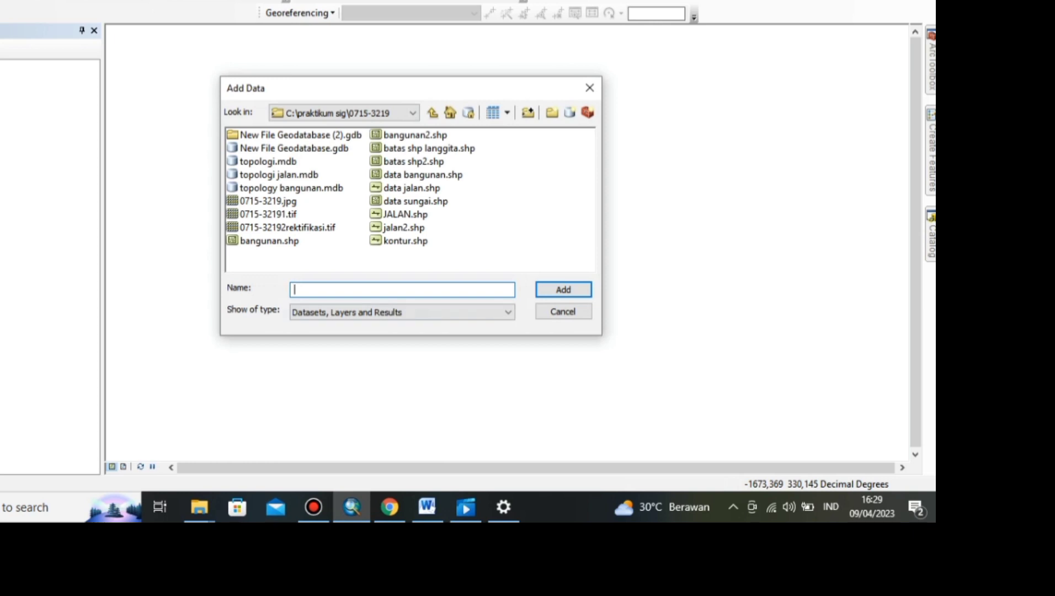
Add the scanned map image 0715-3219.jpg to the map and dismiss the missing spatial reference warning.
left_click(269, 201)
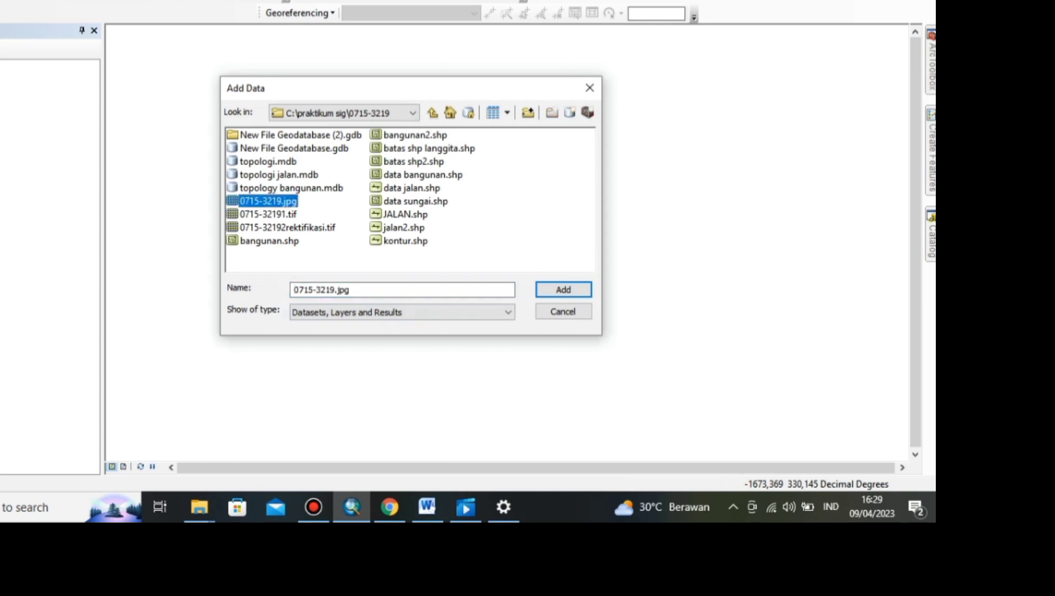
left_click(563, 290)
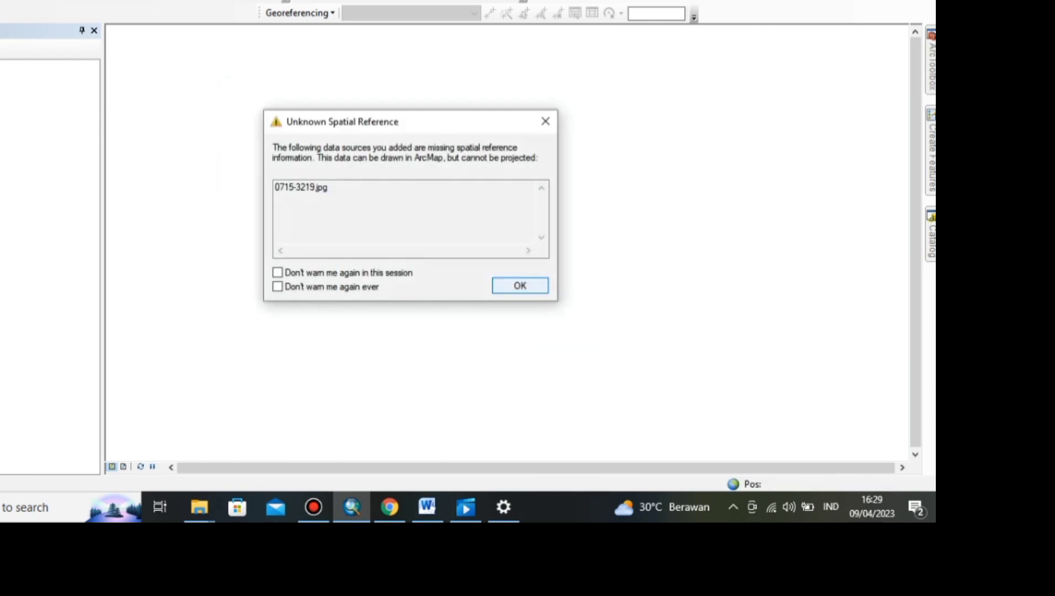
key("Return")
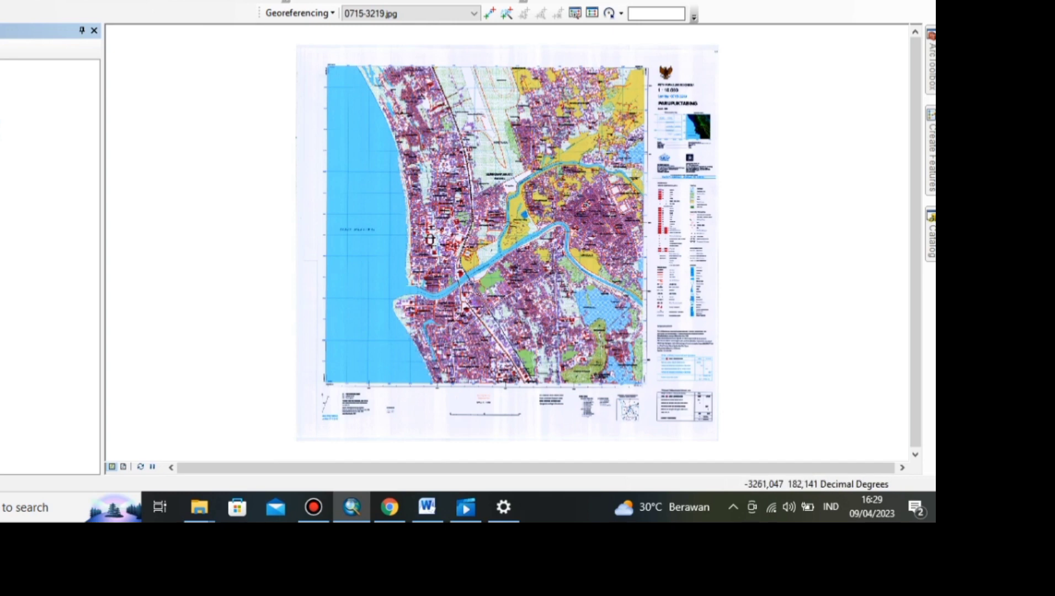
Set the data frame's coordinate system to the geographic system WGS 1984.
right_click(1, 69)
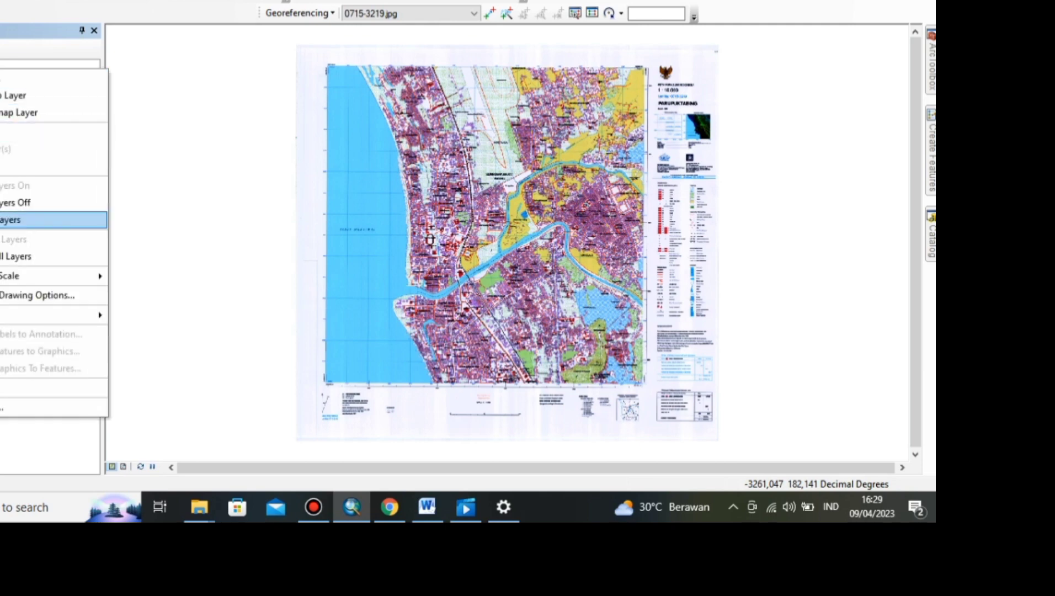
left_click(11, 408)
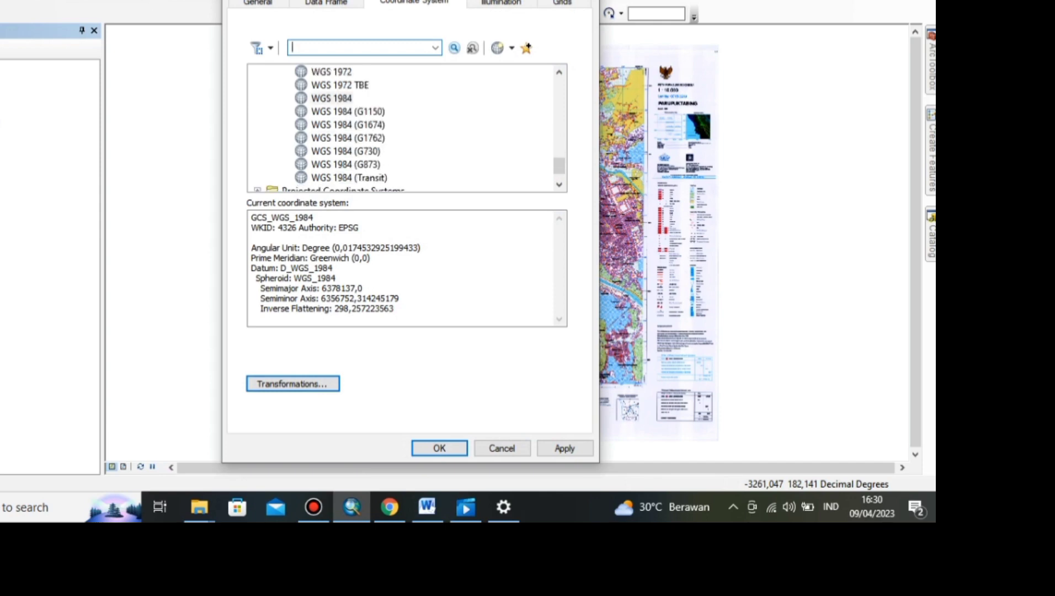
left_click(331, 98)
key("Return")
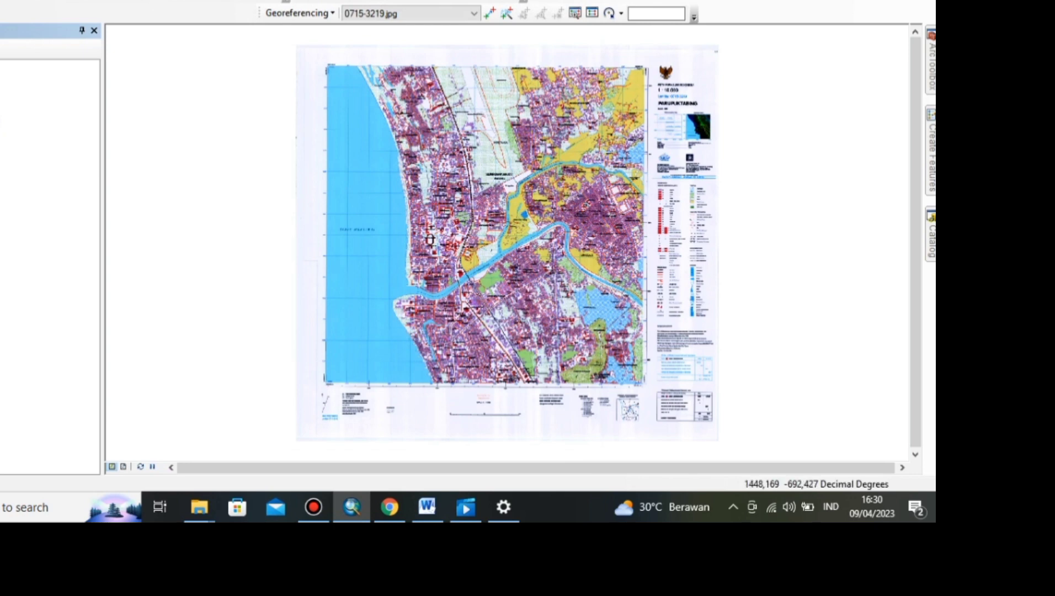
Place the first georeferencing control point on the 20'10" and 52'40" grid crossing near the scanned map's upper-left corner.
left_click(298, 13)
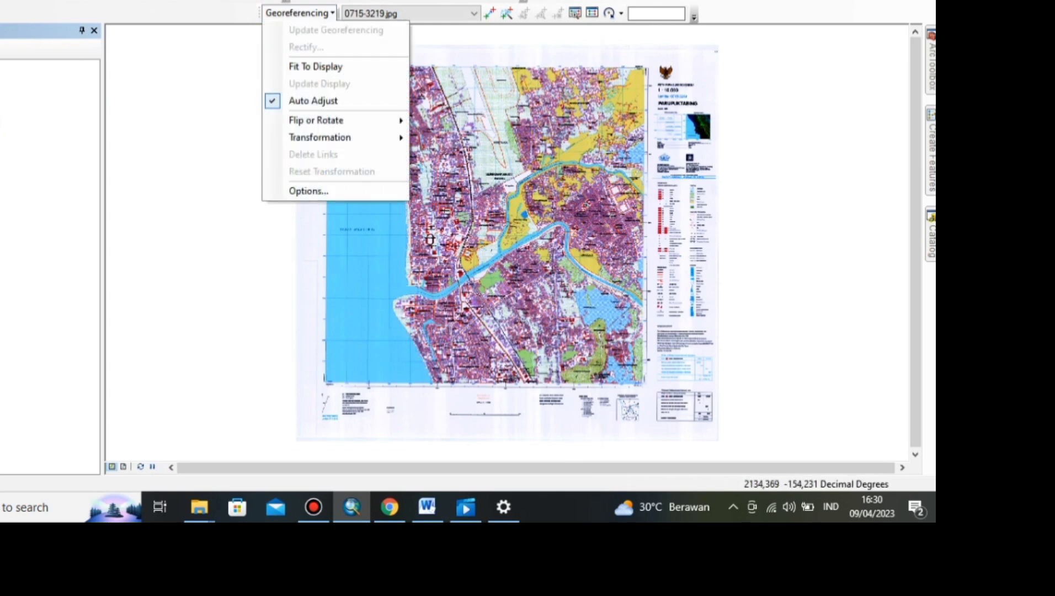
left_click(414, 49)
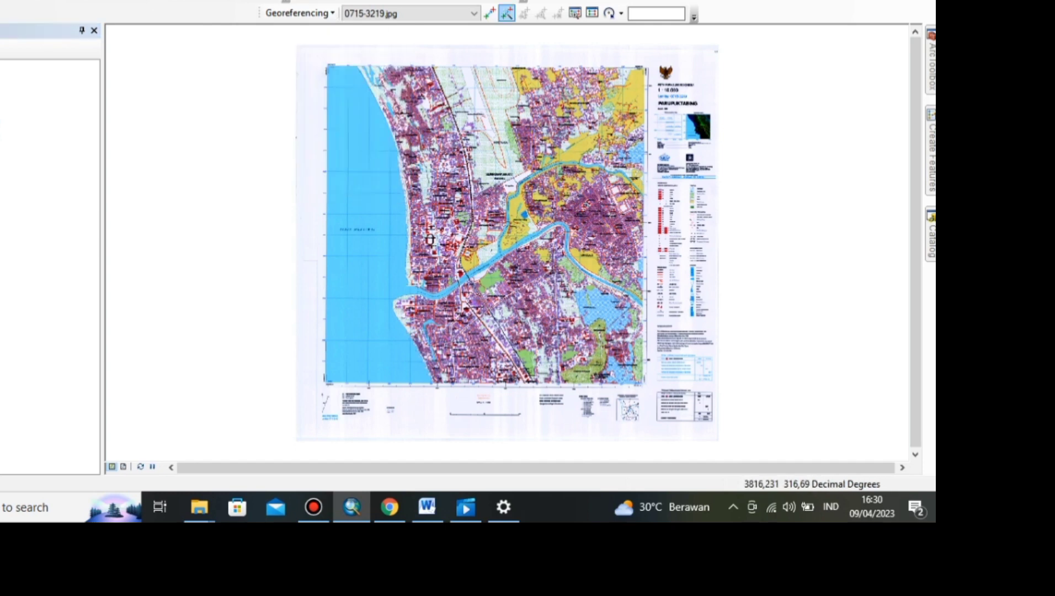
left_click(490, 13)
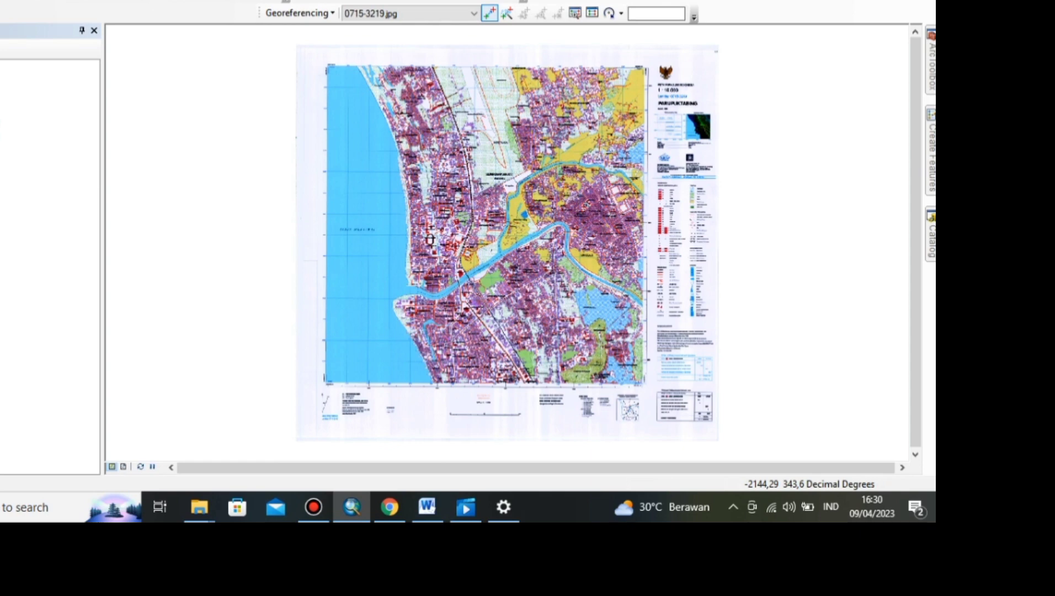
left_click(1, 1)
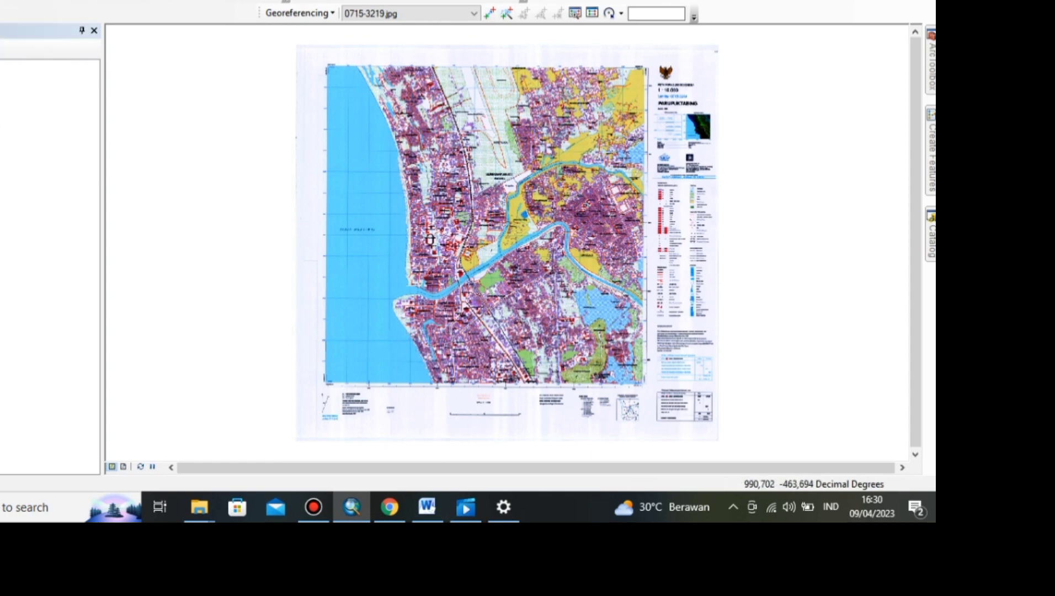
left_click_drag(313, 55, 361, 111)
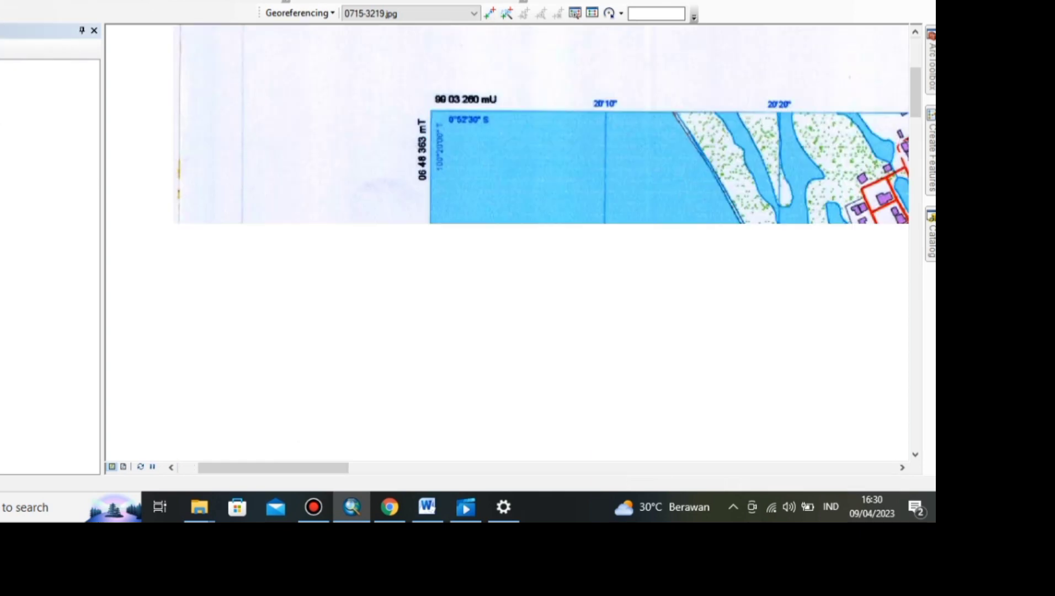
left_click_drag(402, 80, 611, 333)
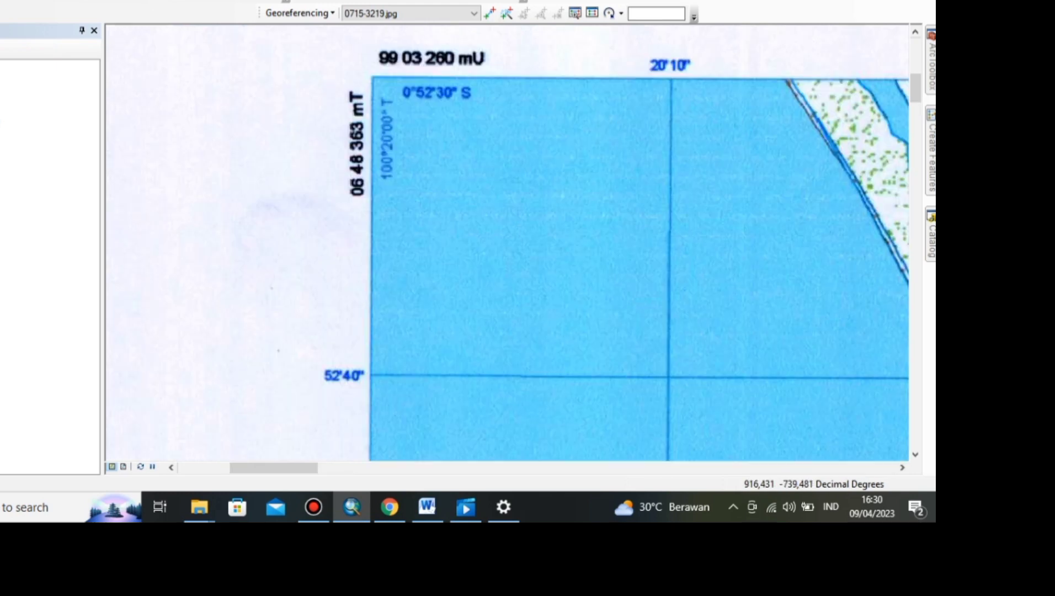
left_click(490, 13)
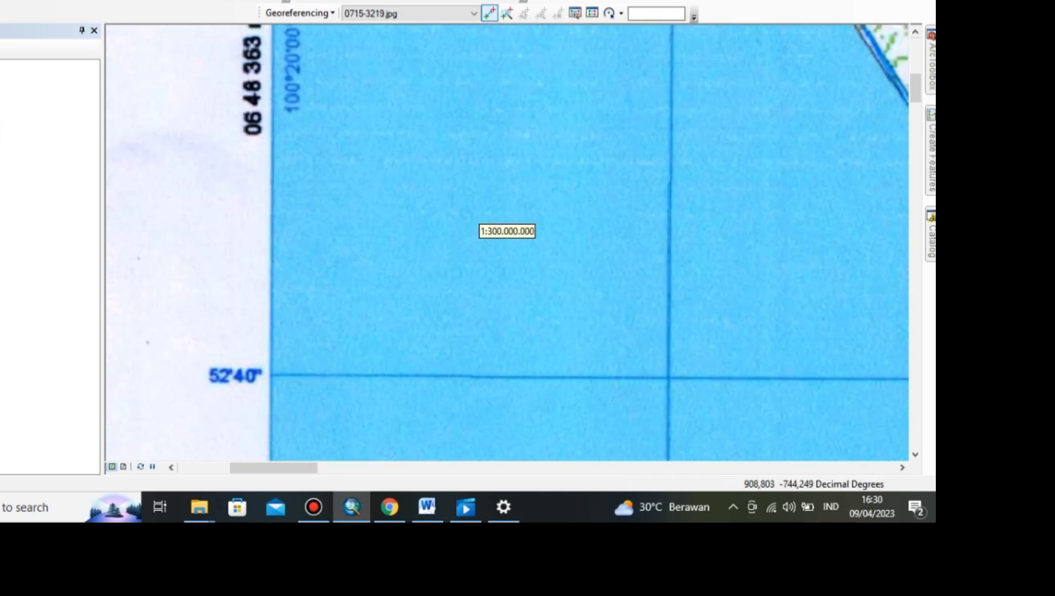
scroll(669, 376, "up", 2)
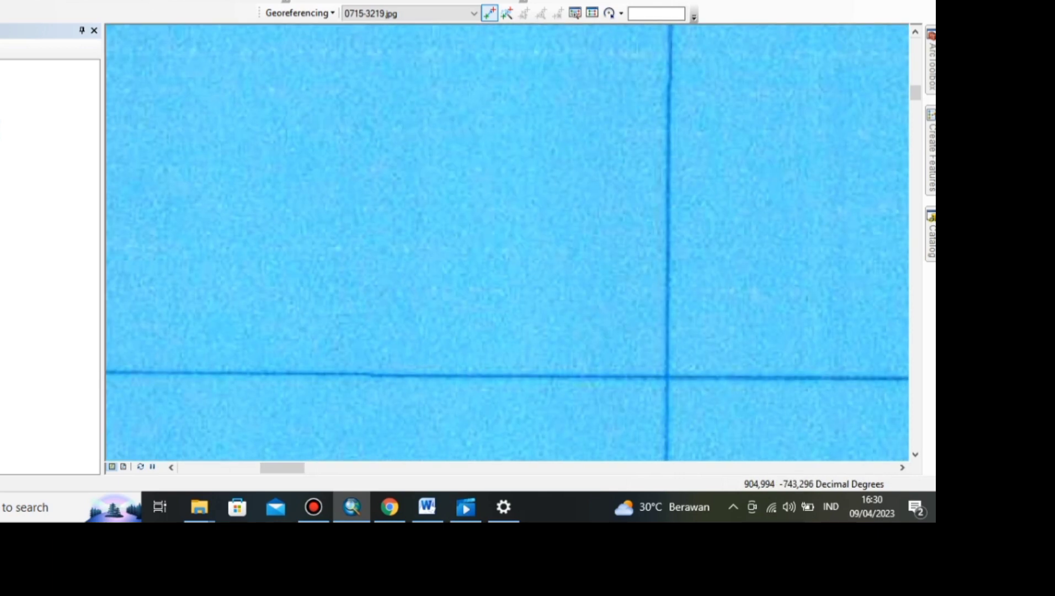
scroll(666, 376, "up", 1)
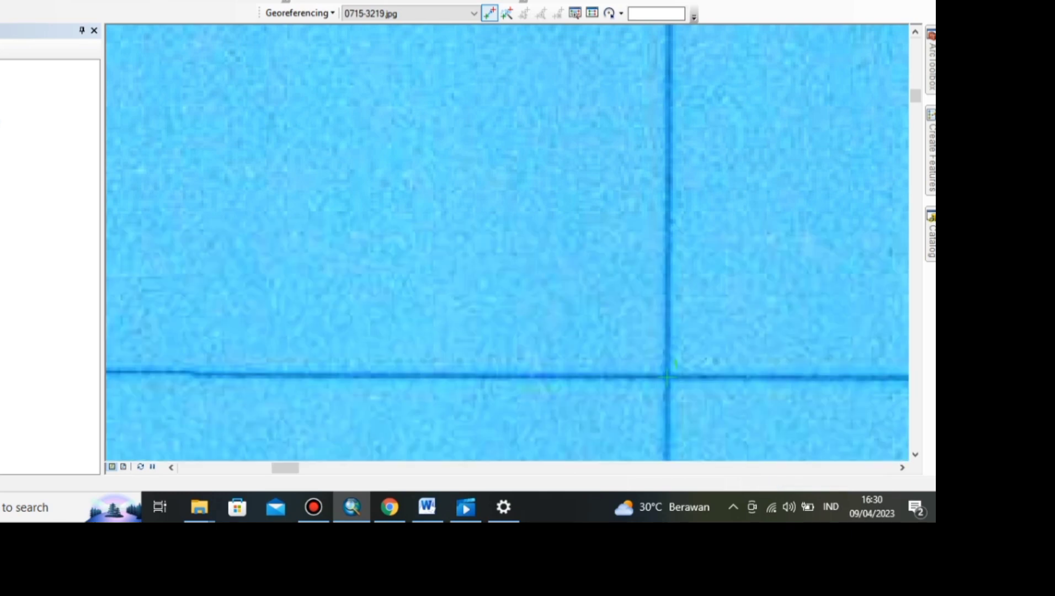
scroll(507, 237, "up", 2)
scroll(666, 377, "down", 2)
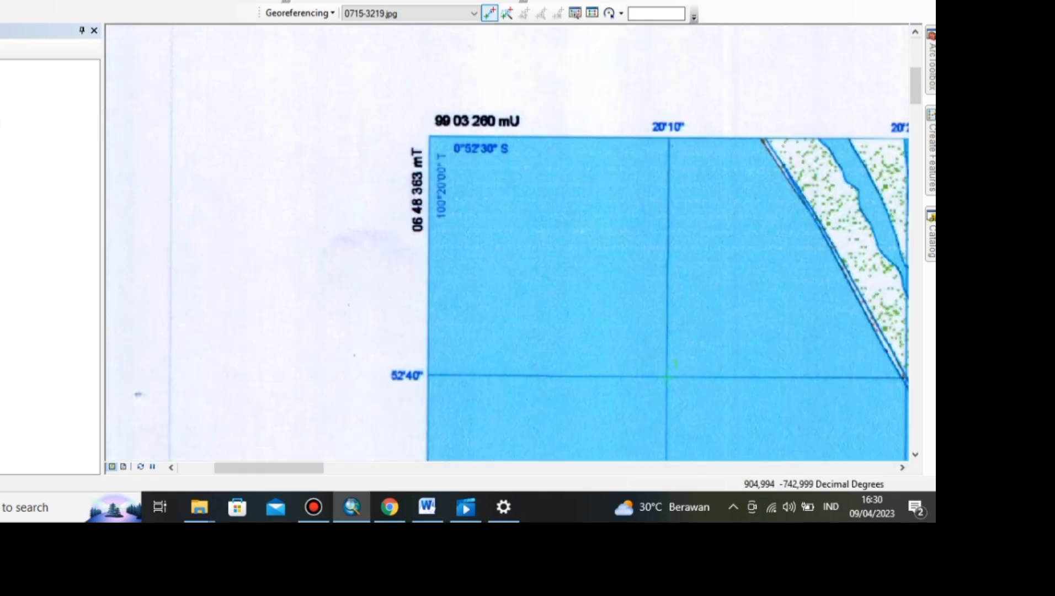
left_click(666, 377)
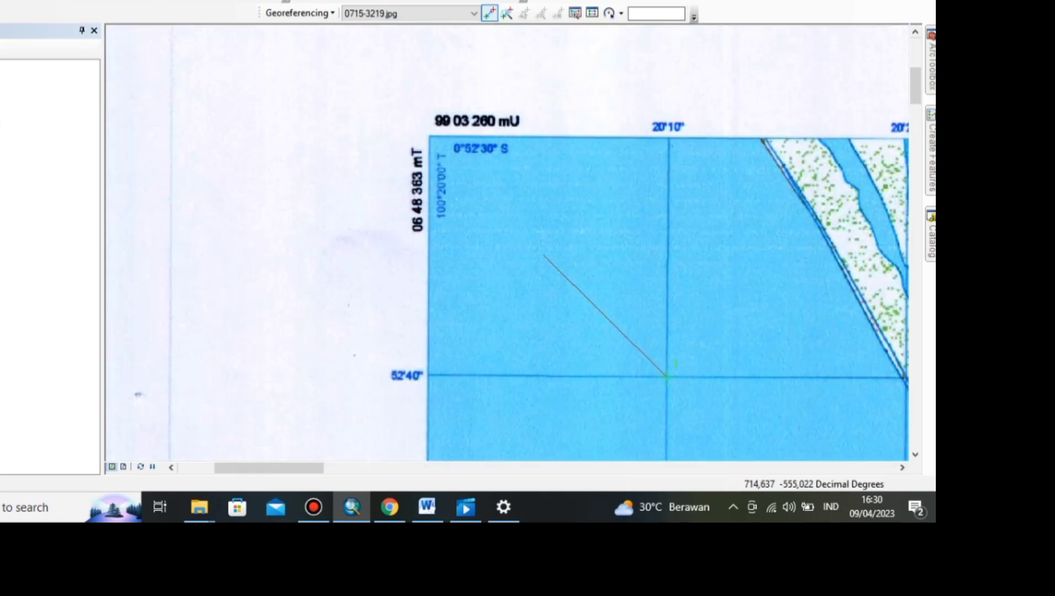
Enter the first control point's longitude in degrees, minutes and seconds as 100° 20' 10" E.
right_click(544, 254)
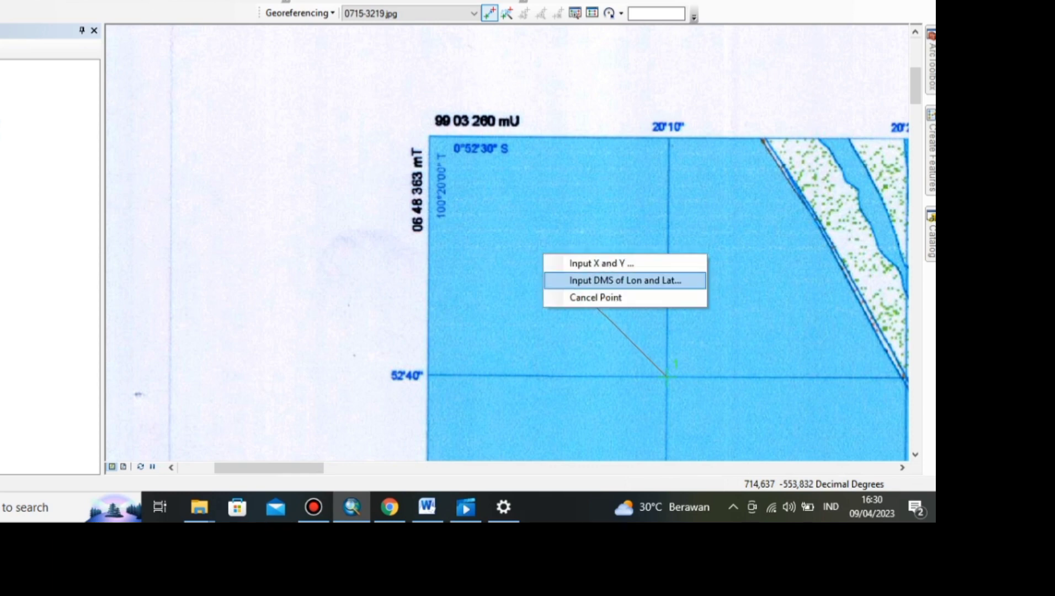
left_click(624, 281)
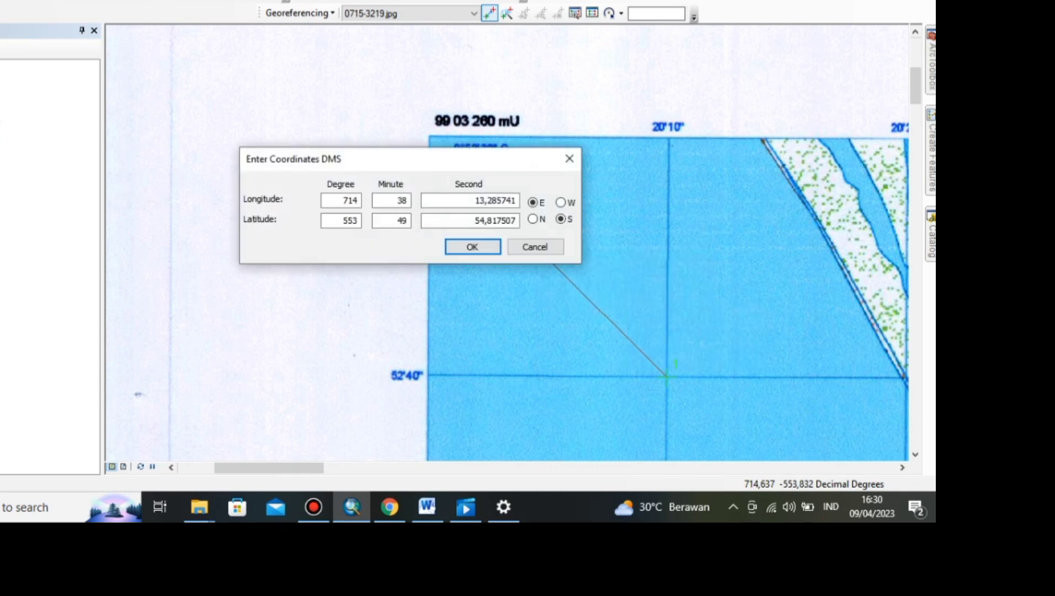
left_click_drag(445, 155, 255, 104)
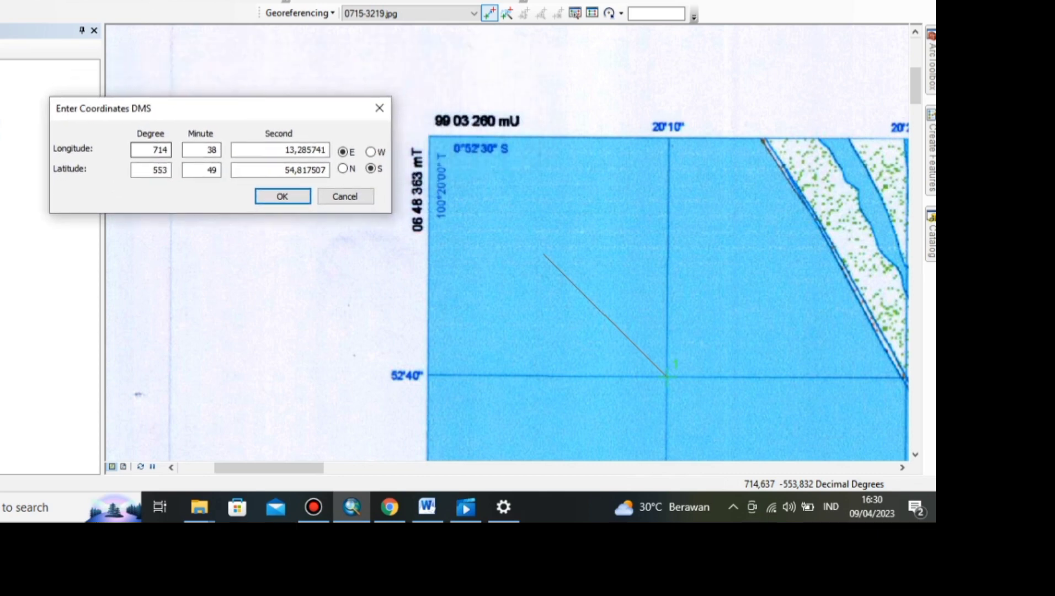
double_click(164, 150)
type("100")
key("Tab")
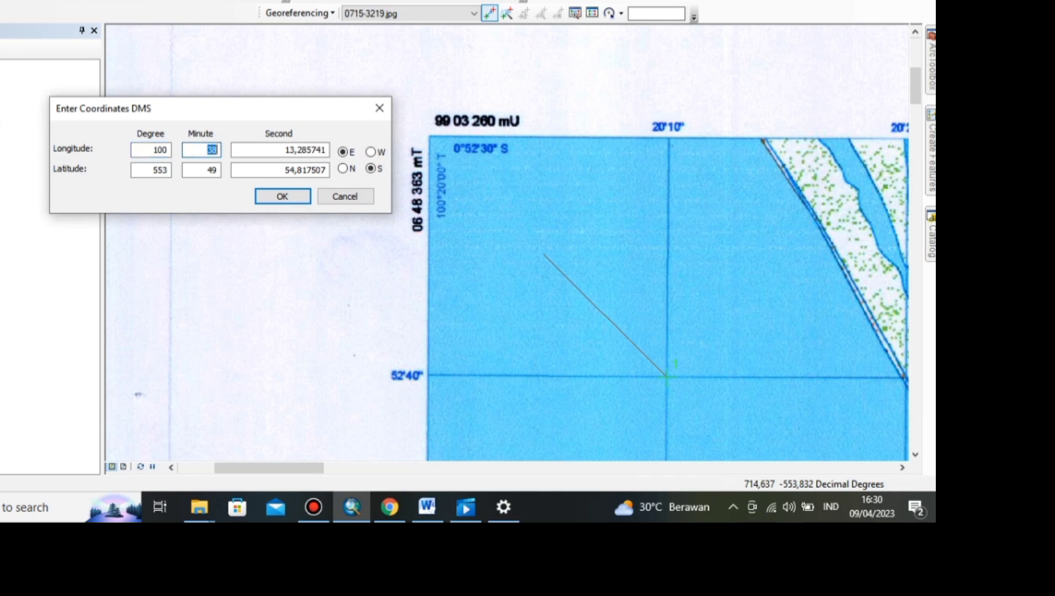
type("20")
key("Tab")
key("shift+End")
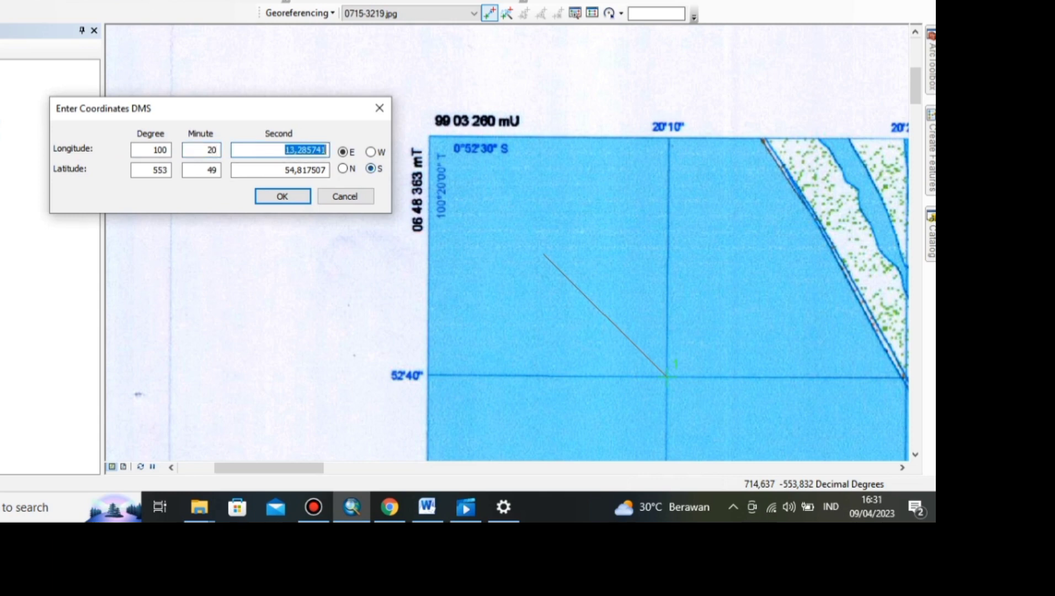
key("BackSpace")
type("10")
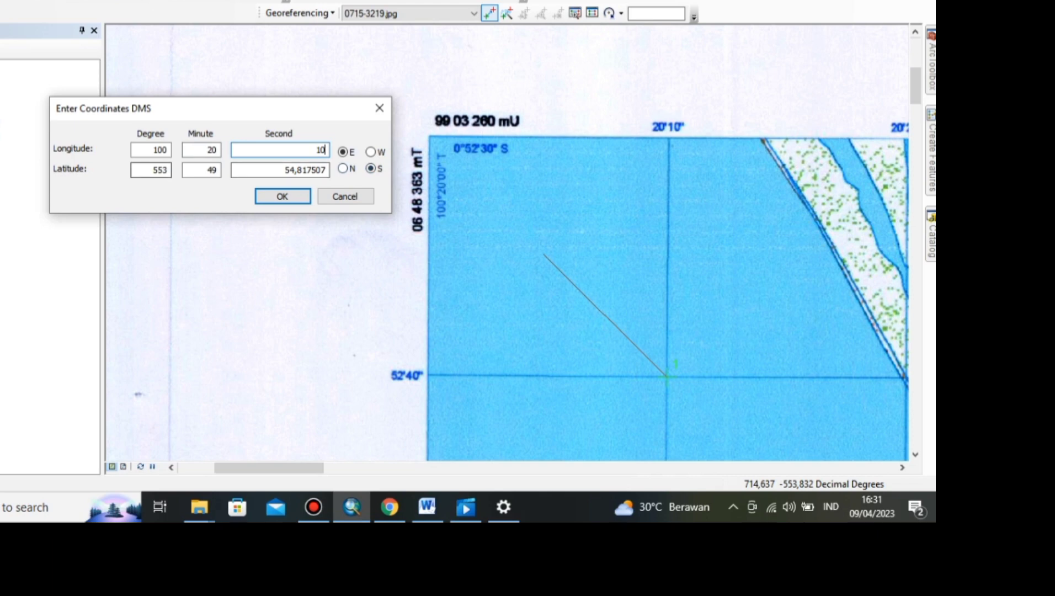
Set the first control point's latitude to 0° 52' 40" S and accept the coordinates.
left_click_drag(152, 171, 168, 170)
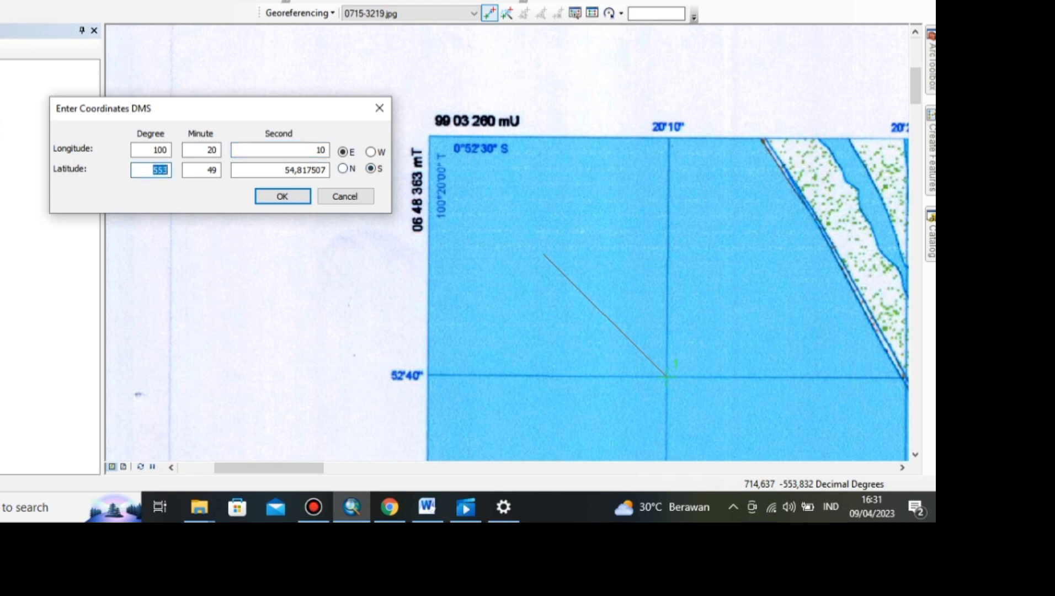
type("0")
left_click_drag(205, 171, 219, 170)
type("52")
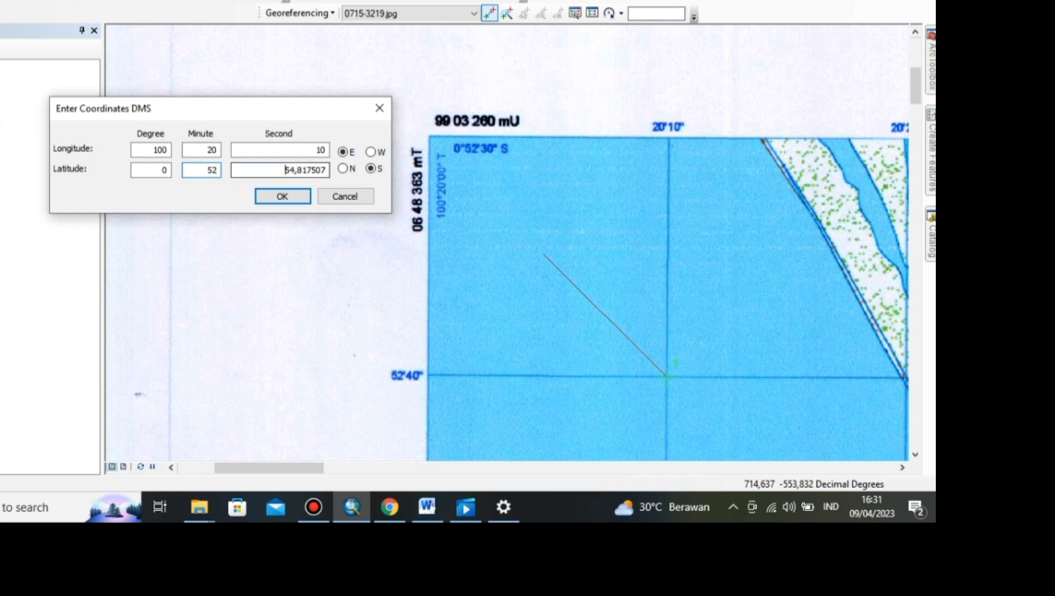
left_click_drag(285, 169, 326, 170)
type("40")
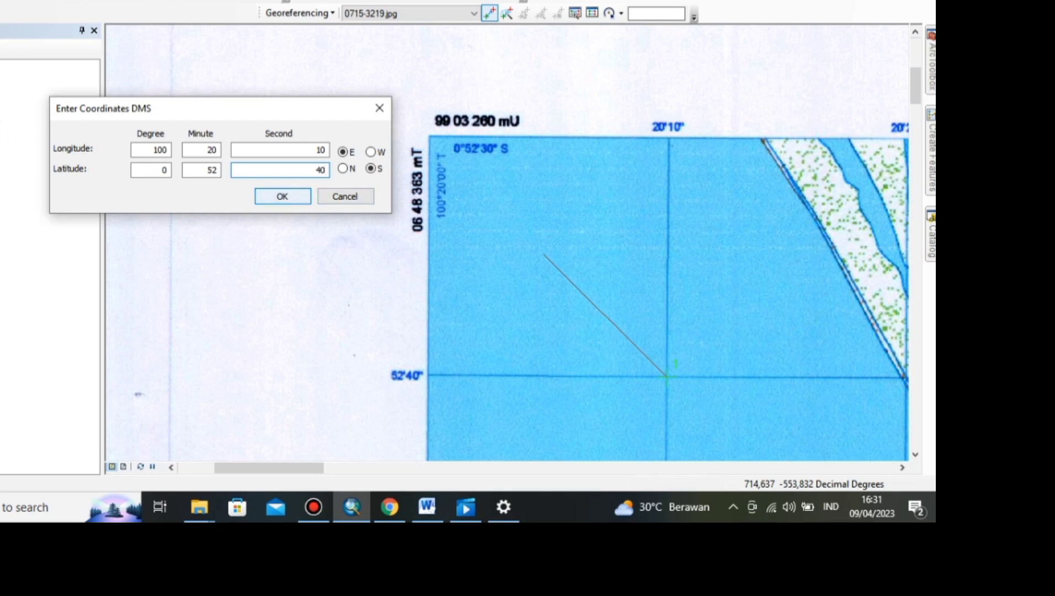
left_click(282, 197)
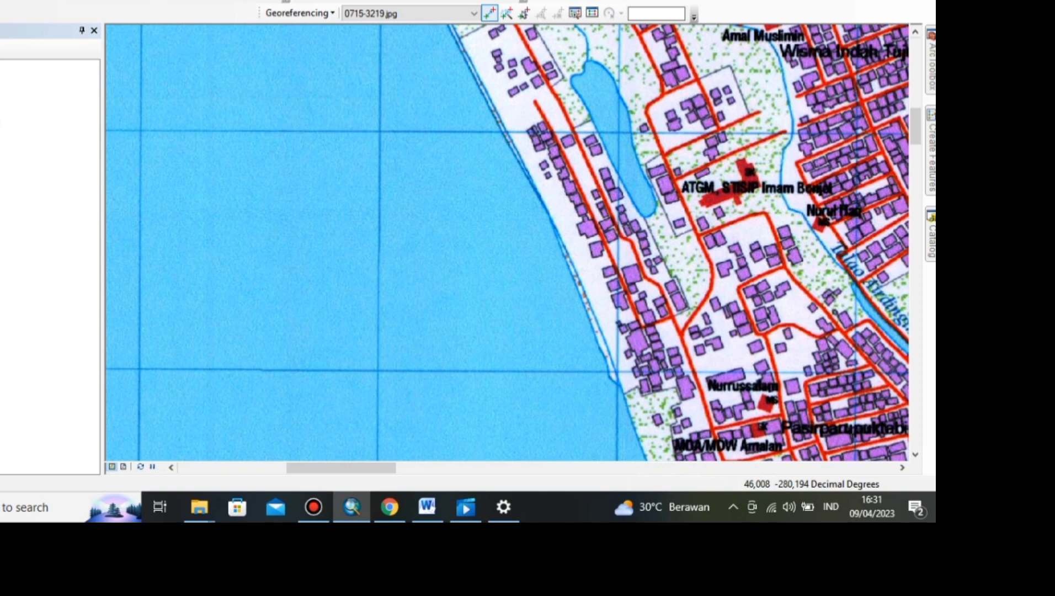
Place the second control point on the 22'20" and 54'50" grid crossing near the scanned map's lower-right corner.
right_click(1, 80)
mouse_move(2, 144)
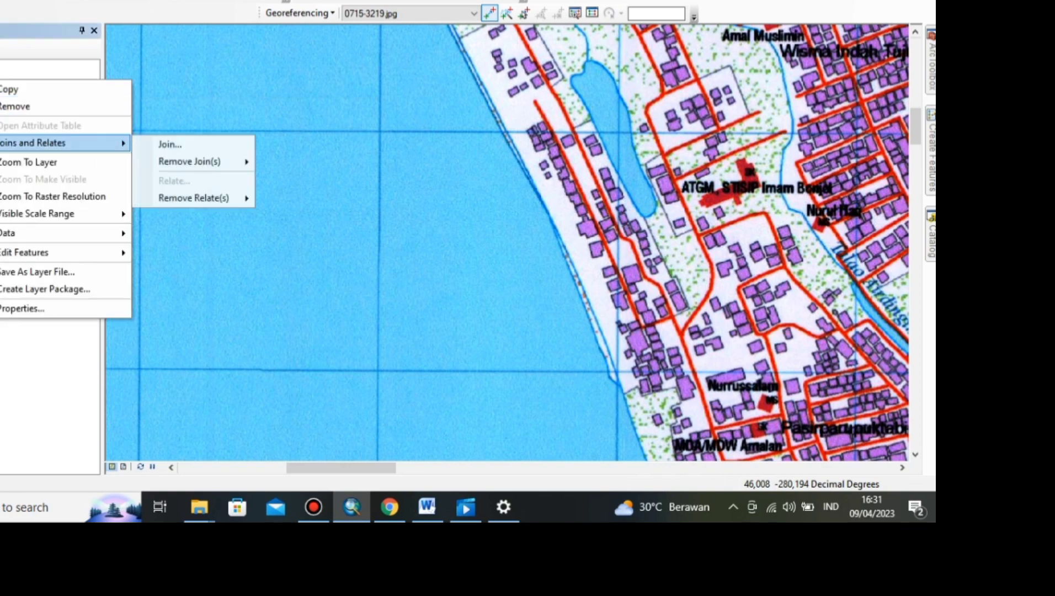
left_click(2, 162)
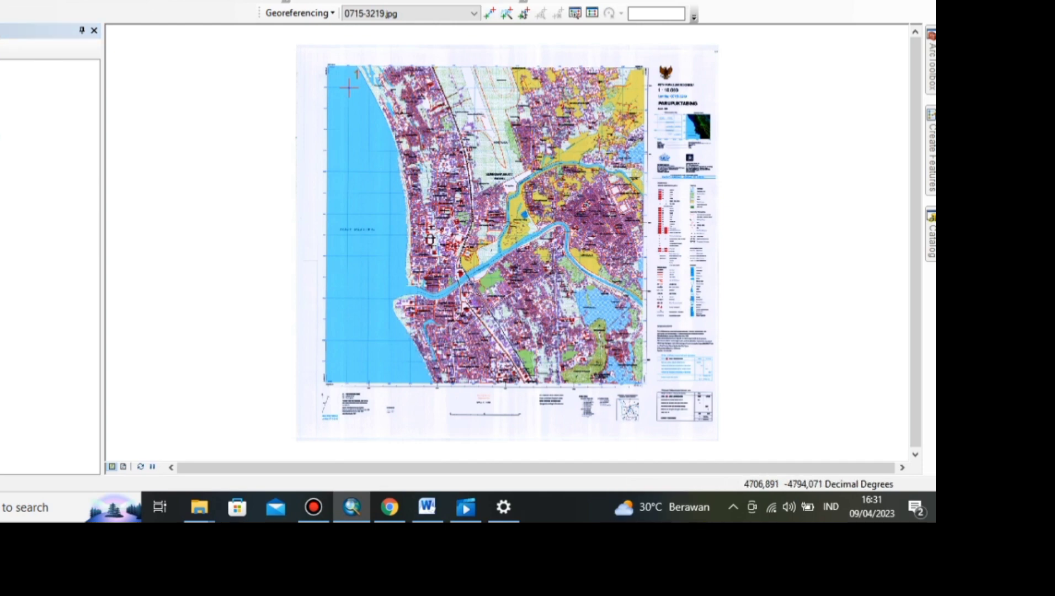
left_click_drag(598, 346, 662, 400)
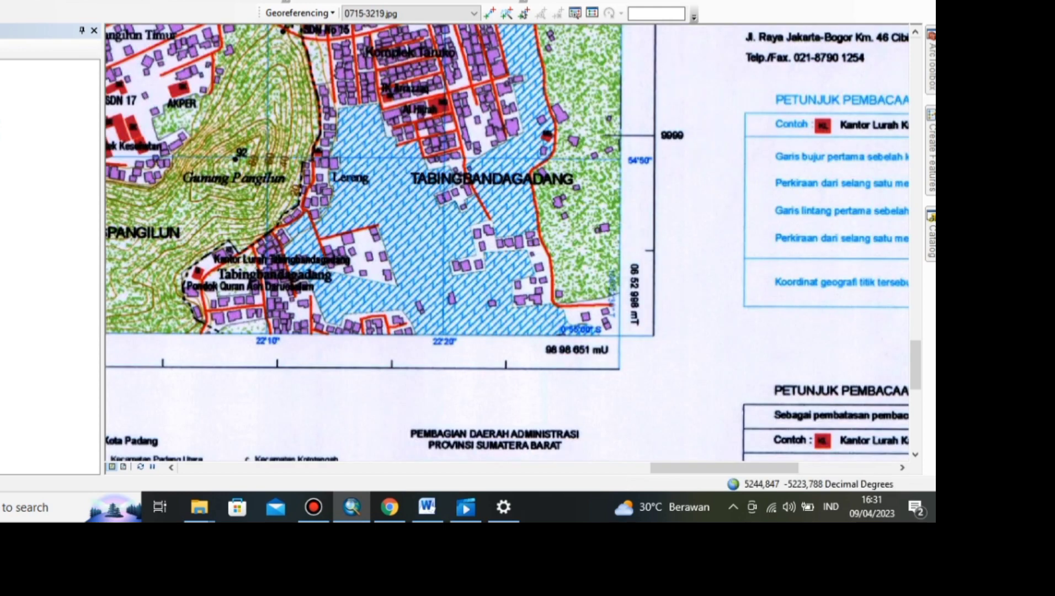
left_click_drag(427, 137, 628, 374)
left_click(489, 13)
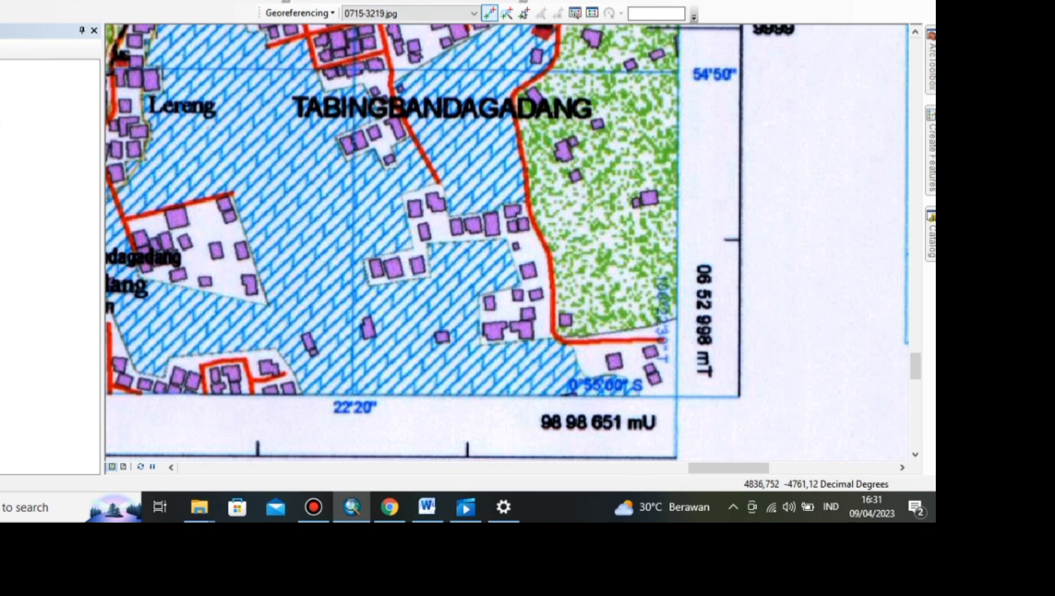
scroll(482, 227, "up", 2)
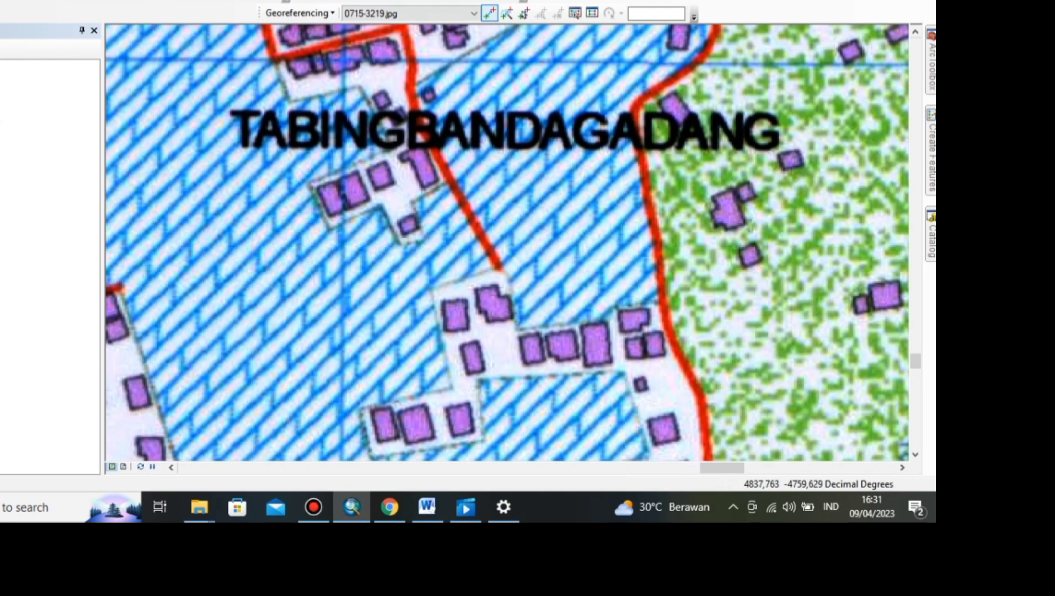
left_click(343, 58)
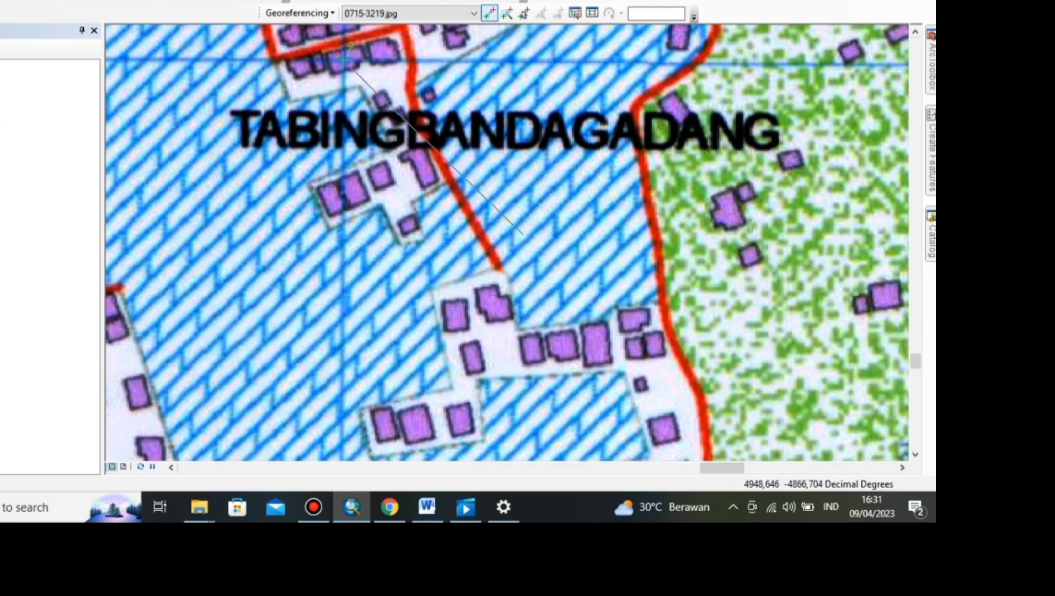
right_click(601, 294)
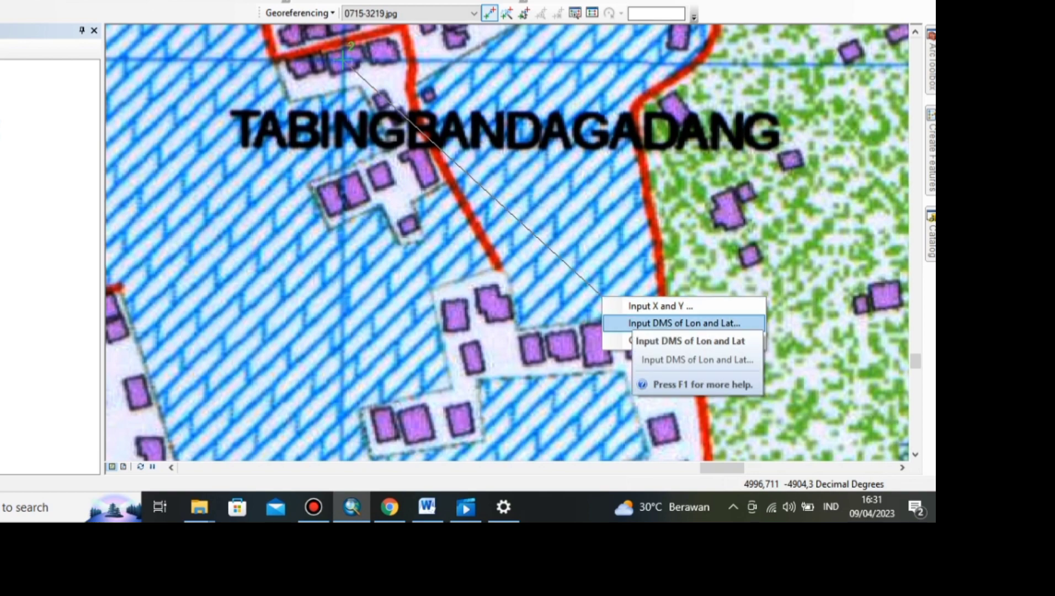
left_click(635, 323)
left_click_drag(500, 160, 795, 84)
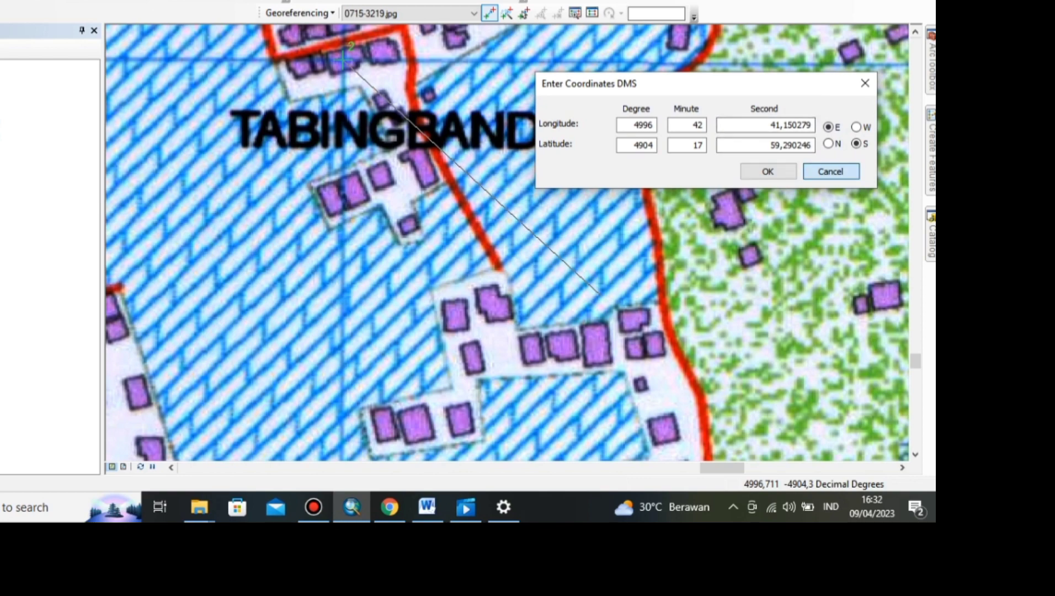
left_click(831, 171)
Enter the second control point's longitude in degrees, minutes and seconds as 100° 22' 20" E.
scroll(511, 179, "down", 3)
scroll(510, 178, "down", 1)
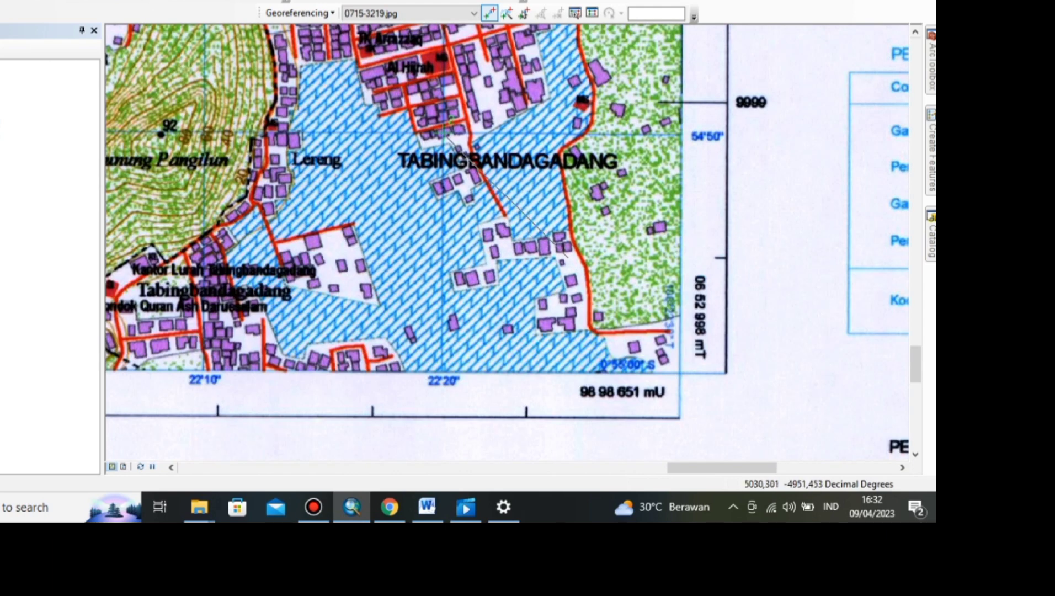
right_click(567, 257)
left_click(650, 285)
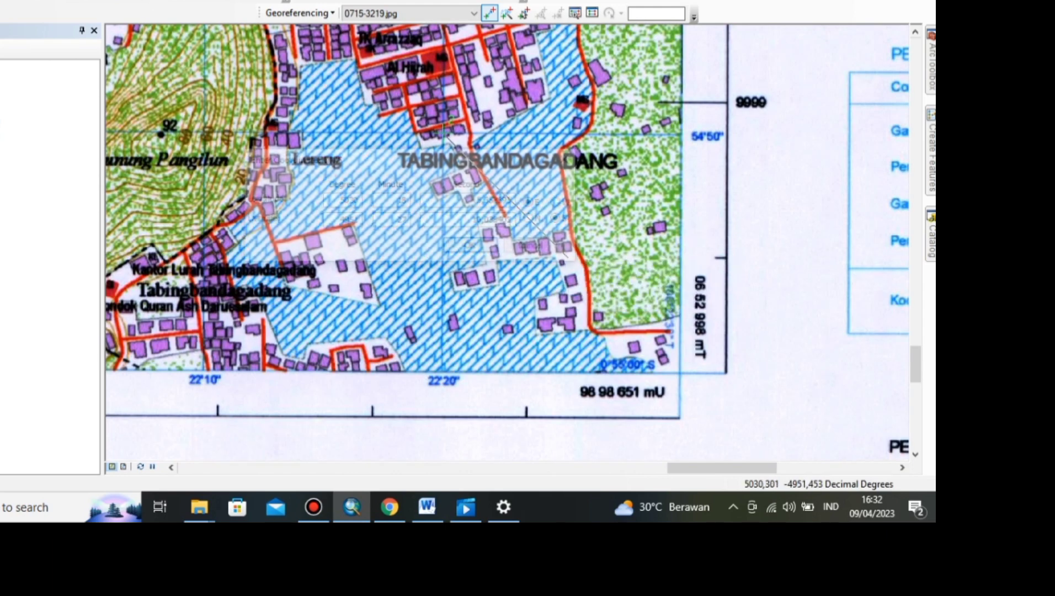
left_click_drag(419, 156, 237, 147)
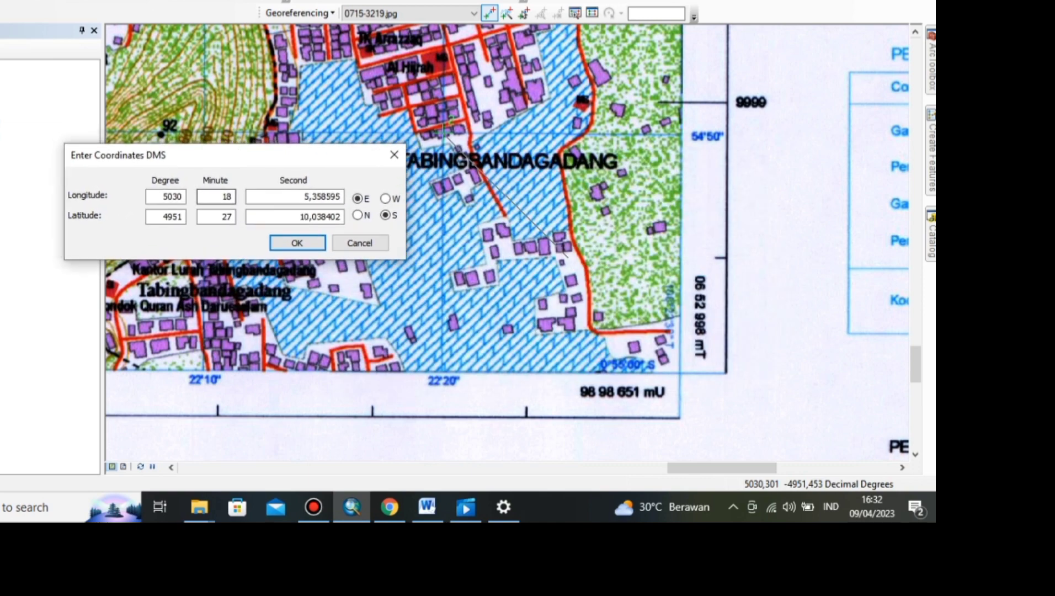
left_click_drag(164, 197, 183, 197)
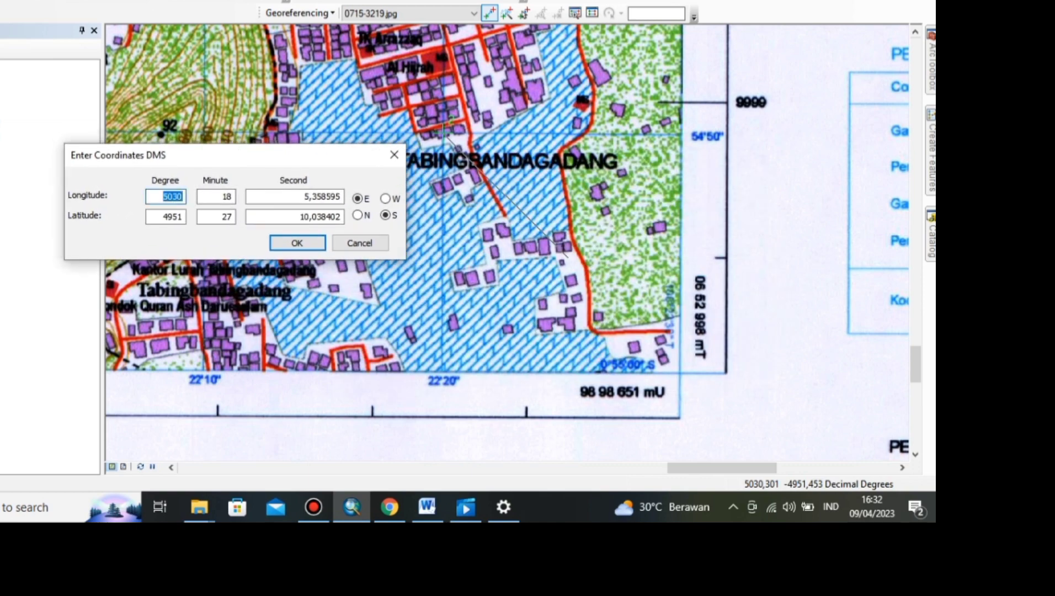
type("100")
key("Tab")
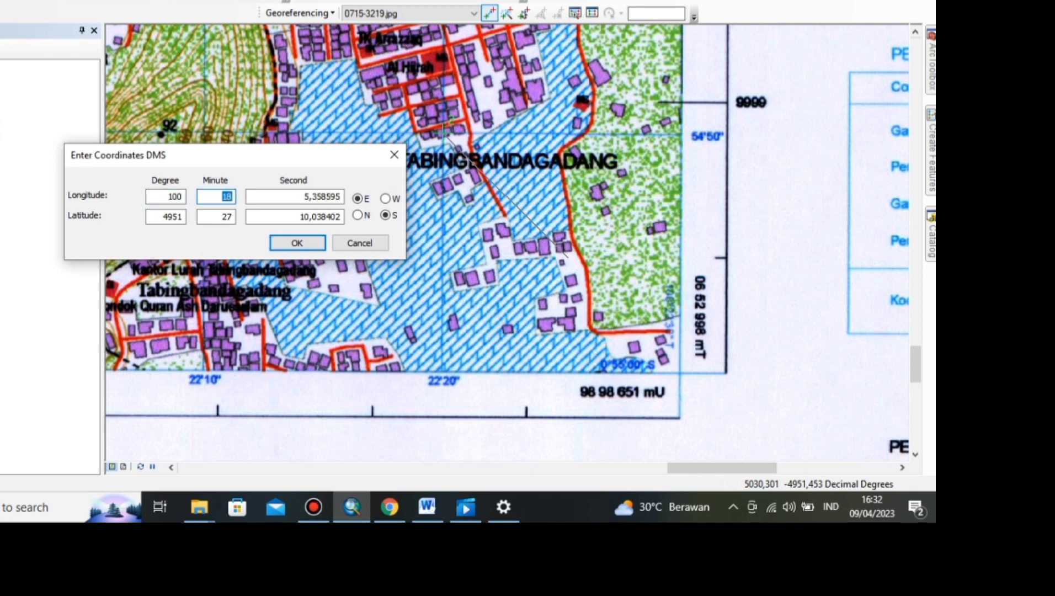
type("22")
key("Tab")
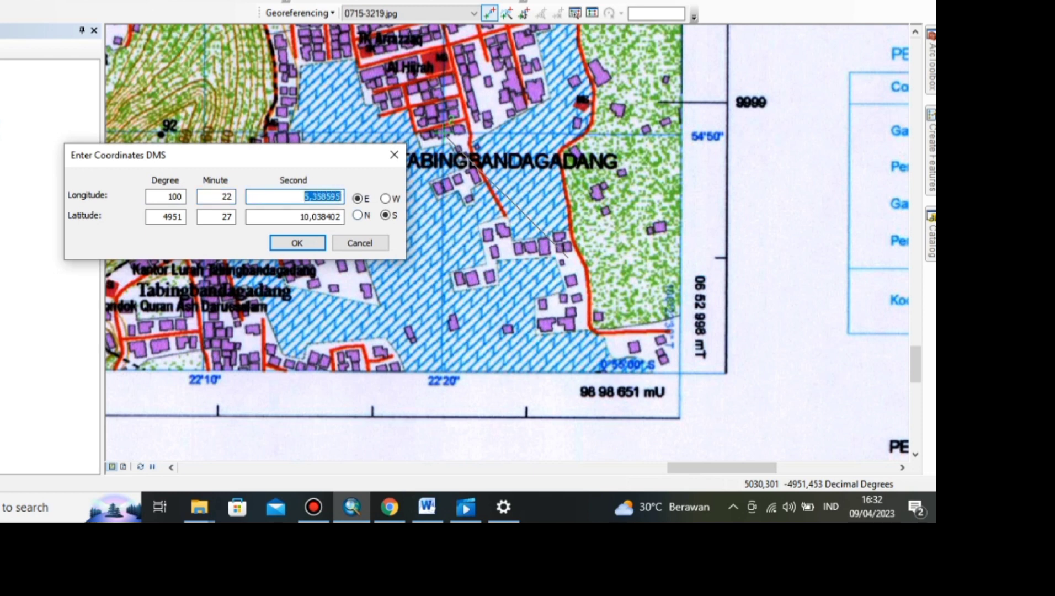
type("20")
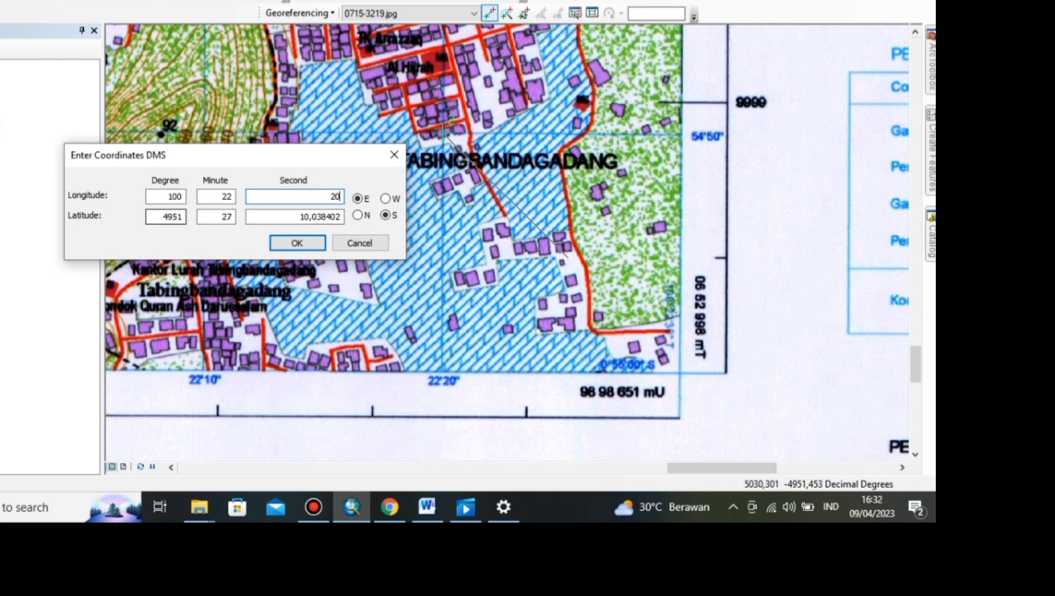
Set the second control point's latitude to 0° 54' 50" S and accept the coordinates.
double_click(172, 217)
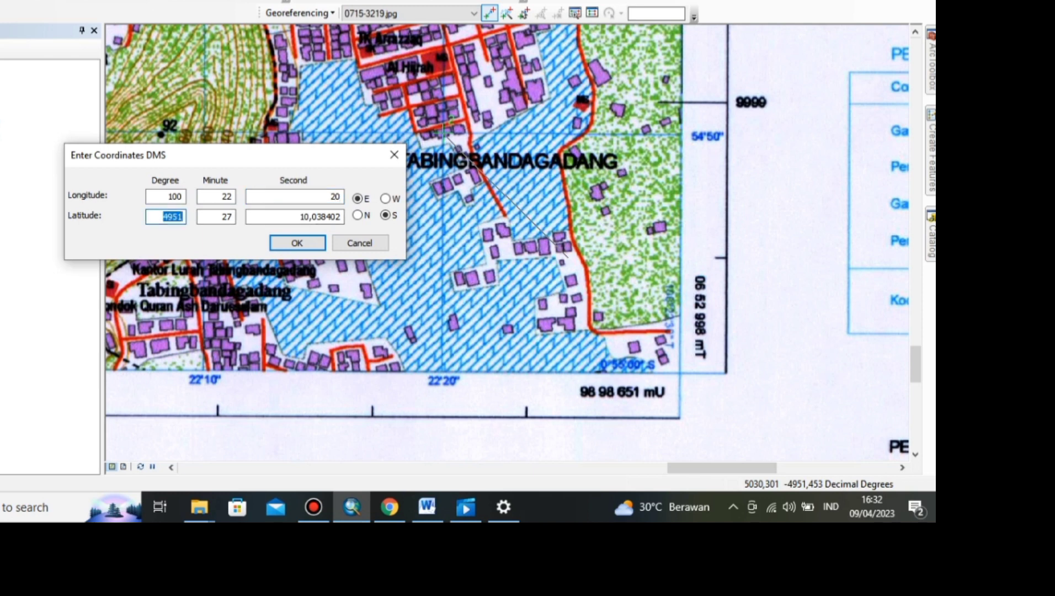
type("0")
key("Tab")
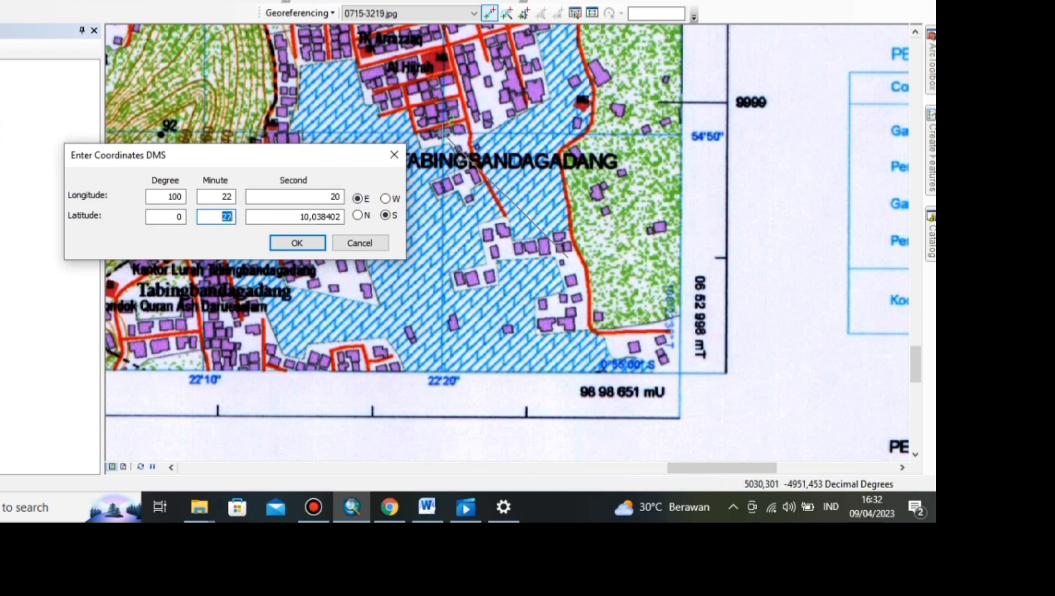
type("54")
key("Tab")
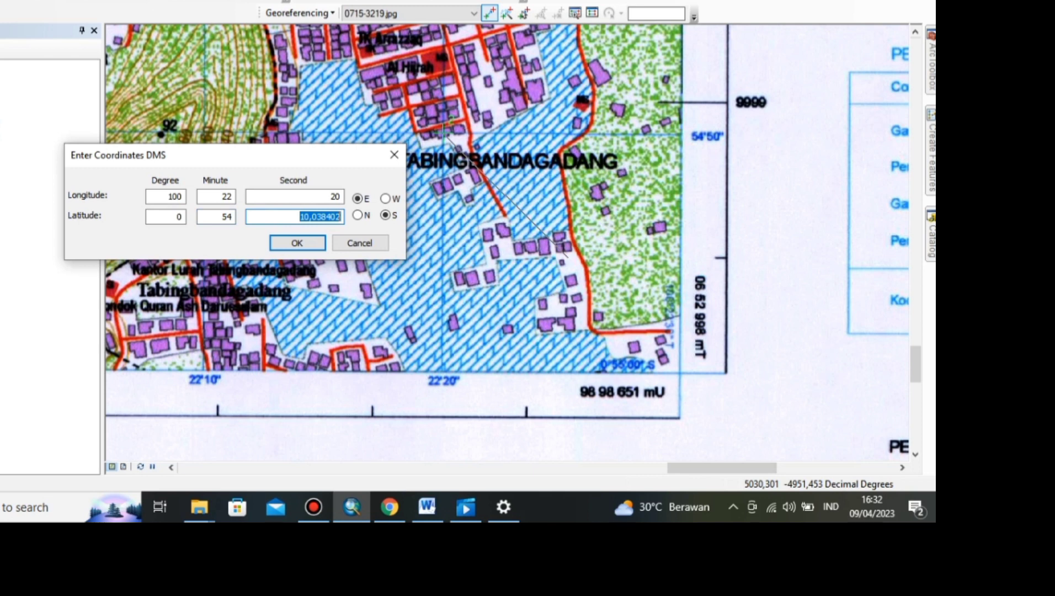
type("50")
key("Return")
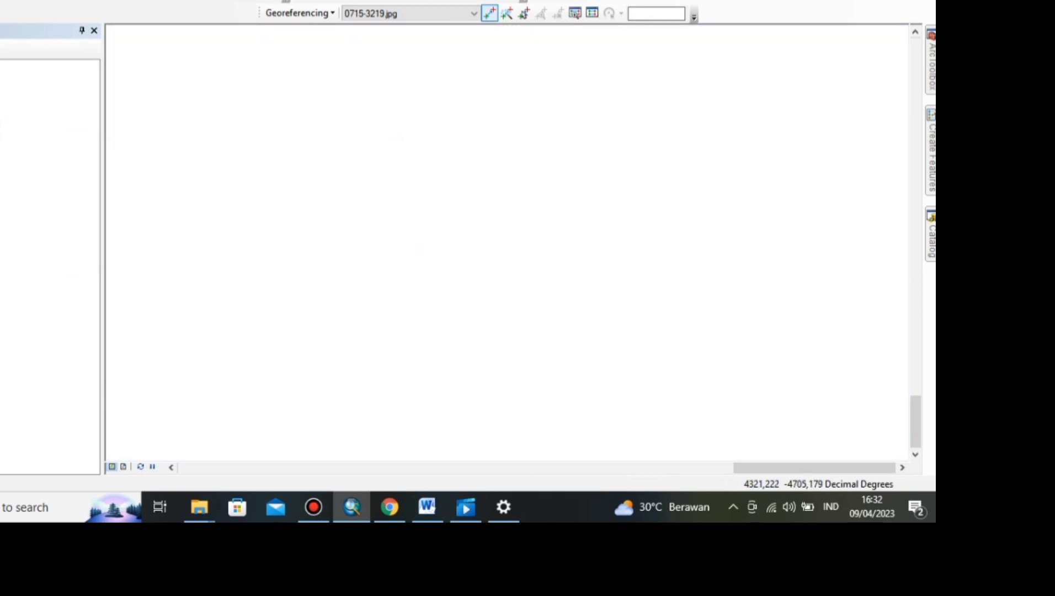
Place the third control point on the 20'10" and 54'50" grid crossing near the scanned map's lower-left corner.
right_click(2, 79)
left_click(47, 161)
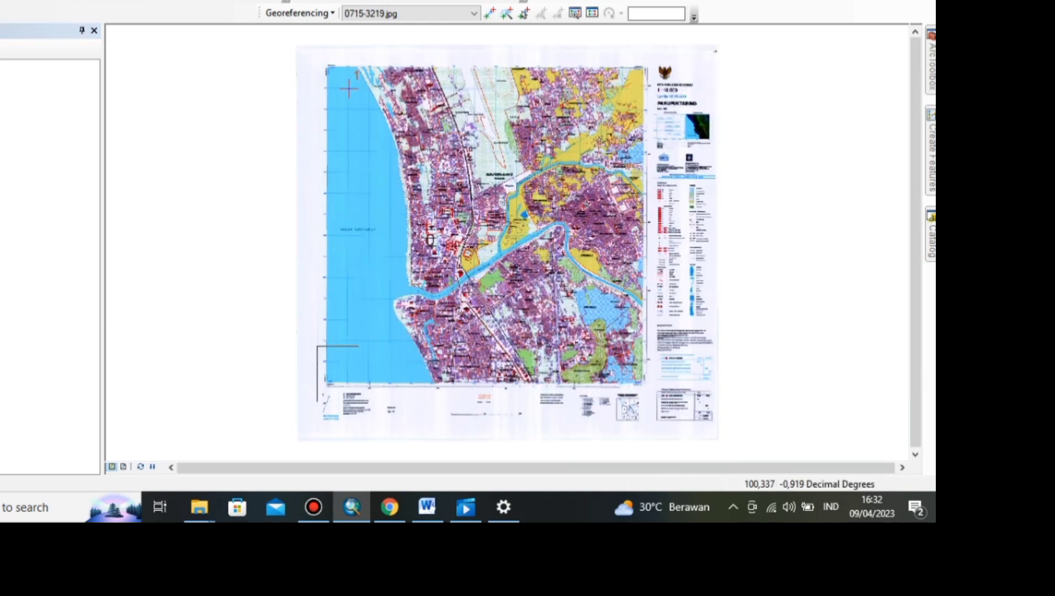
left_click_drag(317, 347, 359, 401)
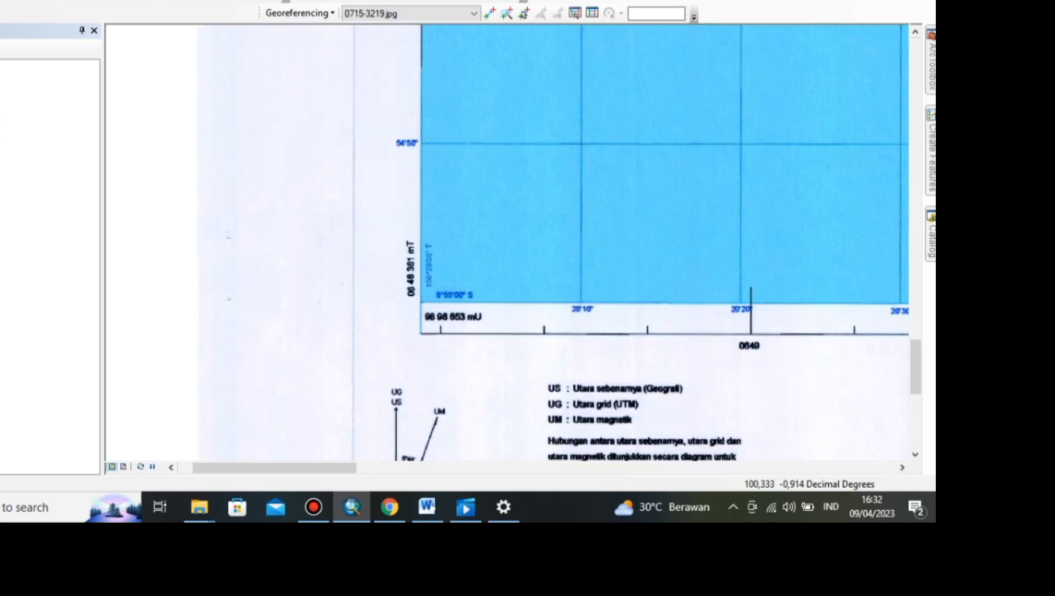
left_click(490, 13)
scroll(499, 226, "down", 4)
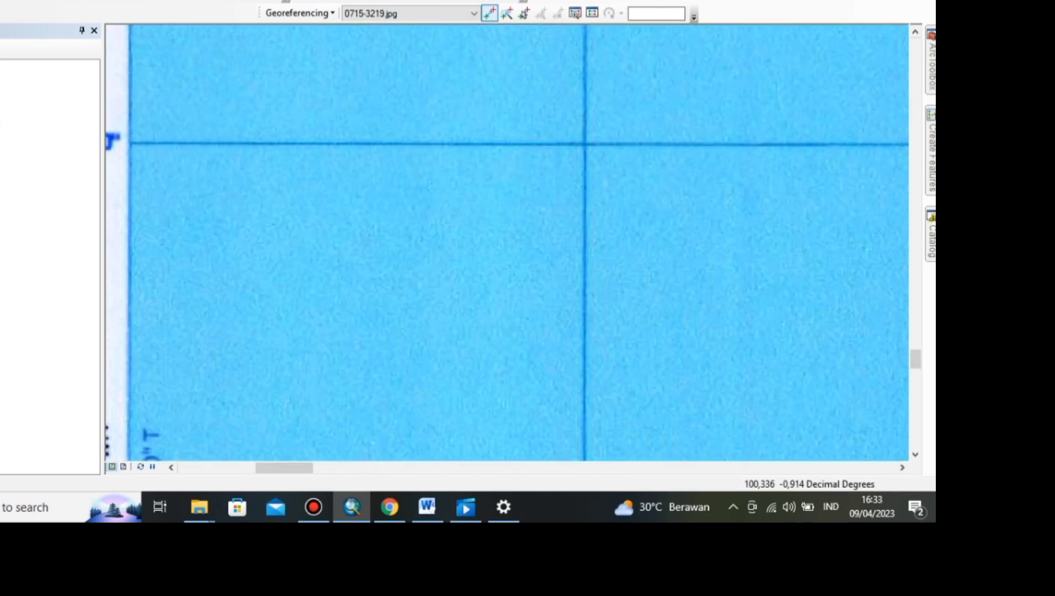
left_click(584, 145)
Assign the third control point 100° 20' 10" E and 0° 54' 50" S, changing only the seconds values.
scroll(499, 227, "up", 3)
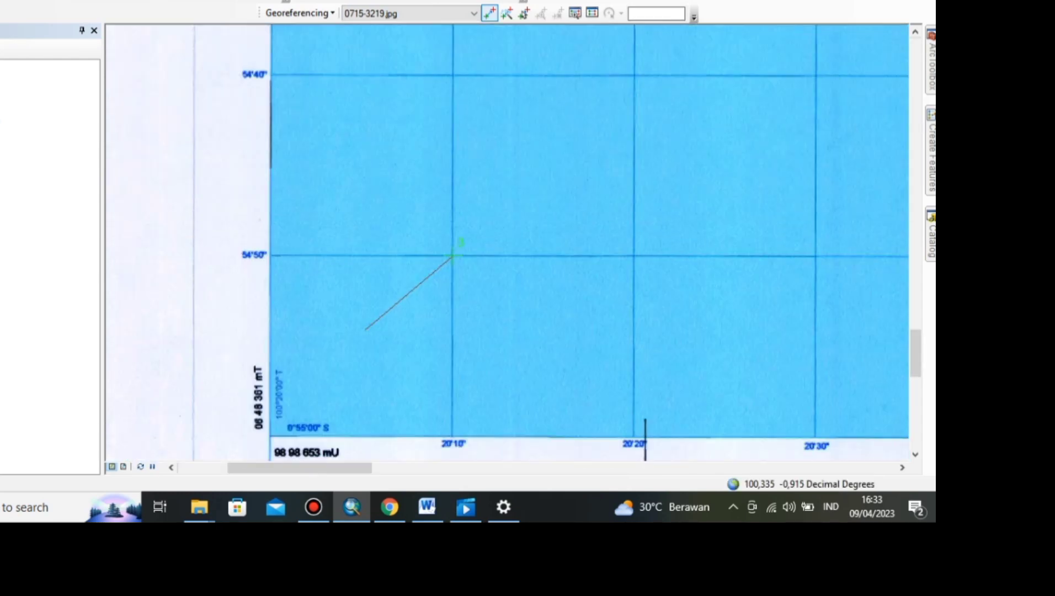
right_click(361, 347)
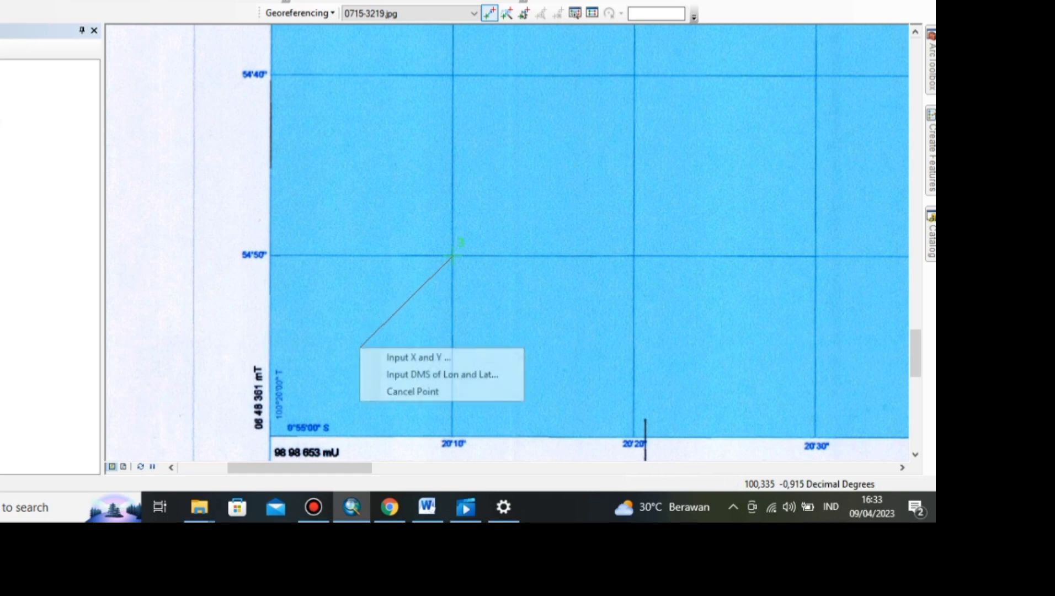
left_click(398, 373)
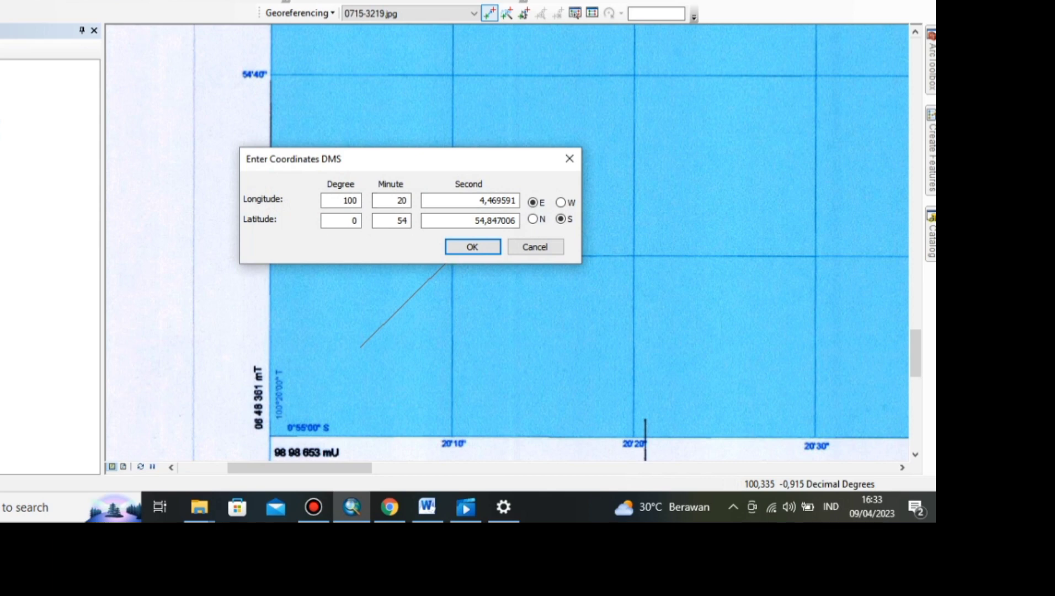
left_click_drag(479, 201, 517, 200)
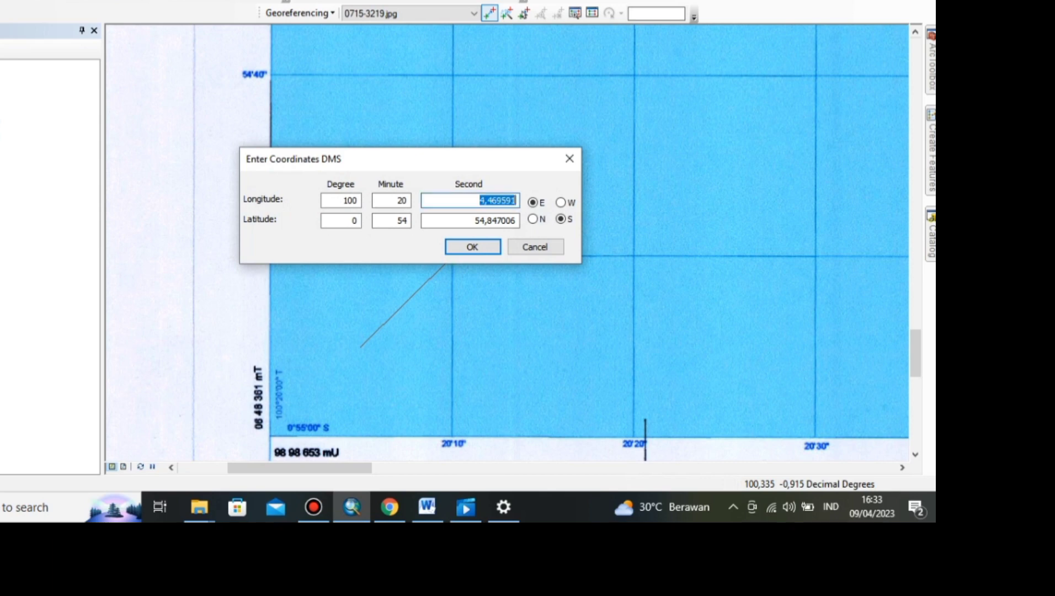
type("10")
left_click_drag(398, 159, 392, 66)
left_click_drag(468, 127, 511, 128)
type("50")
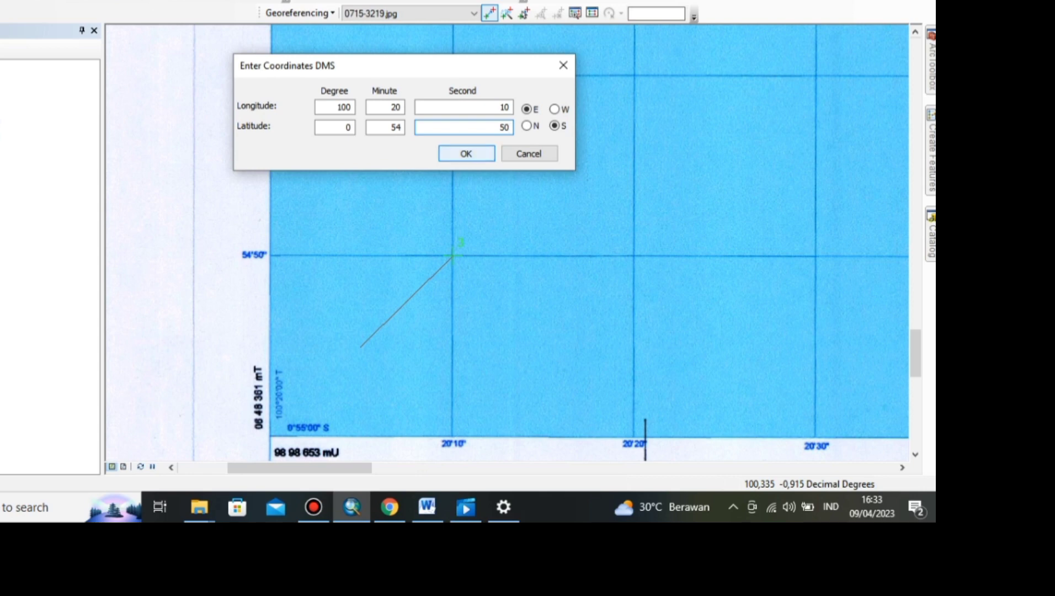
left_click(467, 153)
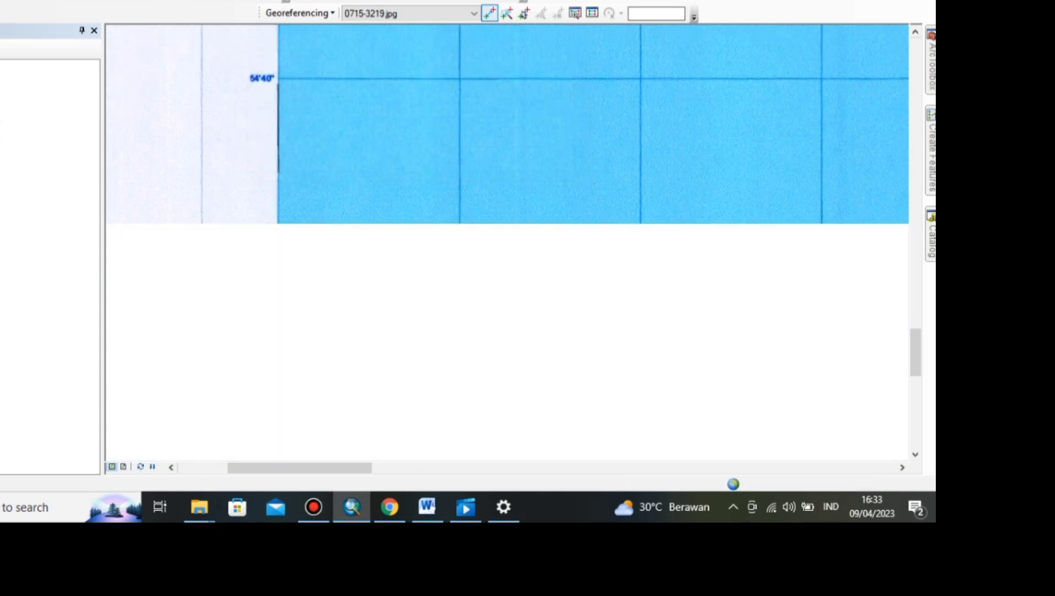
Place the fourth control point on the 22'20" and 52'40" grid crossing near the scanned map's upper-right corner.
right_click(0, 77)
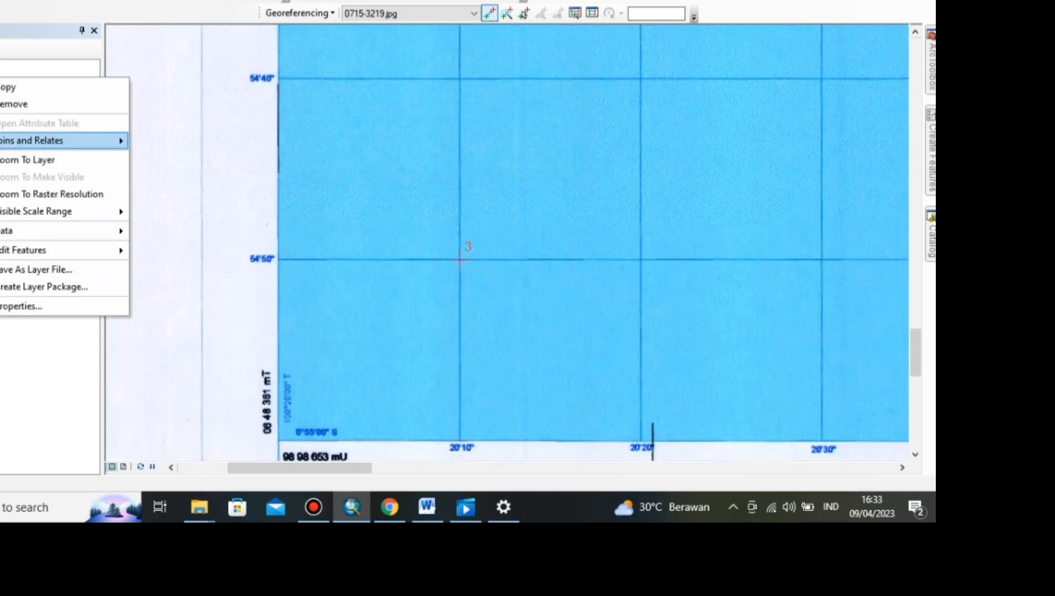
left_click(11, 159)
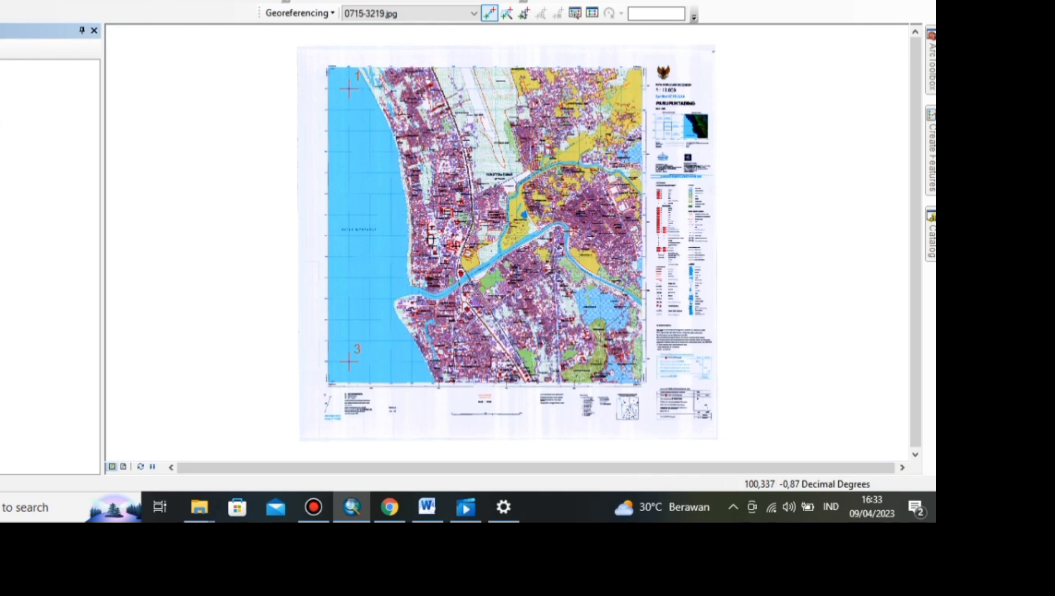
left_click(312, 1)
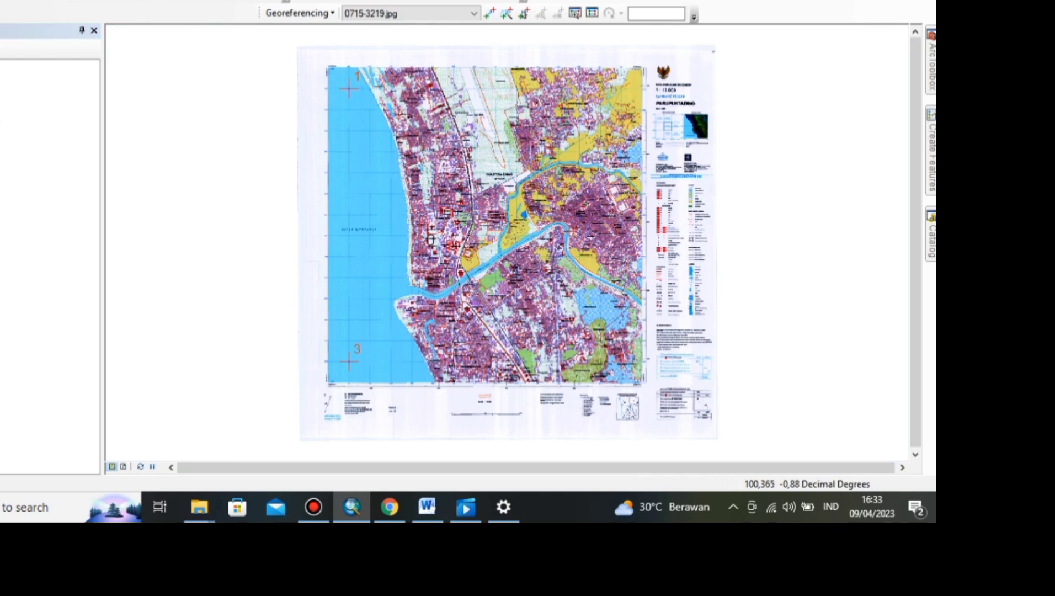
left_click_drag(617, 59, 647, 98)
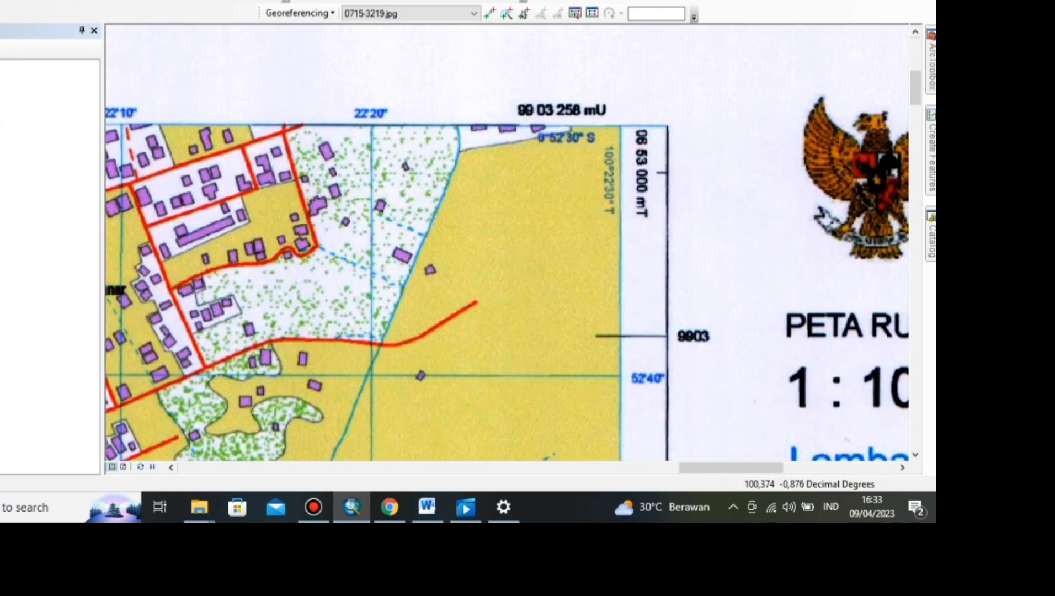
scroll(364, 382, "up", 2)
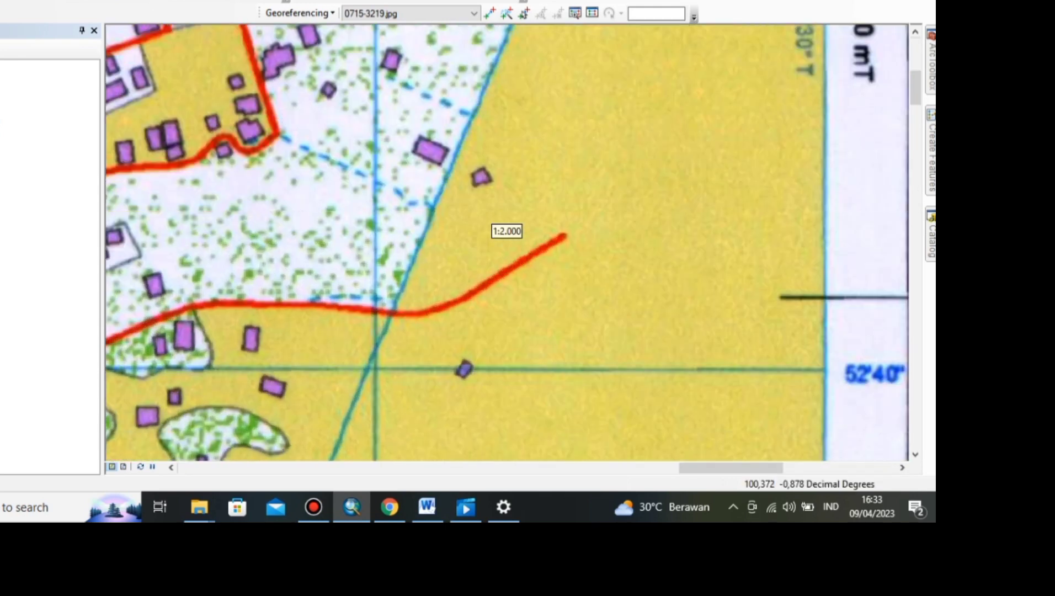
left_click(489, 13)
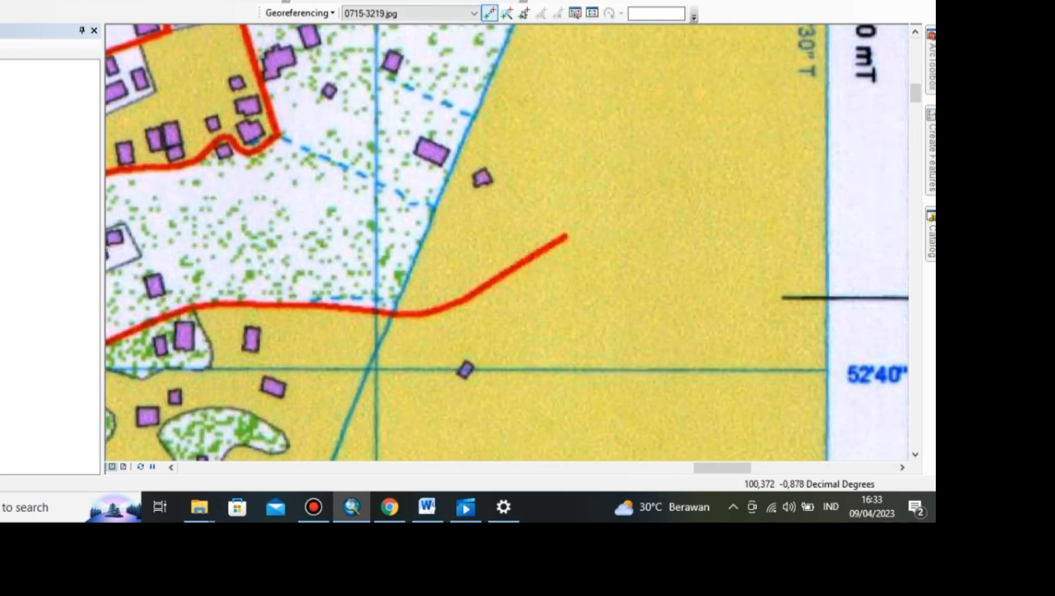
scroll(382, 370, "up", 2)
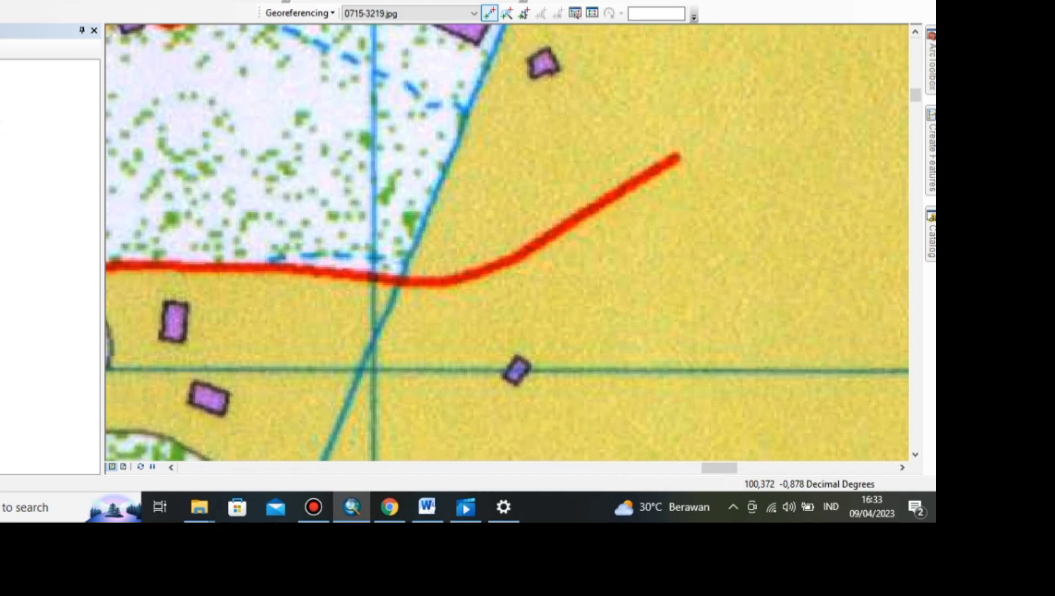
scroll(497, 237, "down", 2)
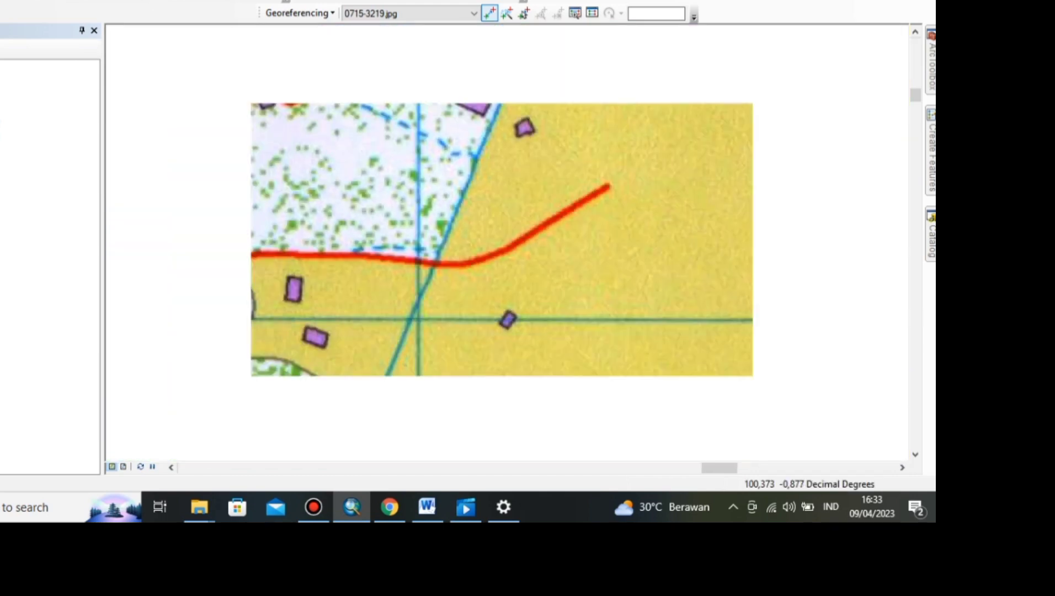
scroll(521, 231, "down", 1)
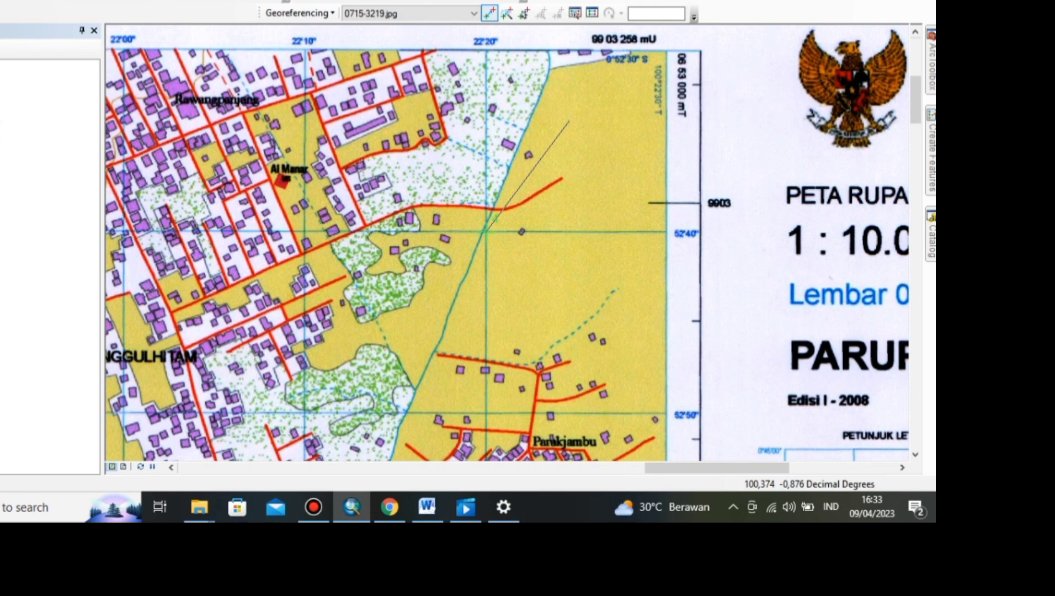
Assign the fourth control point 100° 22' 20" E and 0° 52' 40" S, changing only the seconds values.
right_click(569, 121)
left_click(629, 147)
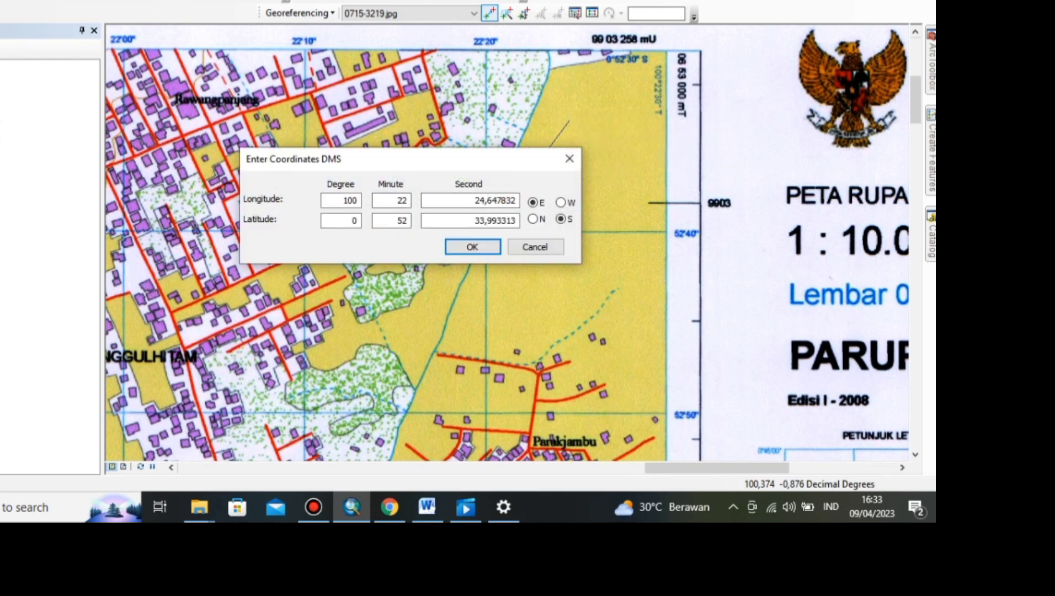
double_click(475, 201)
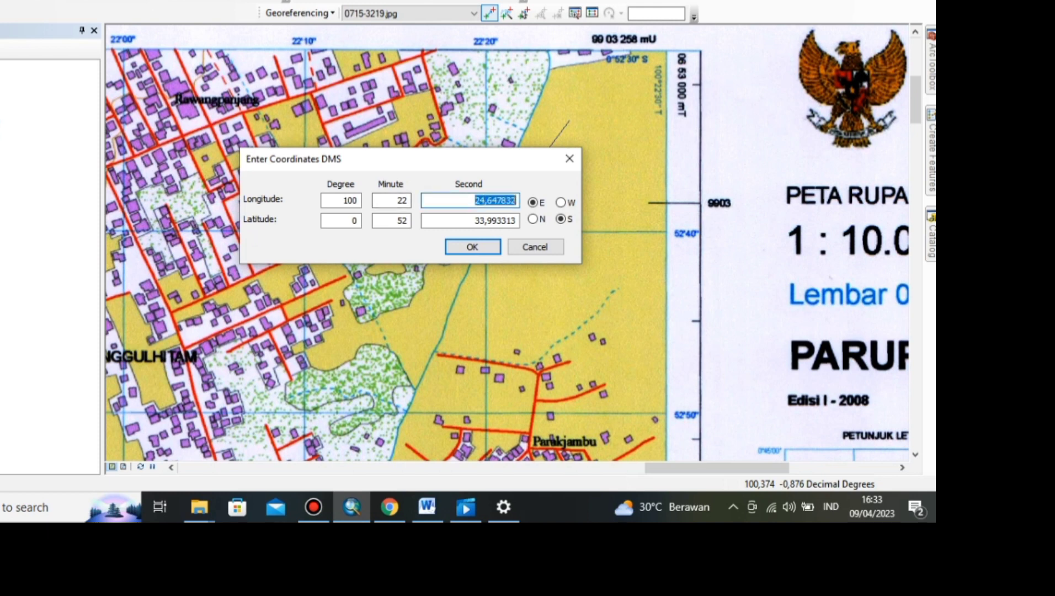
type("20")
double_click(493, 221)
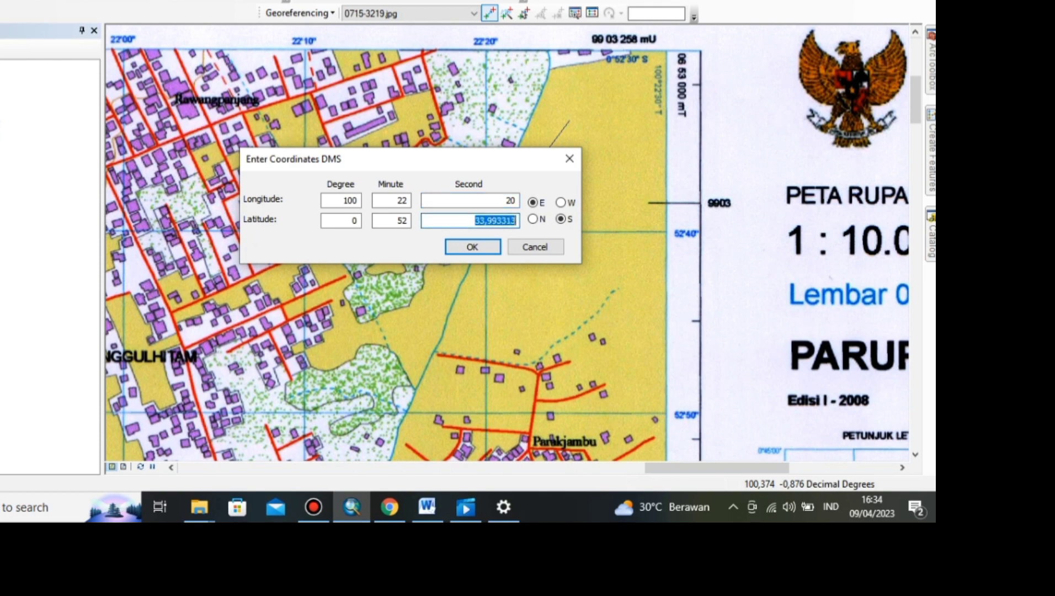
type("40")
key("Return")
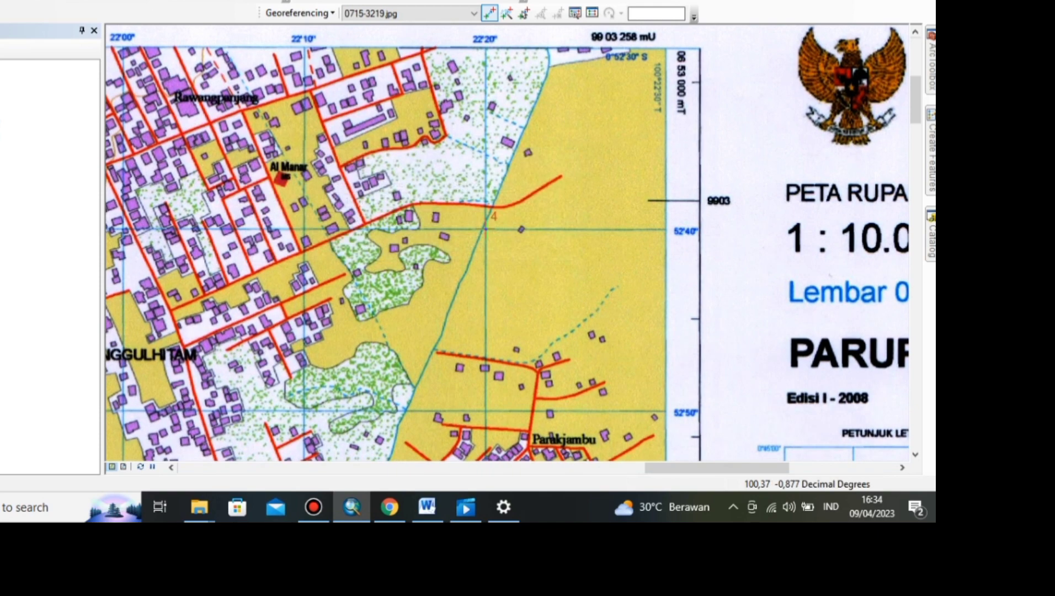
Try to rectify the georeferenced map into a new raster named 0715-32191rektifikasi peta, keeping the default cell size and resampling.
right_click(1, 78)
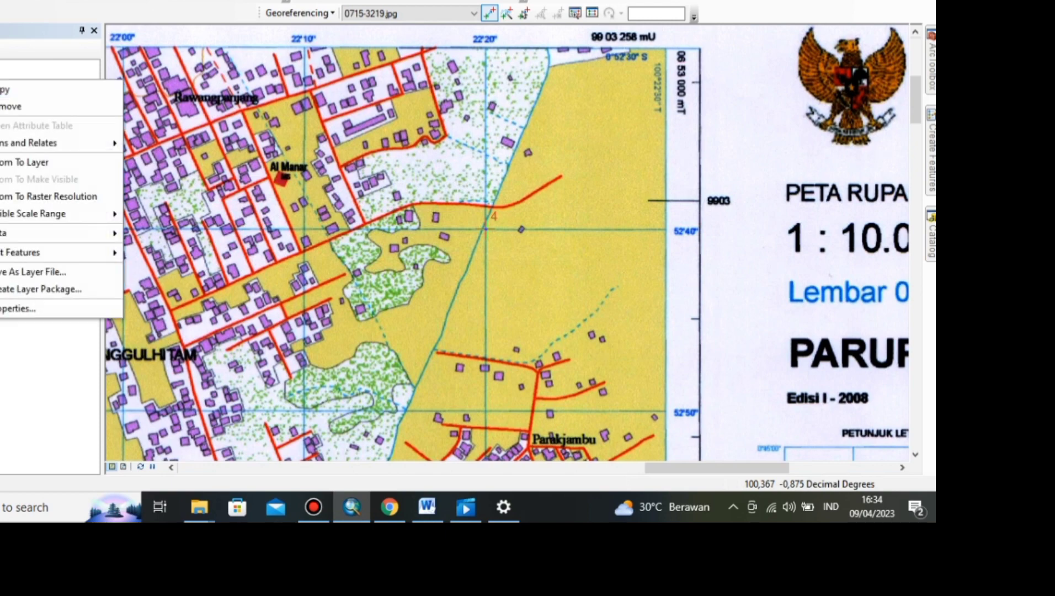
left_click(11, 163)
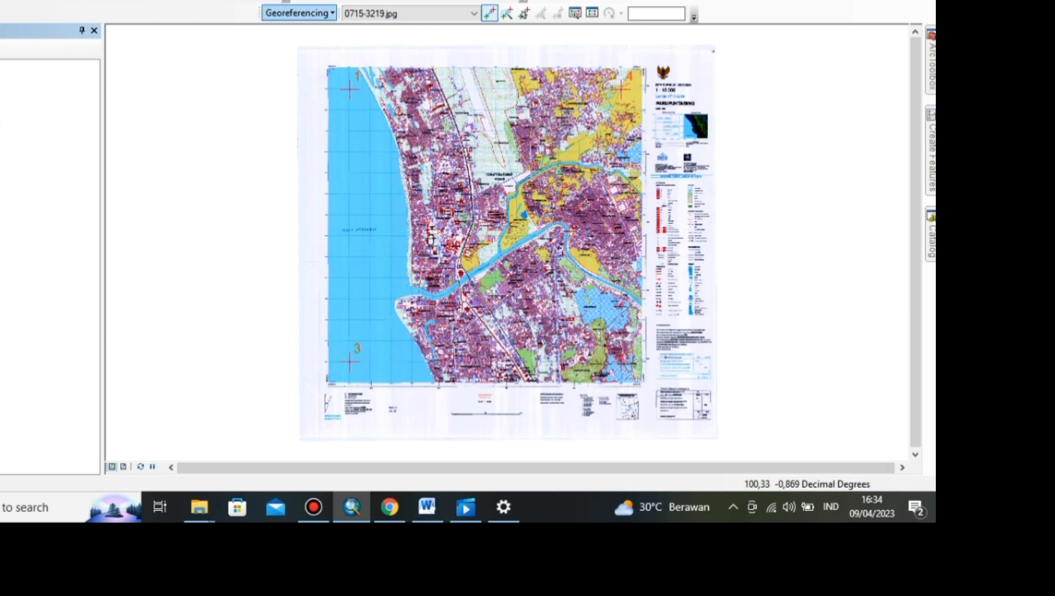
left_click(299, 12)
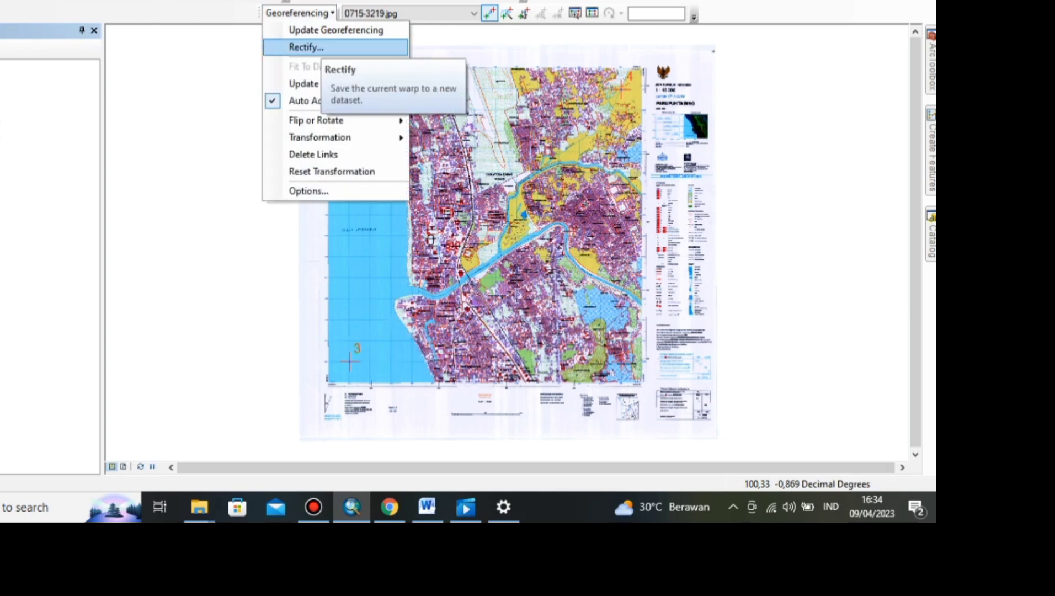
left_click(306, 47)
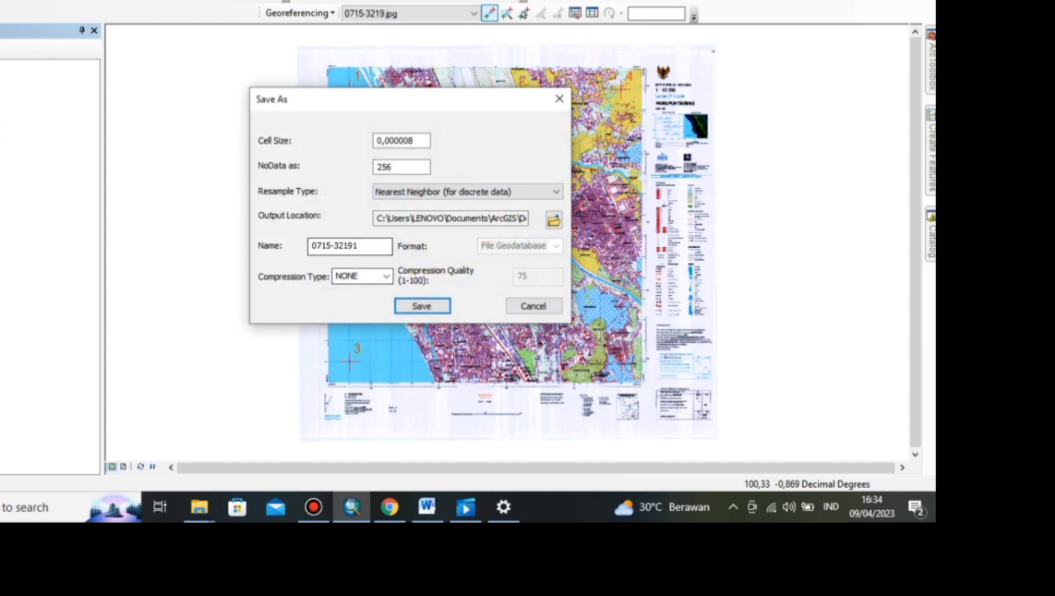
left_click(360, 246)
type("rekti")
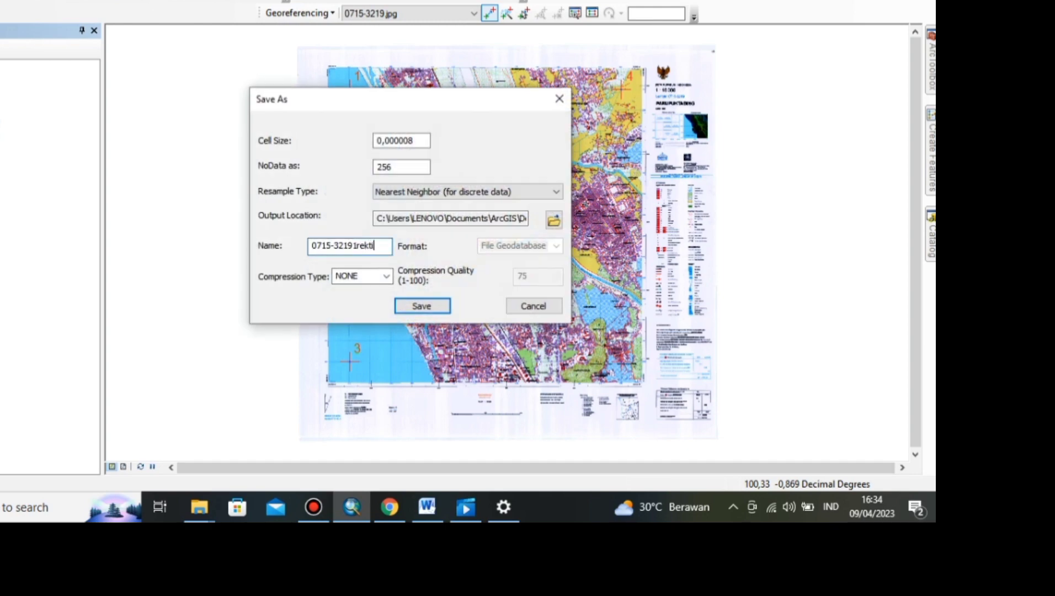
type("fikadsi")
key("BackSpace")
key("BackSpace")
key("BackSpace")
type("si peta")
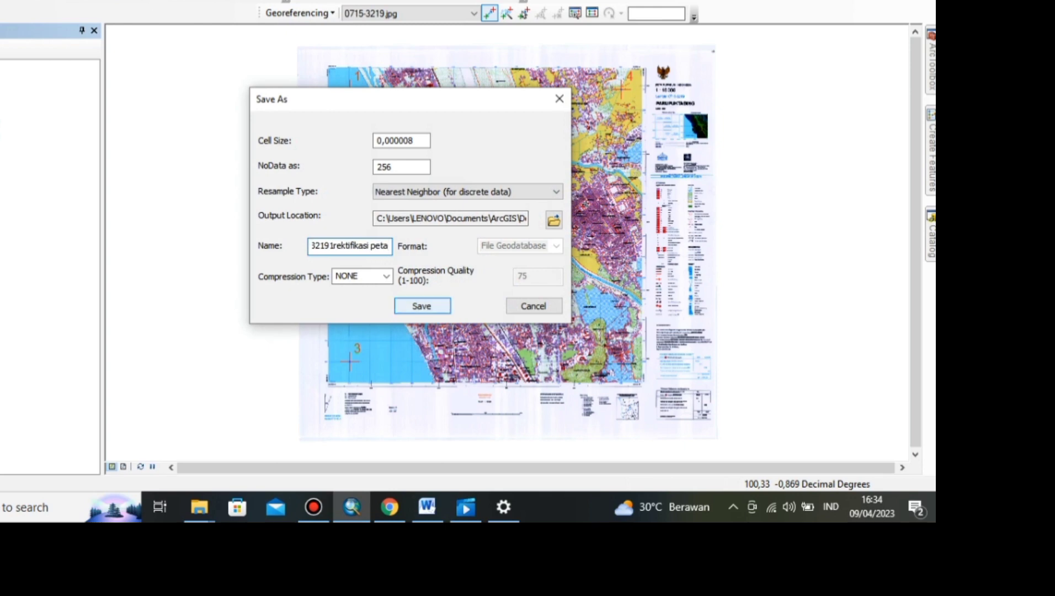
key("Return")
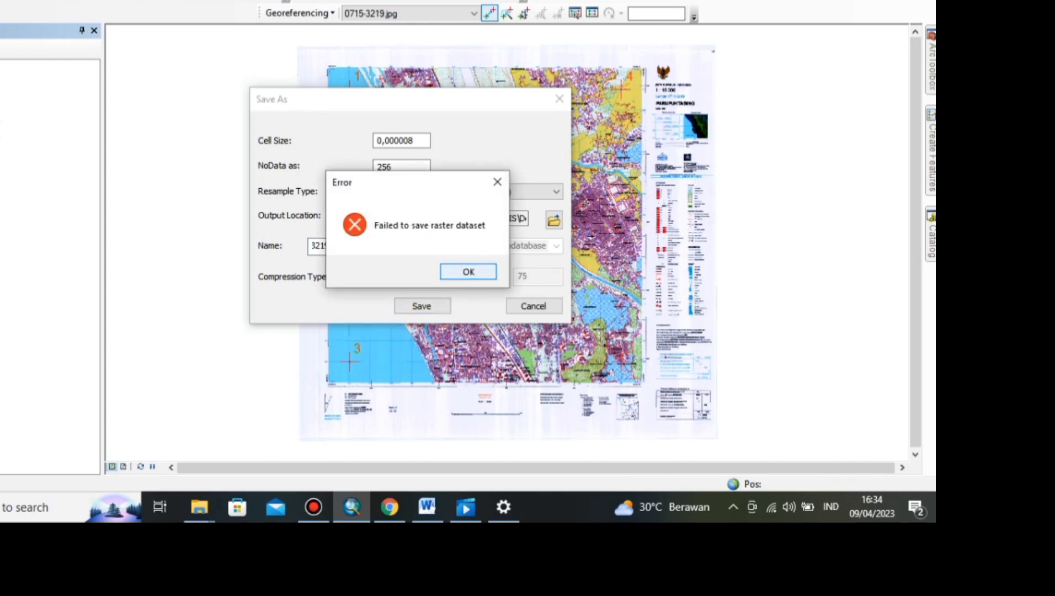
key("Return")
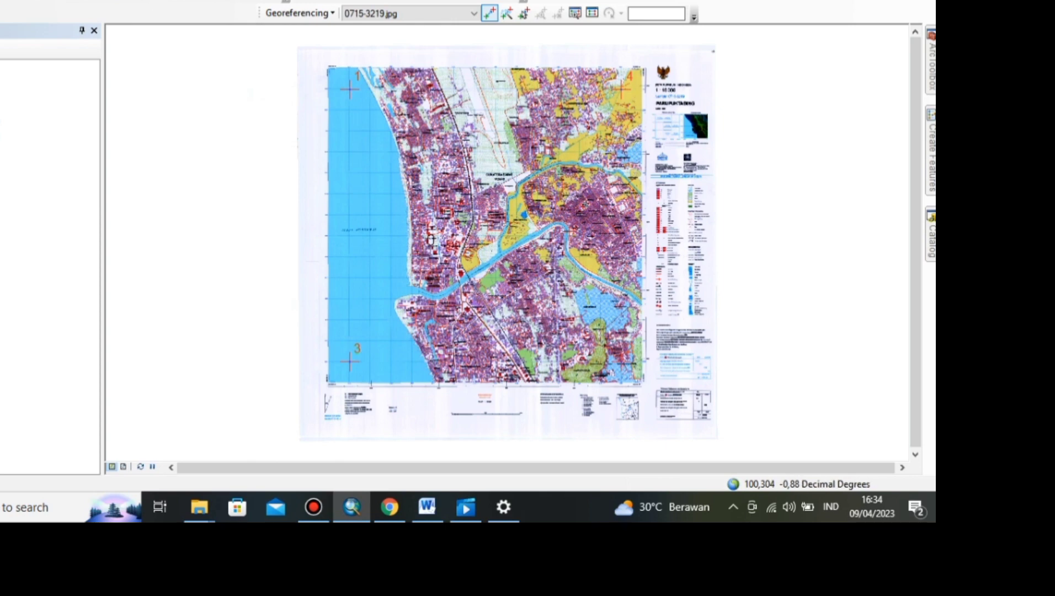
Replace the scanned map layer with 0715-32192rektifikasi.tif from the C:\praktikum sig\0715-3219 folder.
right_click(1, 81)
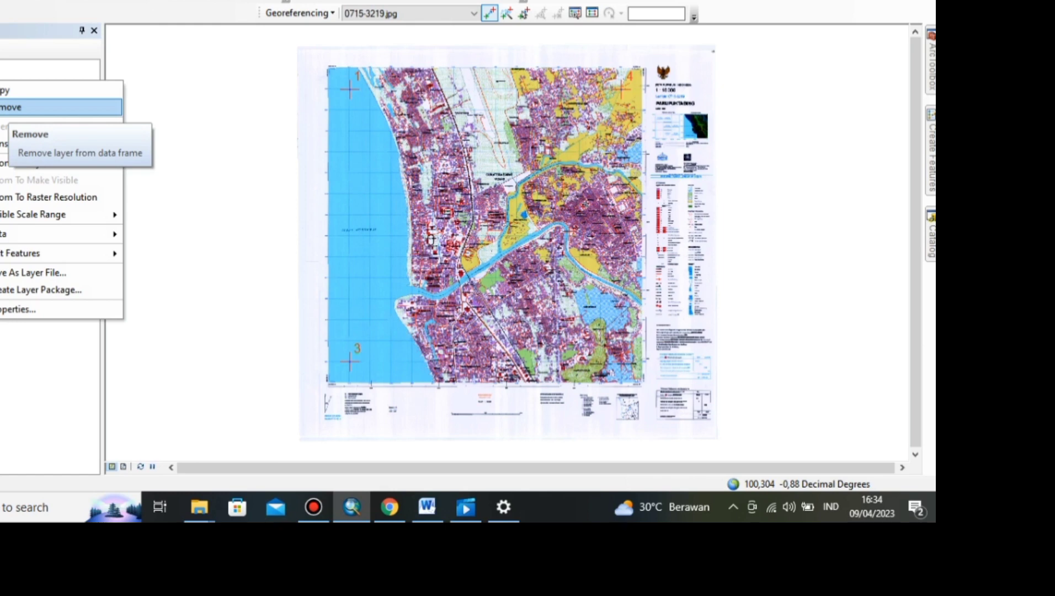
left_click(8, 107)
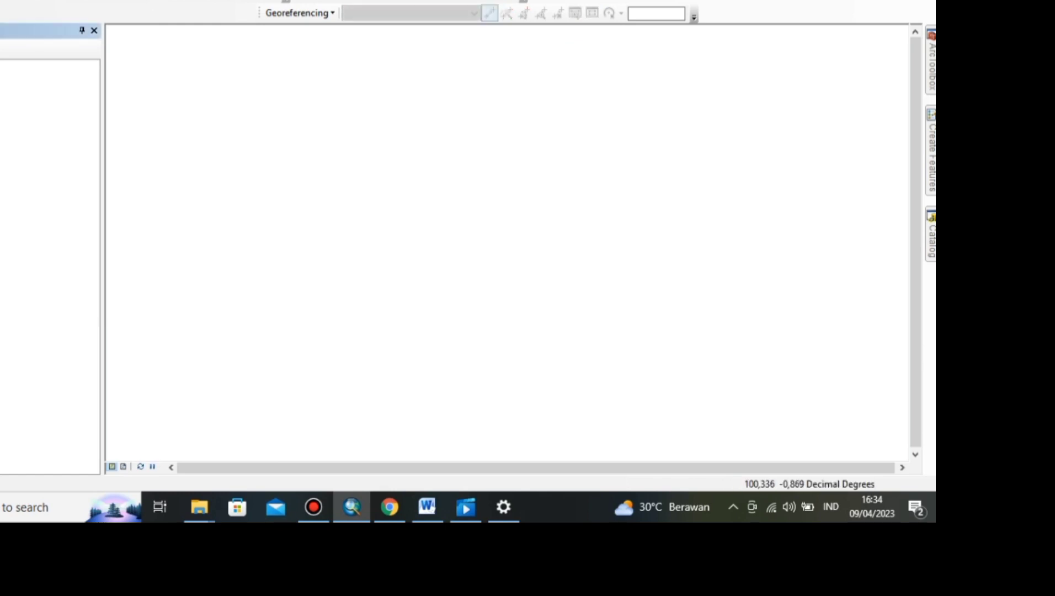
left_click(89, 1)
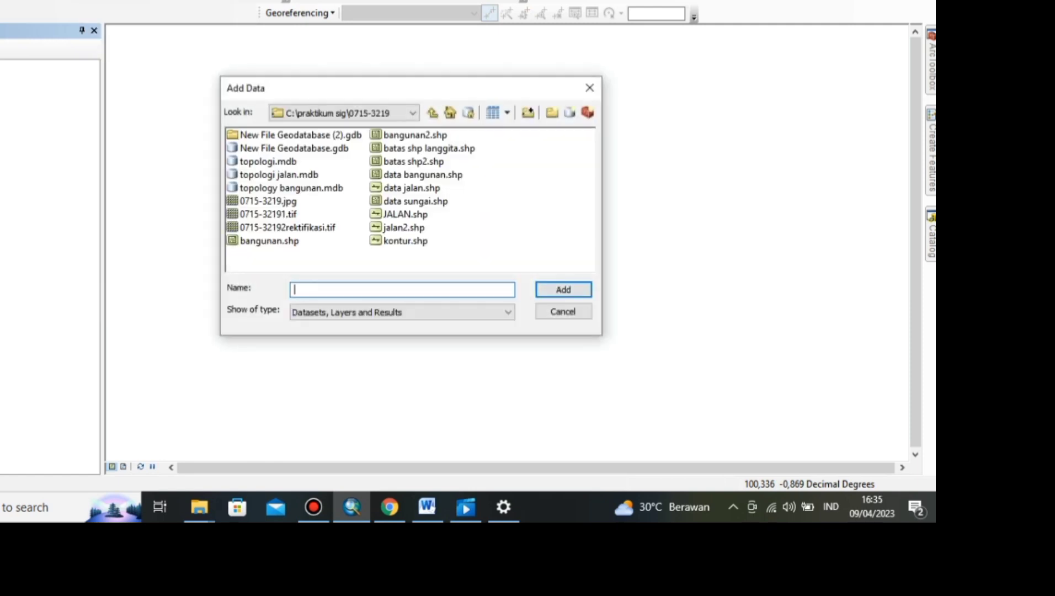
left_click(287, 227)
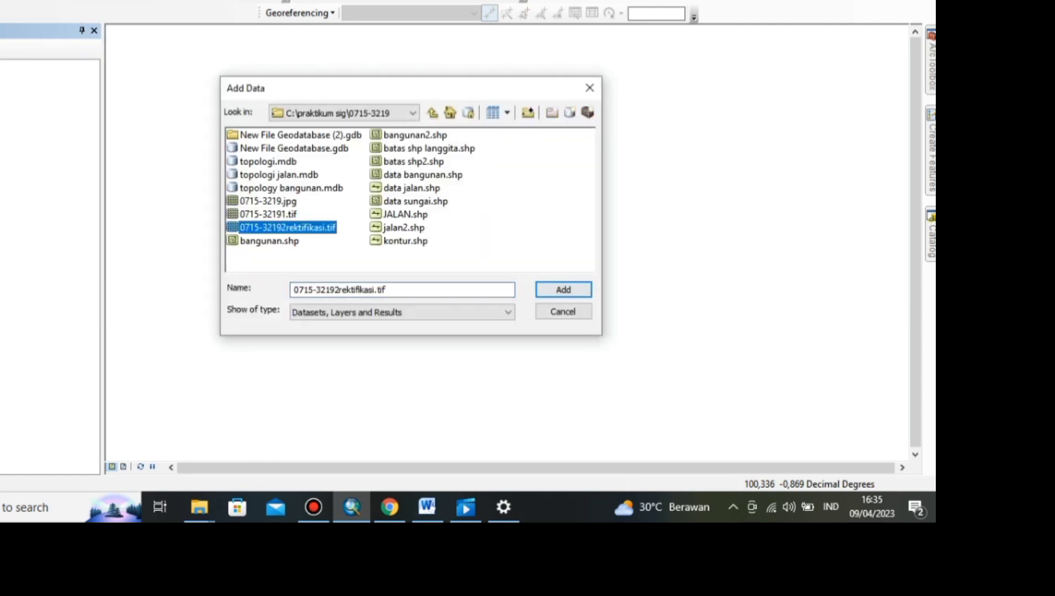
left_click(563, 290)
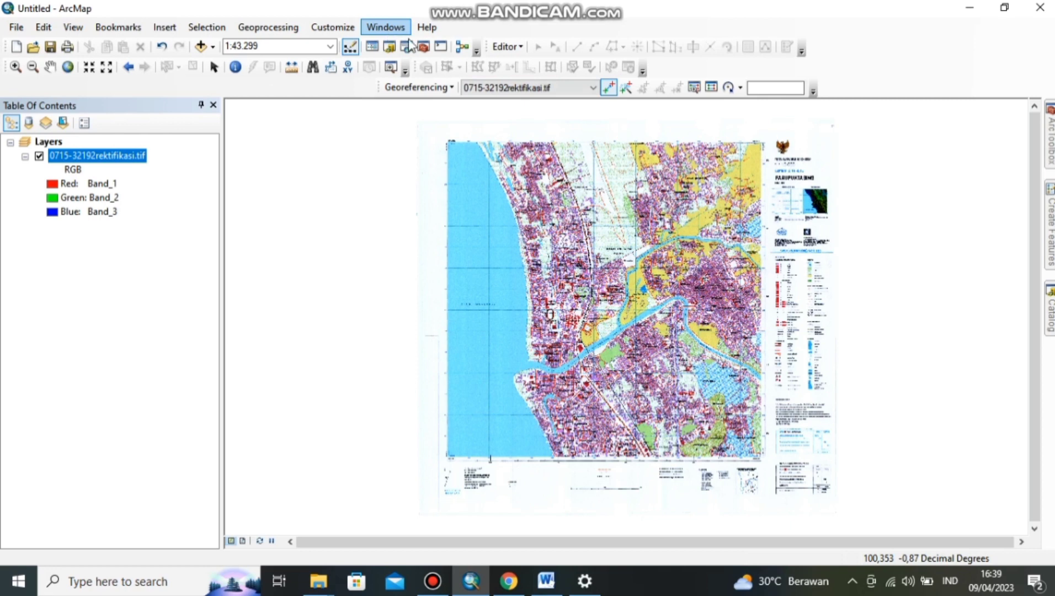
Start a new shapefile in the C:\praktikum sig\0715-3219 folder, named bangunan 3 with the Polygon feature type.
left_click(1050, 316)
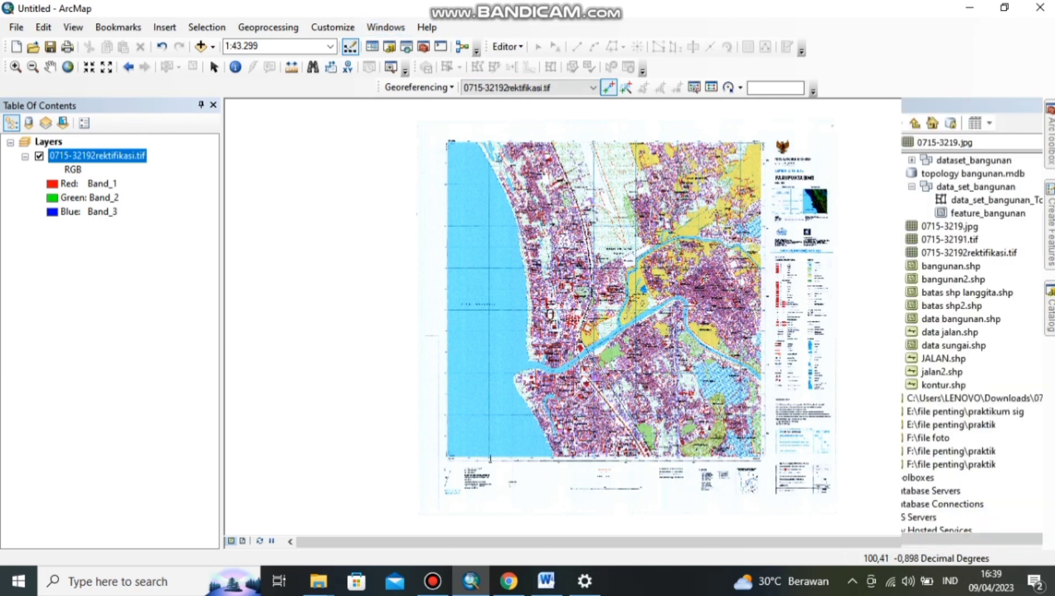
scroll(913, 183, "up", 3)
scroll(913, 185, "up", 1)
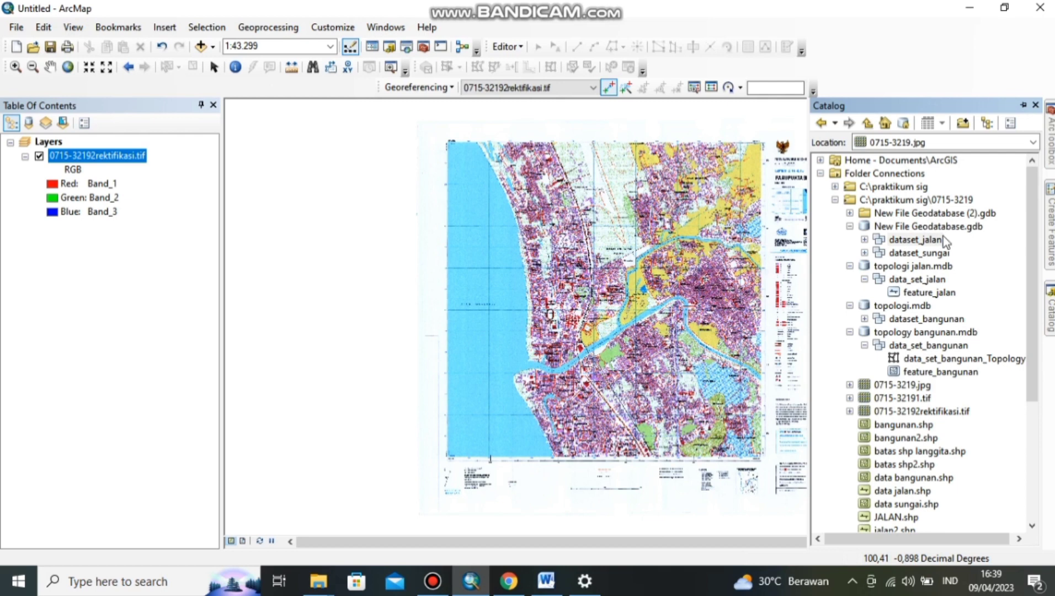
right_click(944, 201)
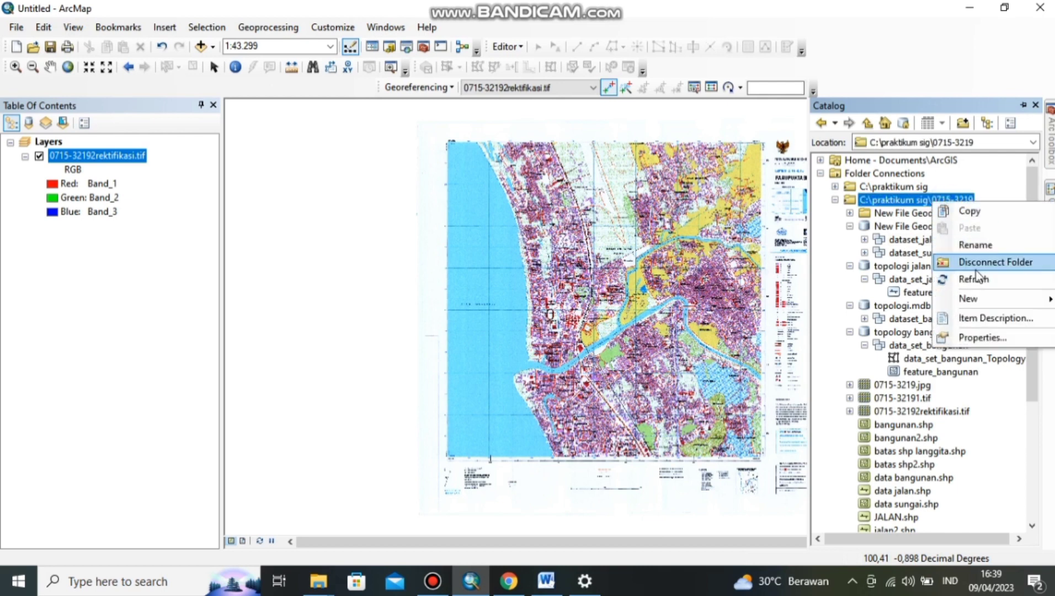
mouse_move(965, 298)
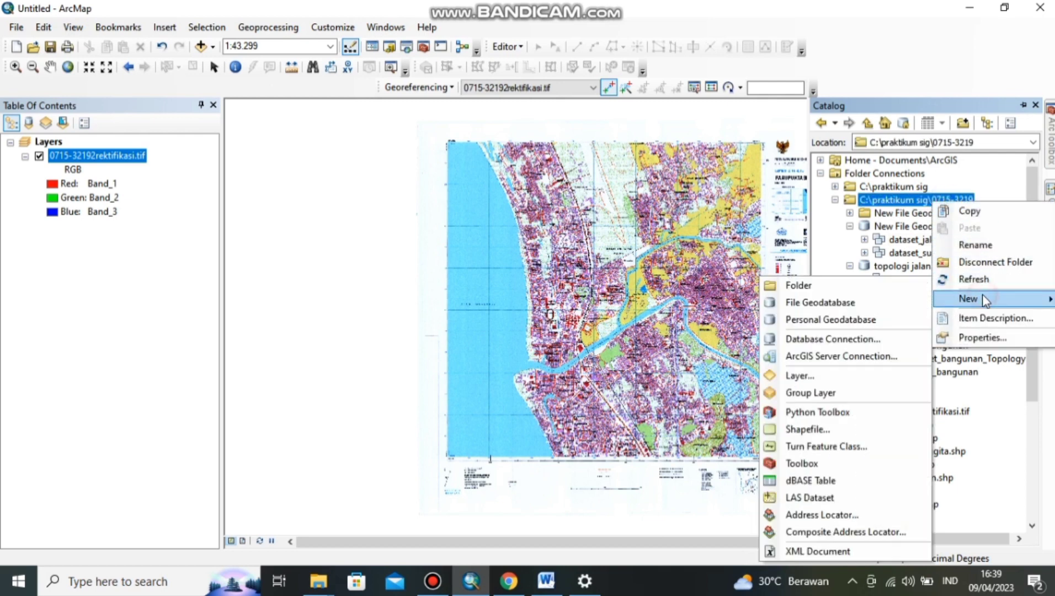
left_click(792, 430)
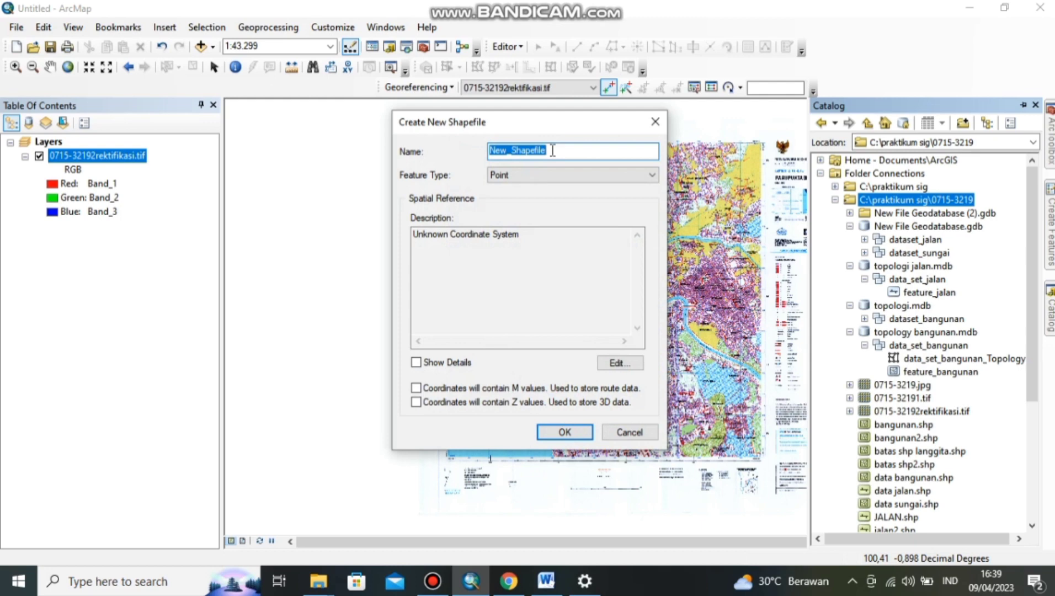
key("BackSpace")
type("bang")
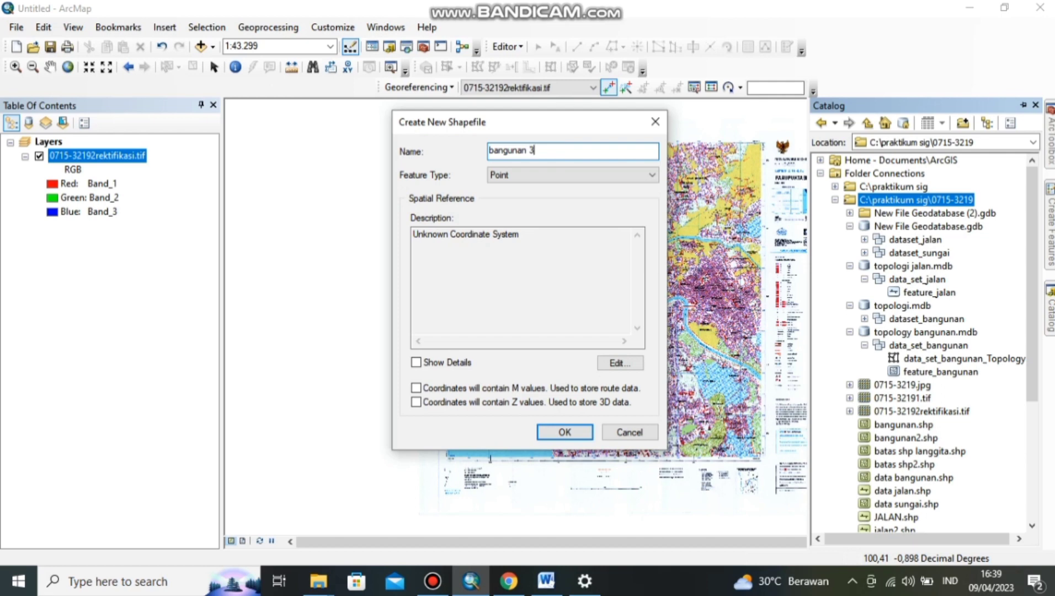
type("unan 3")
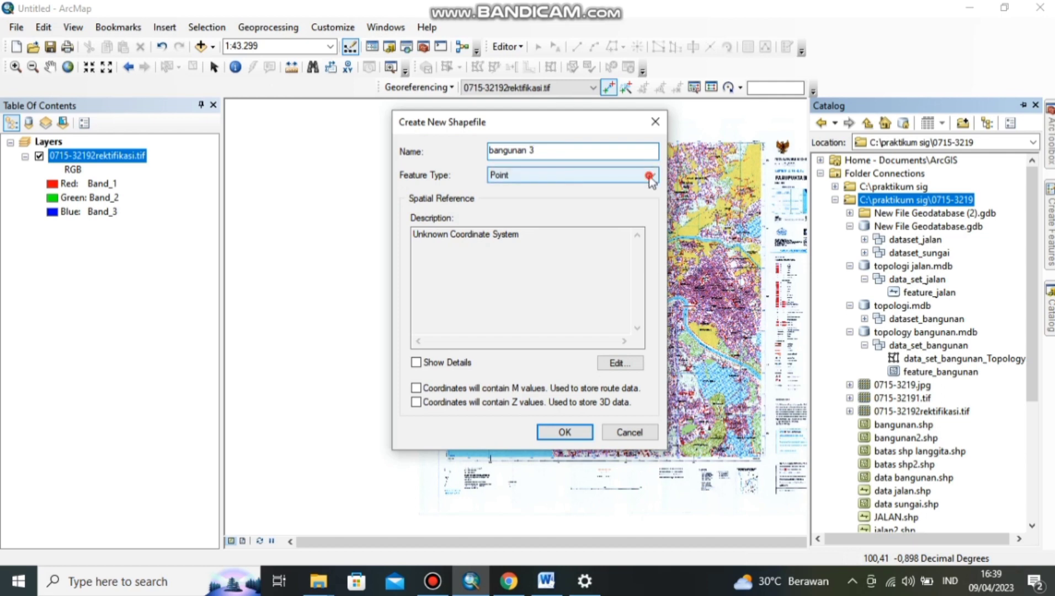
left_click(650, 174)
left_click(521, 210)
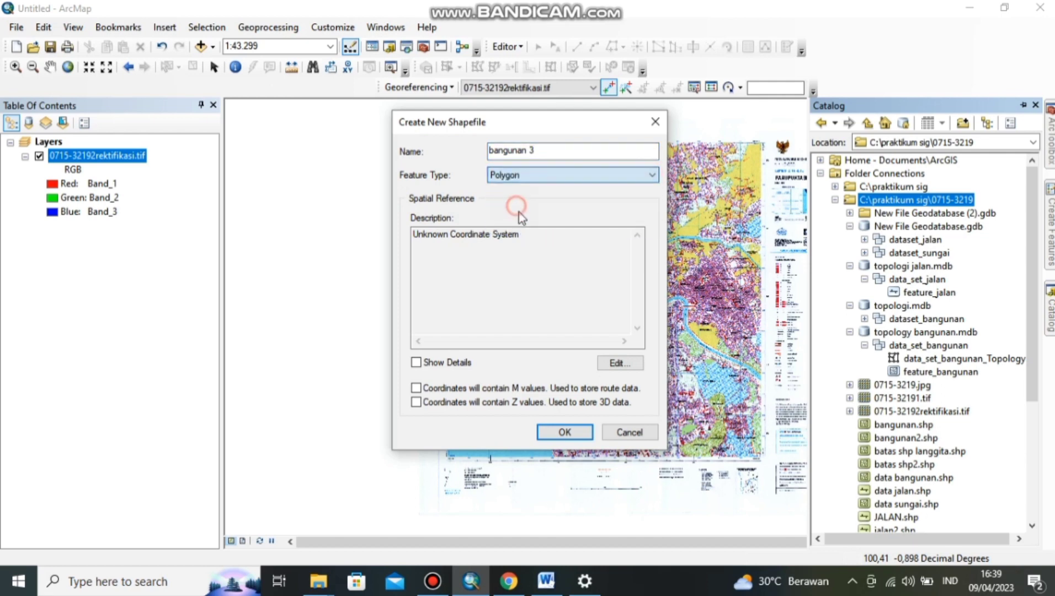
Assign the WGS 1984 geographic coordinate system to the new shapefile and create it.
left_click(629, 359)
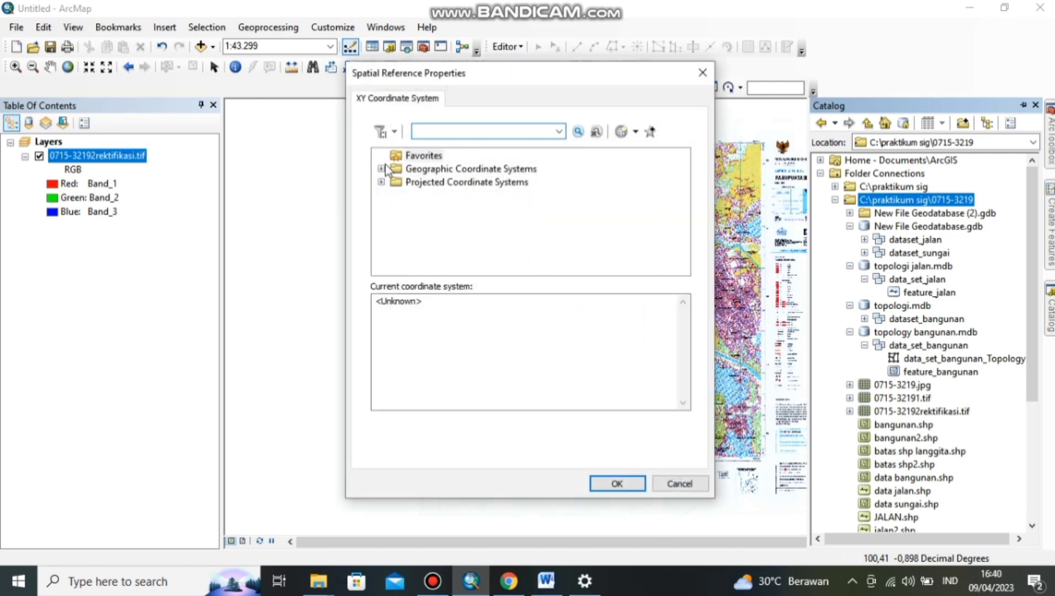
left_click(381, 168)
scroll(403, 231, "down", 4)
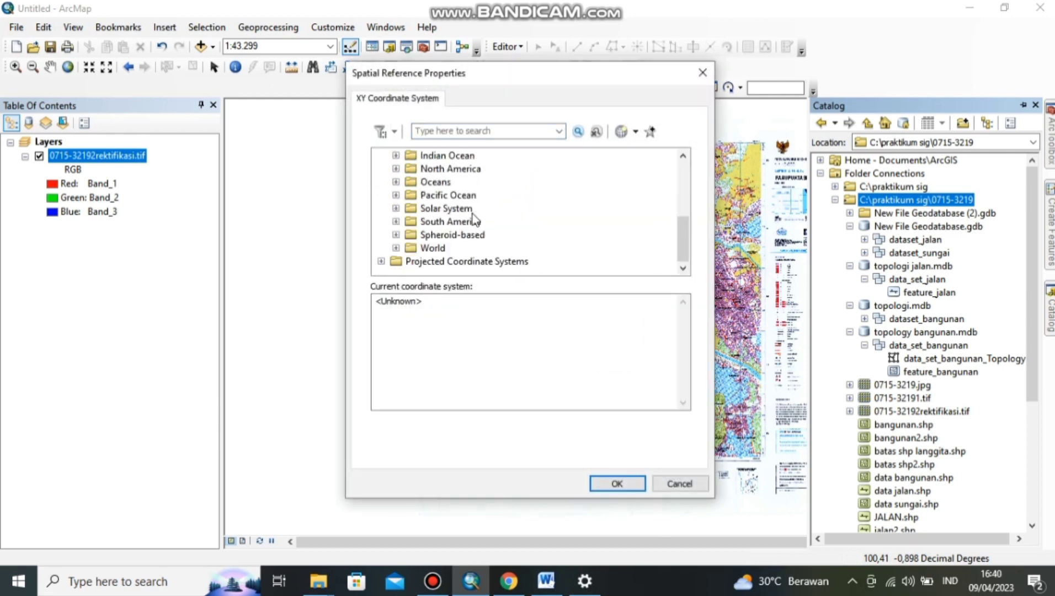
left_click(396, 248)
scroll(425, 235, "down", 10)
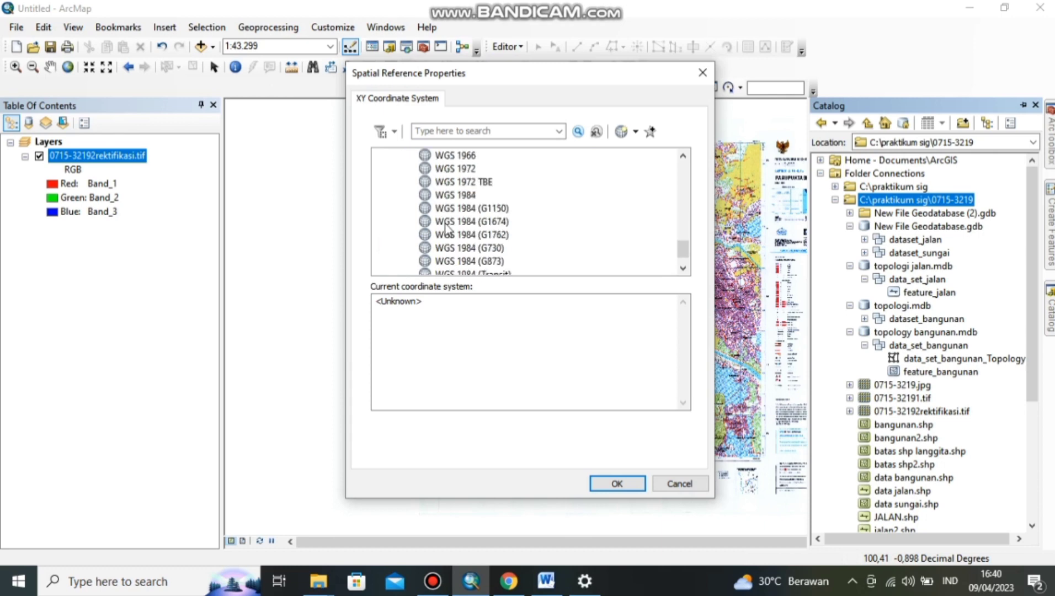
left_click(463, 182)
left_click(466, 195)
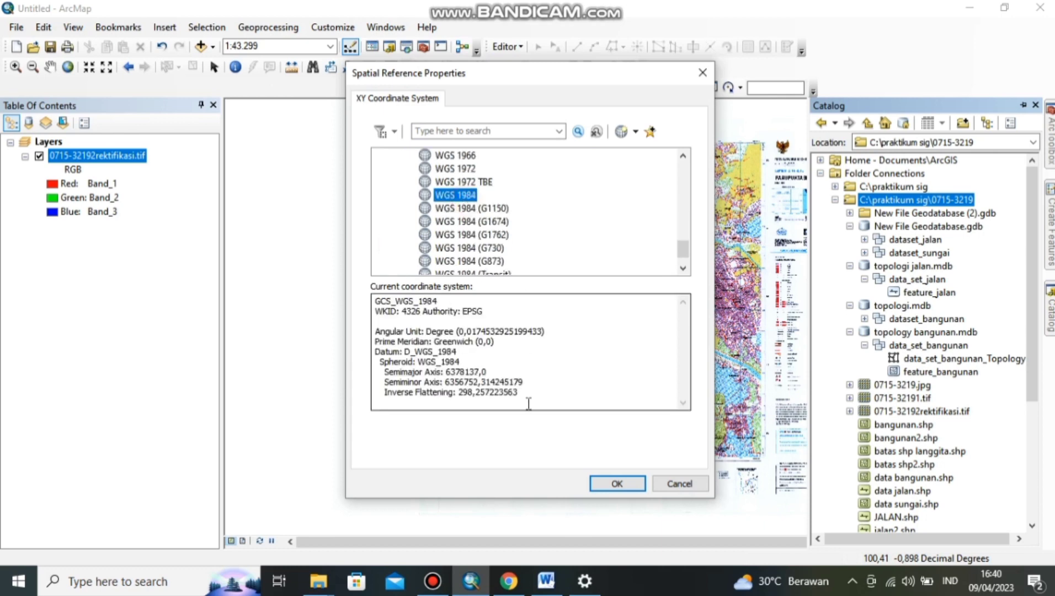
left_click(617, 484)
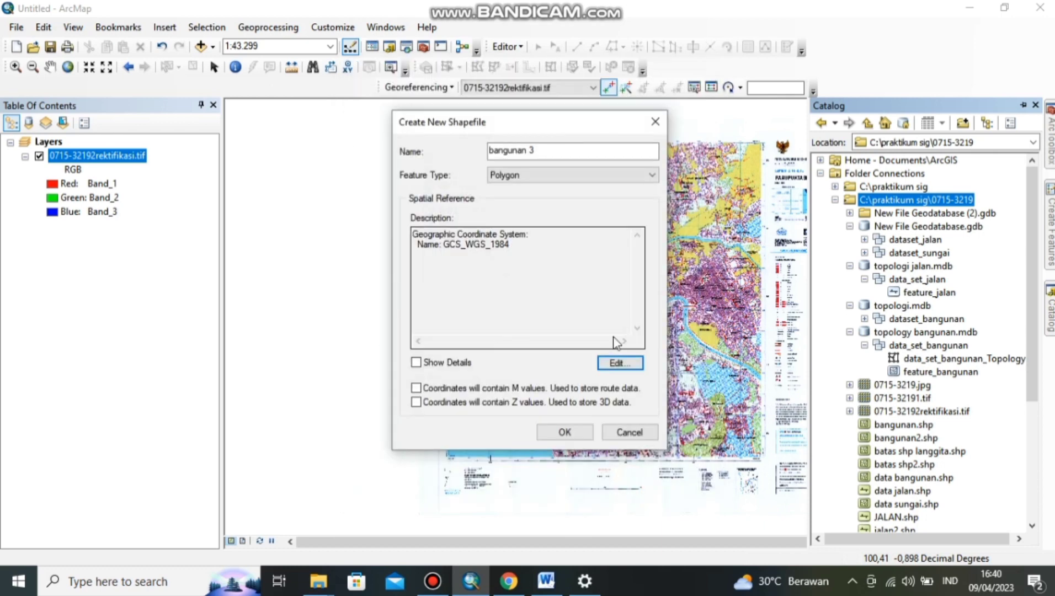
left_click(564, 434)
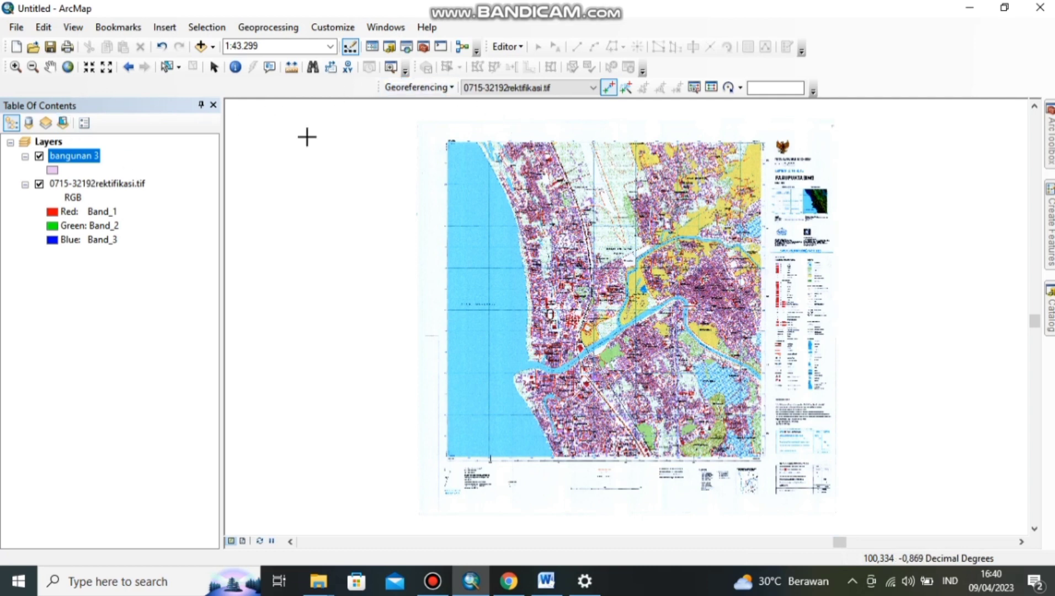
left_click(502, 46)
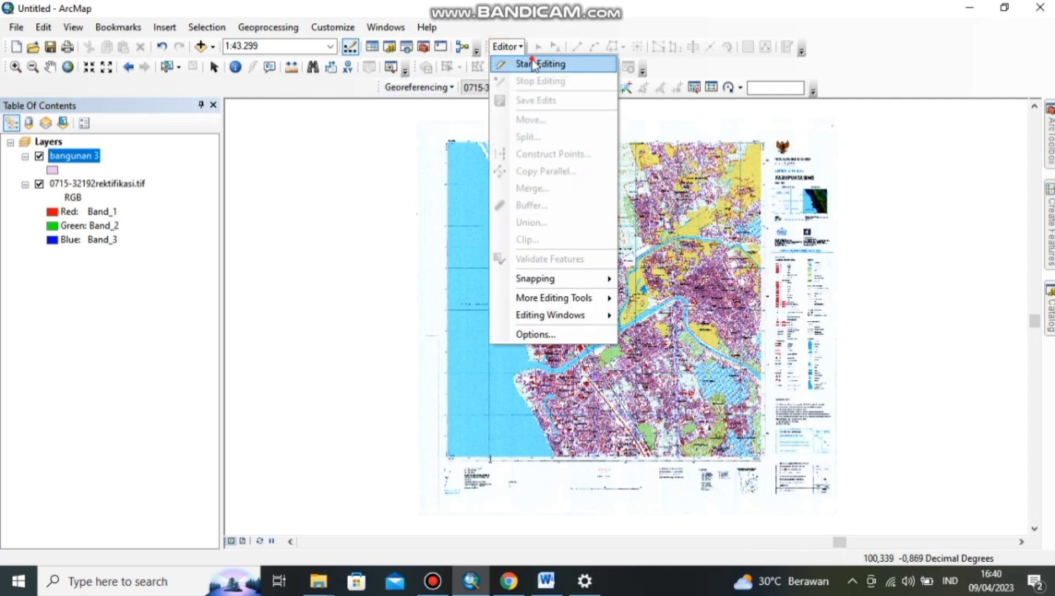
left_click(533, 65)
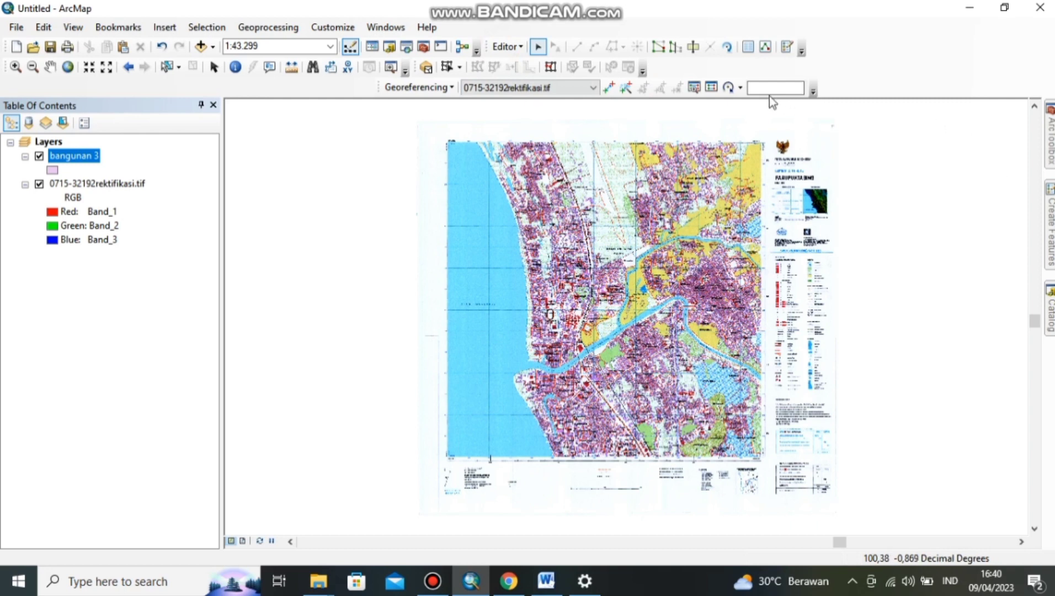
left_click(1050, 227)
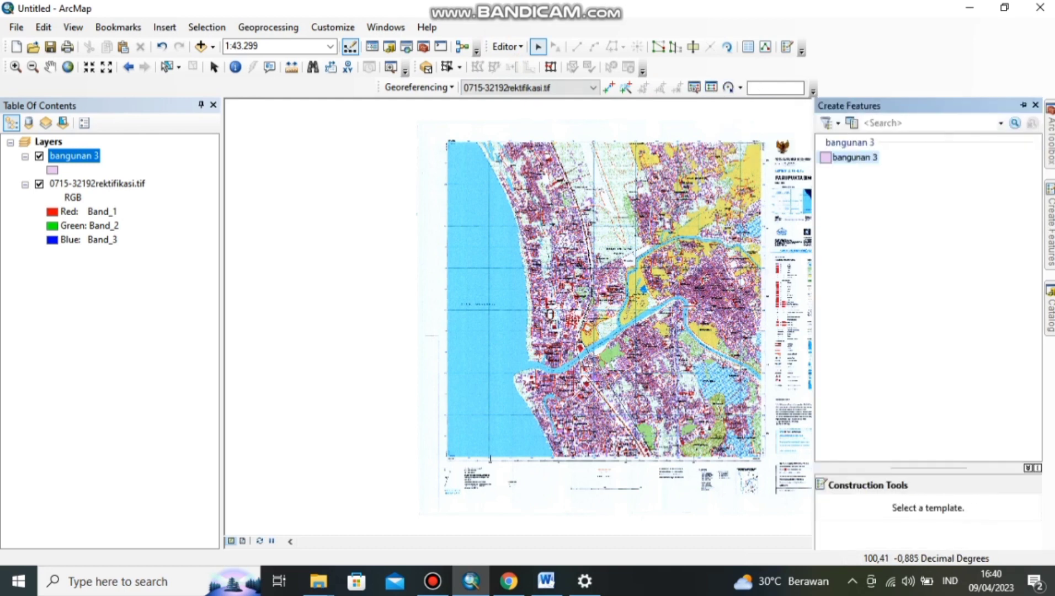
left_click(854, 158)
left_click(855, 504)
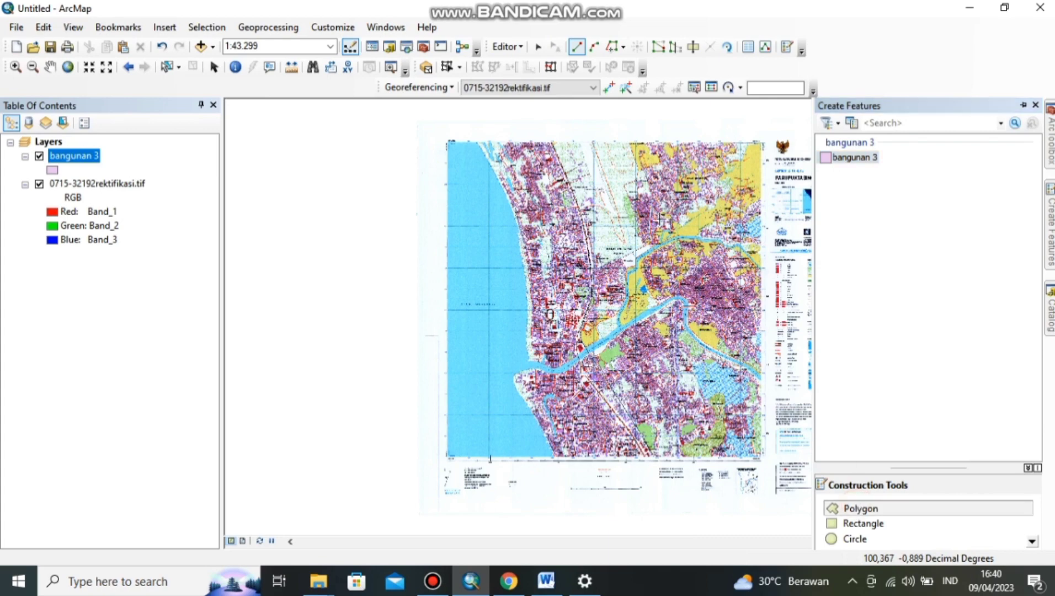
scroll(590, 161, "down", 8)
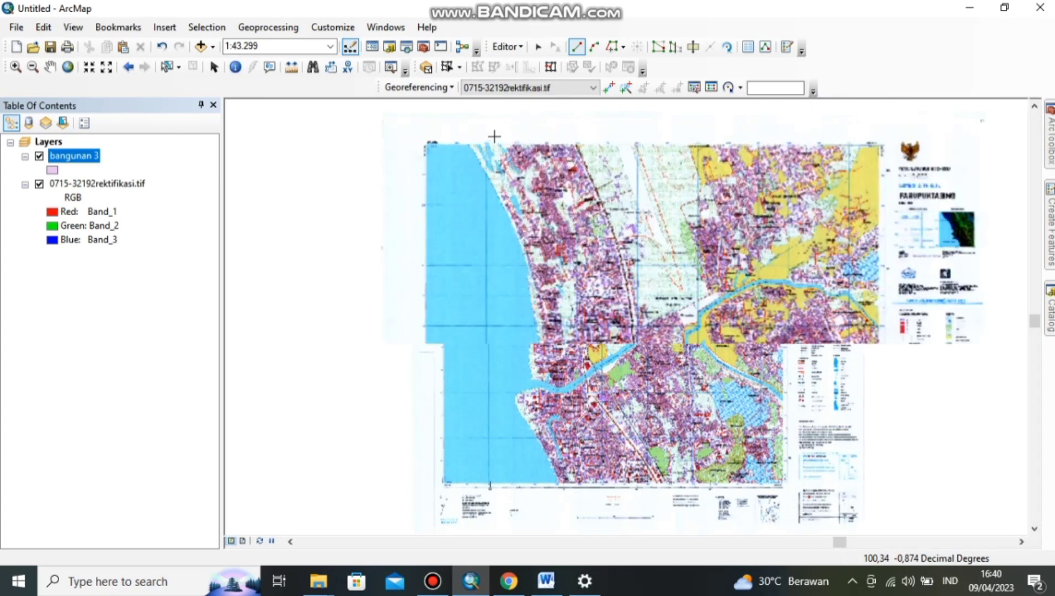
scroll(590, 161, "up", 2)
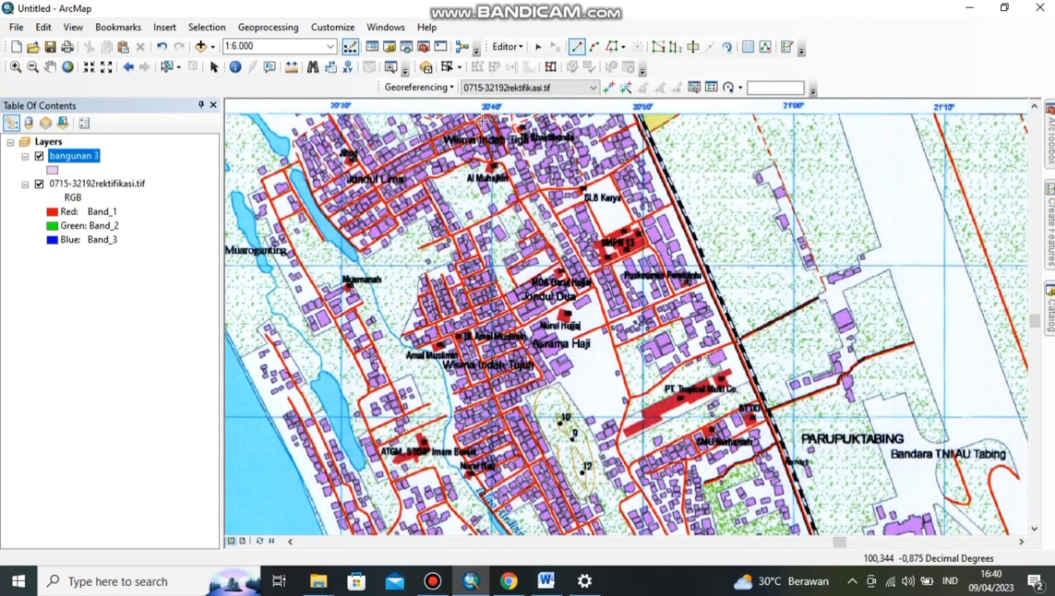
left_click(507, 46)
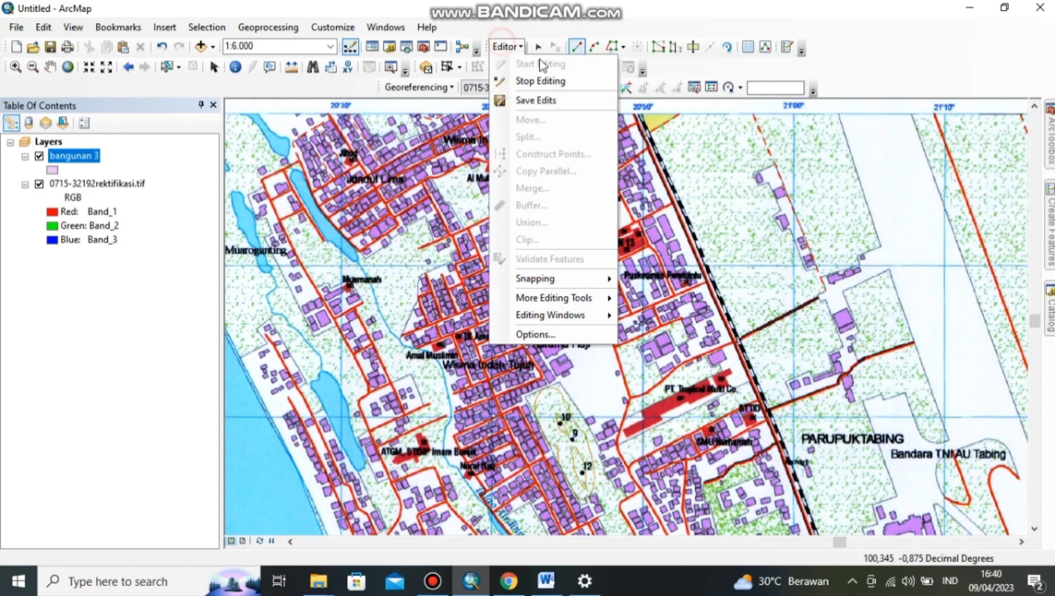
left_click(538, 78)
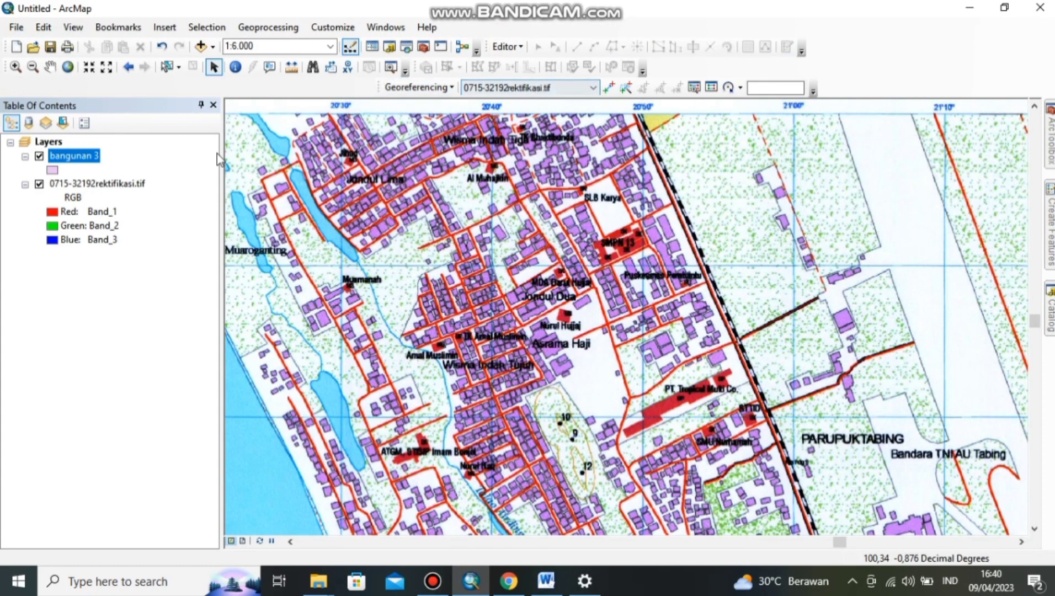
Open the attribute table of the bangunan 3 layer and add a Text field named simbol with the default length of 50.
right_click(82, 160)
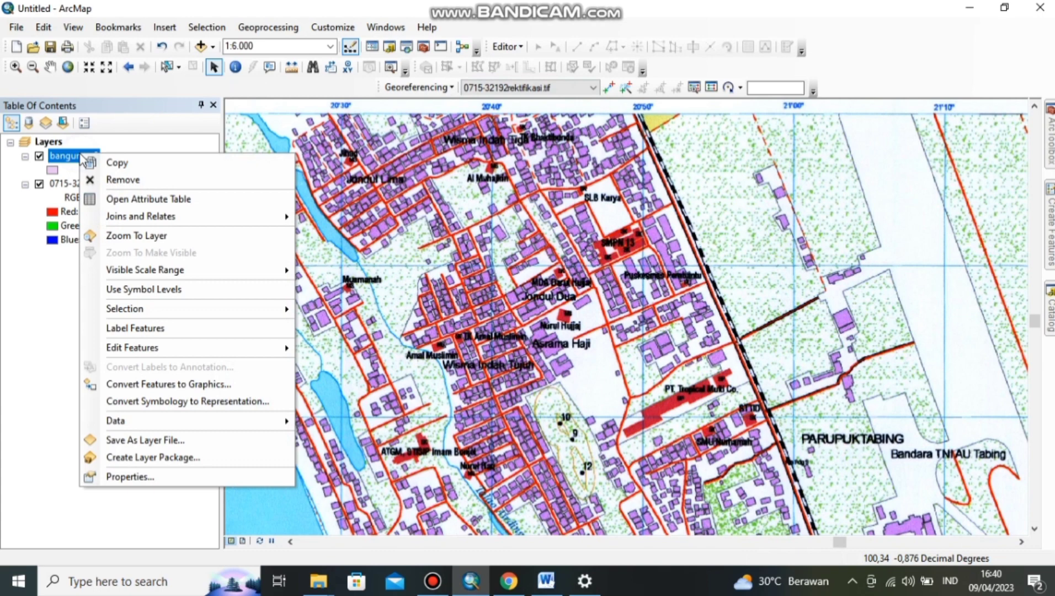
left_click(146, 199)
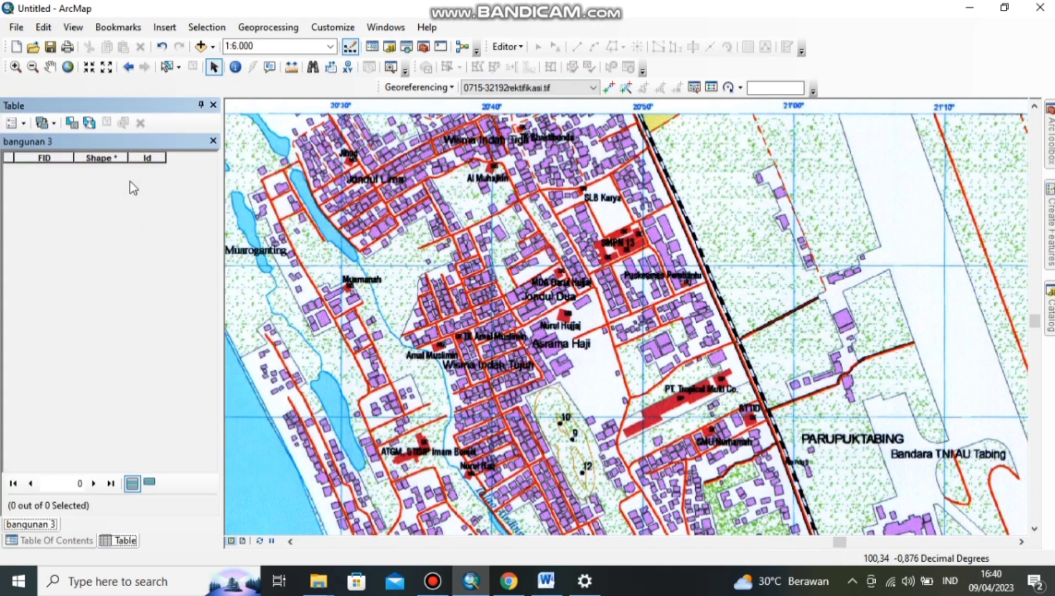
left_click(27, 125)
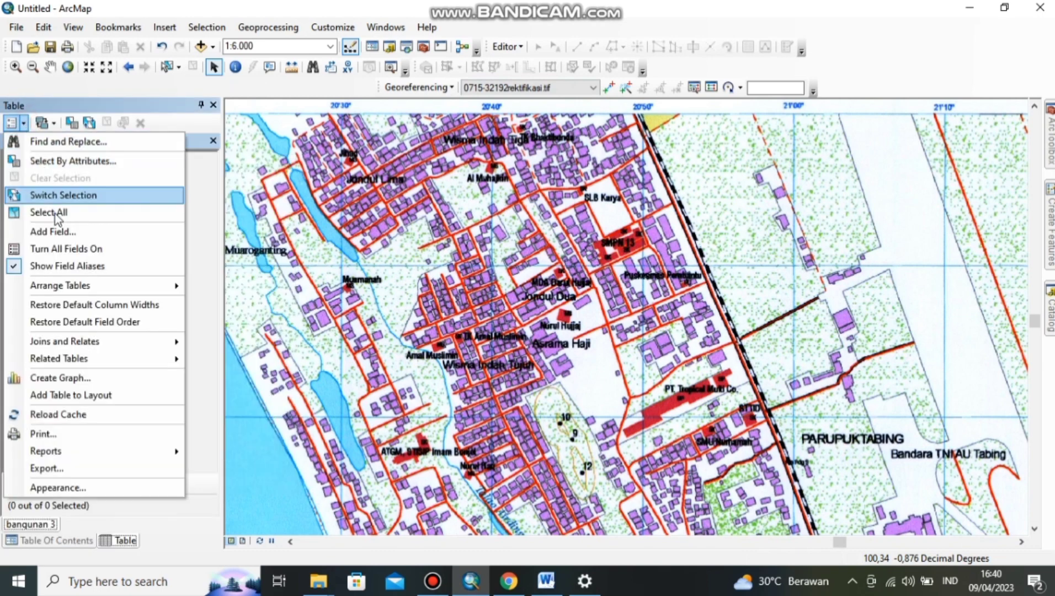
left_click(69, 223)
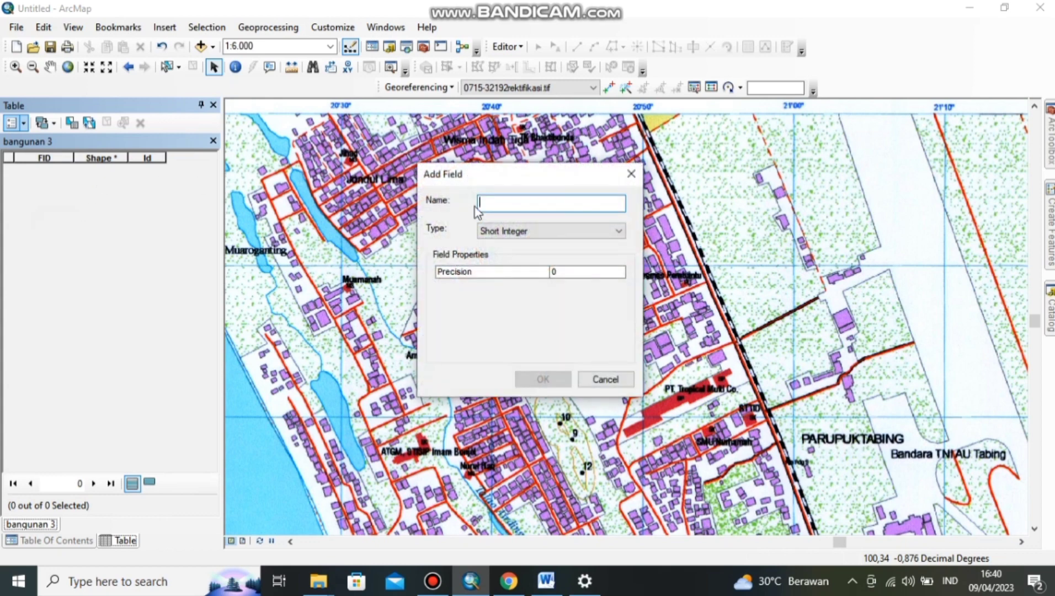
type("simbol")
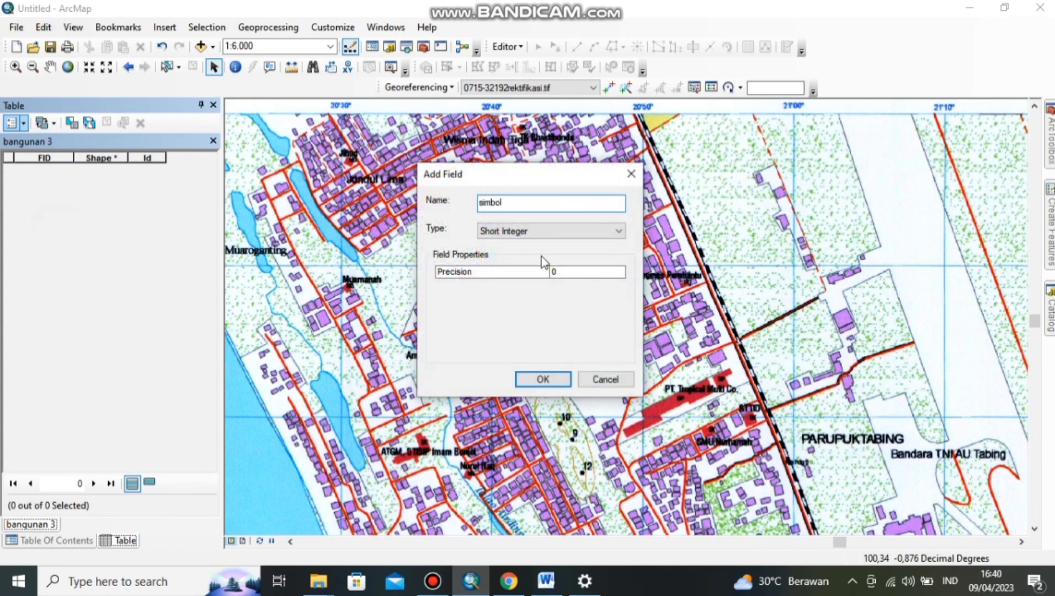
left_click(599, 231)
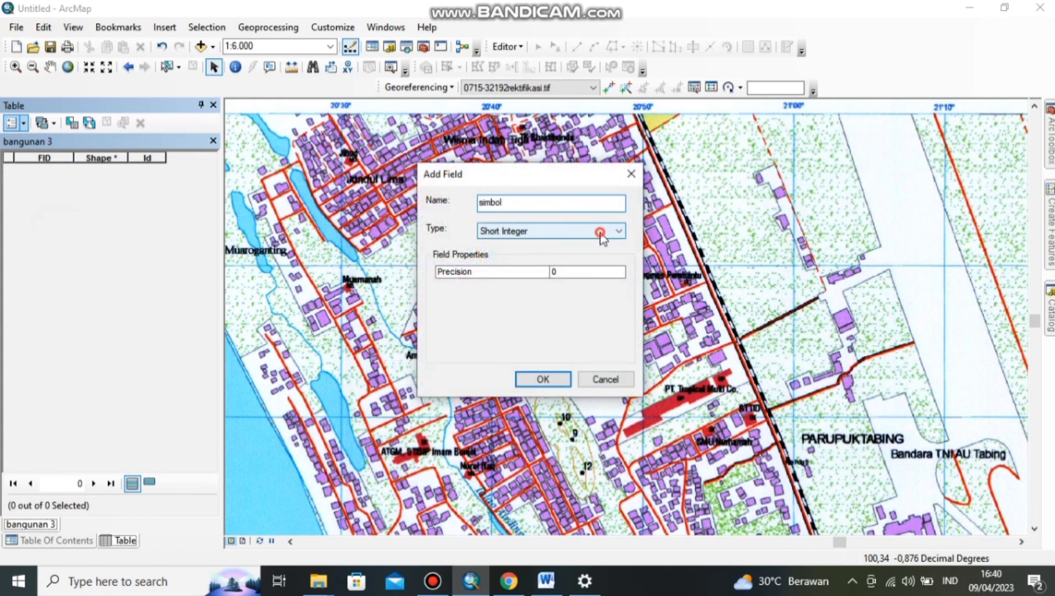
left_click(526, 288)
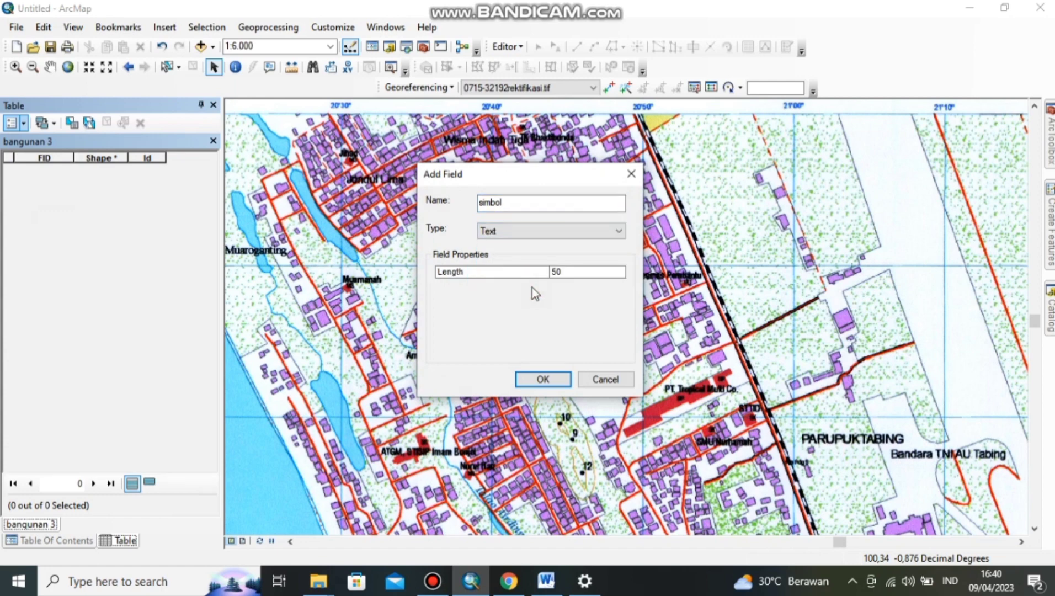
left_click(541, 378)
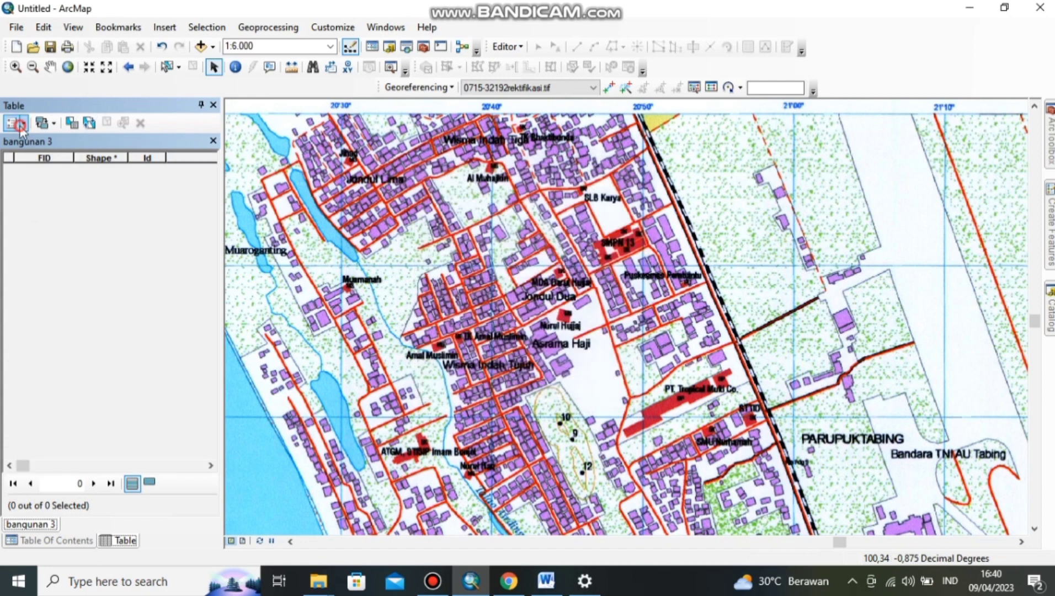
Add a second Text field named keterangan to the bangunan 3 attribute table, keeping the length at 50.
left_click(16, 122)
left_click(55, 229)
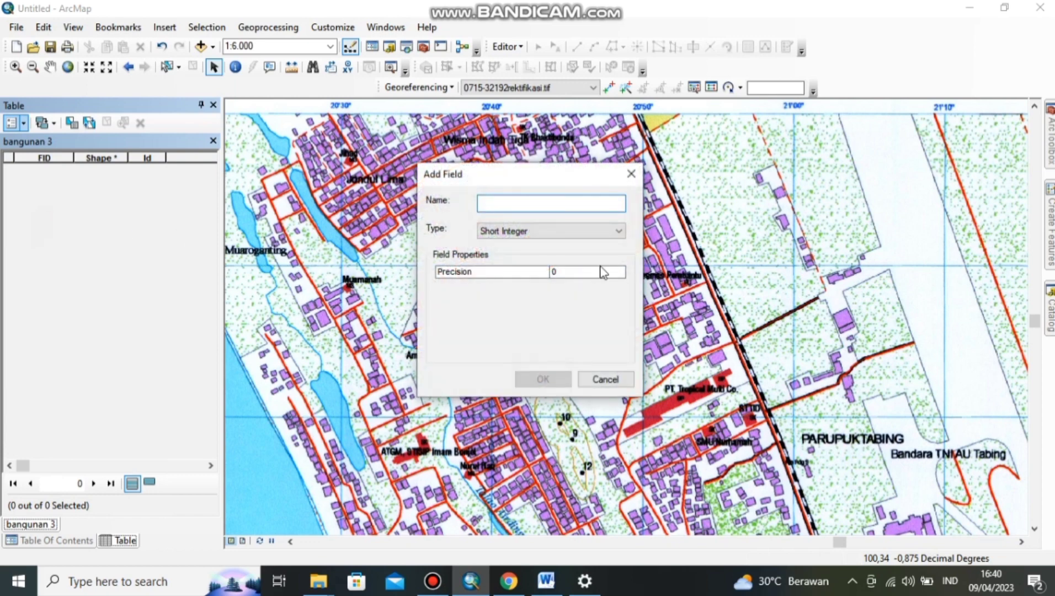
type("keterangan")
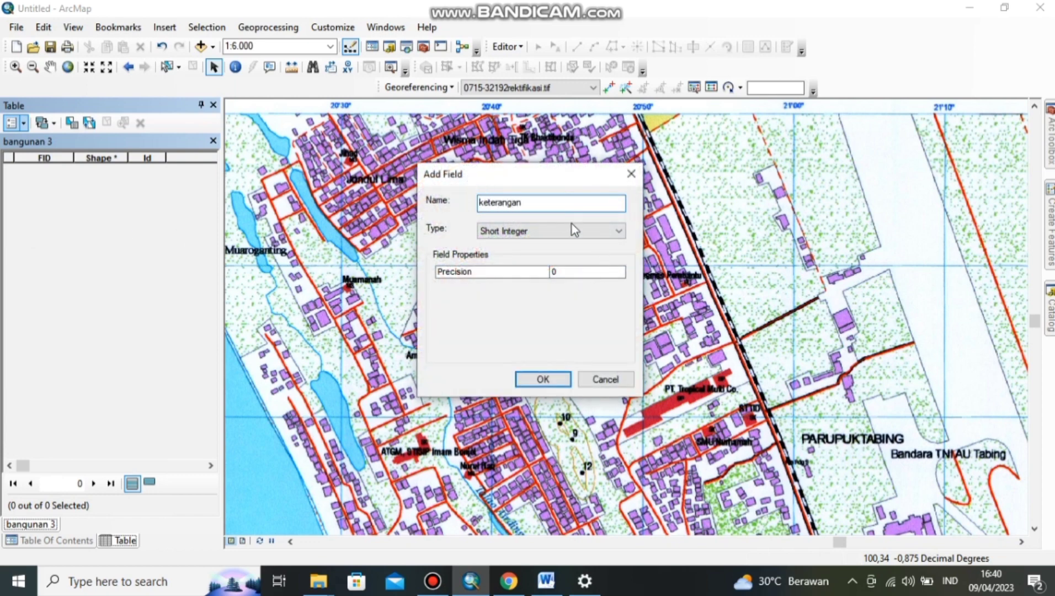
left_click(572, 227)
left_click(497, 286)
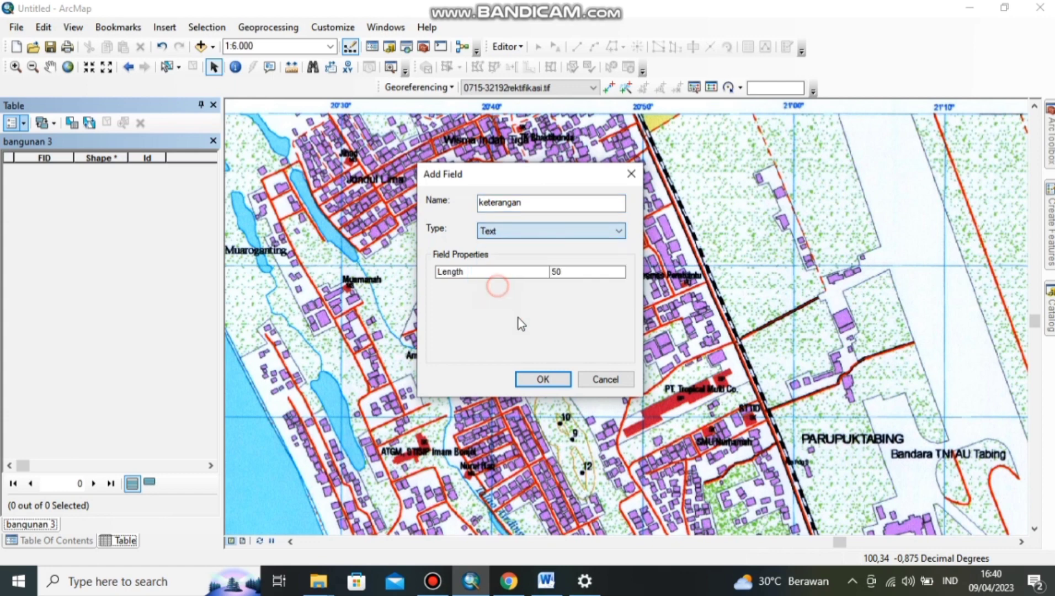
left_click(545, 380)
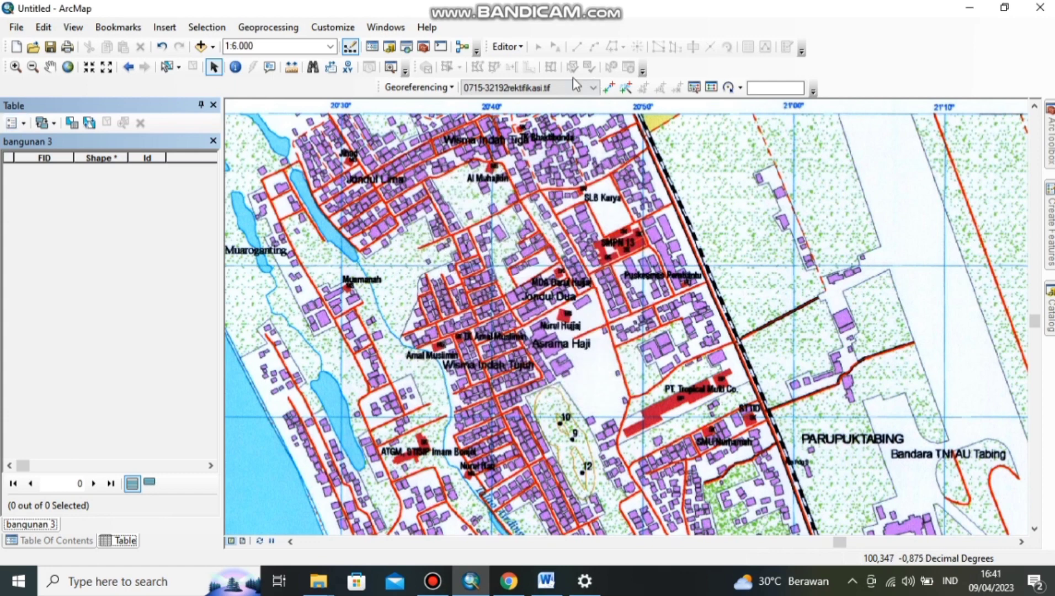
Start an editing session and keep the list of feature creation templates permanently displayed.
left_click(504, 47)
left_click(531, 63)
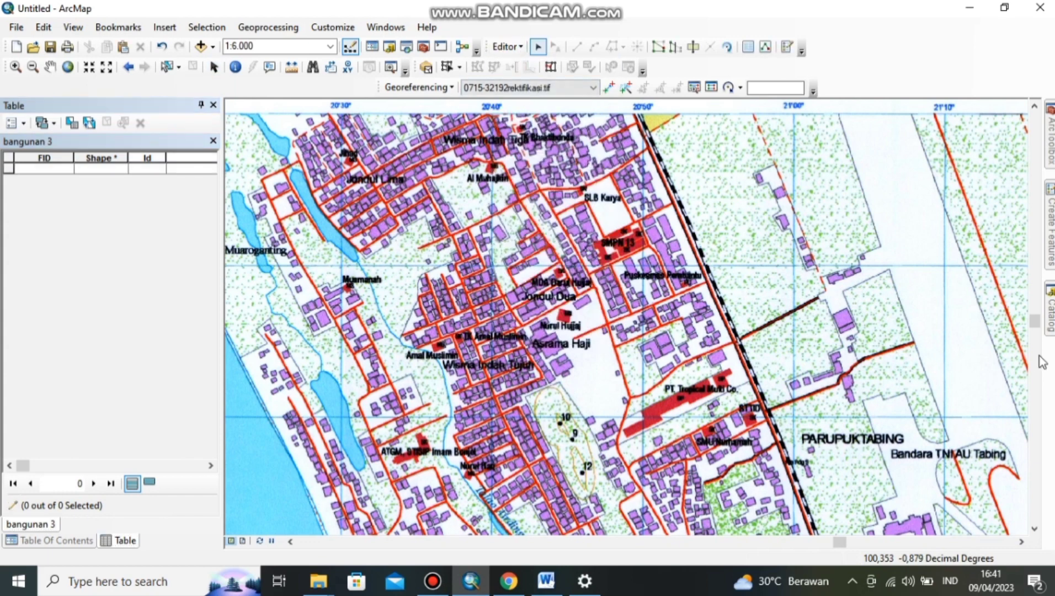
mouse_move(1050, 226)
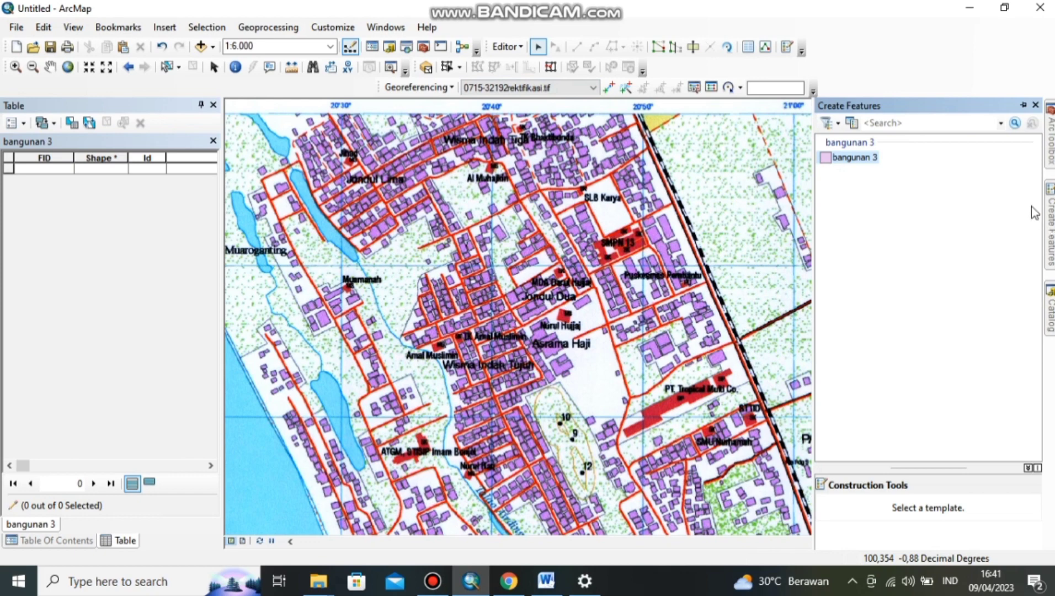
left_click(1024, 105)
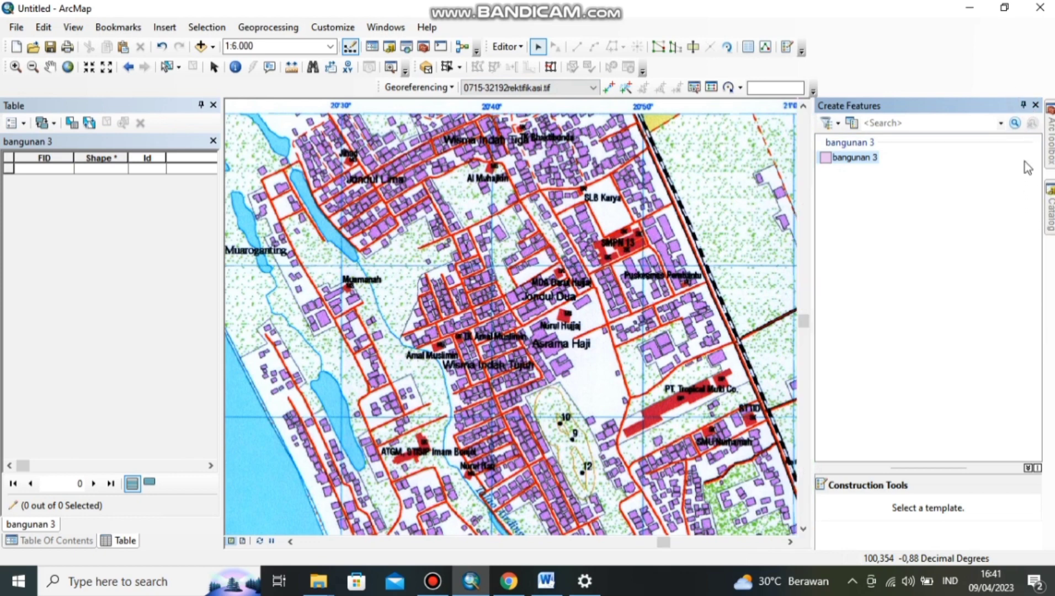
Set the bangunan 3 template's default attributes to bg for simbol and bangunan for keterangan.
left_click(869, 158)
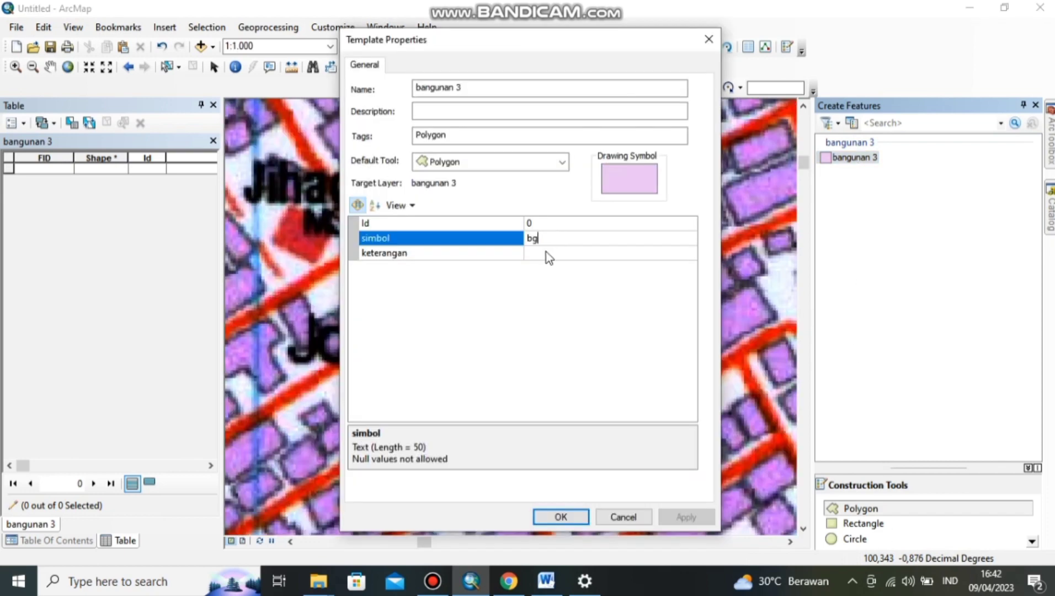
left_click(546, 252)
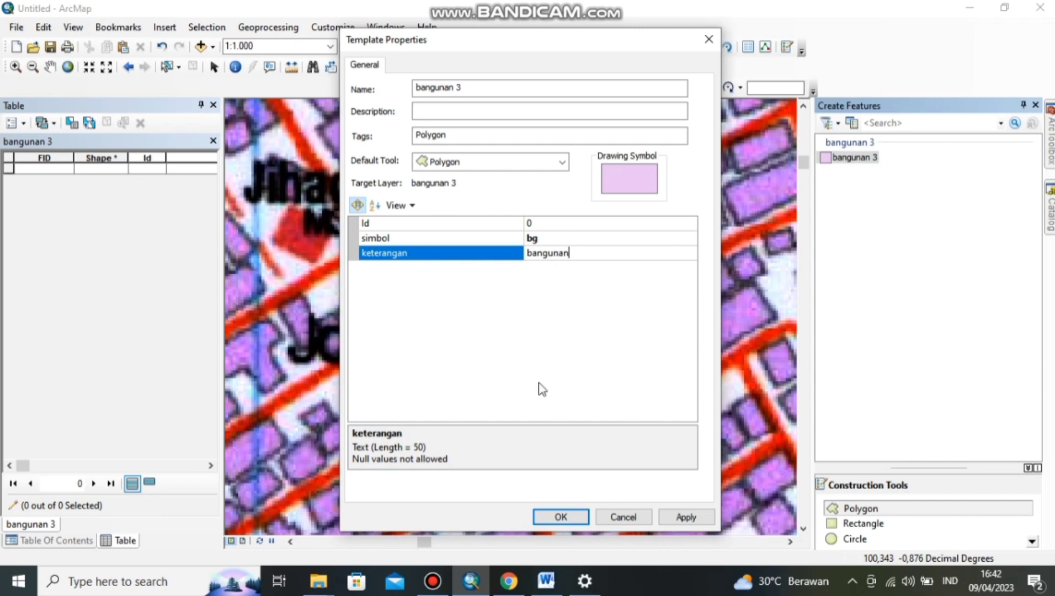
left_click(559, 515)
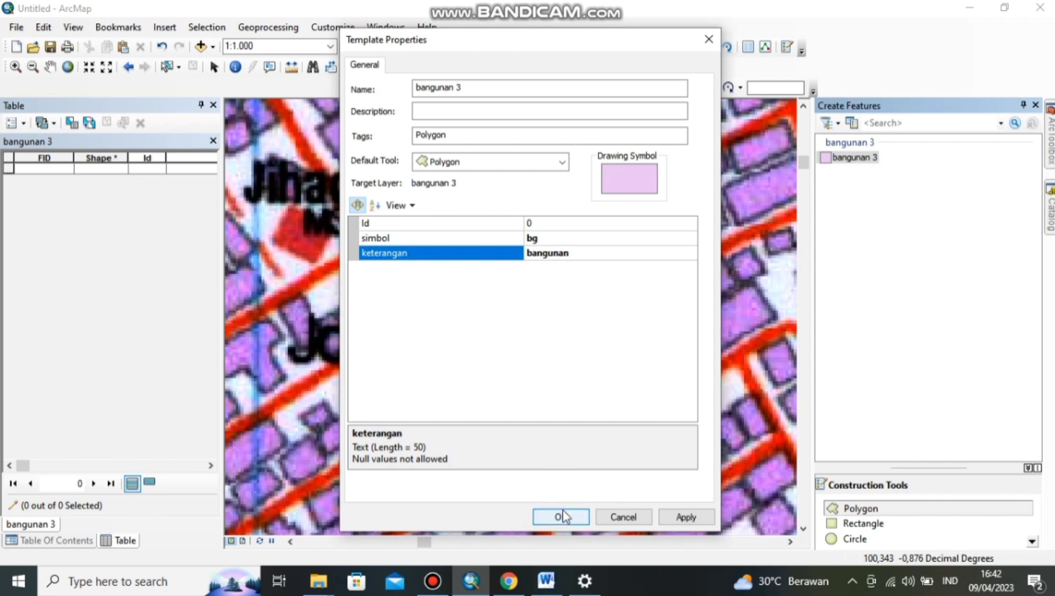
left_click(562, 516)
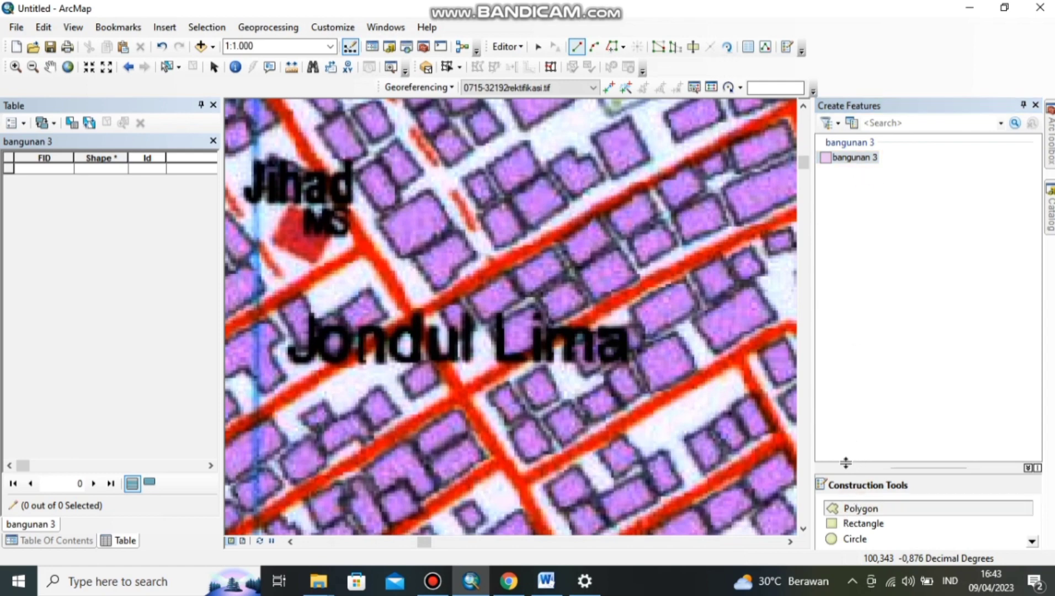
Digitize the small building just east of the short red road segment above Jondul Lima as a four-corner polygon.
scroll(490, 166, "down", 4)
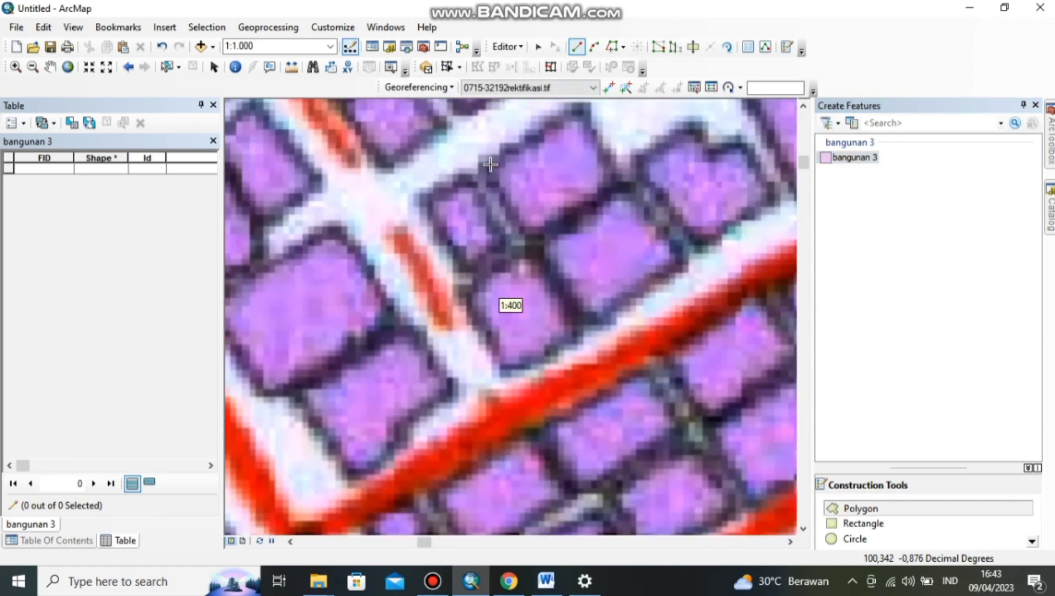
left_click(418, 200)
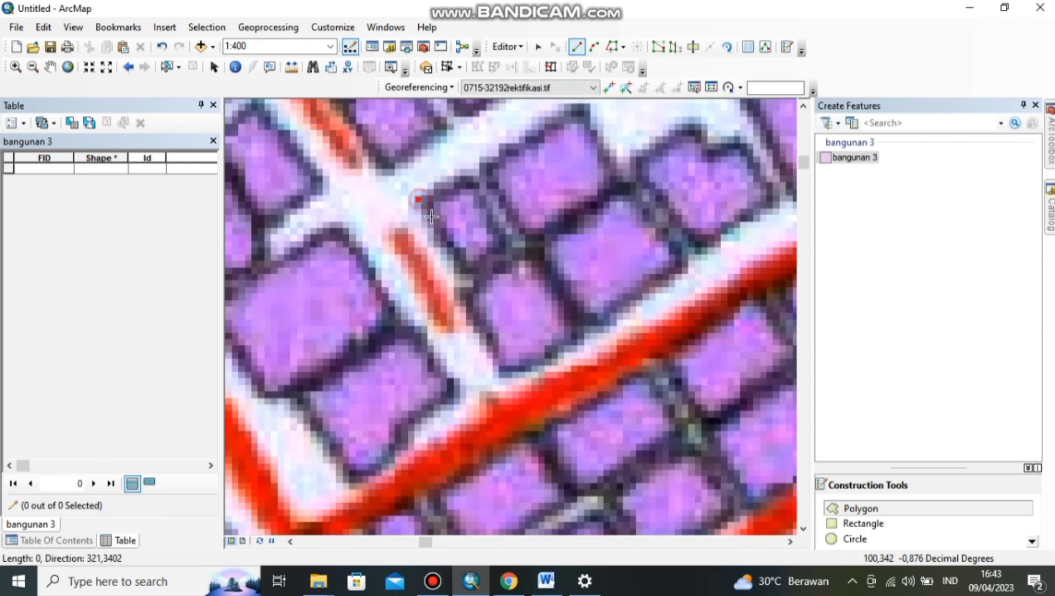
left_click(465, 276)
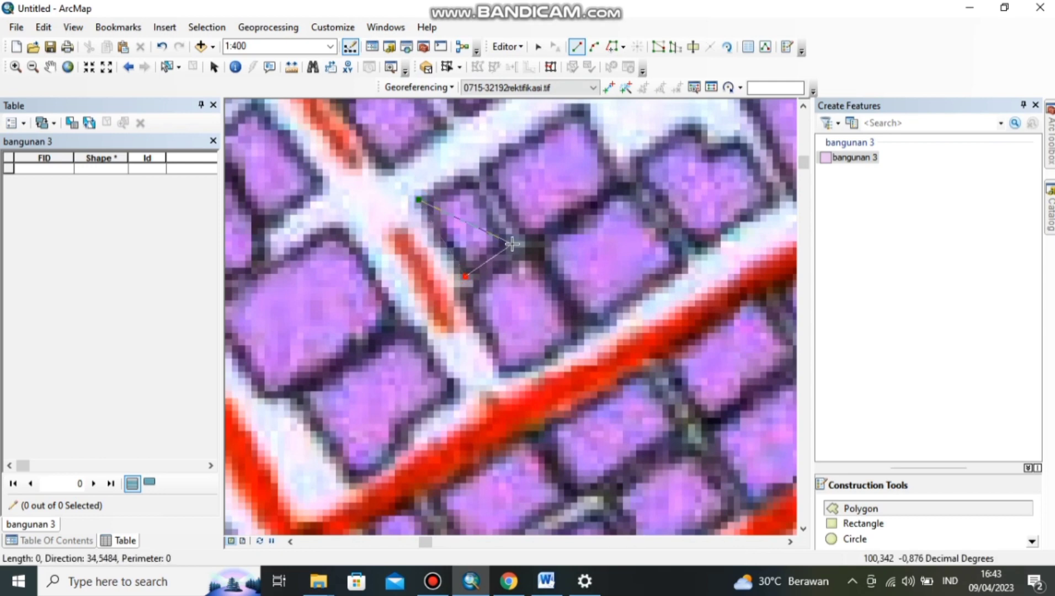
left_click(515, 242)
left_click(468, 167)
double_click(468, 167)
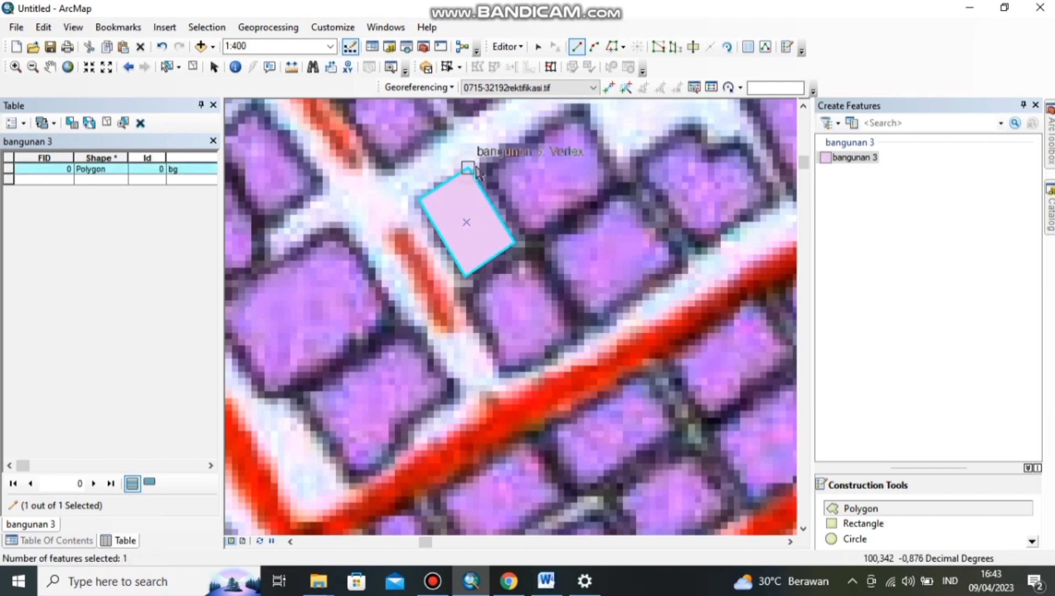
Digitize the larger building directly northeast of the first digitized one as a four-corner polygon.
left_click(481, 165)
left_click(530, 241)
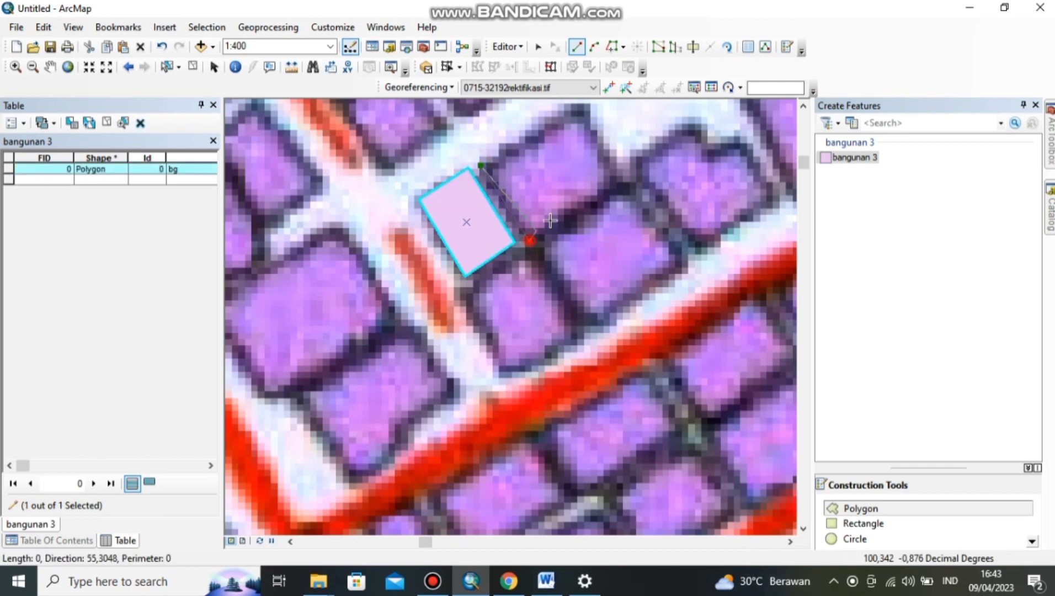
left_click(626, 181)
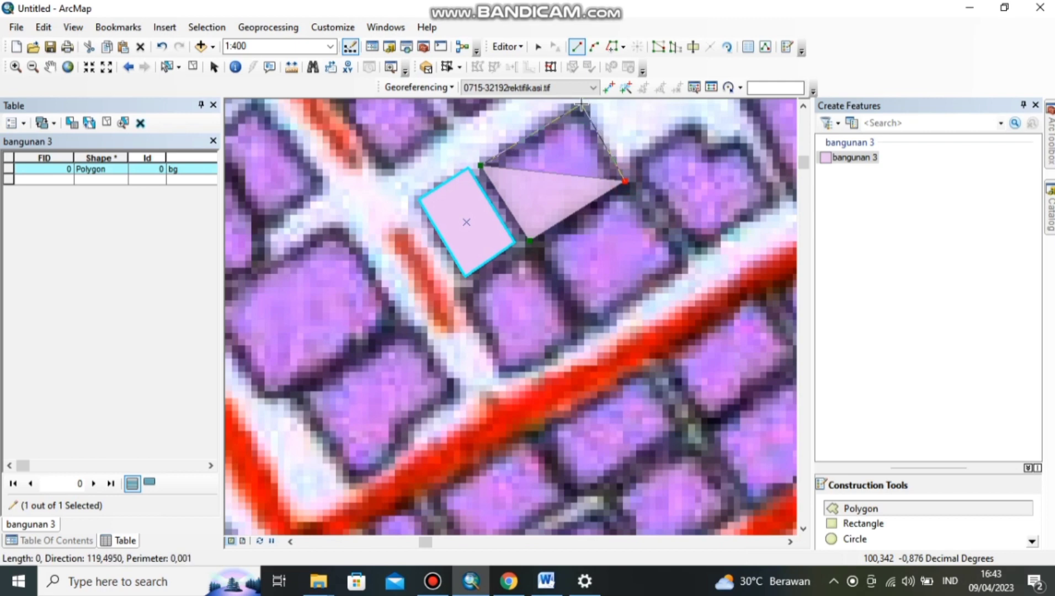
double_click(580, 103)
Trace a polygon around the building directly south of the first digitized one, beside the main red road.
left_click(459, 294)
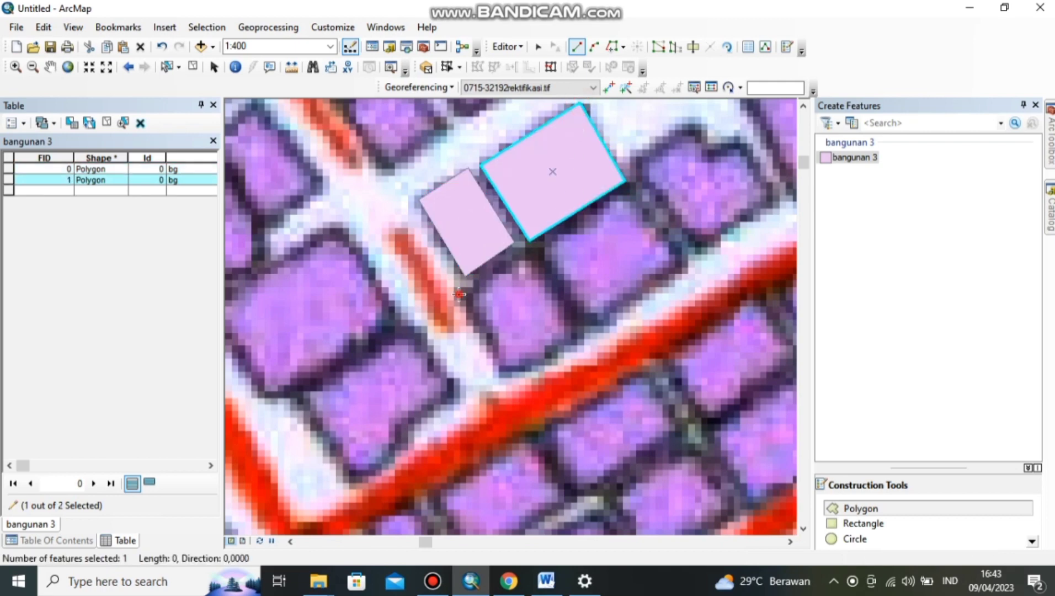
left_click(504, 370)
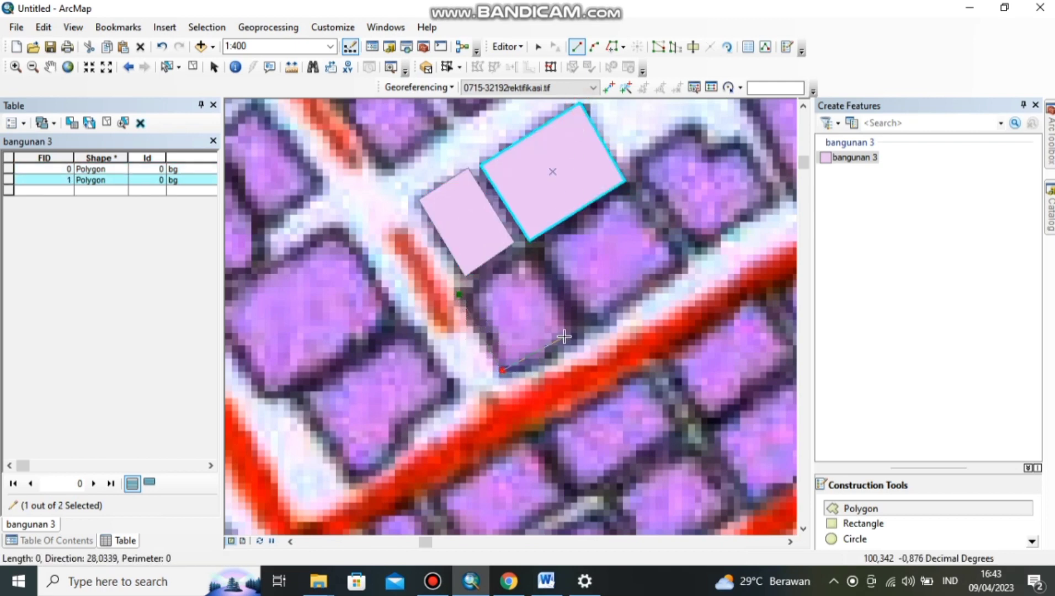
left_click(508, 378)
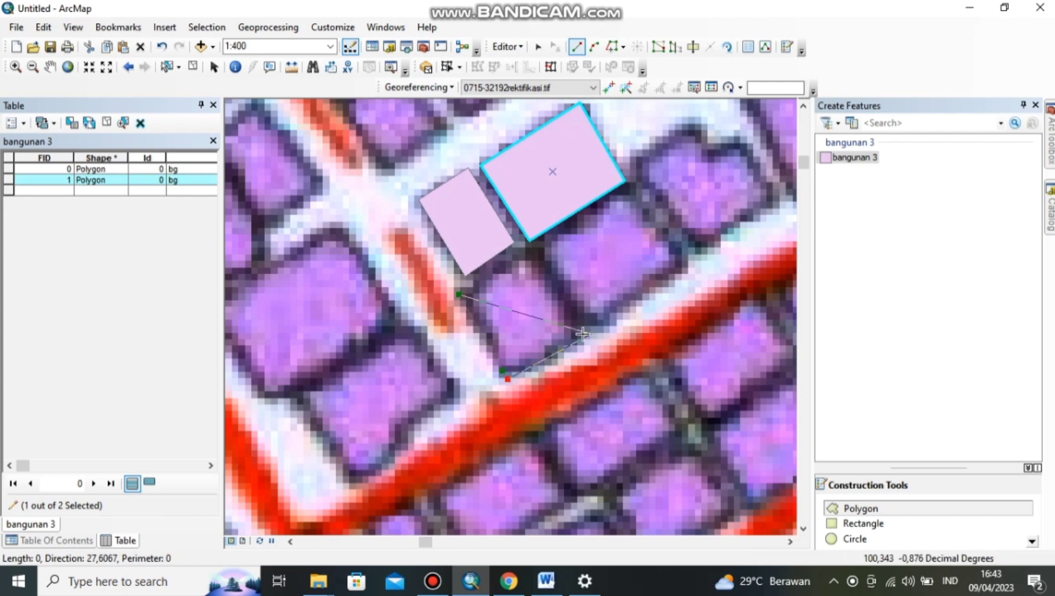
left_click(586, 332)
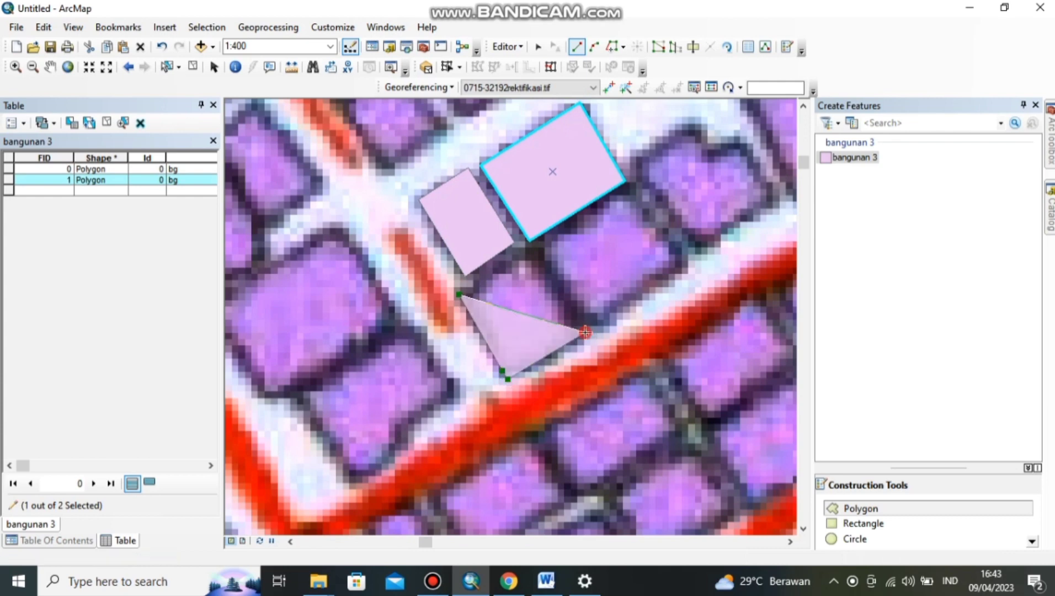
double_click(522, 251)
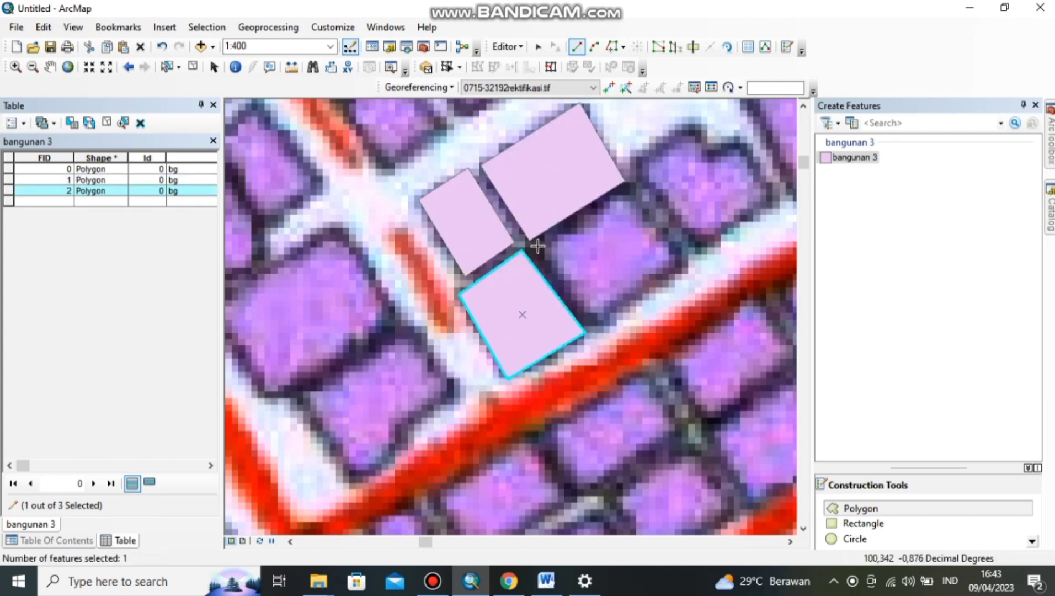
Digitize the remaining building at the southeast of the four-building cluster and widen the Shape column in the attribute table.
left_click(537, 246)
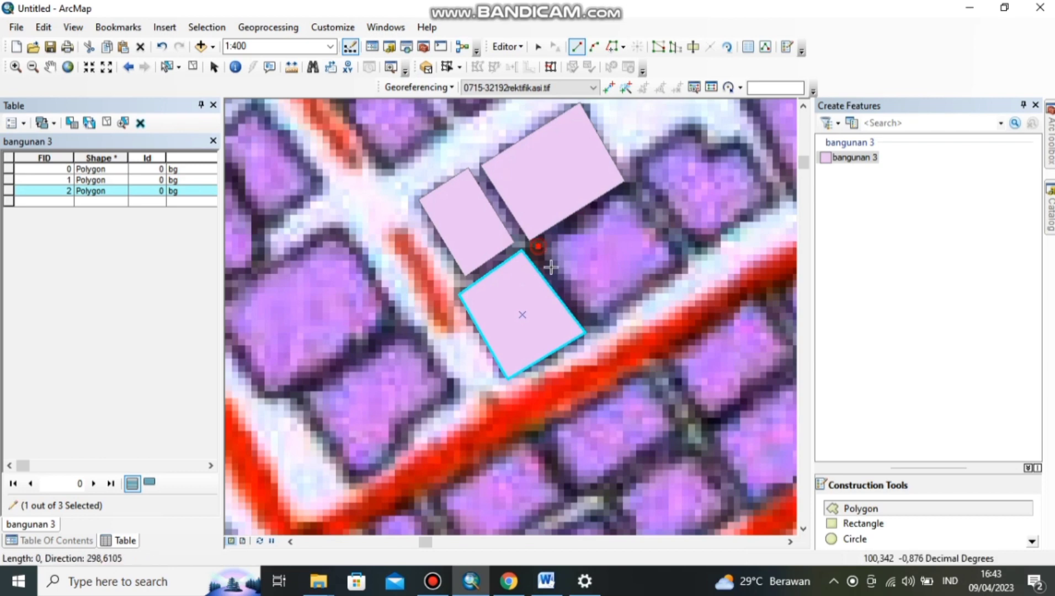
left_click(596, 334)
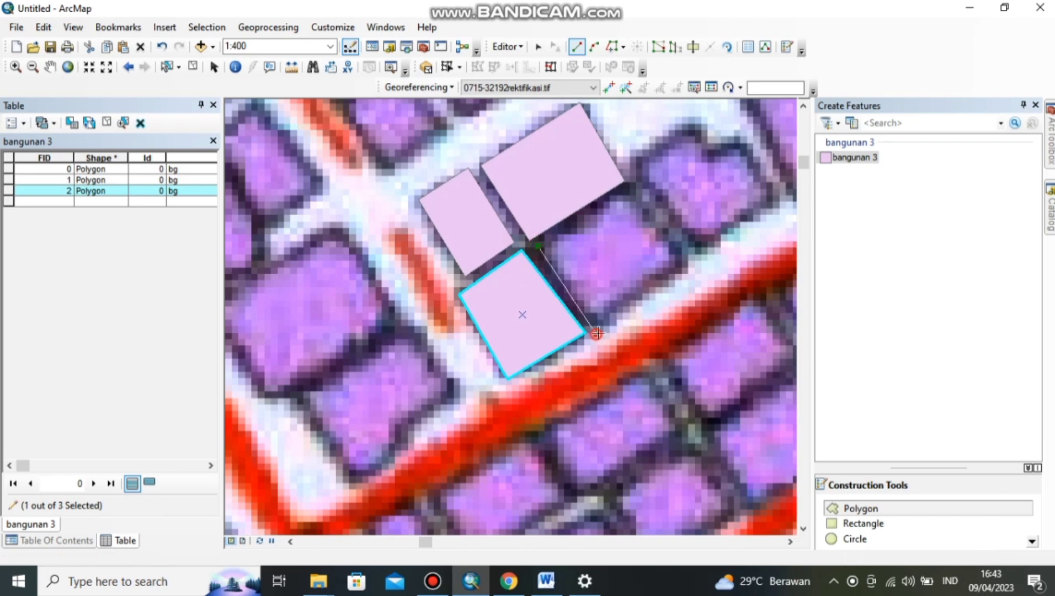
left_click(690, 269)
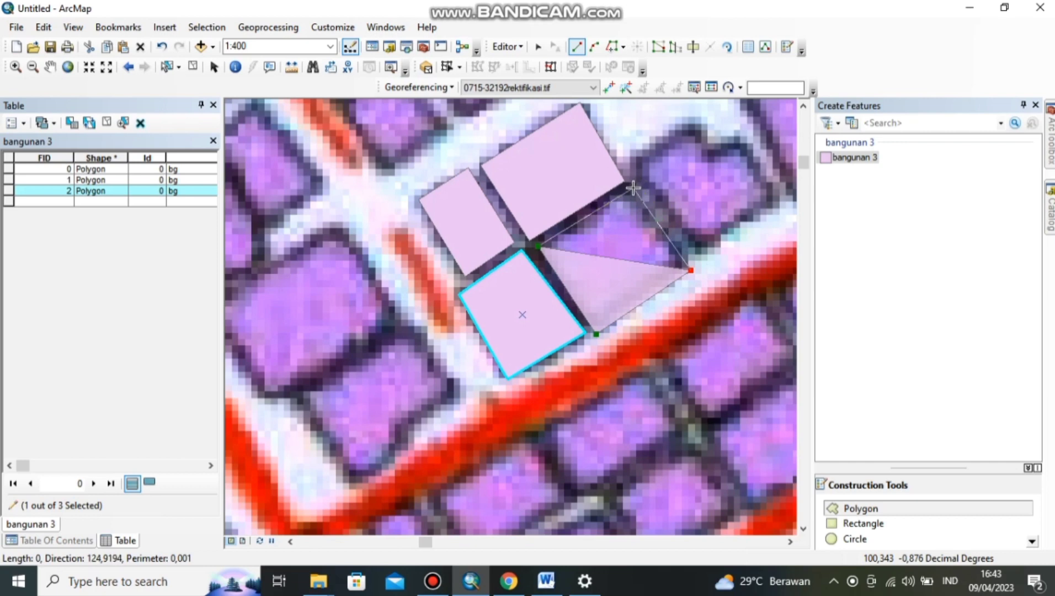
double_click(632, 188)
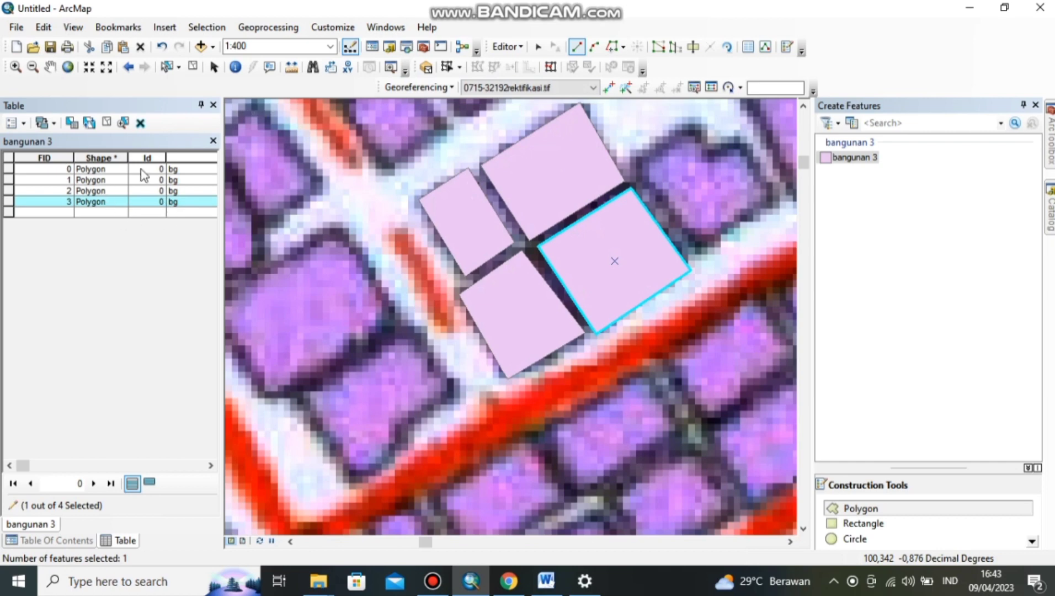
left_click_drag(131, 161, 153, 161)
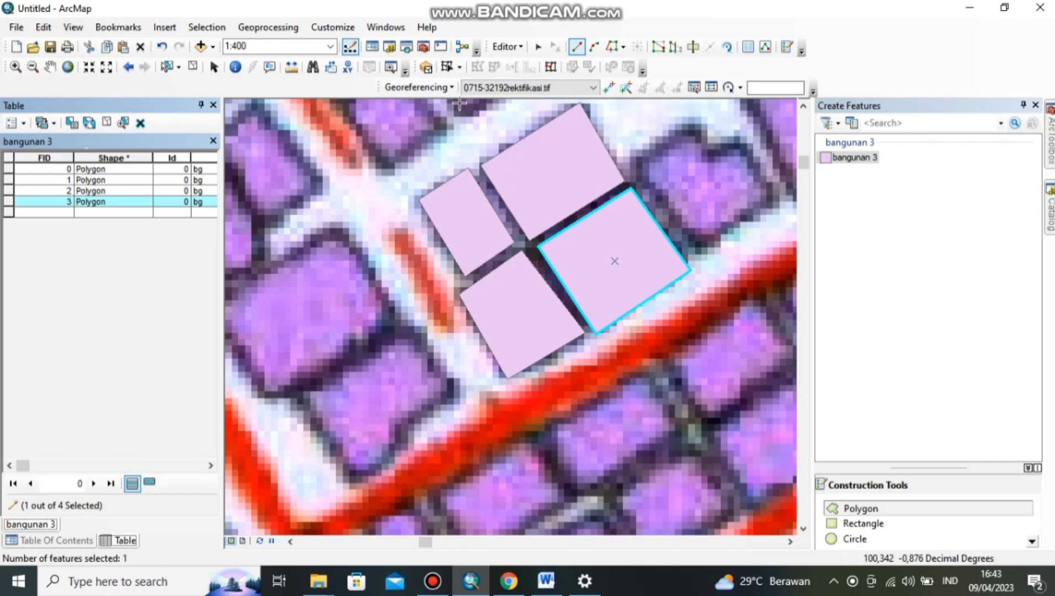
End the bangunan 3 edit session without saving the digitized polygons and close its attribute table.
scroll(435, 166, "up", 10)
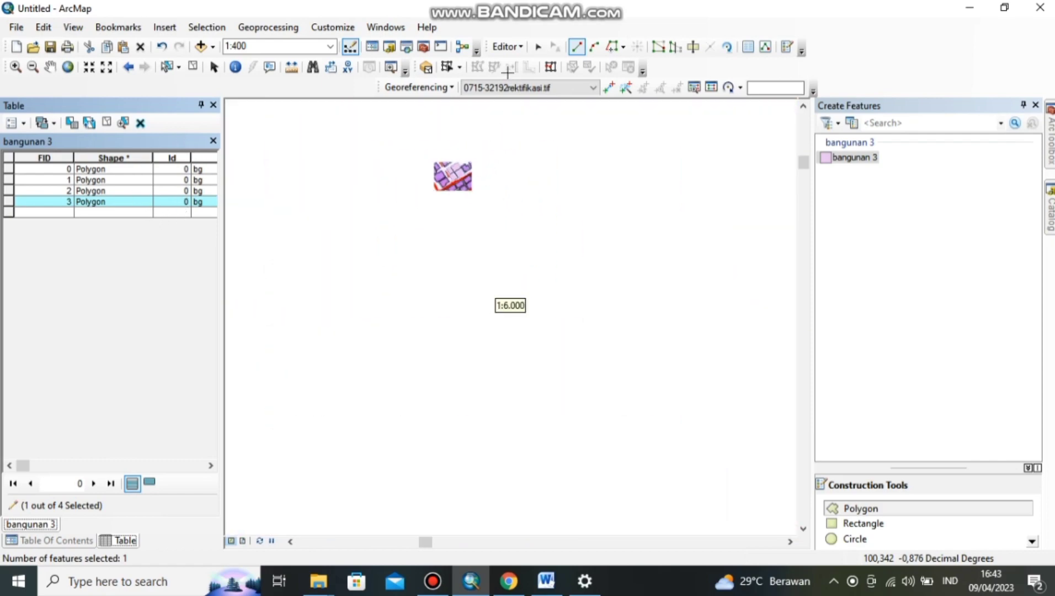
scroll(466, 149, "up", 1)
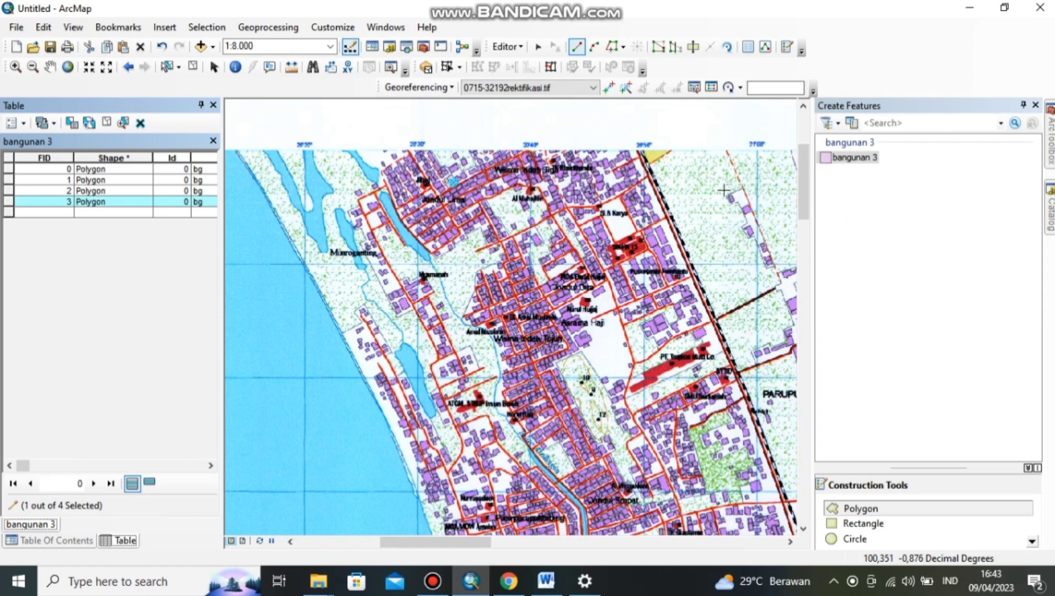
left_click(507, 47)
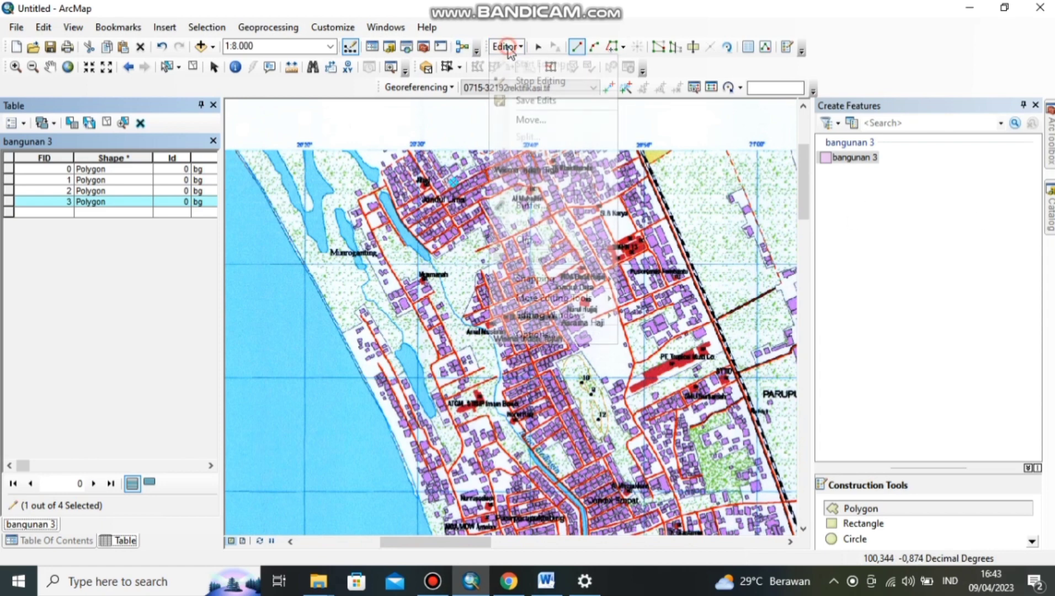
left_click(525, 83)
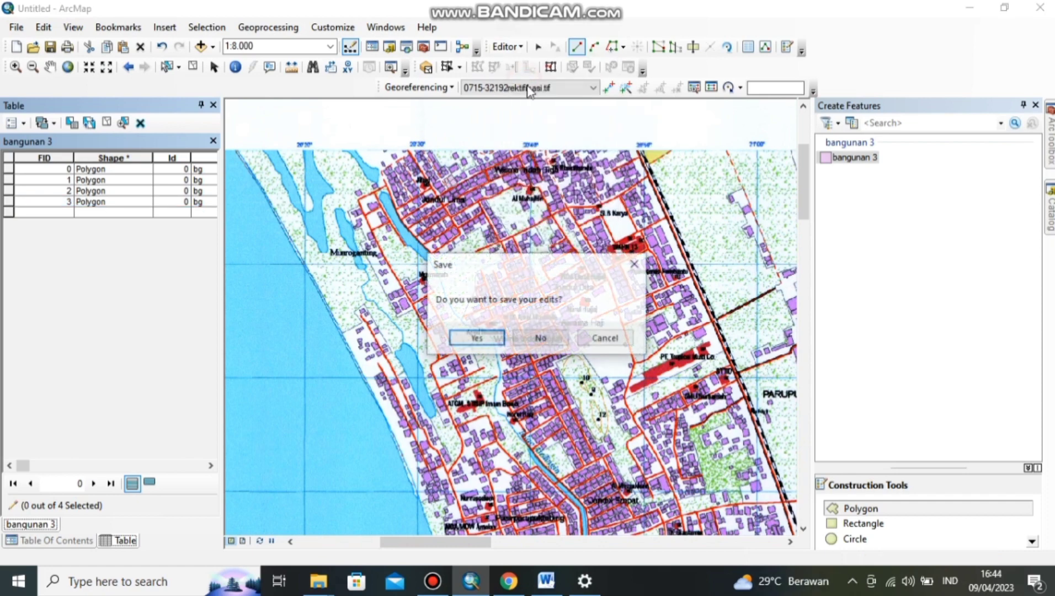
left_click(541, 338)
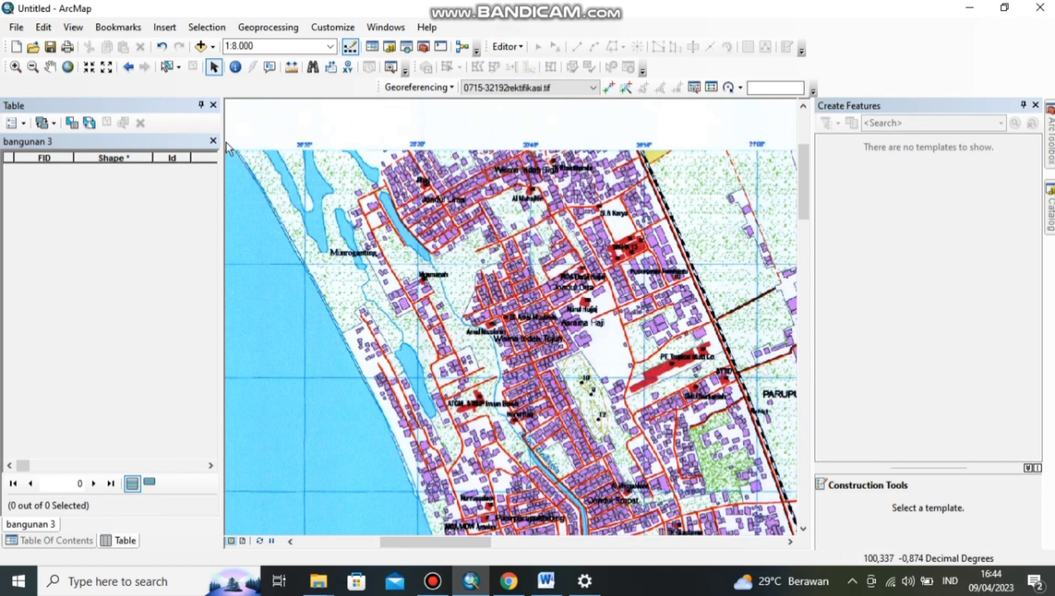
left_click(213, 105)
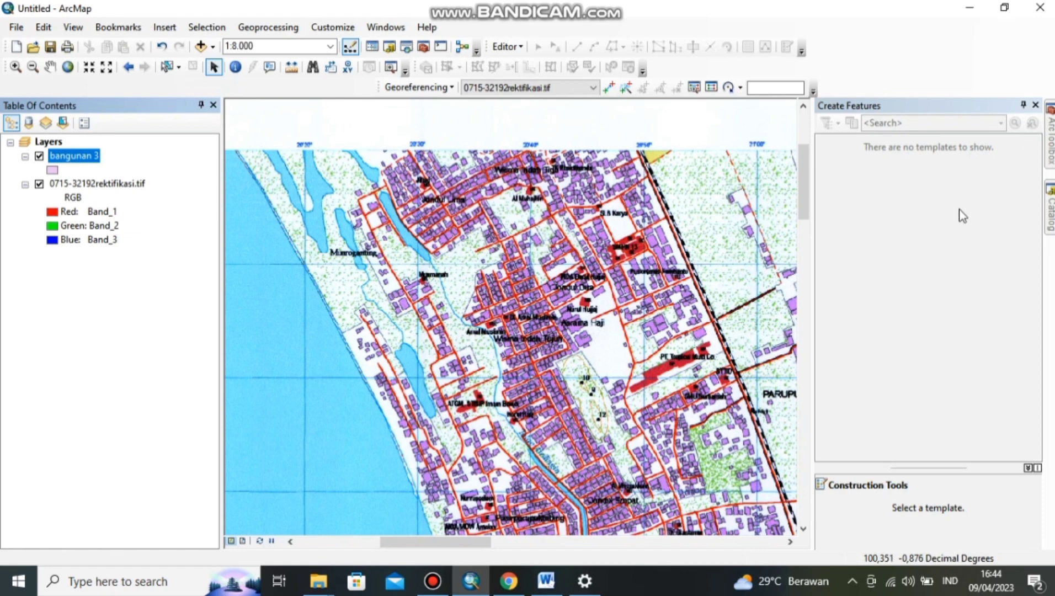
Start a new shapefile in the C:\praktikum sig\0715-3219 folder, named jalan3, with the Polyline feature type.
left_click(1050, 207)
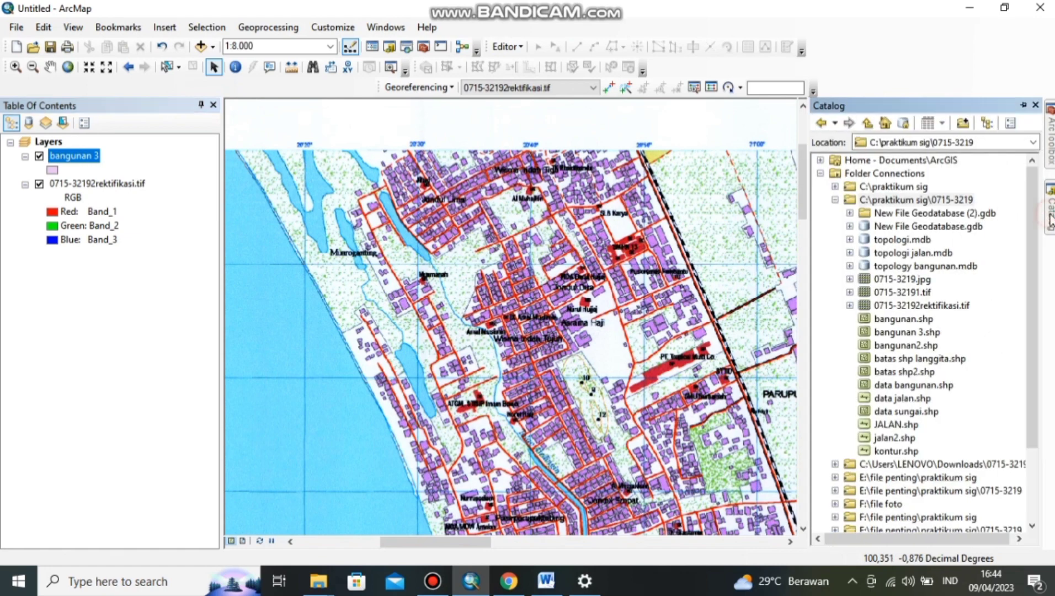
right_click(951, 206)
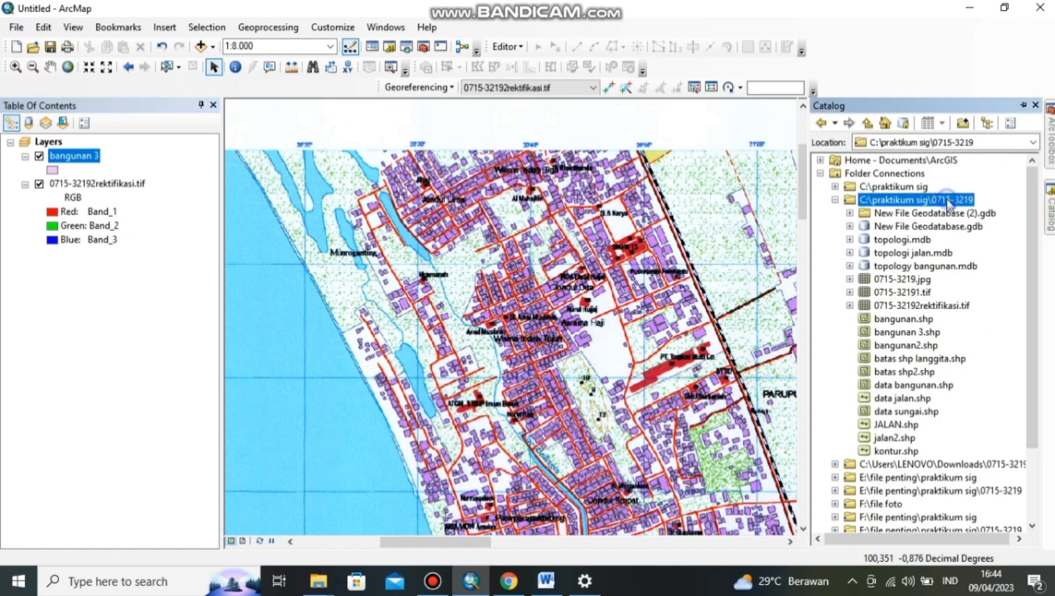
mouse_move(971, 292)
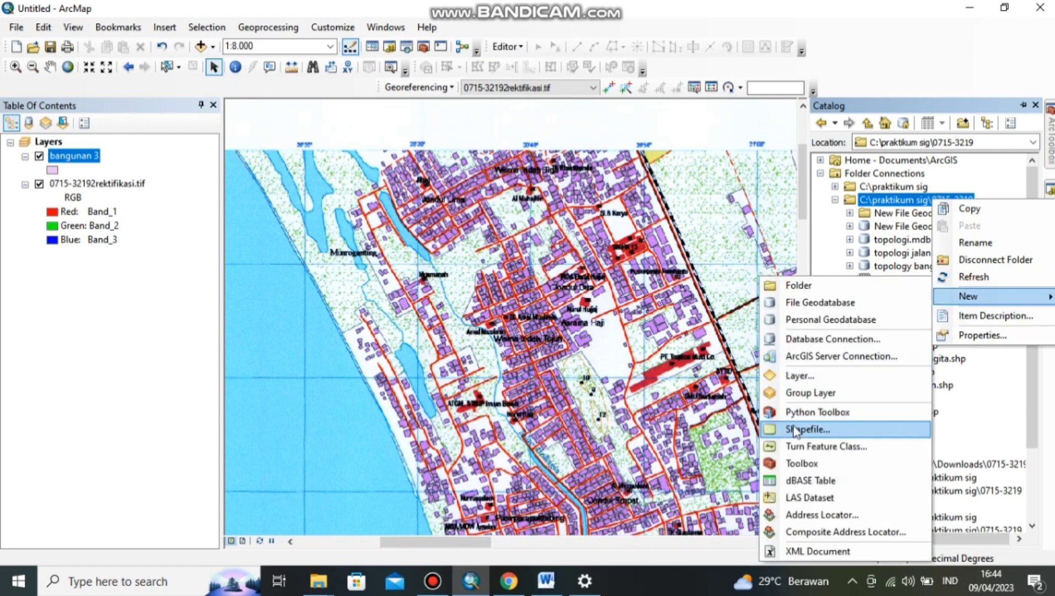
left_click(817, 429)
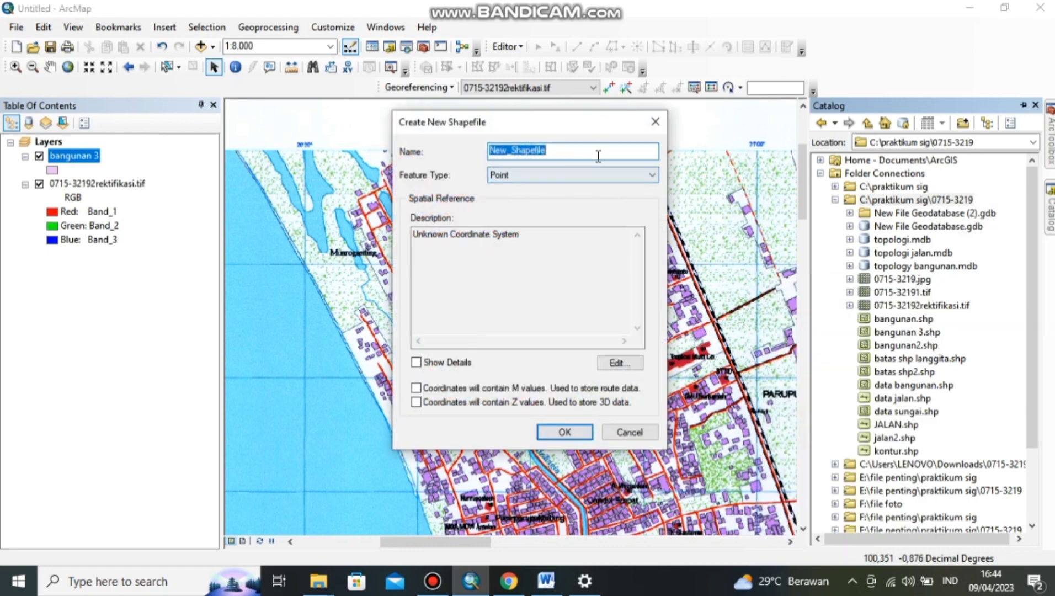
type("jalan3")
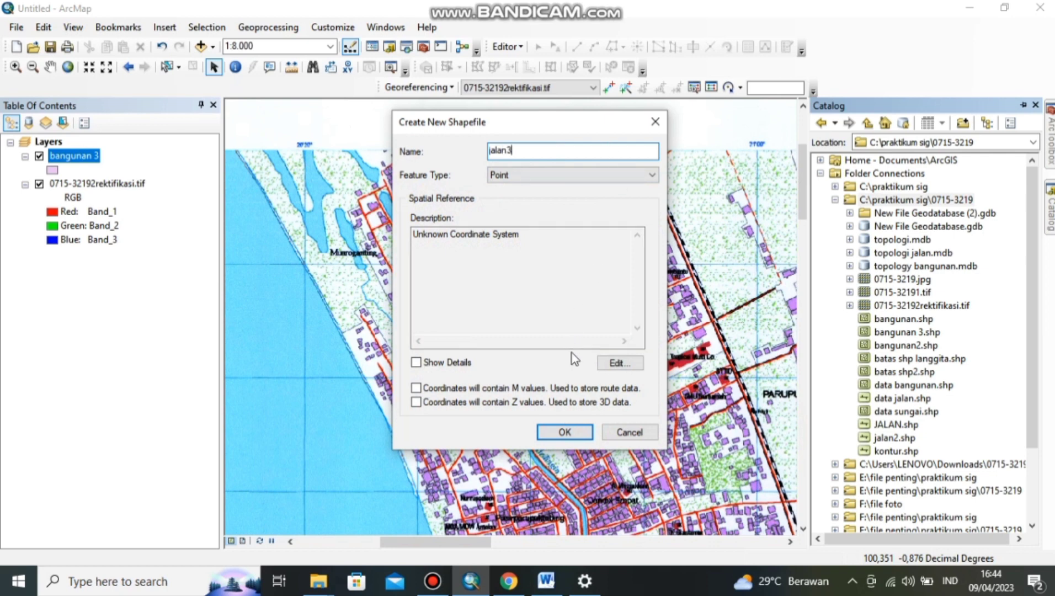
left_click(650, 175)
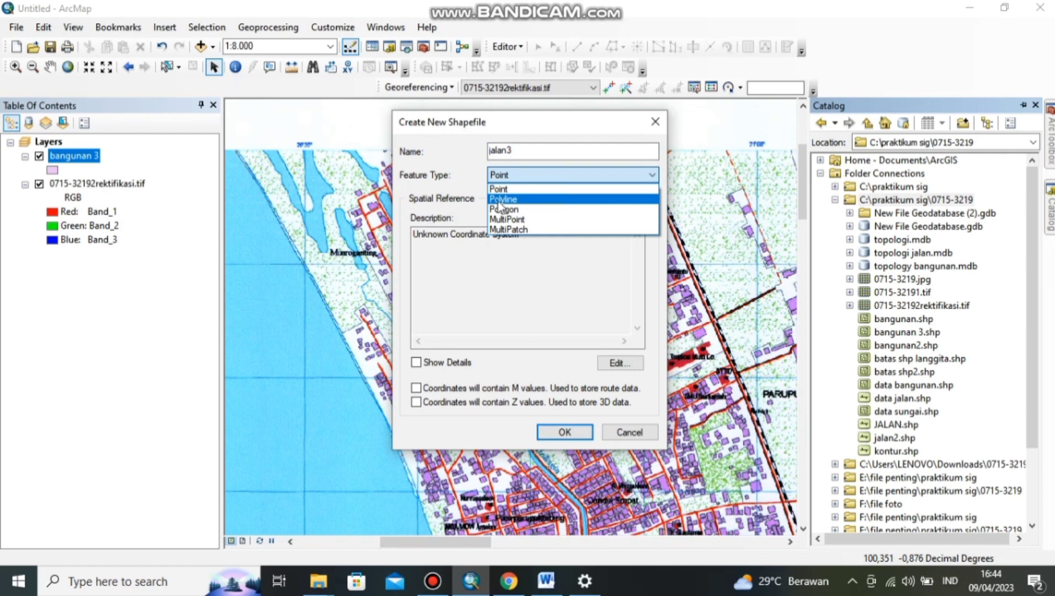
left_click(501, 200)
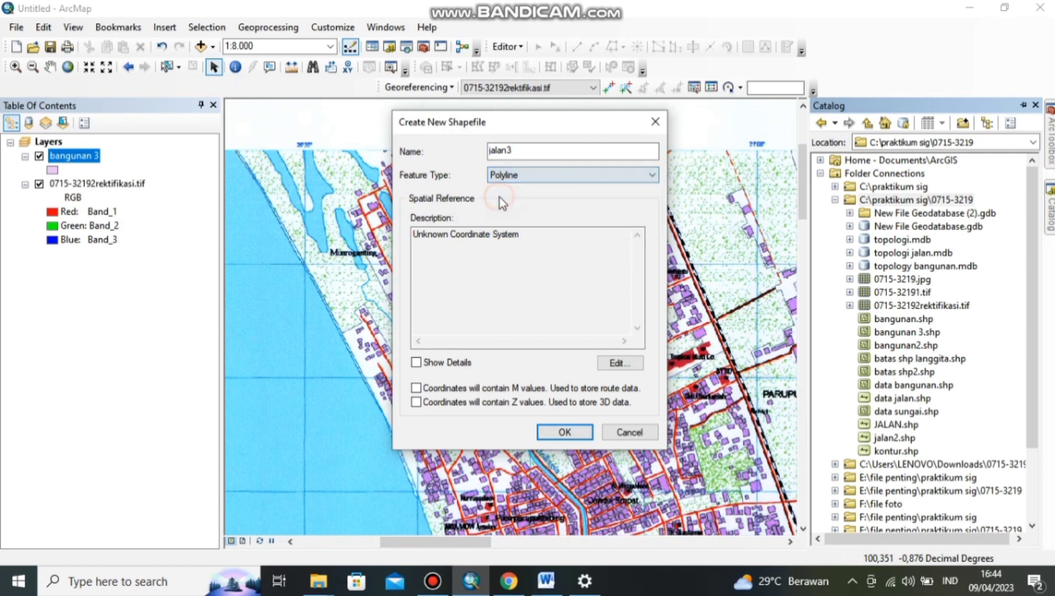
Assign the geographic coordinate system WGS 1984 to the jalan3 shapefile and create it.
left_click(618, 362)
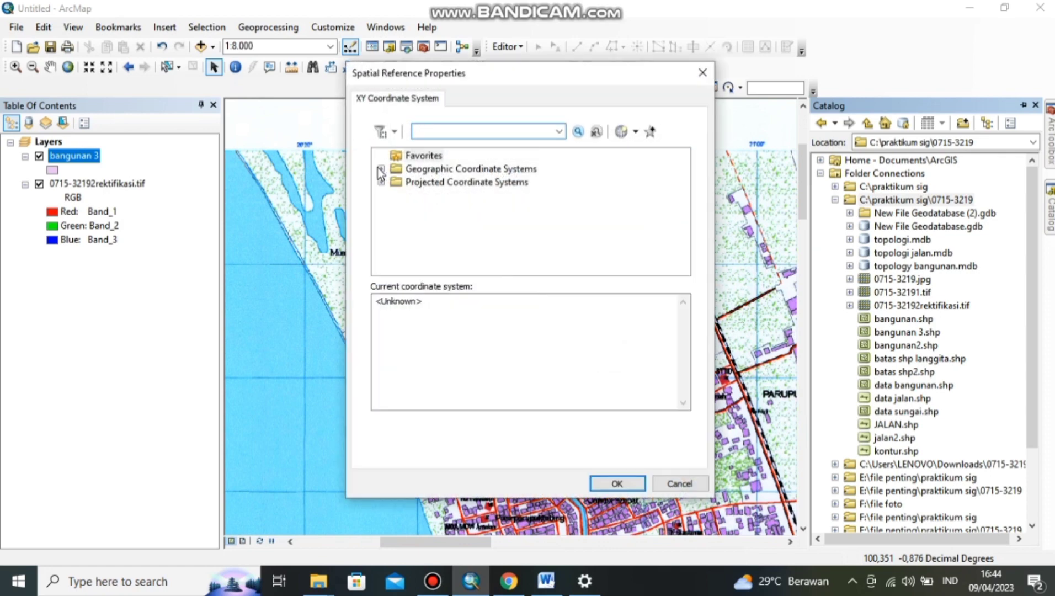
left_click(381, 169)
scroll(422, 265, "down", 4)
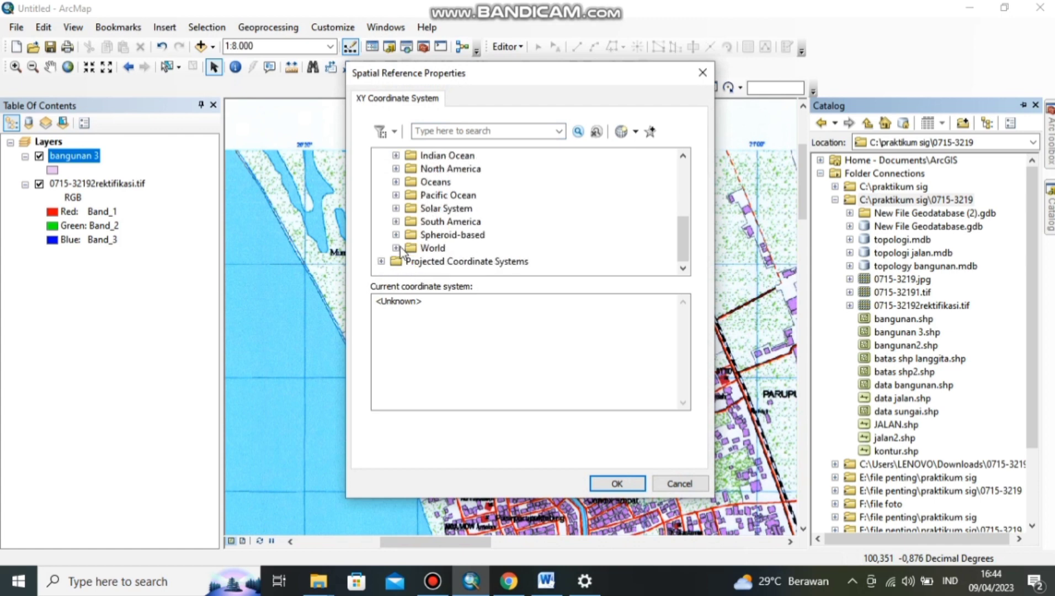
left_click(397, 248)
scroll(484, 191, "down", 5)
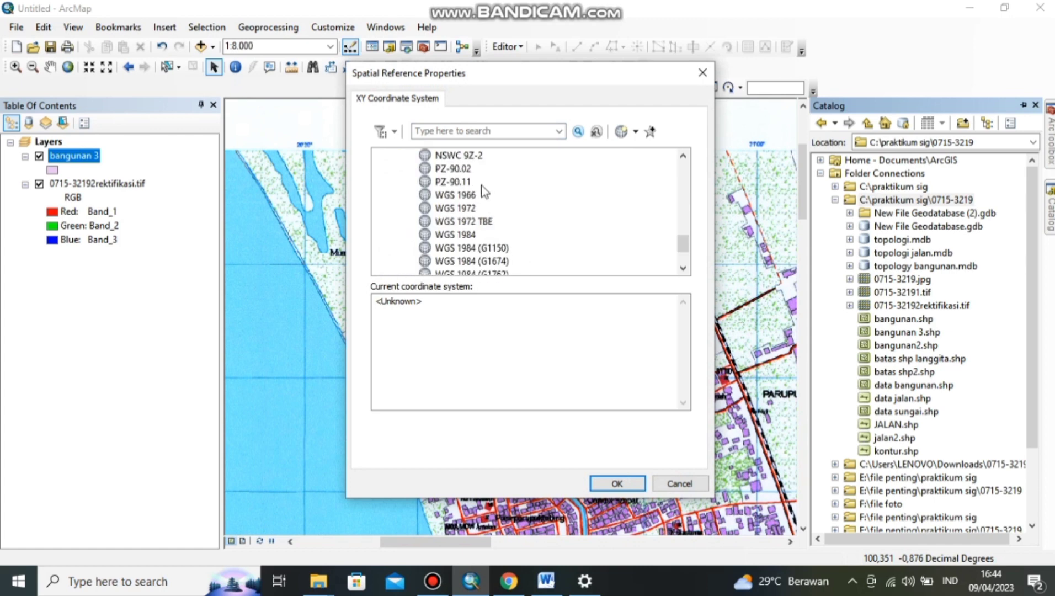
scroll(464, 215, "down", 2)
left_click(469, 168)
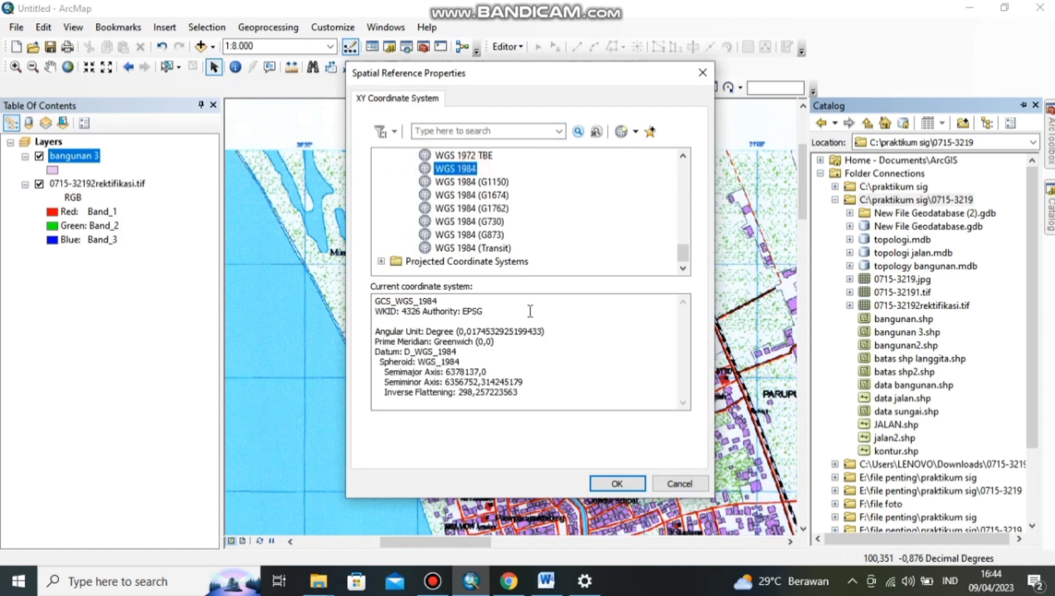
left_click(613, 484)
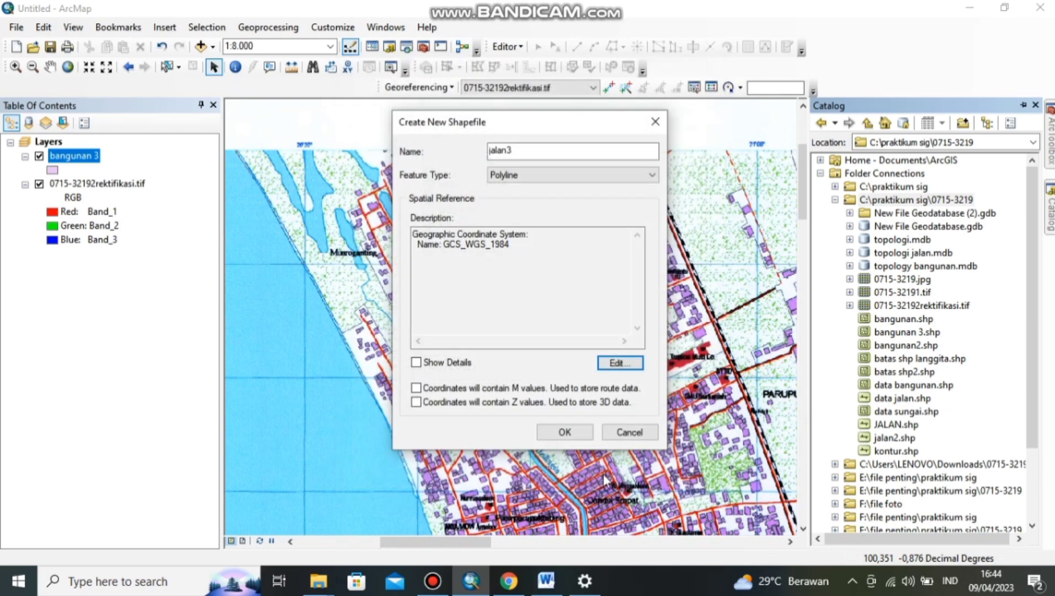
left_click(564, 432)
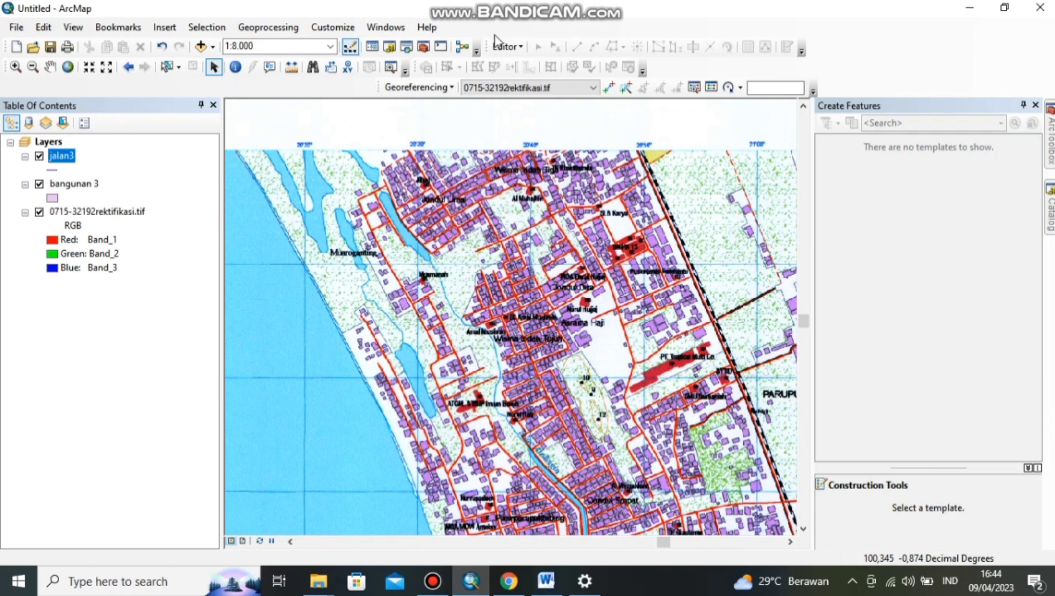
Open the attribute table of the jalan3 layer and add a Text field named simbol.
right_click(61, 159)
left_click(121, 200)
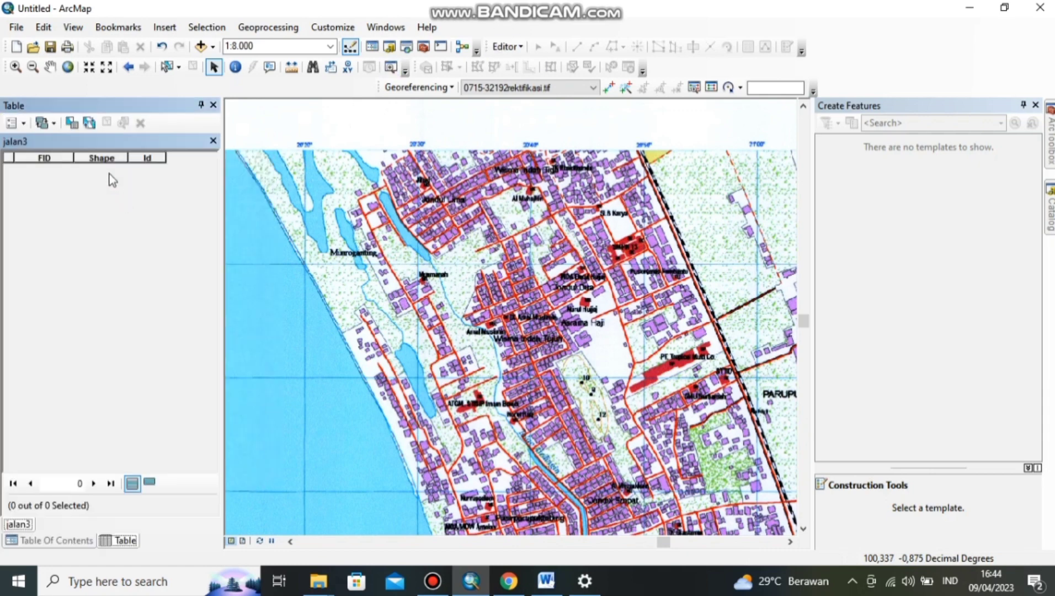
left_click(22, 122)
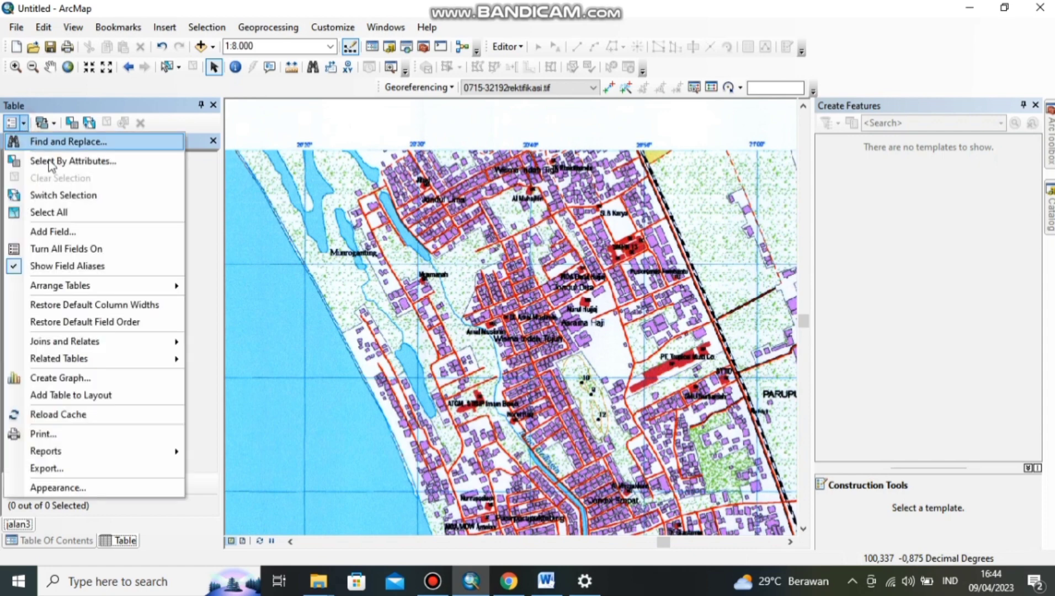
left_click(69, 231)
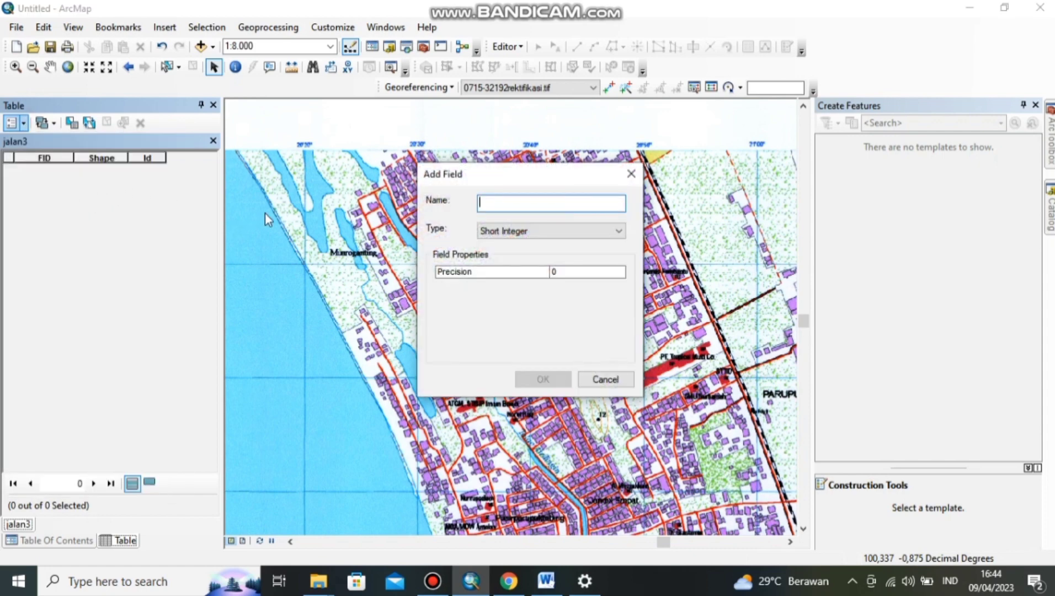
type("simbol")
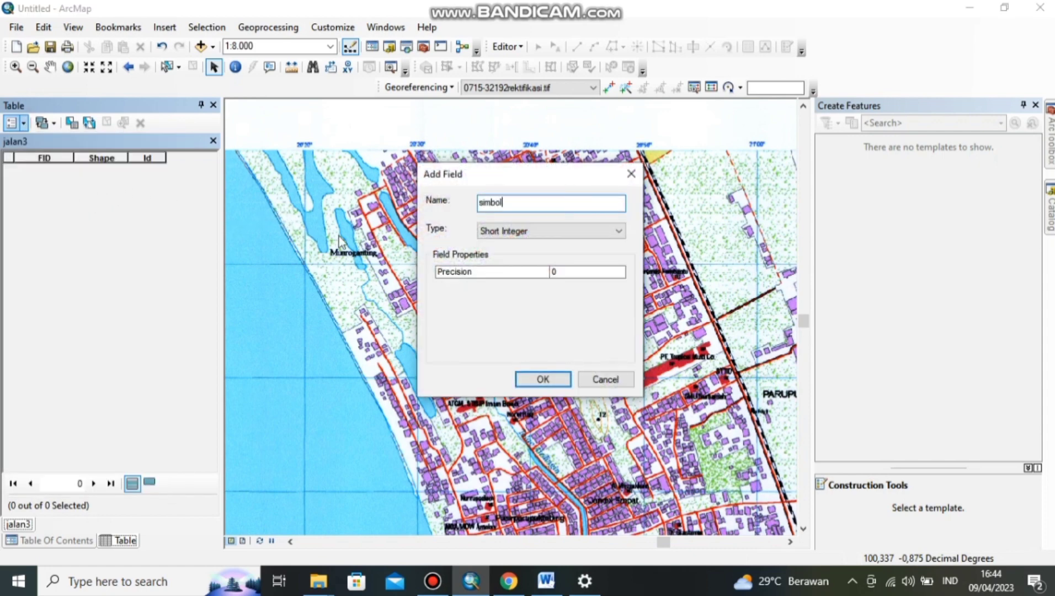
left_click(601, 230)
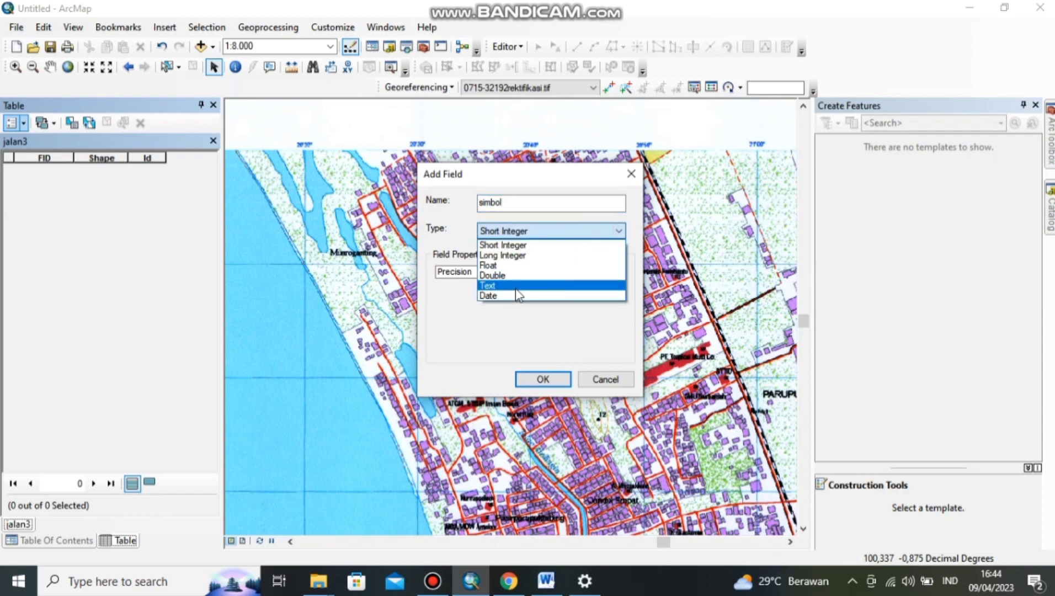
left_click(517, 287)
left_click(538, 379)
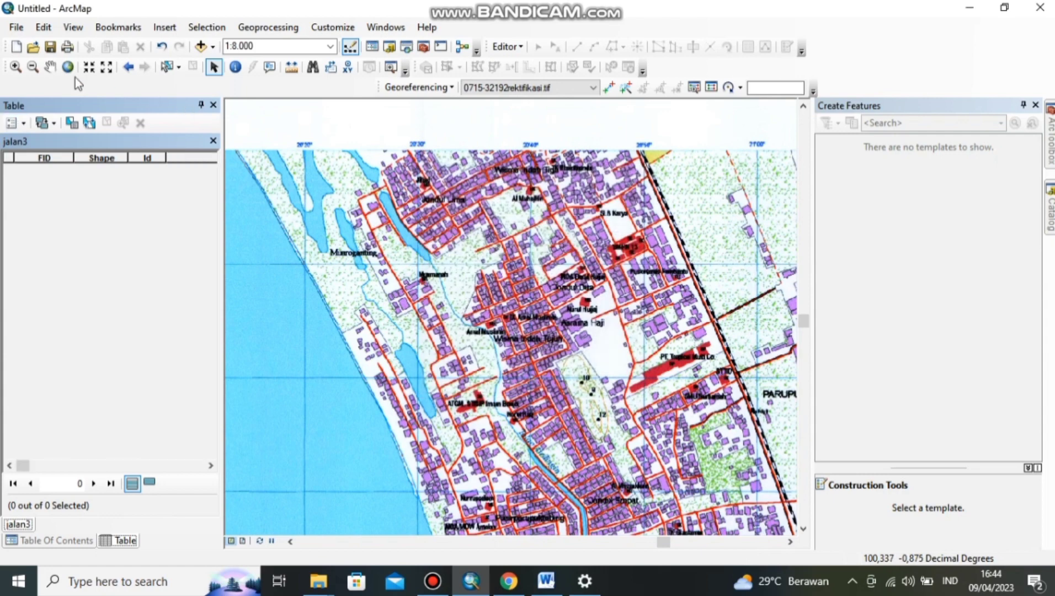
Add a second Text field named keterangan to the jalan3 attribute table.
left_click(12, 122)
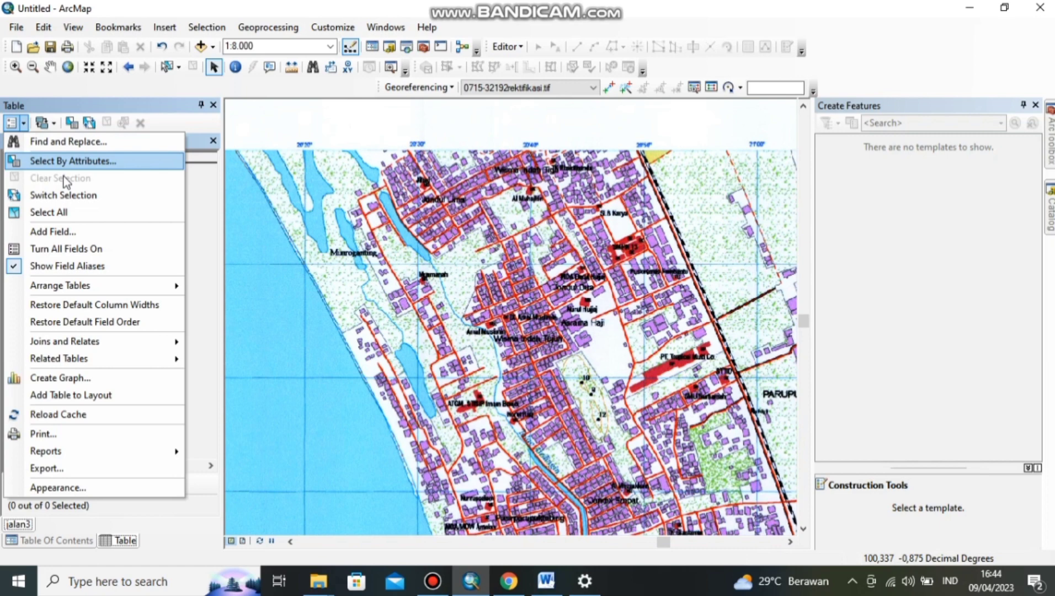
left_click(66, 232)
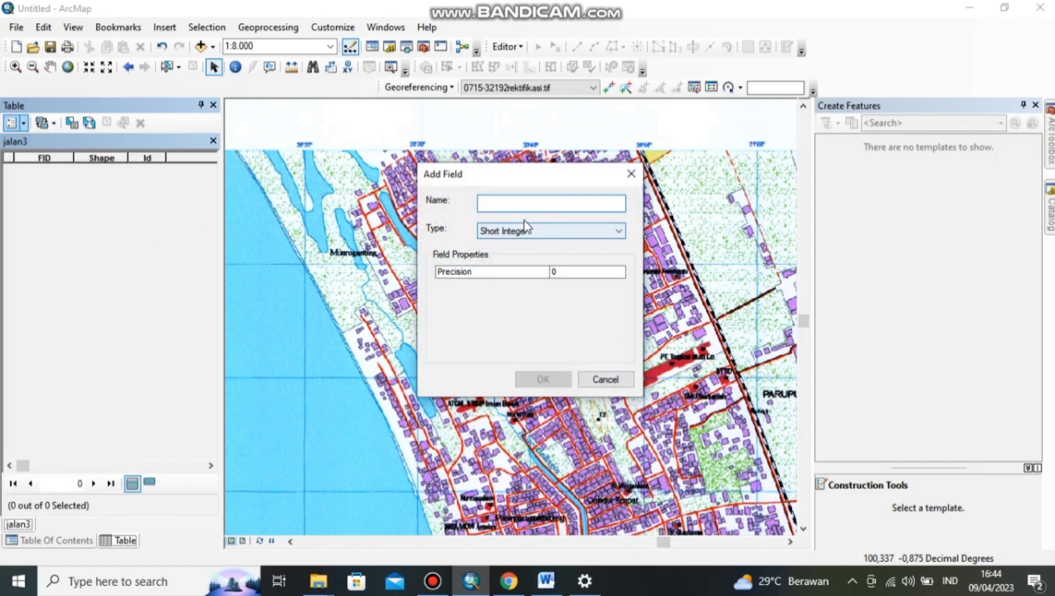
type("keterangan")
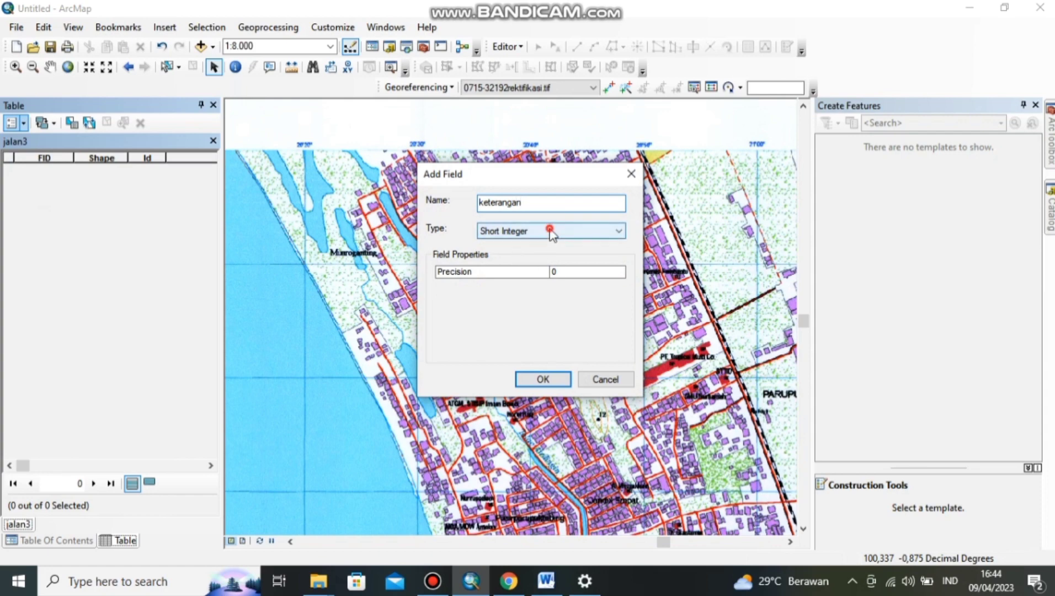
left_click(548, 229)
left_click(505, 284)
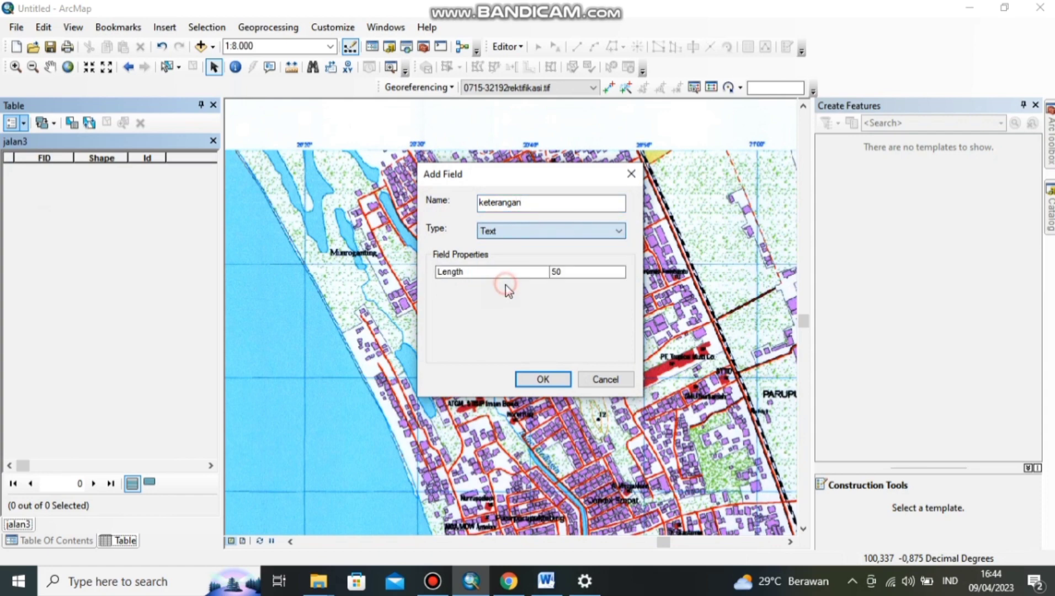
left_click(549, 381)
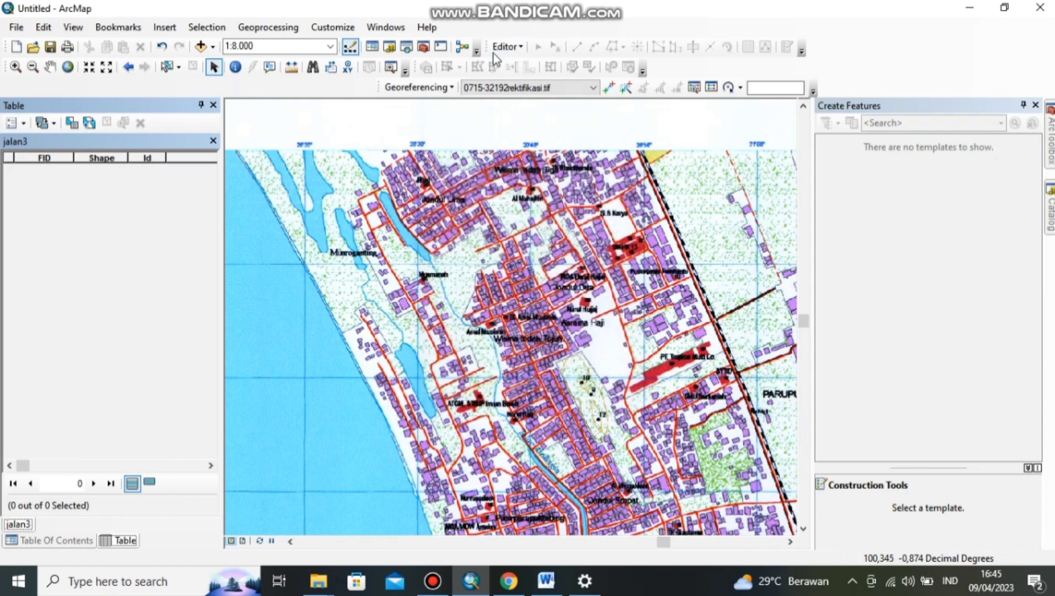
Start an edit session and set up the jalan3 template with the Line construction tool for digitizing roads around Jondul Lima.
left_click(505, 46)
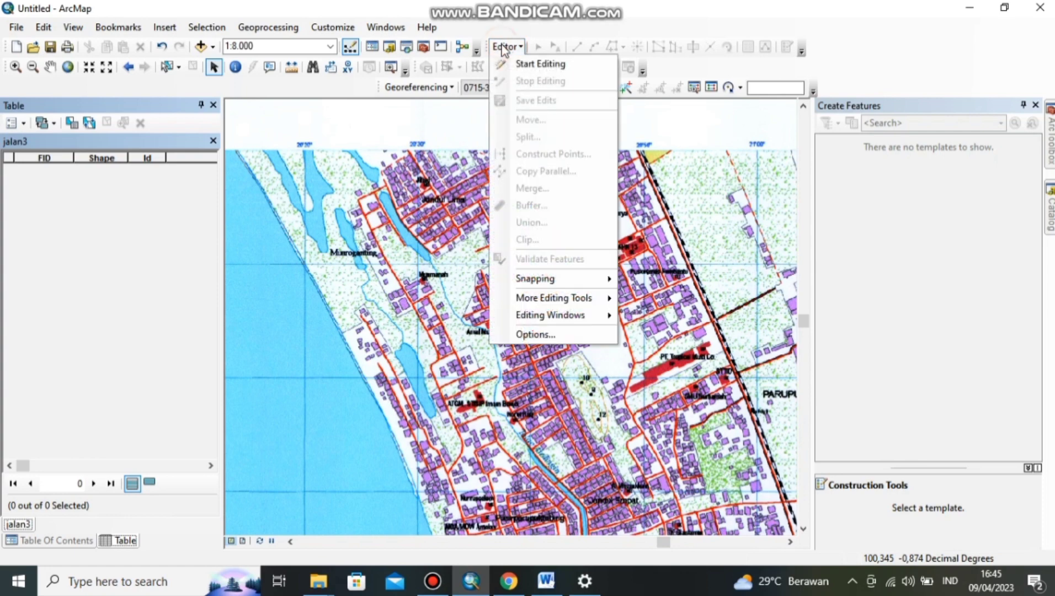
left_click(540, 64)
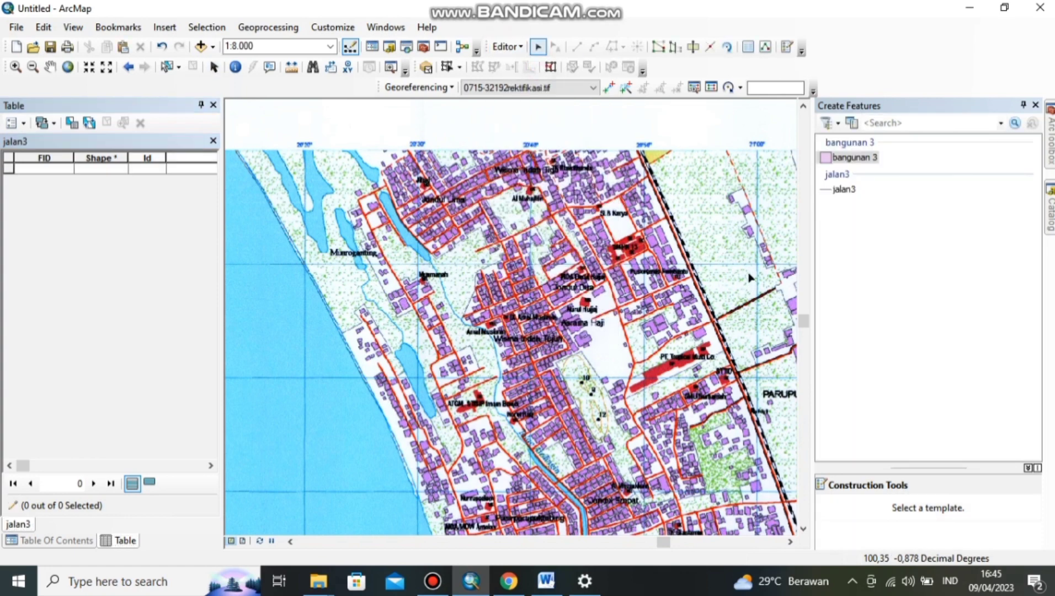
left_click(843, 189)
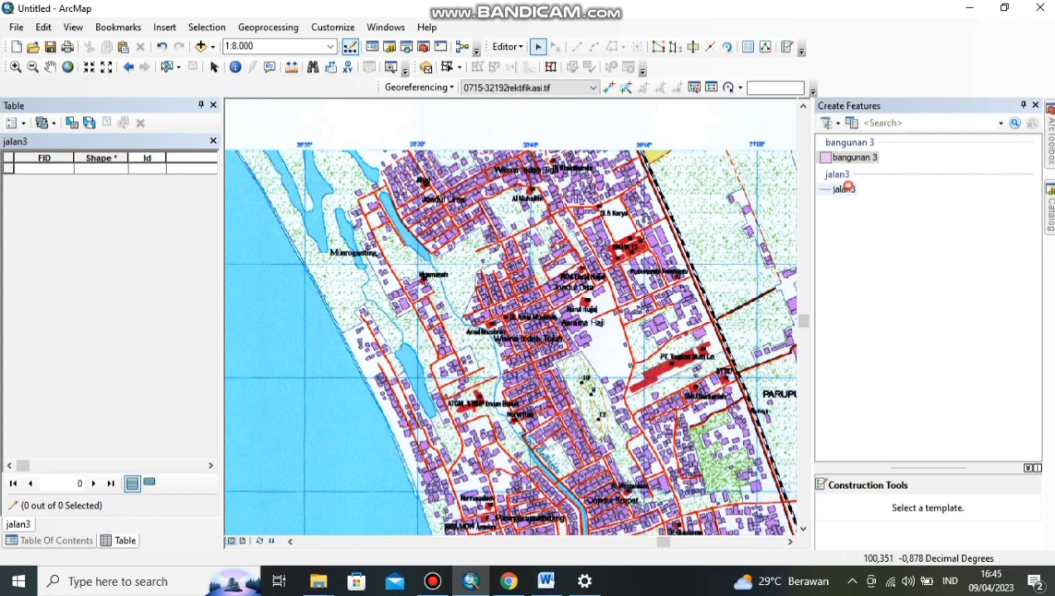
left_click(852, 506)
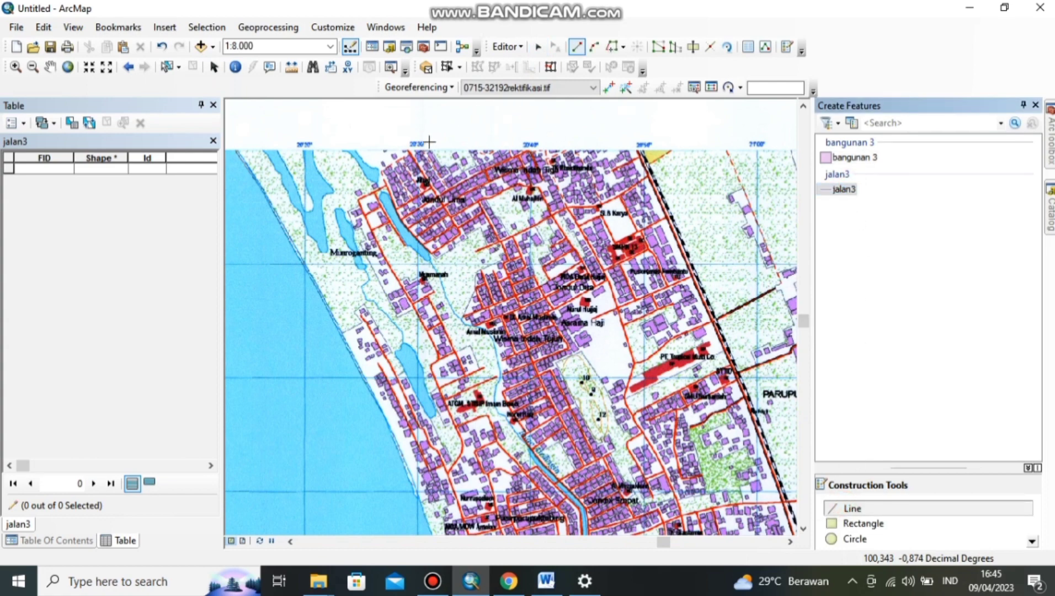
scroll(442, 166, "up", 4)
scroll(449, 174, "up", 1)
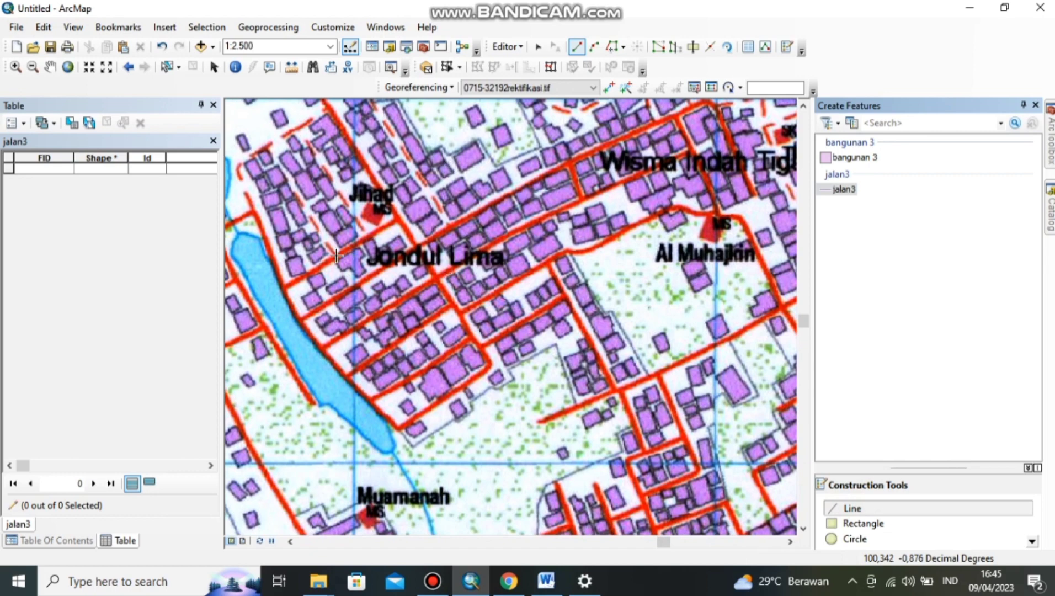
scroll(337, 255, "up", 3)
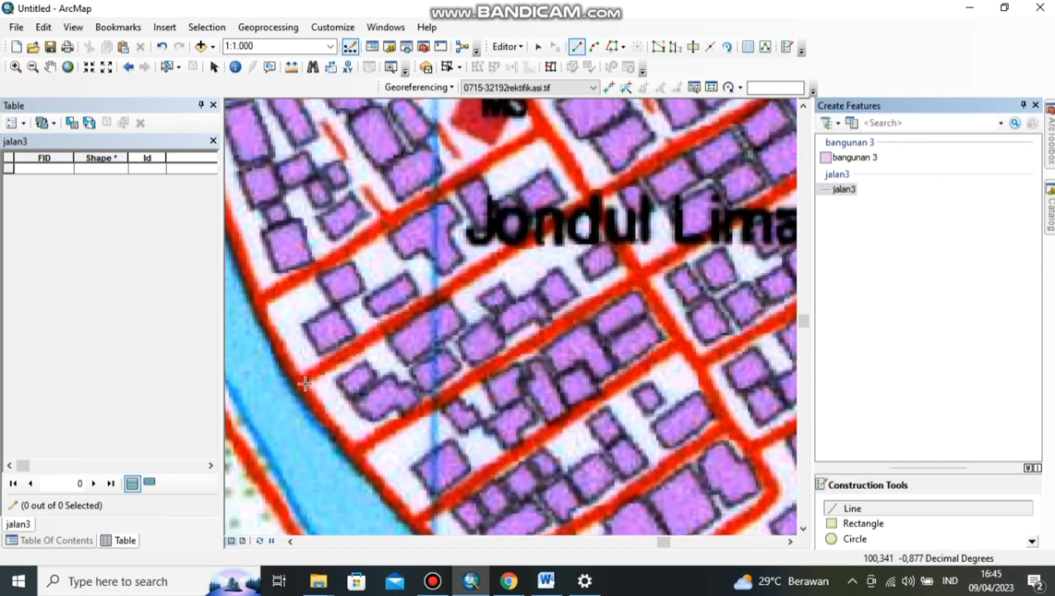
left_click(299, 383)
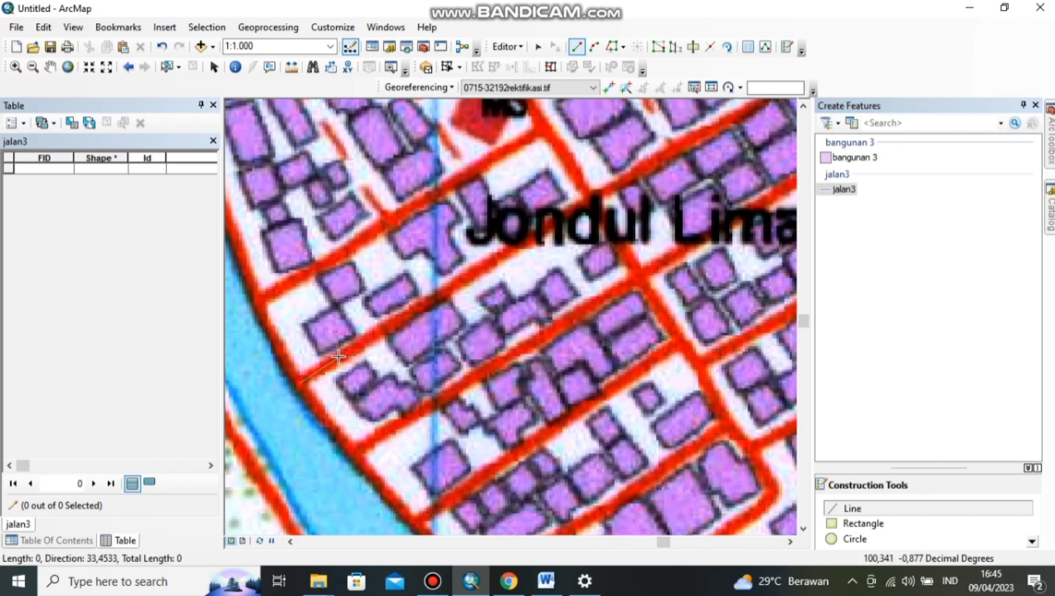
right_click(303, 381)
left_click(354, 316)
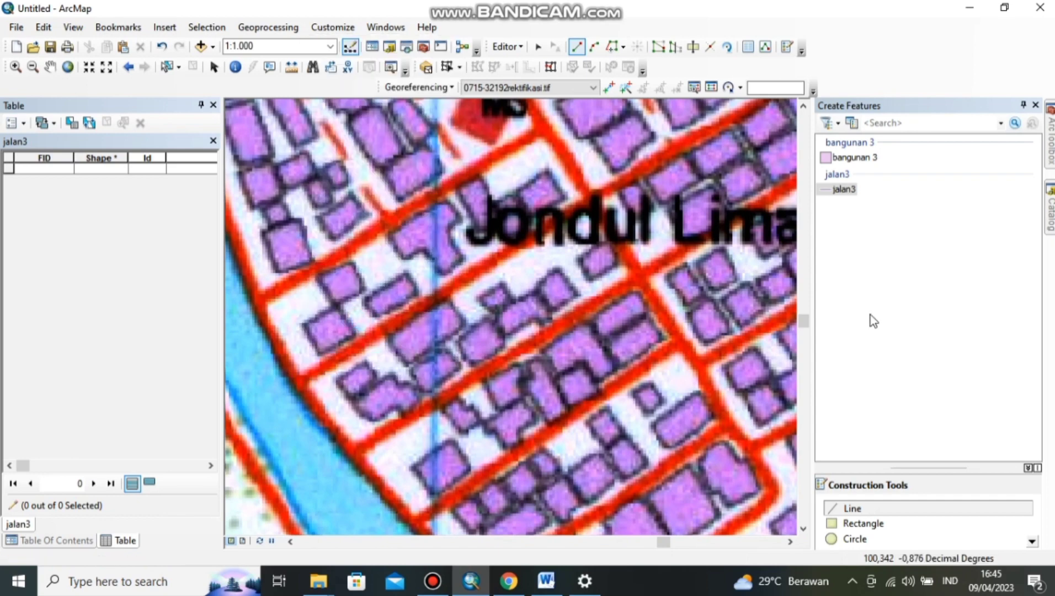
Set the jalan3 template's default attributes to simbol jl and keterangan jalan.
double_click(853, 188)
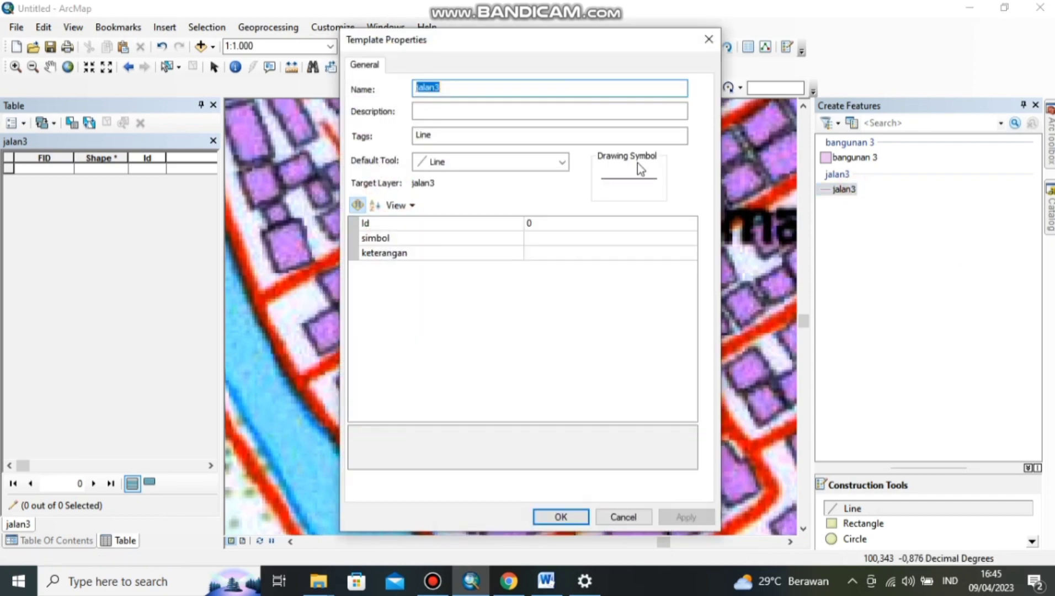
left_click(535, 239)
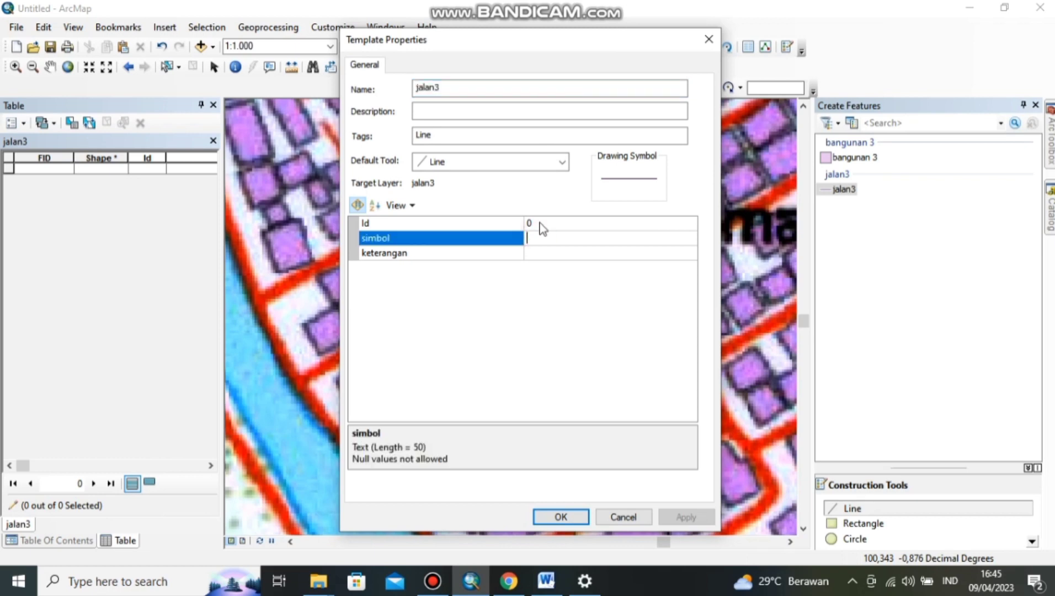
left_click(544, 254)
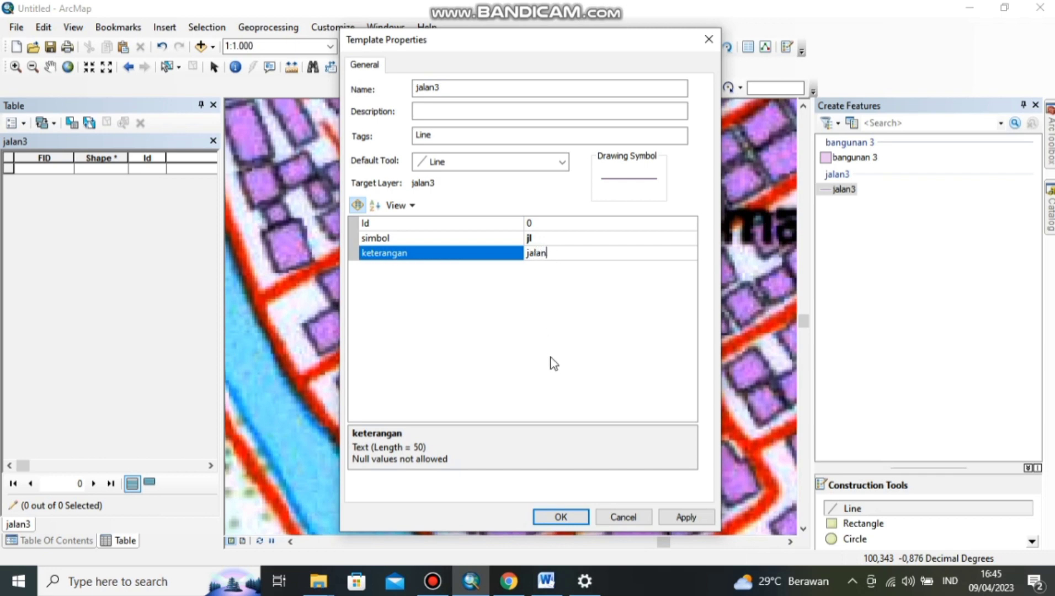
left_click(562, 517)
left_click(562, 517)
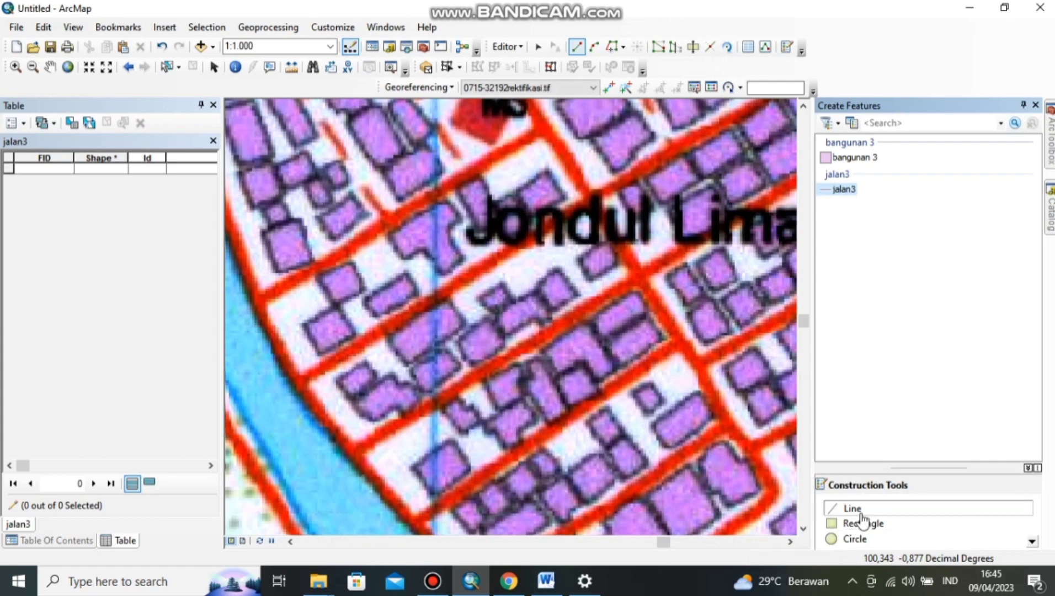
Using the Line tool, trace a jalan3 road from the lakeside junction to the cross street at Jondul Lima and along it to the next junction.
left_click(859, 509)
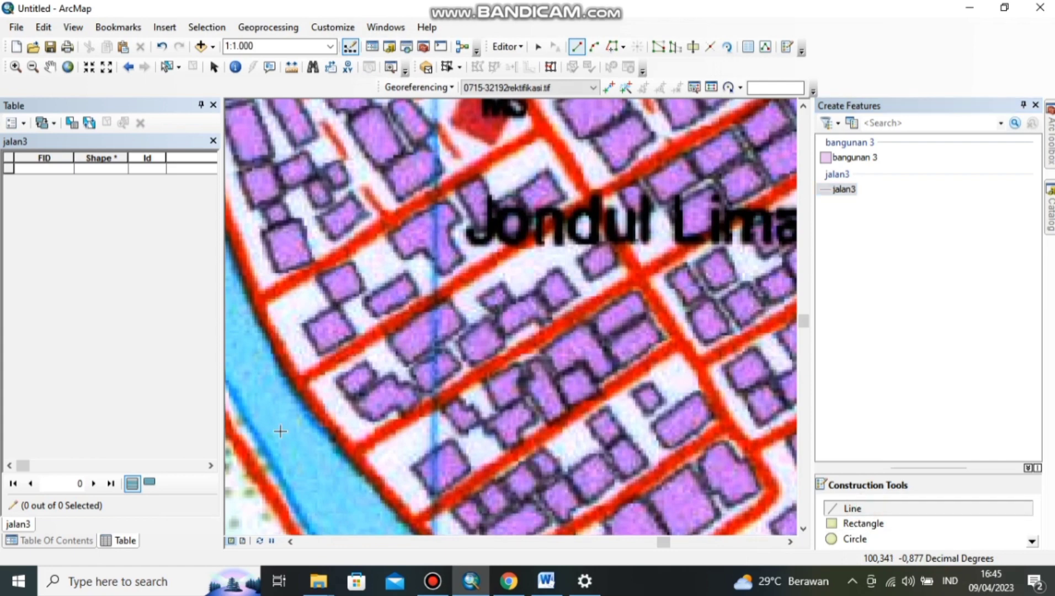
scroll(298, 382, "down", 2)
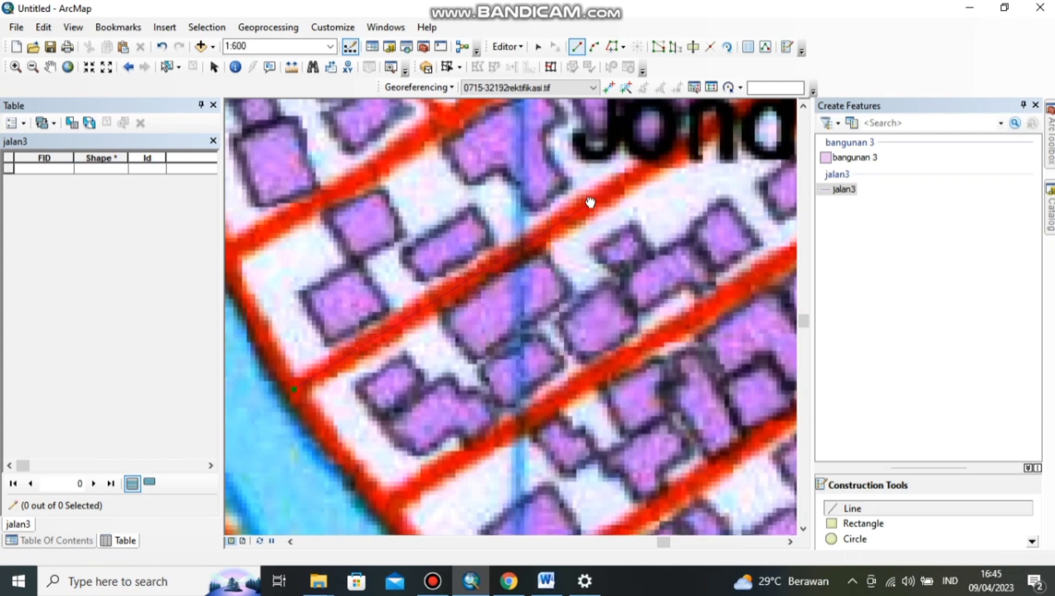
left_click_drag(590, 202, 362, 351)
scroll(363, 351, "up", 1)
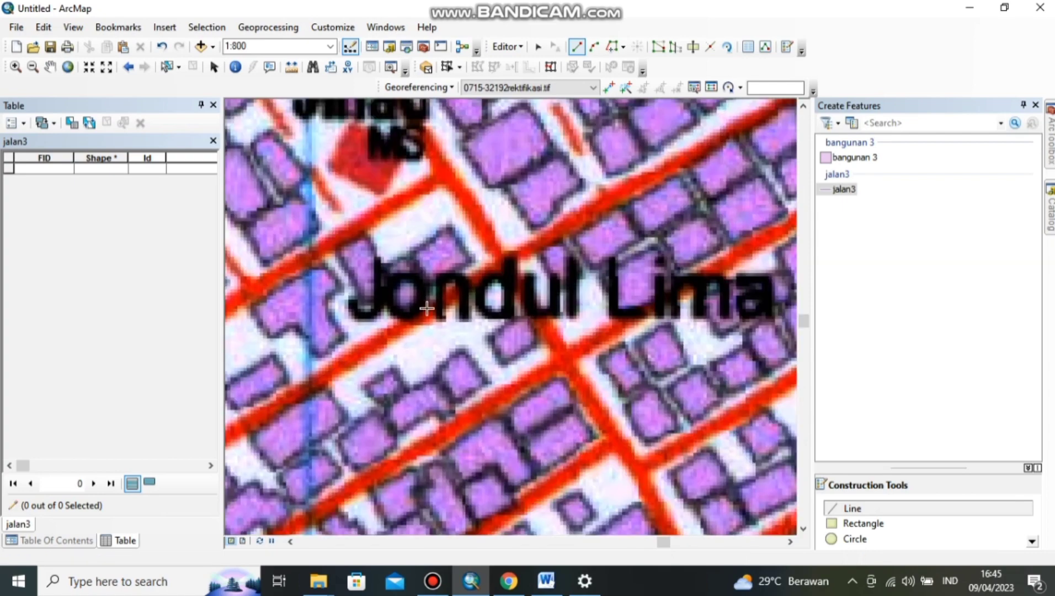
left_click(504, 262)
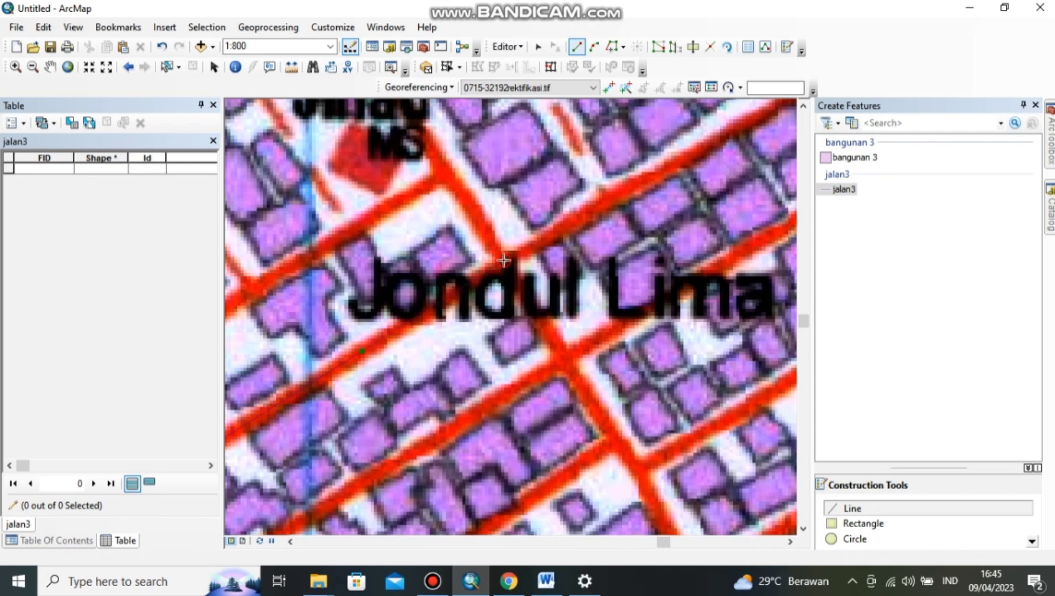
left_click(562, 358)
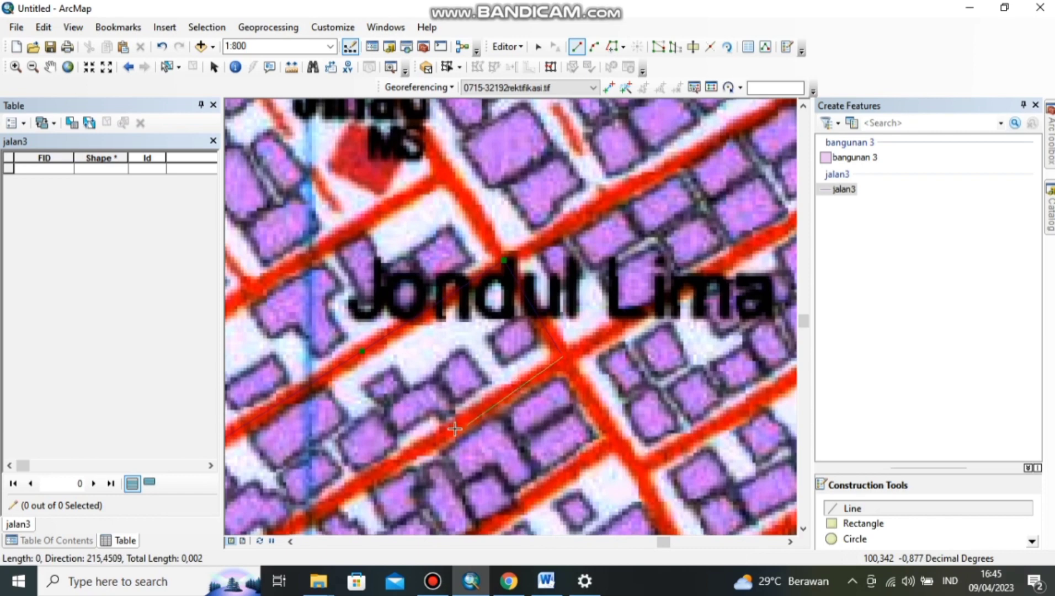
Continue the road line back along the parallel street to the lakeside road and finish it at its starting junction, enclosing the block.
left_click(436, 437)
left_click_drag(436, 437, 603, 242)
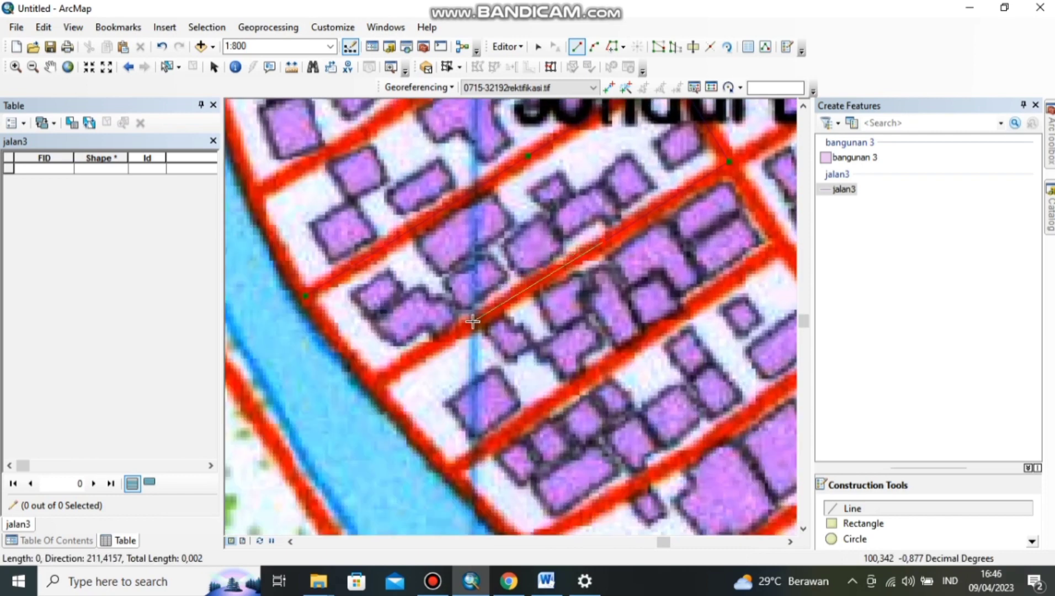
scroll(472, 304, "down", 3)
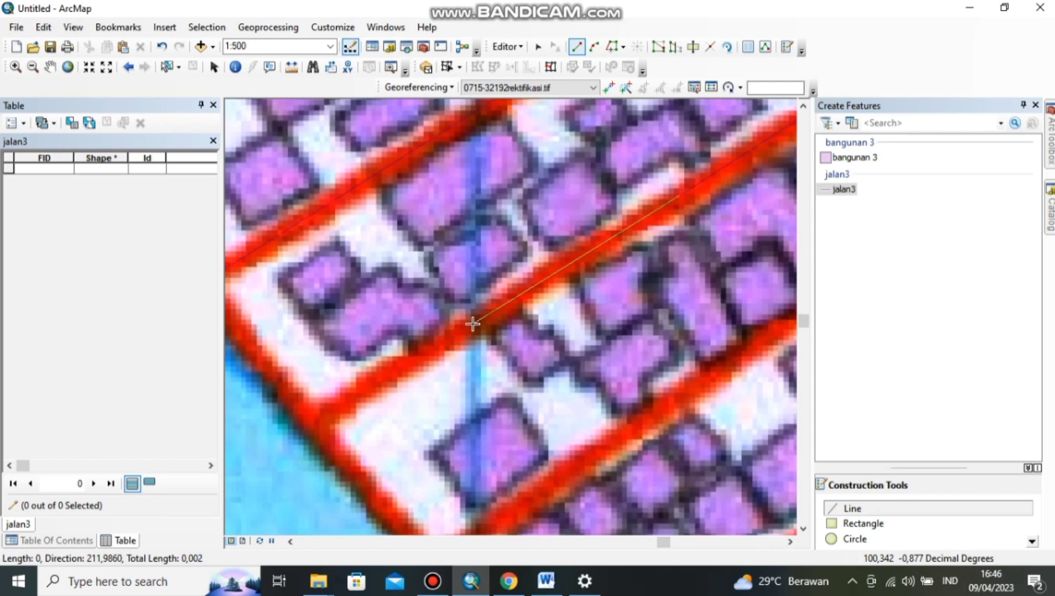
left_click(473, 325)
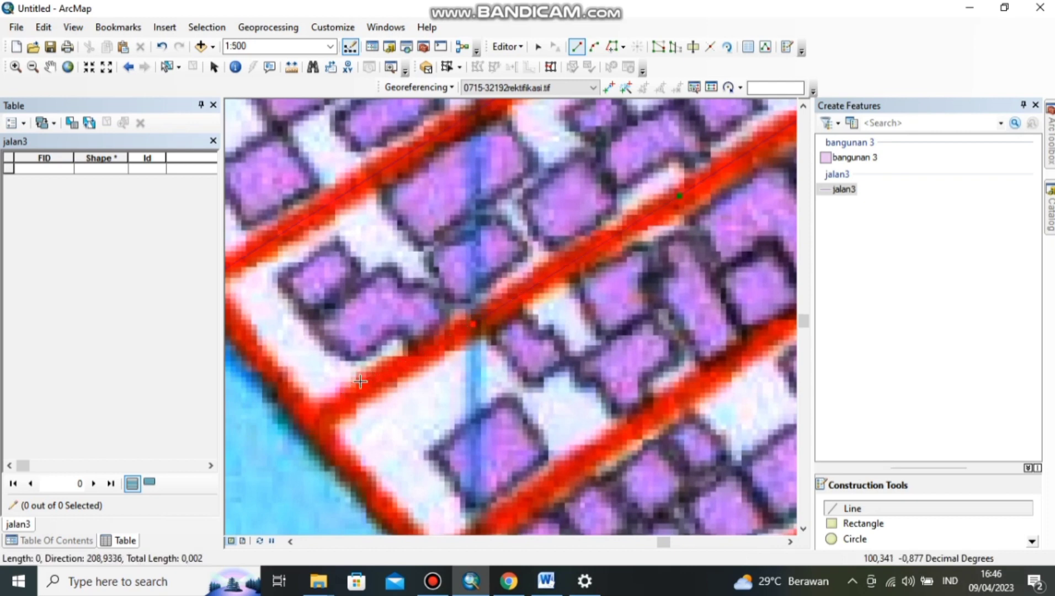
left_click(378, 375)
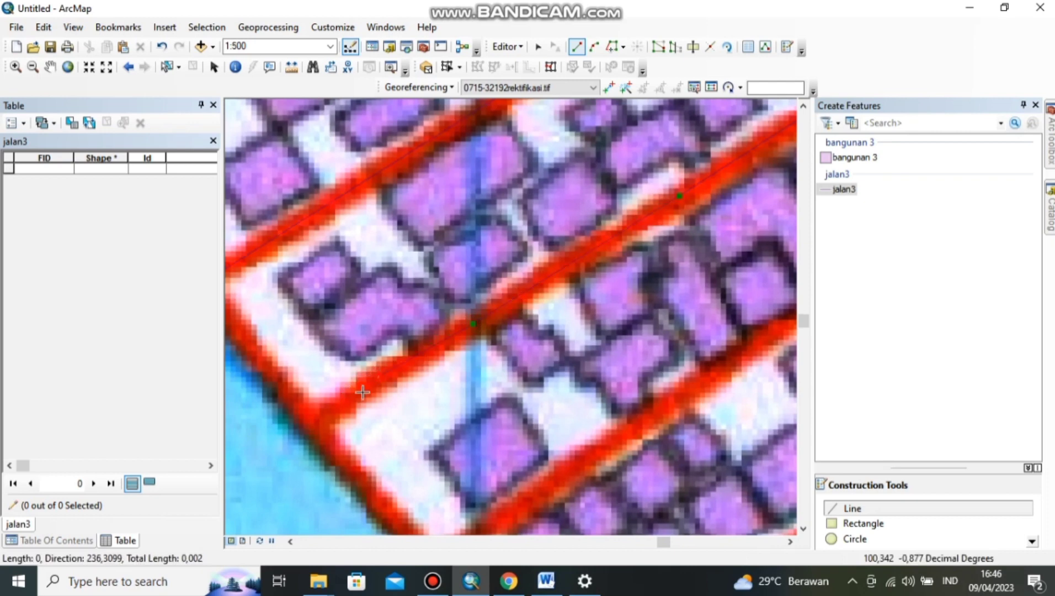
left_click(318, 421)
left_click_drag(317, 421, 414, 407)
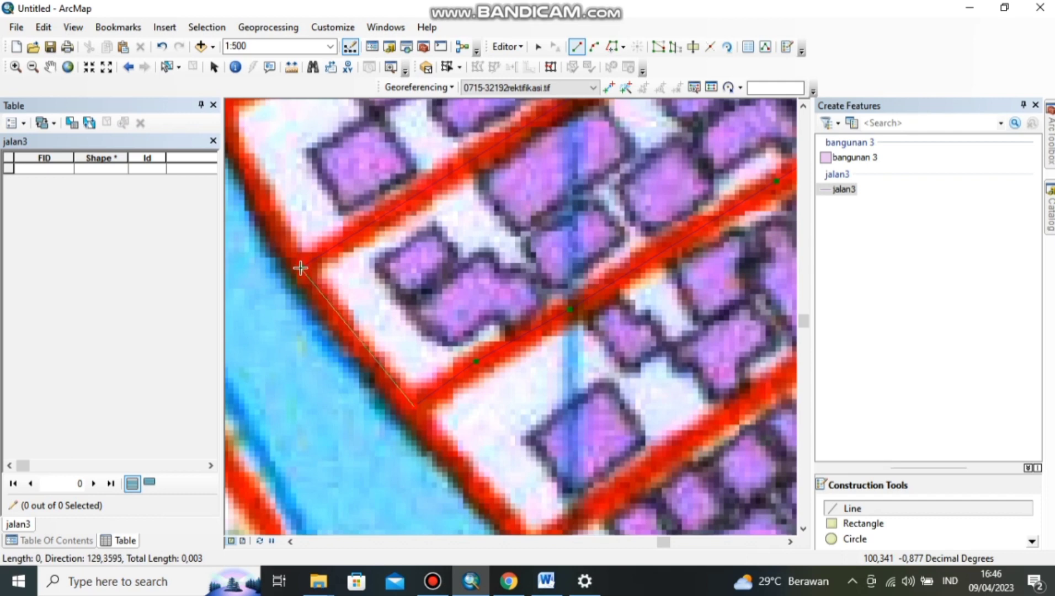
double_click(300, 268)
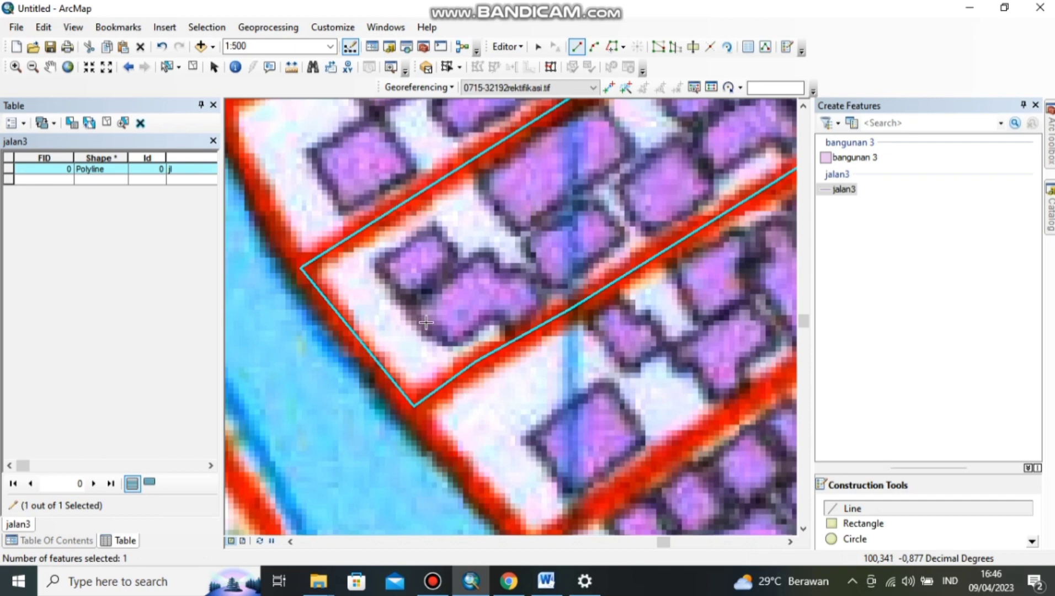
Digitize a second road from the block's lower lakeside corner along the shore, then up the next parallel street to the cross street.
left_click(415, 407)
left_click_drag(488, 474, 408, 295)
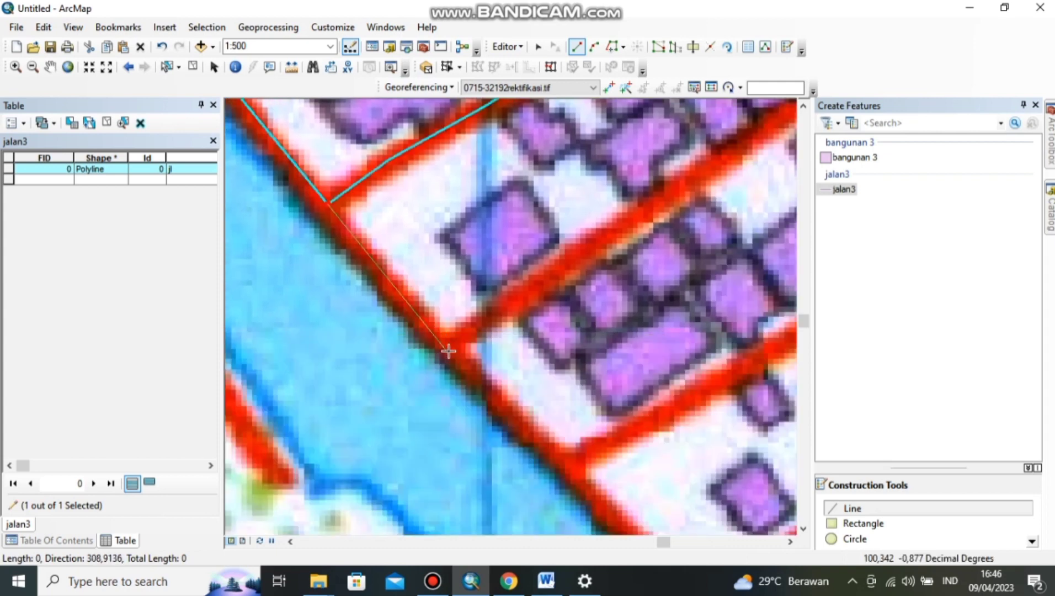
left_click(448, 348)
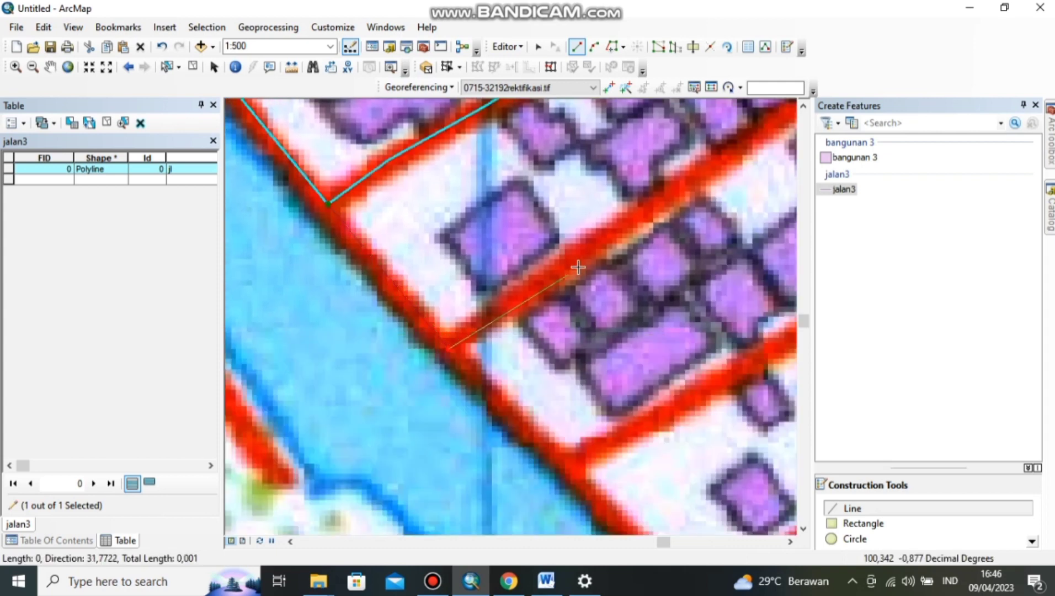
left_click(613, 232)
left_click_drag(613, 233, 253, 438)
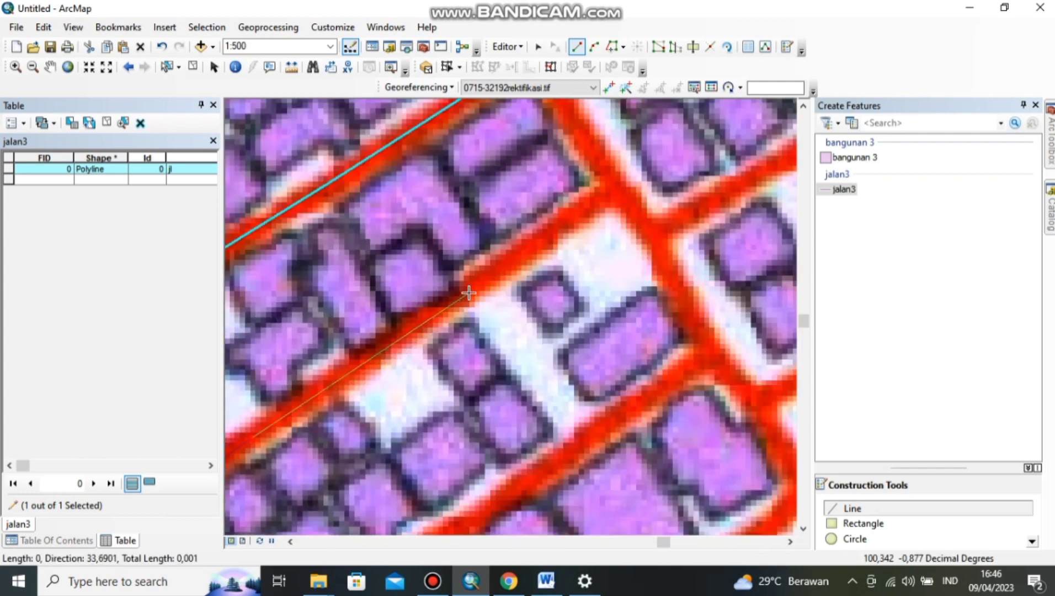
double_click(613, 188)
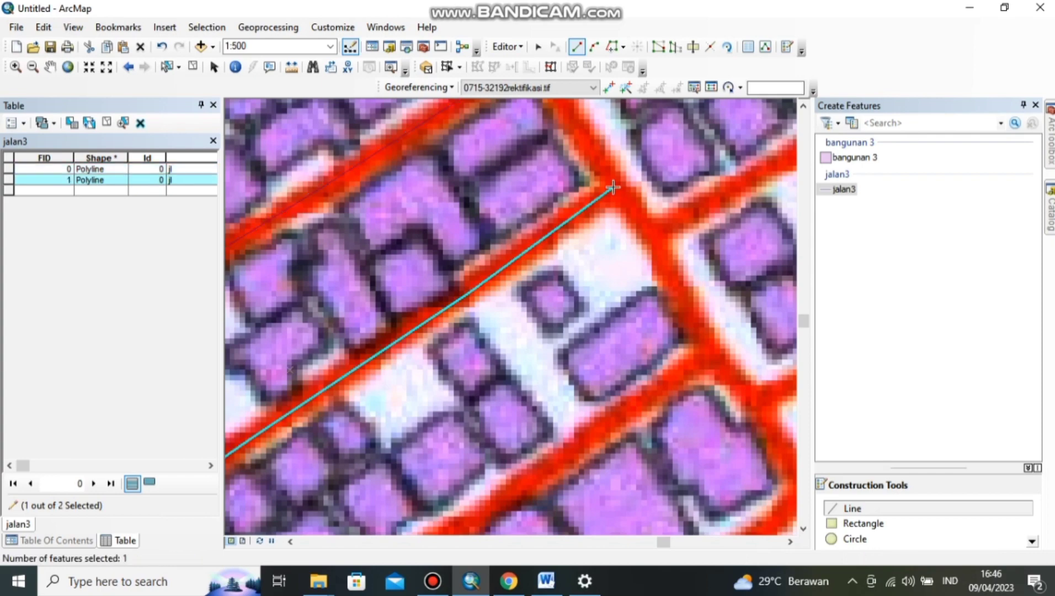
Digitize the short cross-street segment from the second road's endpoint to the corner of the first road line.
left_click_drag(613, 188, 586, 312)
left_click(586, 311)
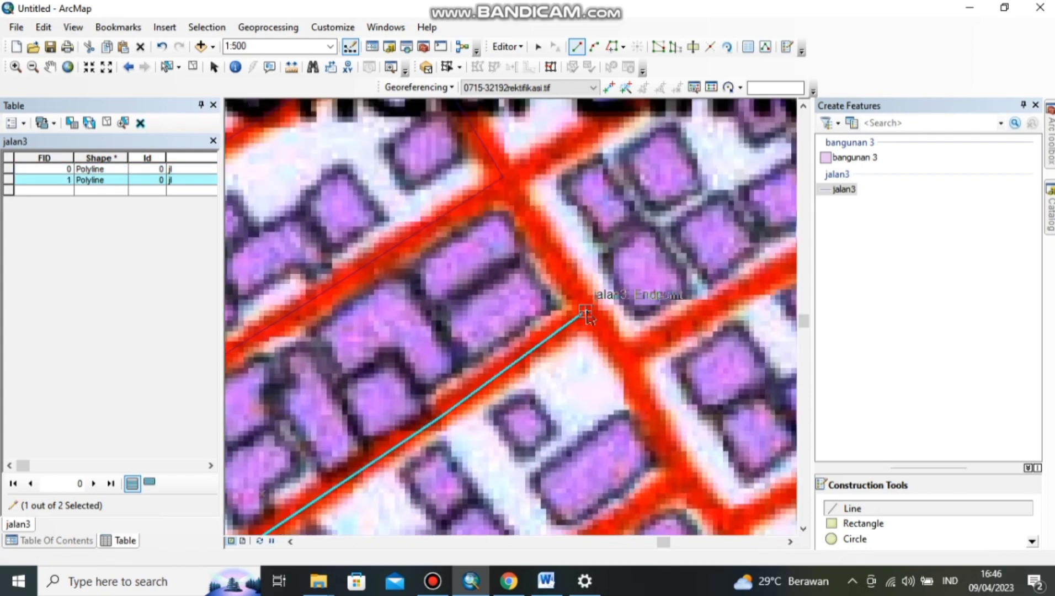
double_click(503, 178)
End the edit session on the jalan3 road layer.
scroll(521, 261, "up", 1)
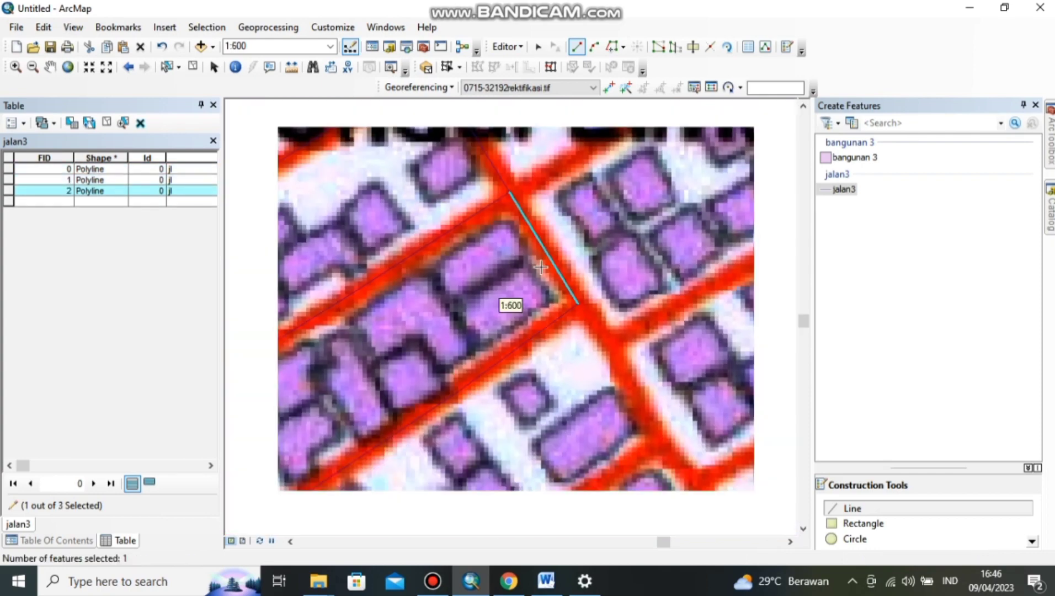
scroll(585, 254, "up", 2)
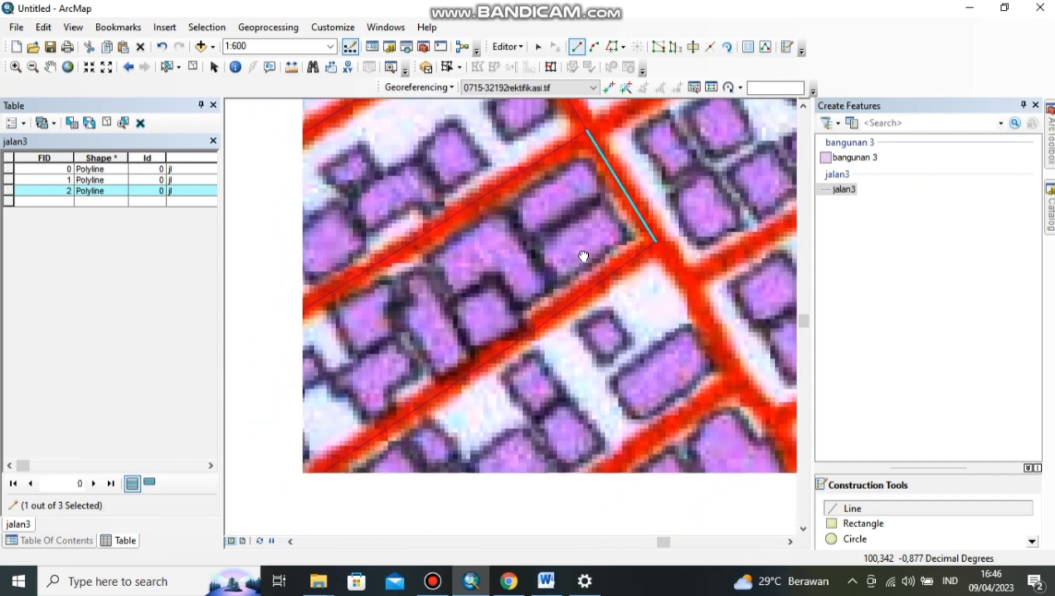
scroll(592, 249, "up", 2)
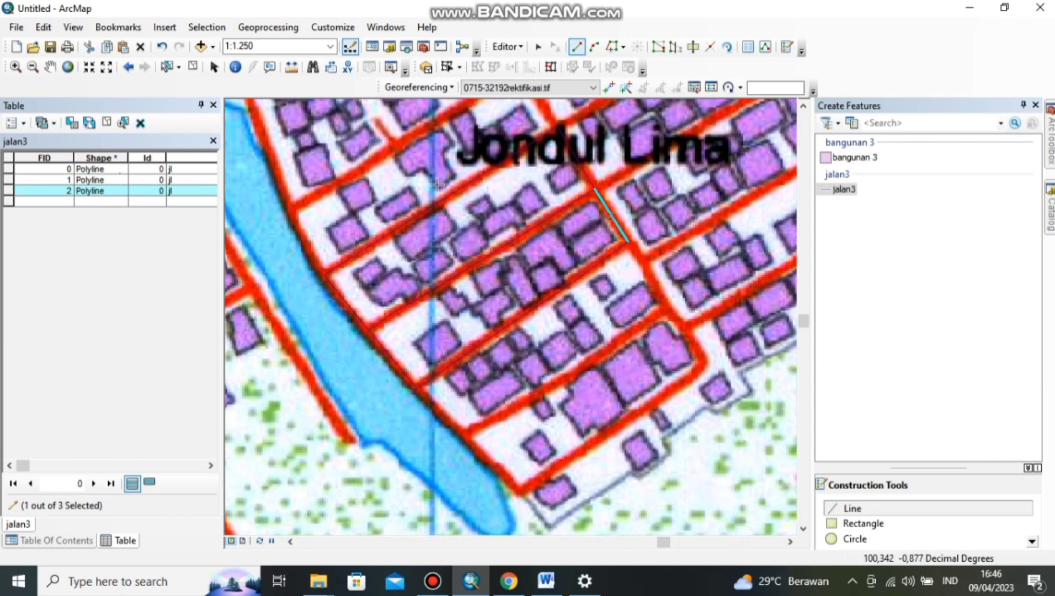
left_click(504, 47)
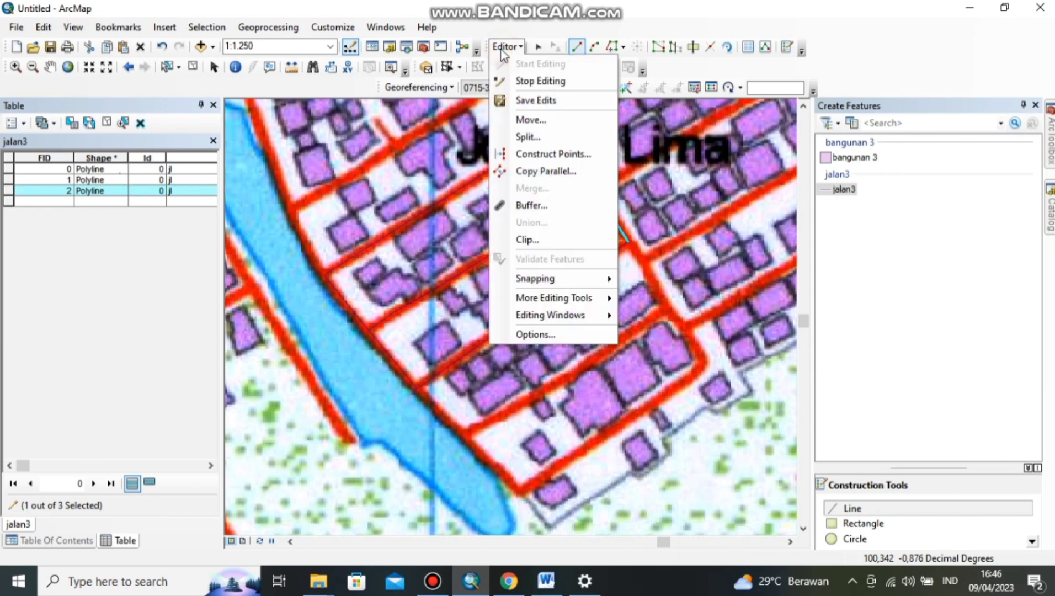
left_click(543, 82)
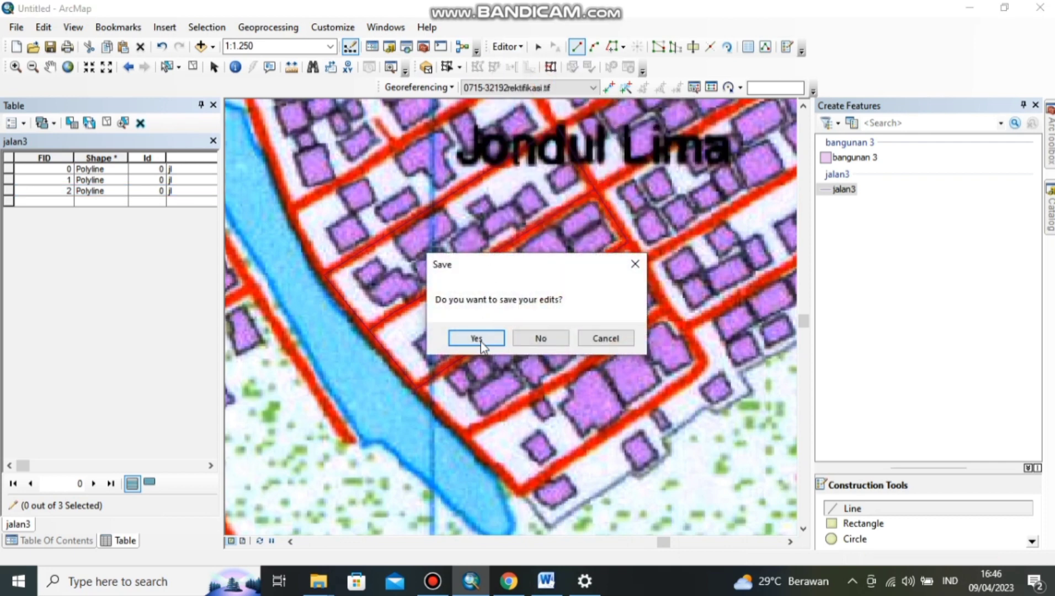
left_click(540, 338)
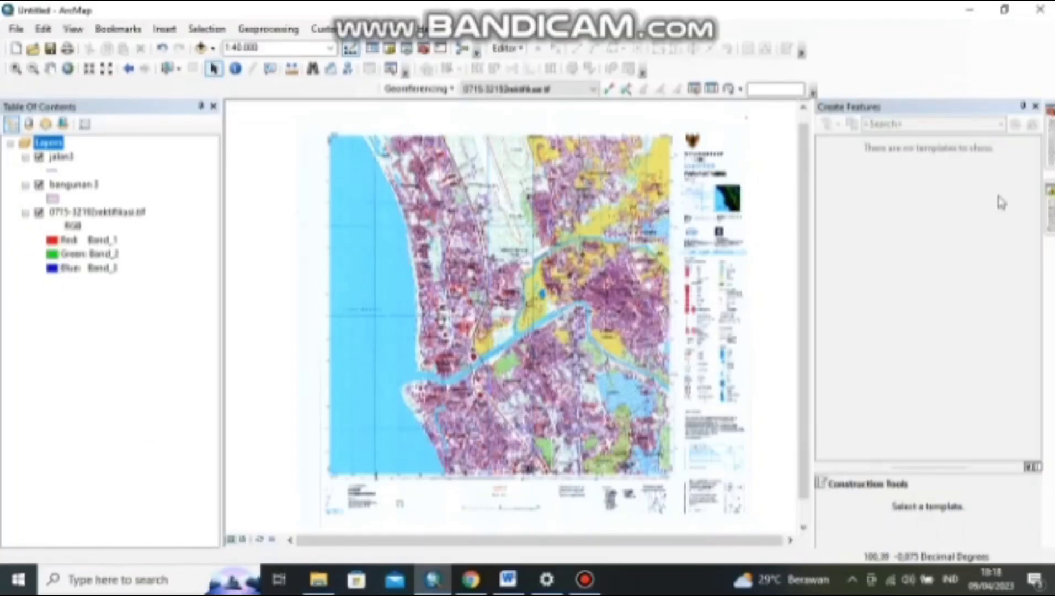
Start a new polygon shapefile named sungai3 in the connected praktikum sig\0715-3219 folder.
left_click(1050, 215)
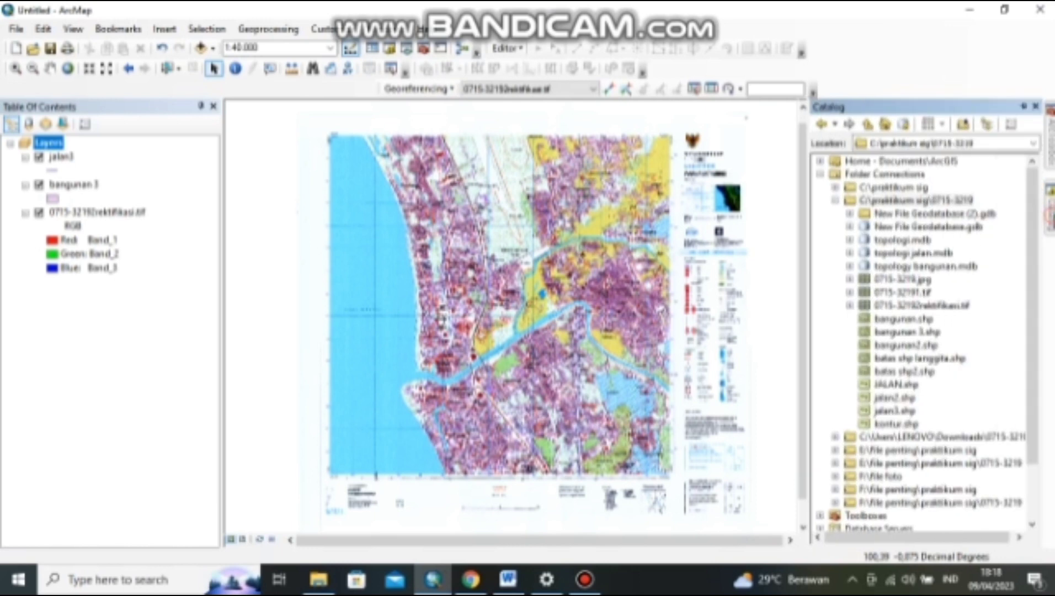
right_click(967, 204)
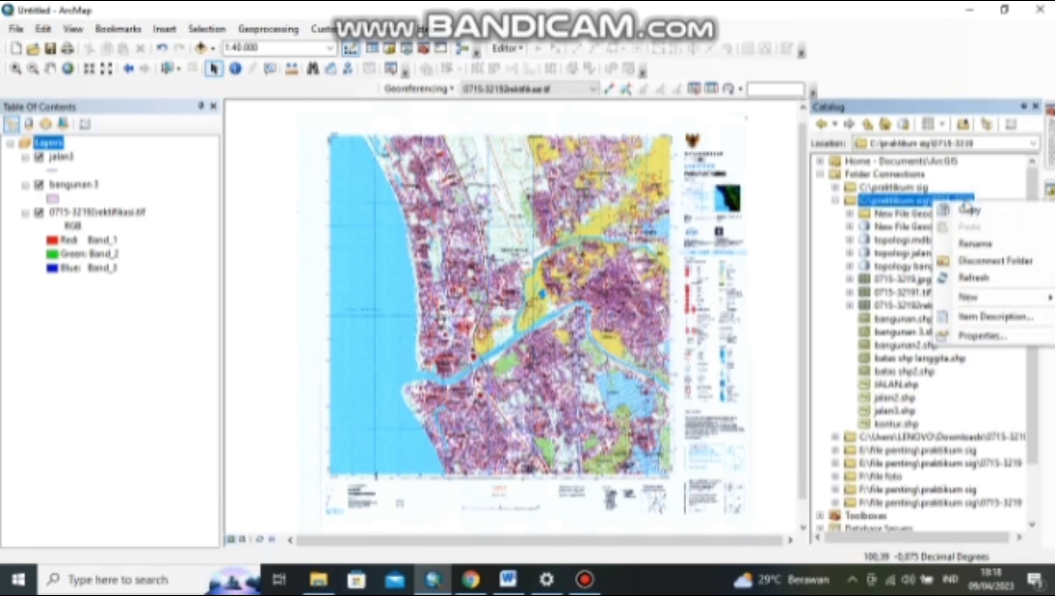
mouse_move(971, 297)
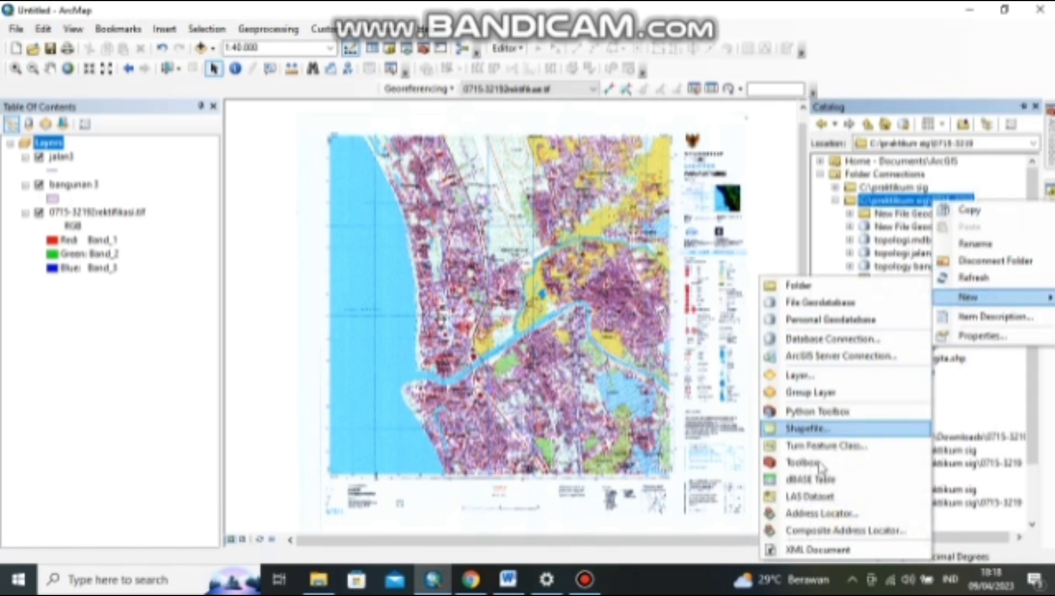
left_click(806, 428)
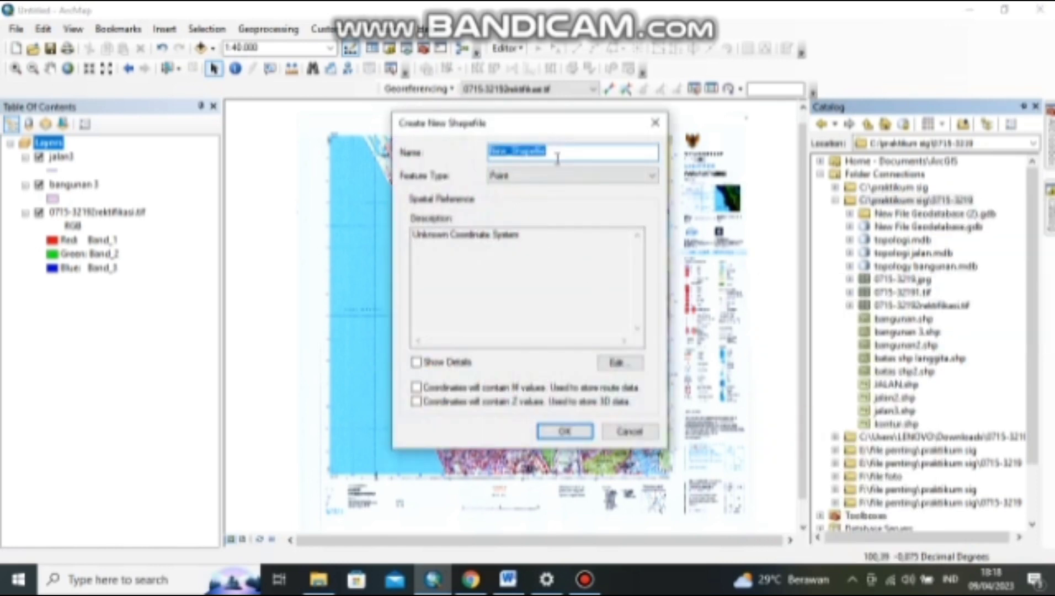
type("ti")
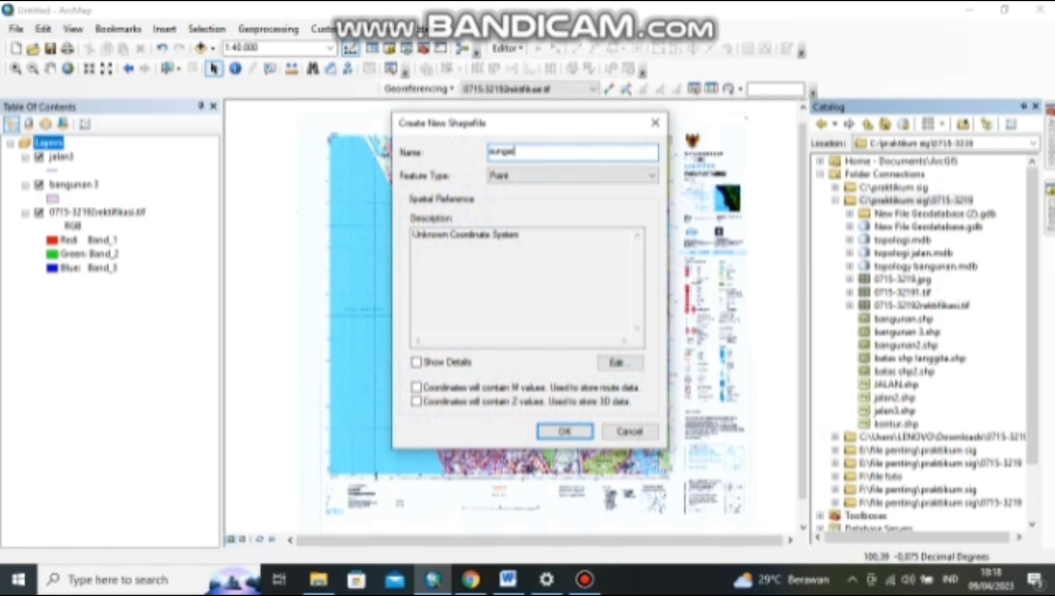
left_click(590, 176)
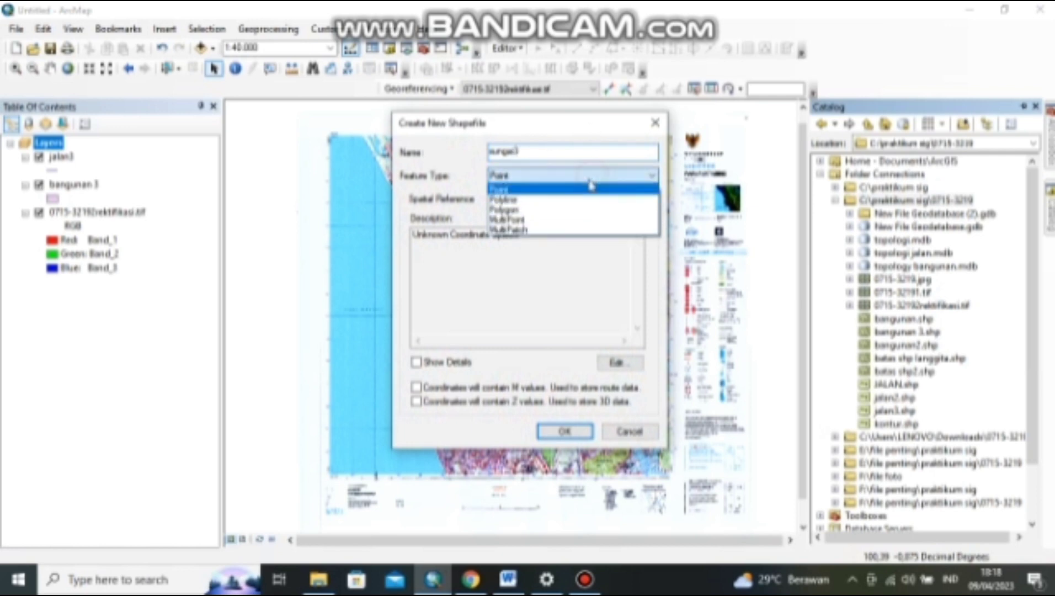
left_click(512, 208)
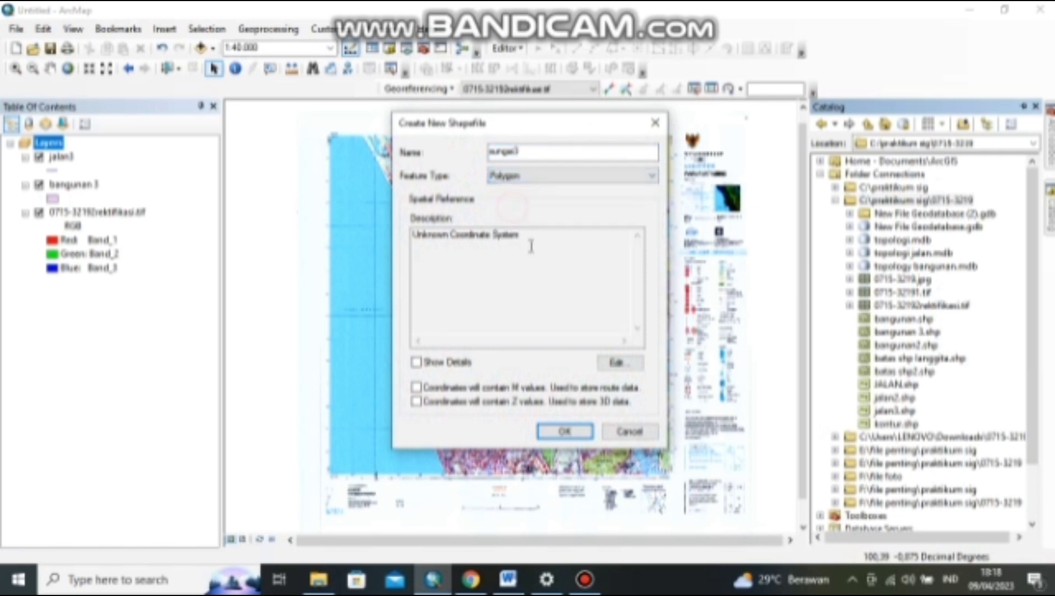
Assign the geographic coordinate system WGS 1984 from the World group to the new shapefile and create it.
left_click(615, 365)
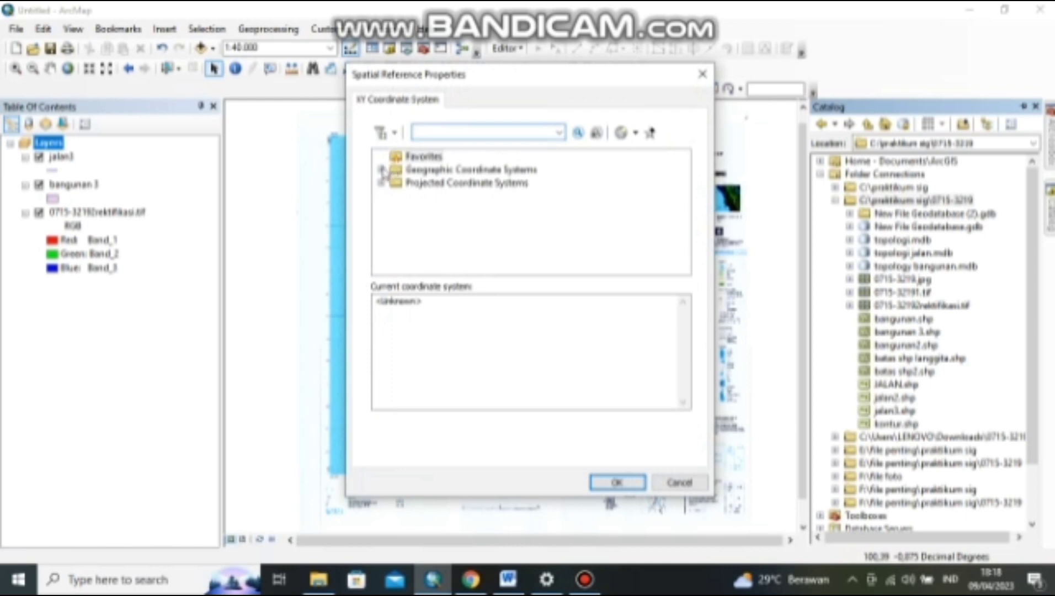
left_click(381, 170)
scroll(428, 208, "down", 4)
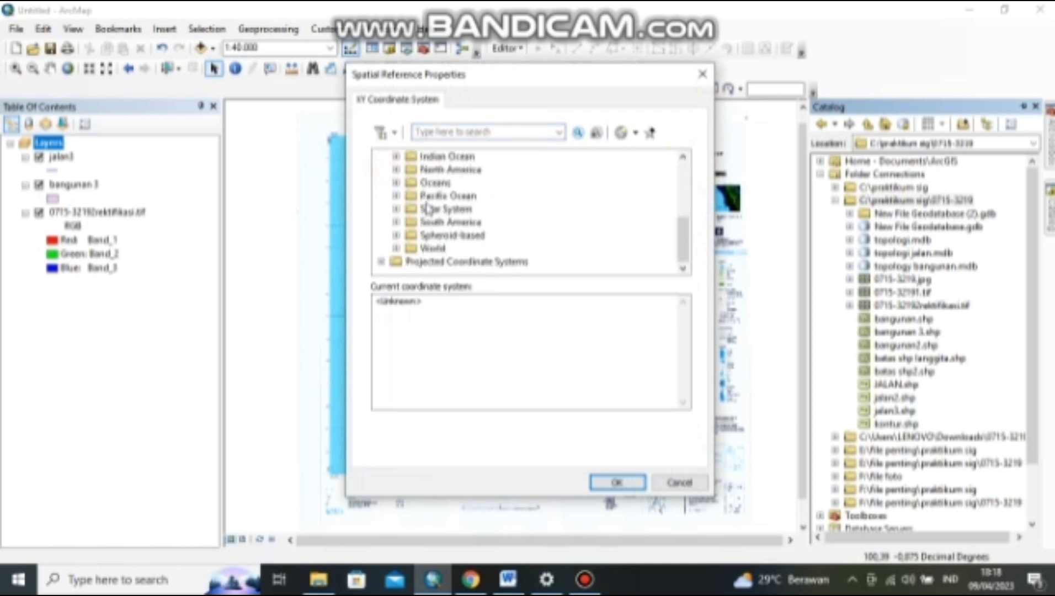
left_click(396, 249)
scroll(443, 215, "down", 5)
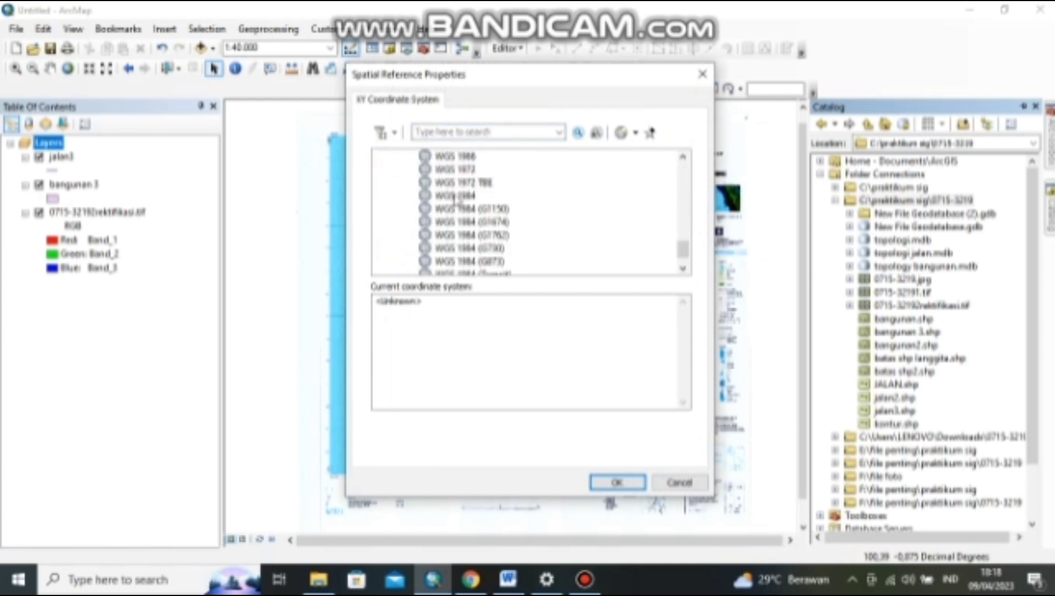
left_click(454, 196)
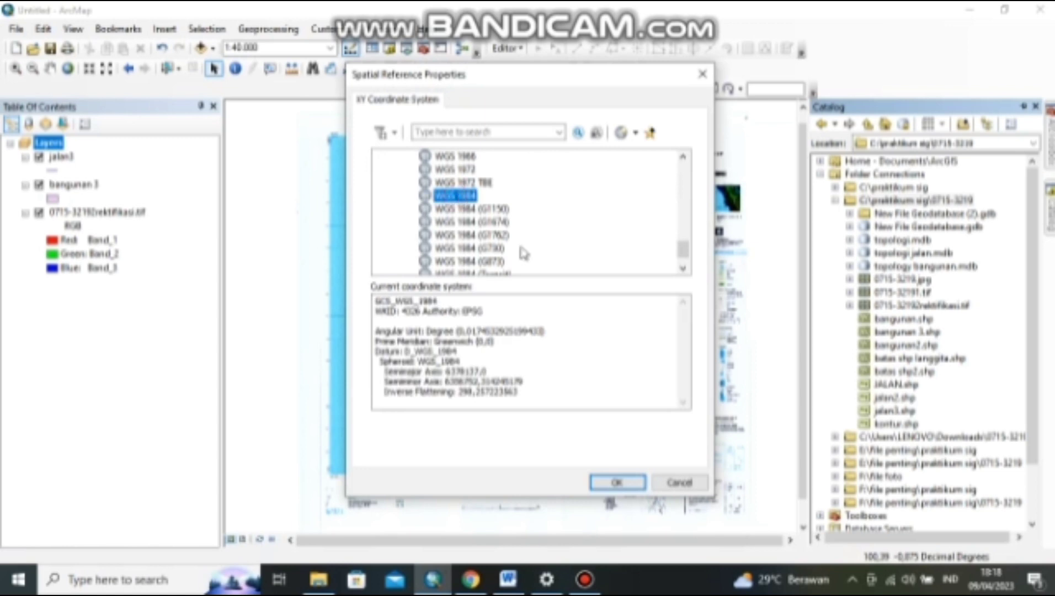
left_click(619, 482)
left_click(563, 432)
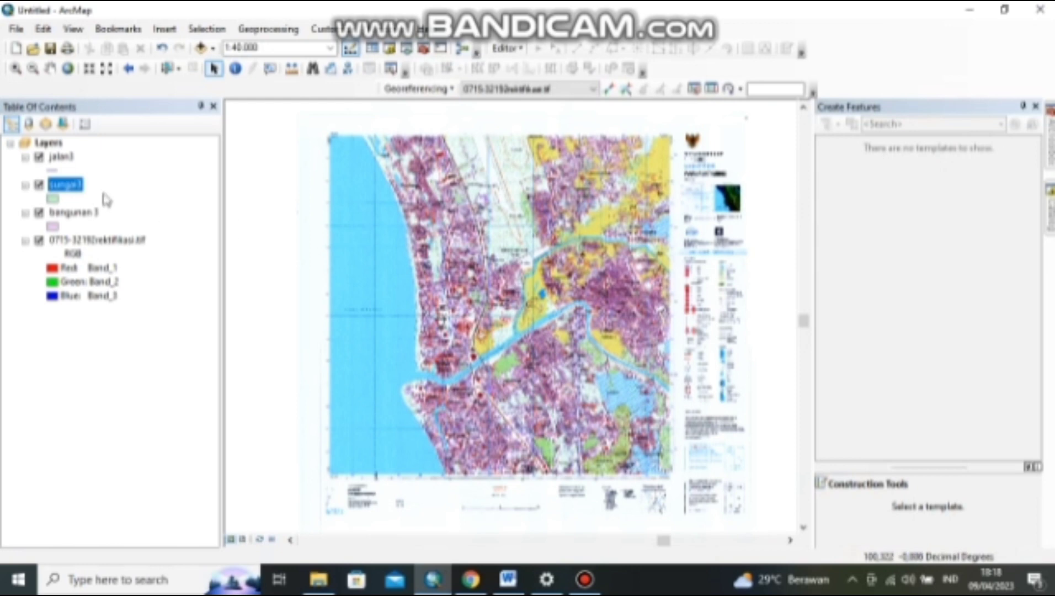
Add a Text field named keterangan to the attribute table of the sungai3 layer.
right_click(73, 187)
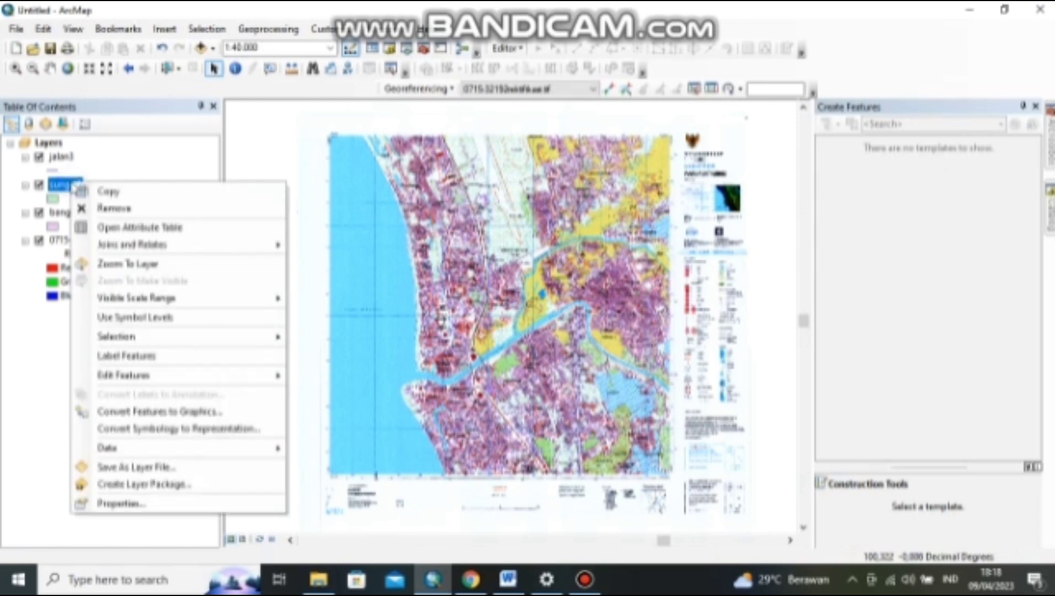
left_click(111, 228)
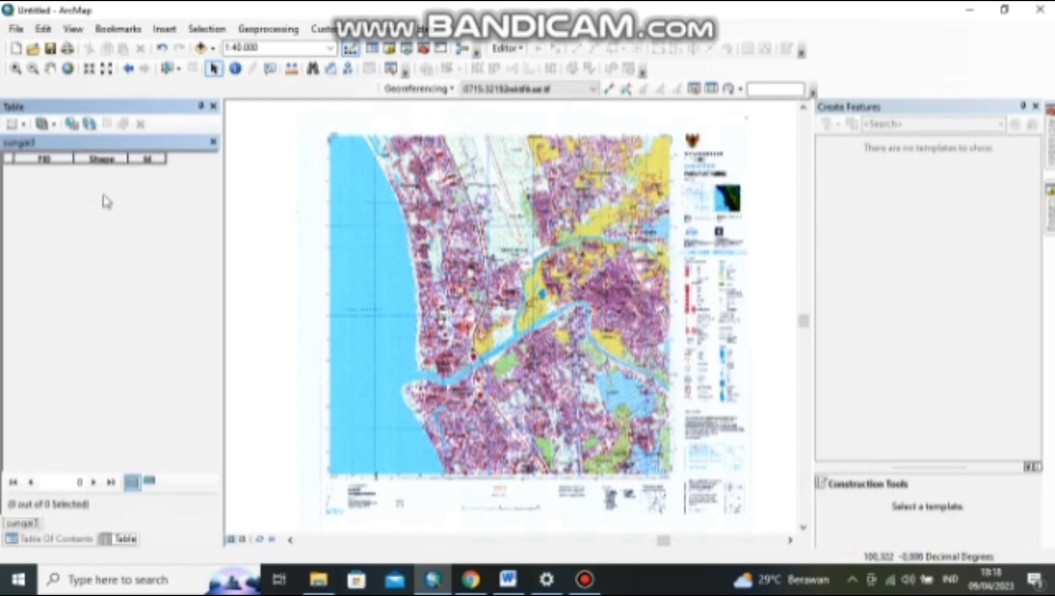
left_click(16, 124)
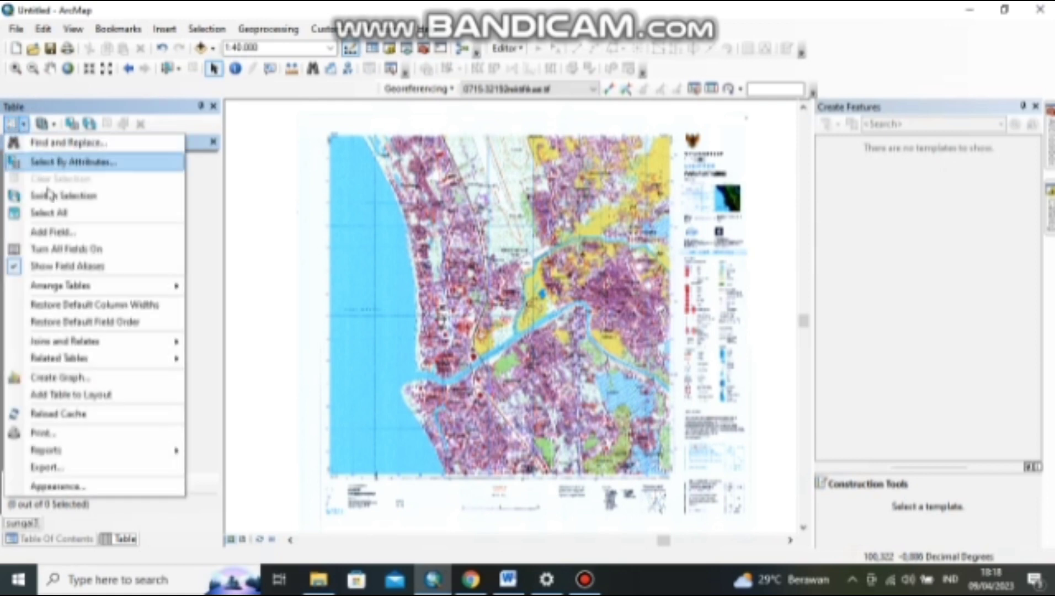
left_click(53, 231)
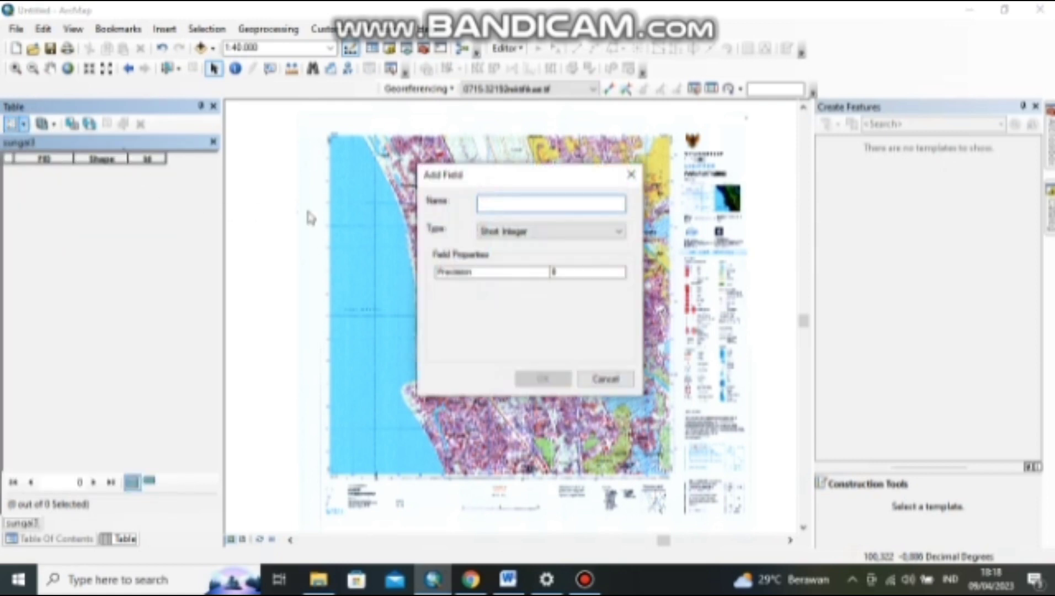
type("kolam")
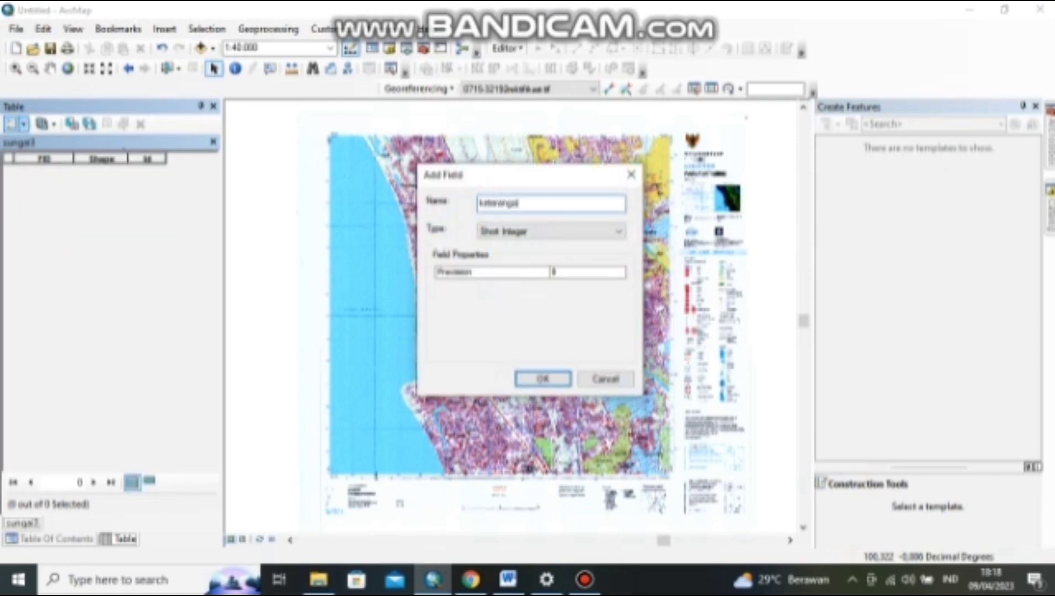
left_click(597, 231)
left_click(491, 287)
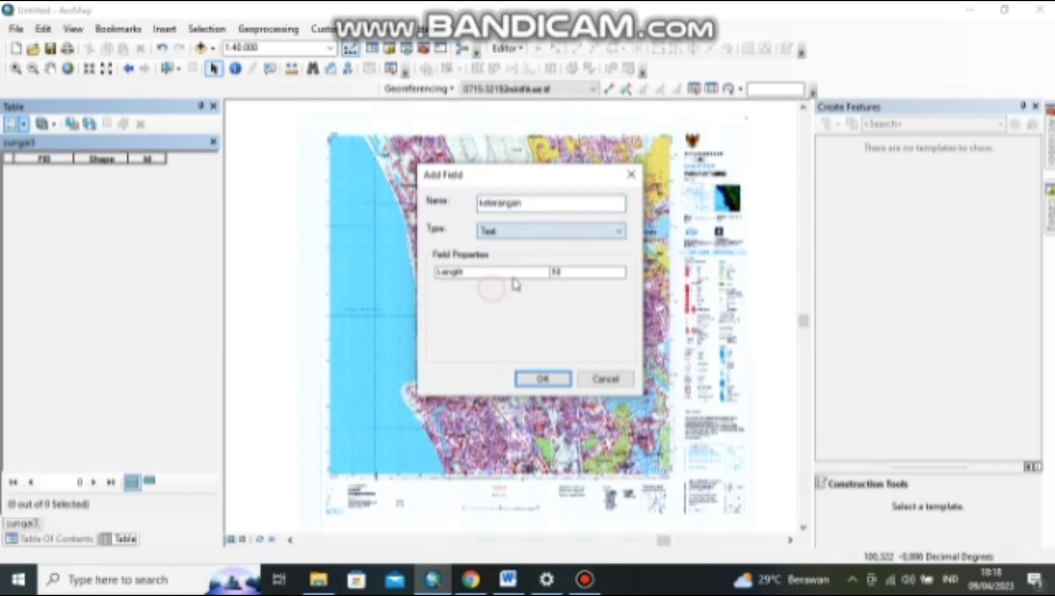
left_click(542, 378)
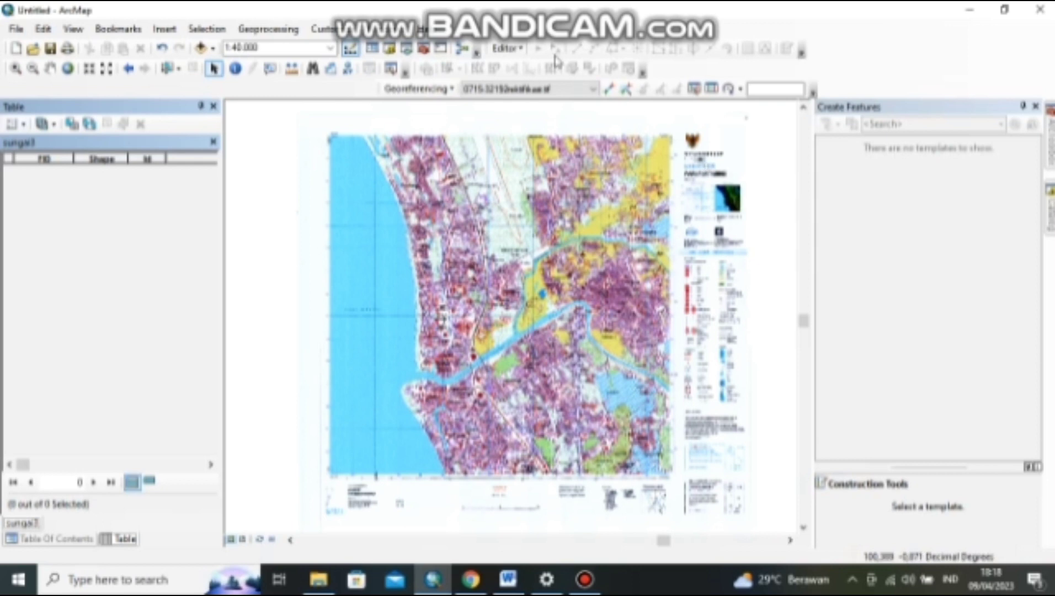
Start an edit session and set the sungai3 template's default keterangan value to sungai.
left_click(495, 49)
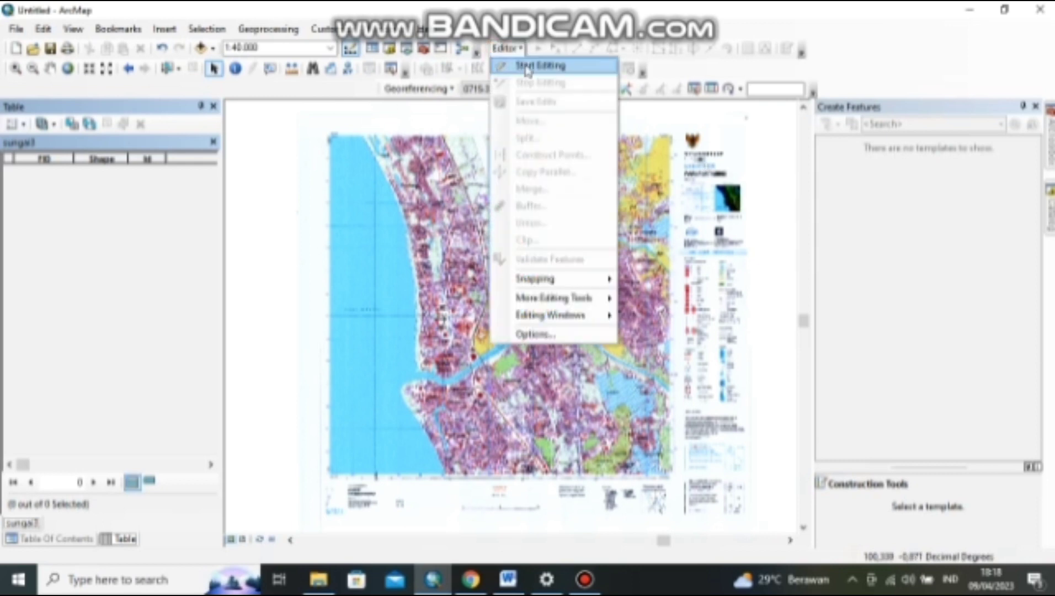
left_click(529, 67)
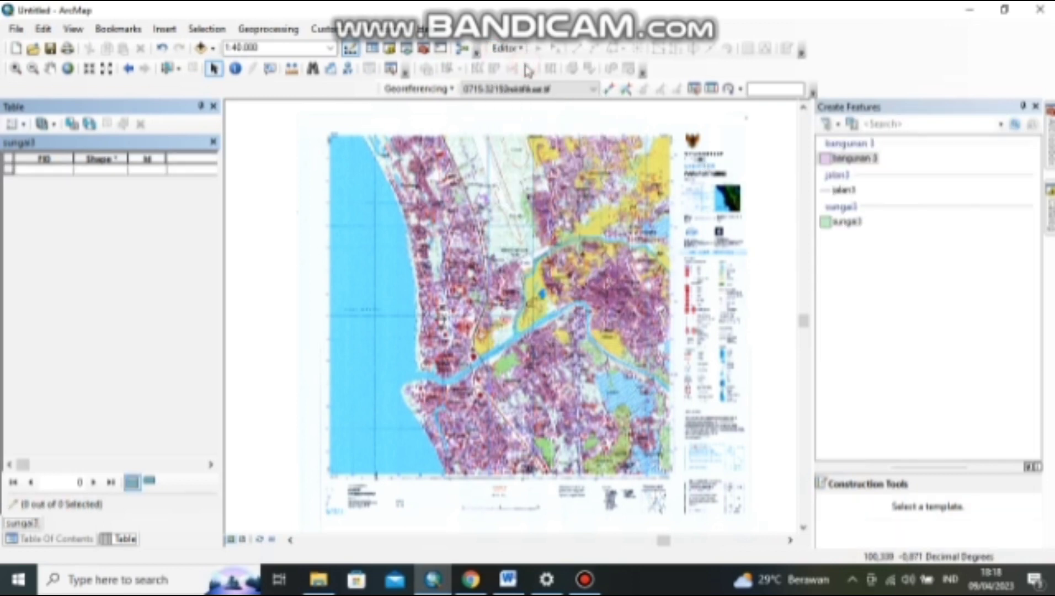
double_click(849, 221)
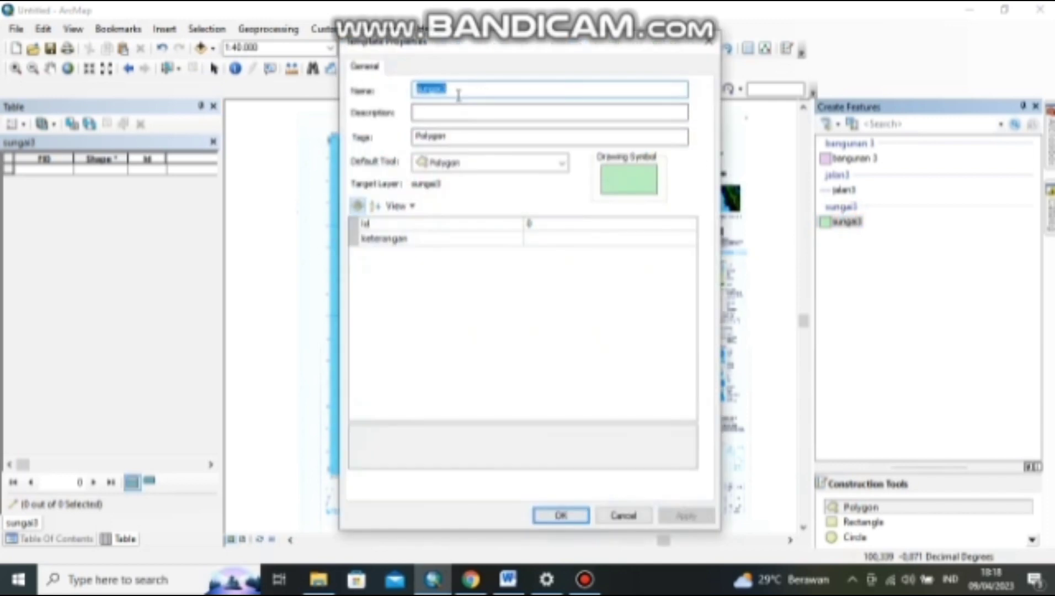
left_click(546, 239)
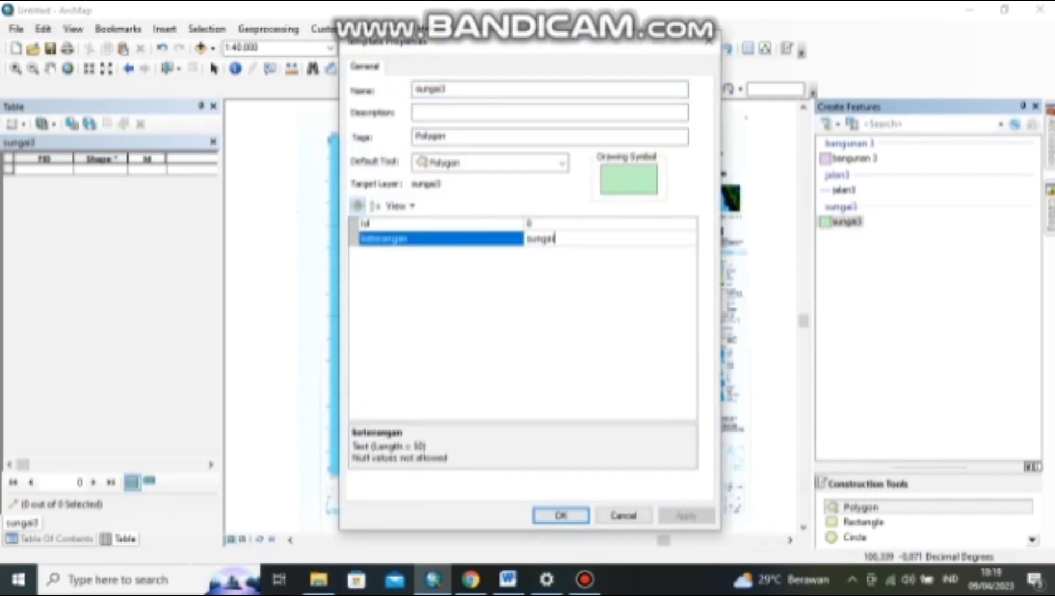
left_click(546, 522)
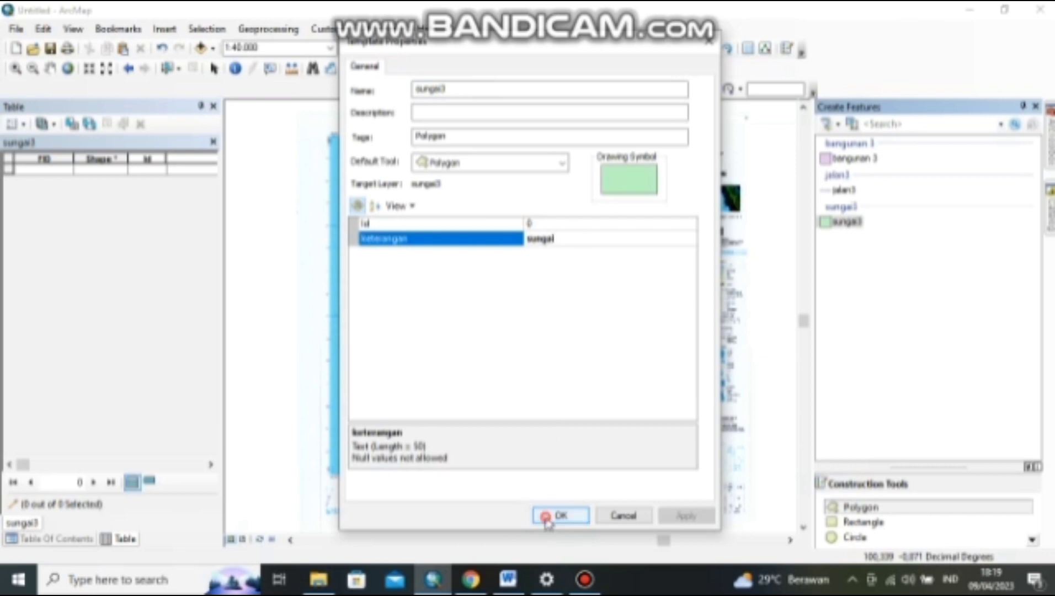
left_click(548, 522)
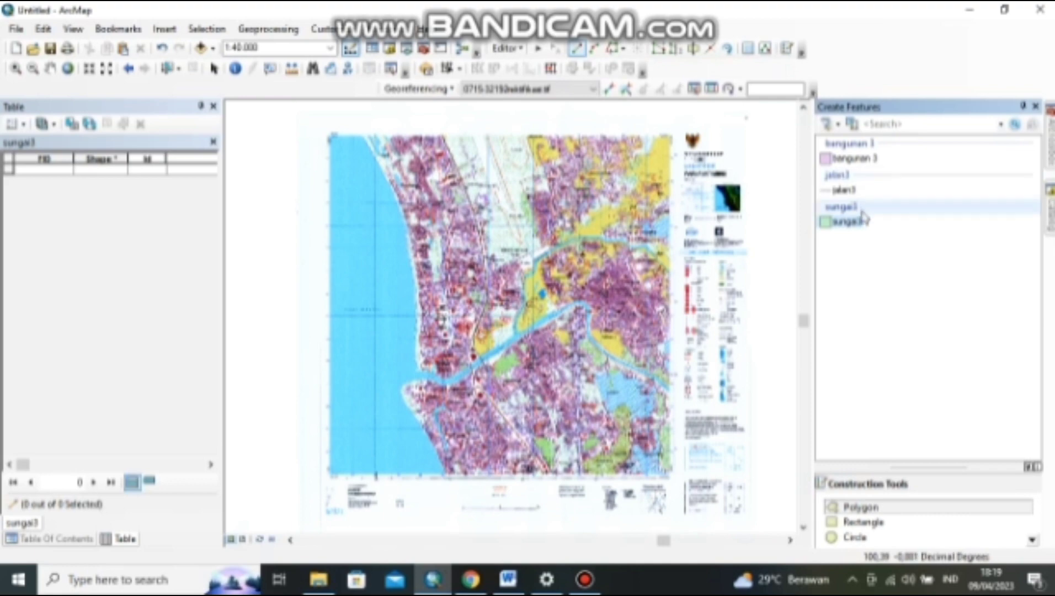
Start a sungai3 polygon where the vertical grid line meets Batang Kuranji's north bank and trace across the tributary mouth to the yellow land's corner.
scroll(547, 310, "up", 5)
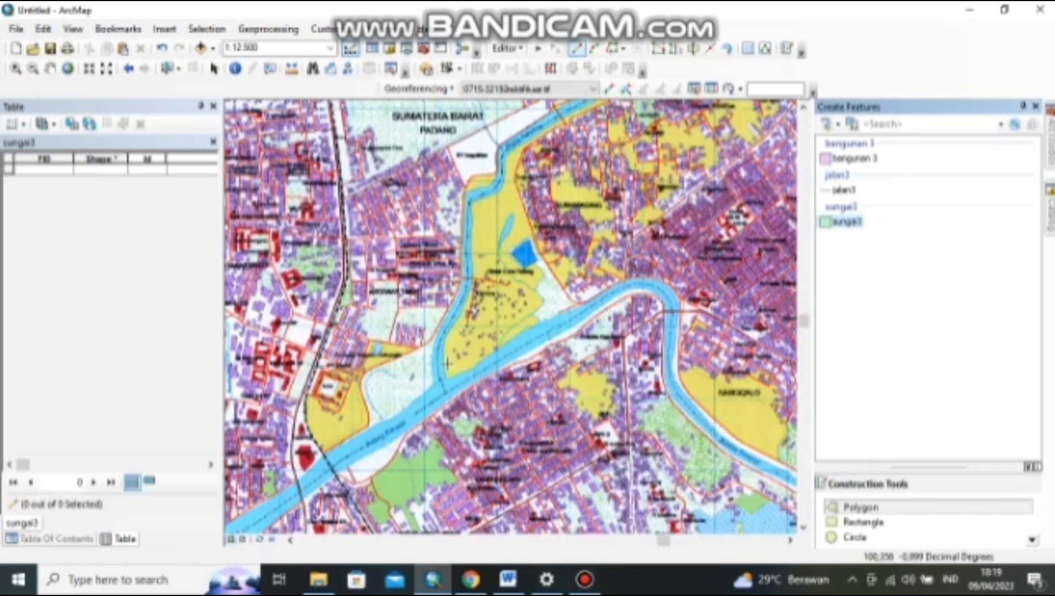
scroll(430, 402, "up", 2)
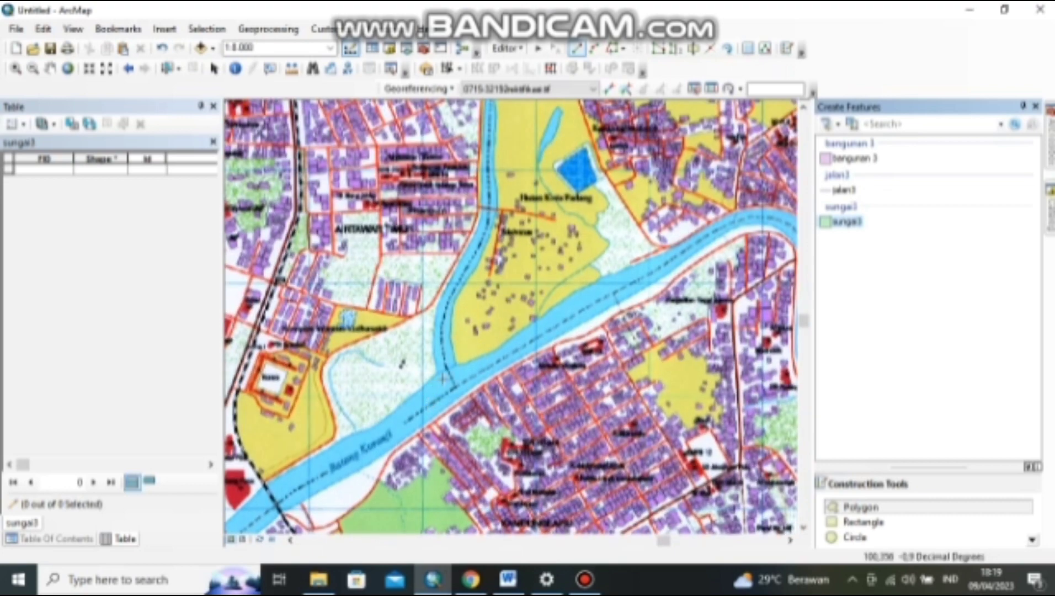
scroll(467, 343, "down", 2)
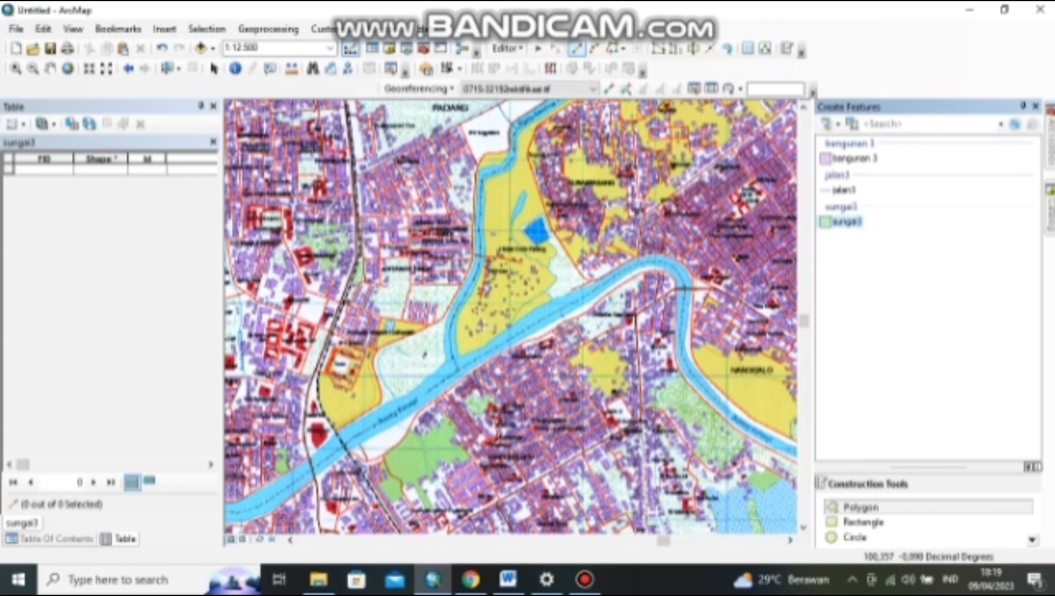
scroll(479, 330, "up", 3)
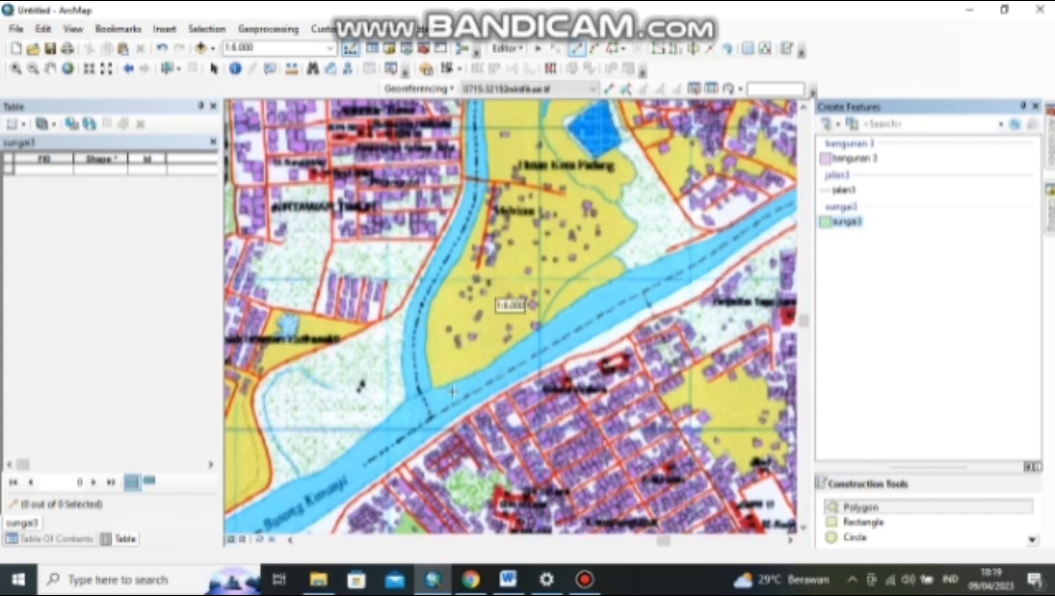
scroll(394, 428, "up", 1)
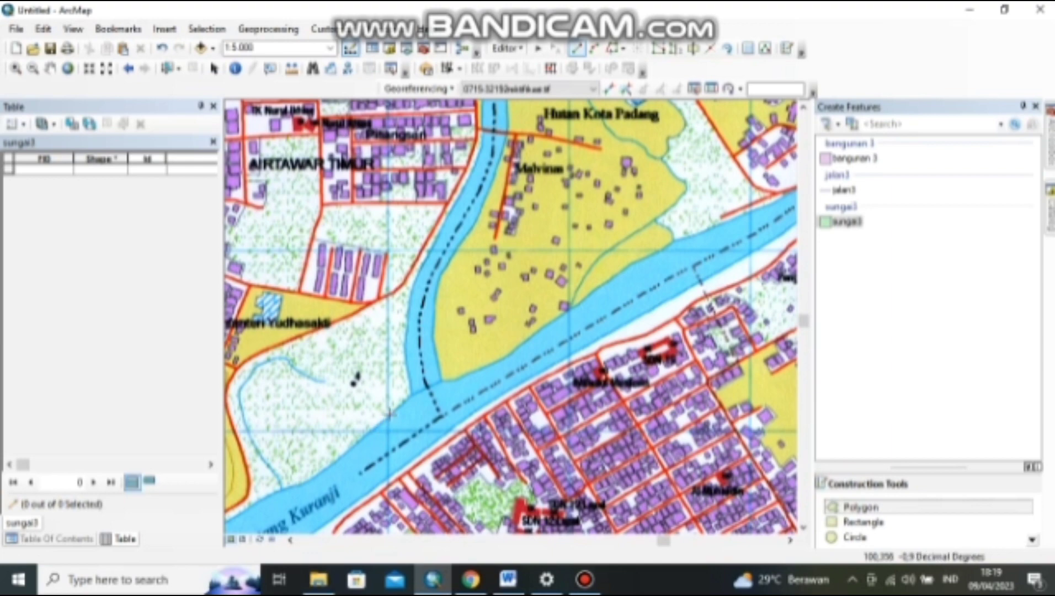
scroll(390, 413, "up", 4)
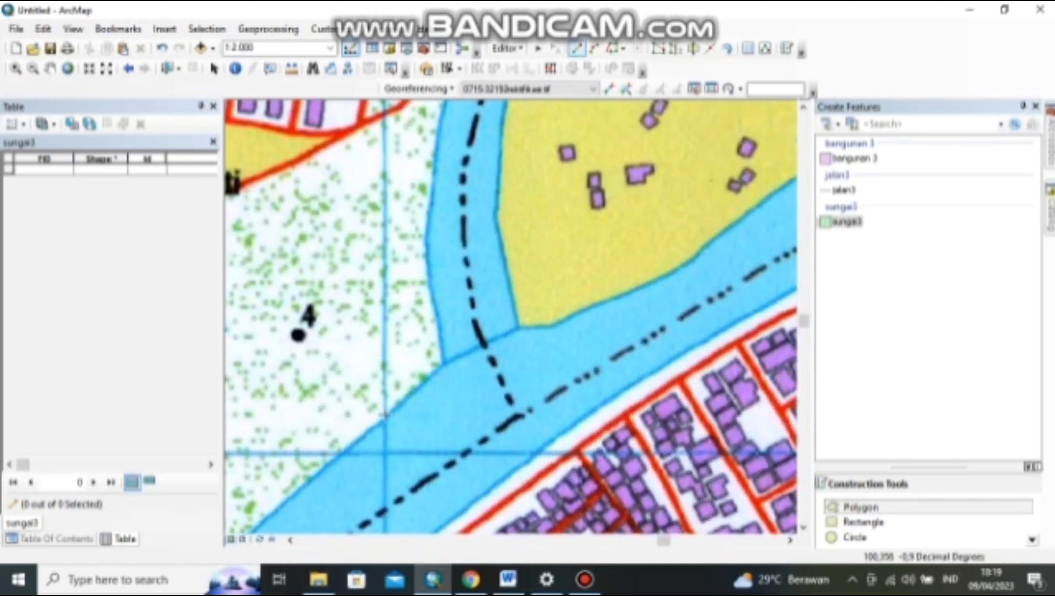
left_click(386, 416)
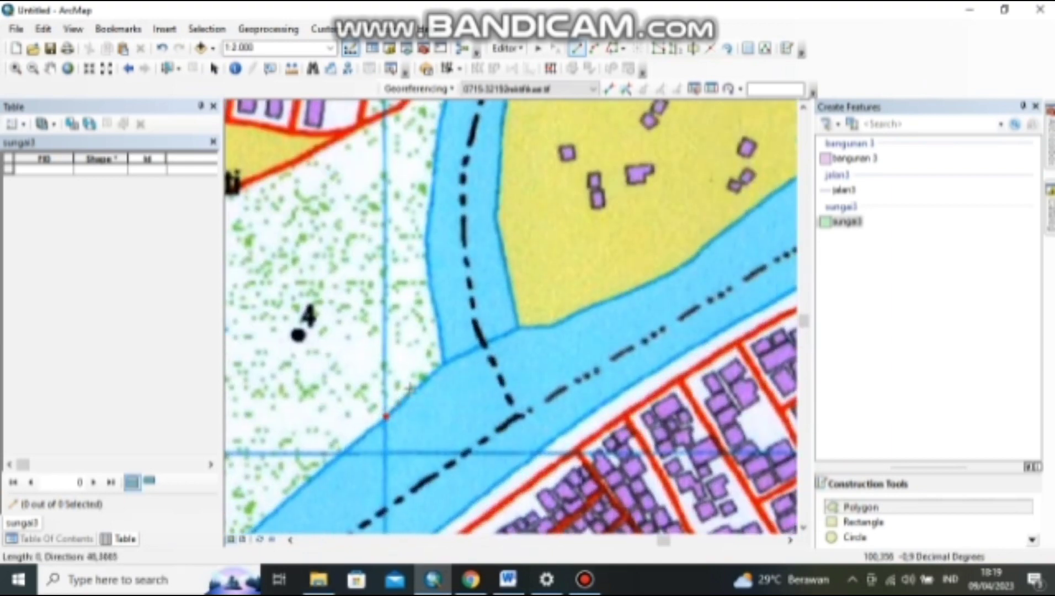
left_click(418, 391)
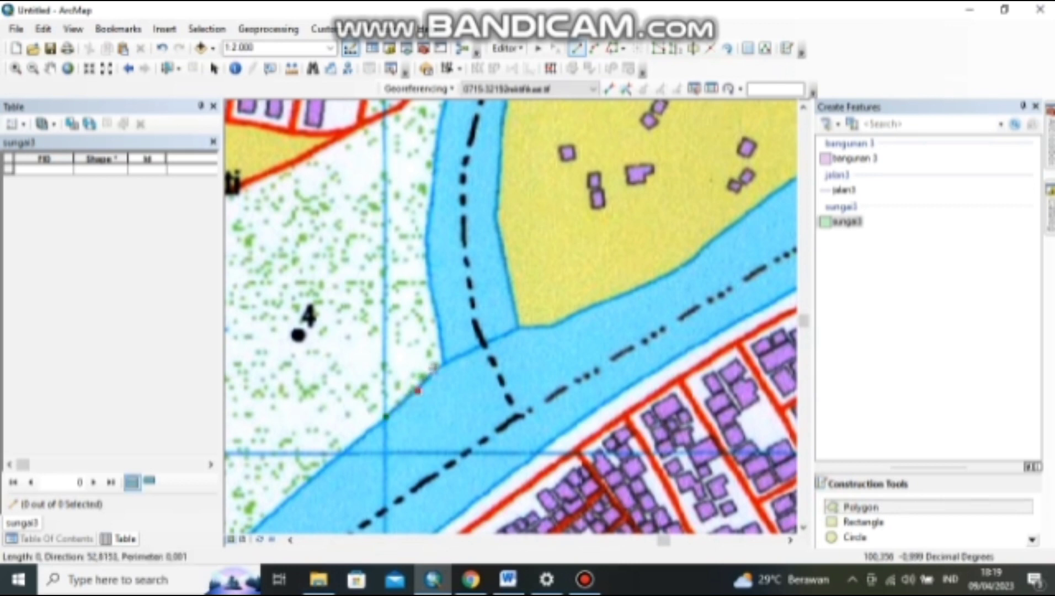
left_click(438, 367)
left_click(461, 354)
left_click(483, 348)
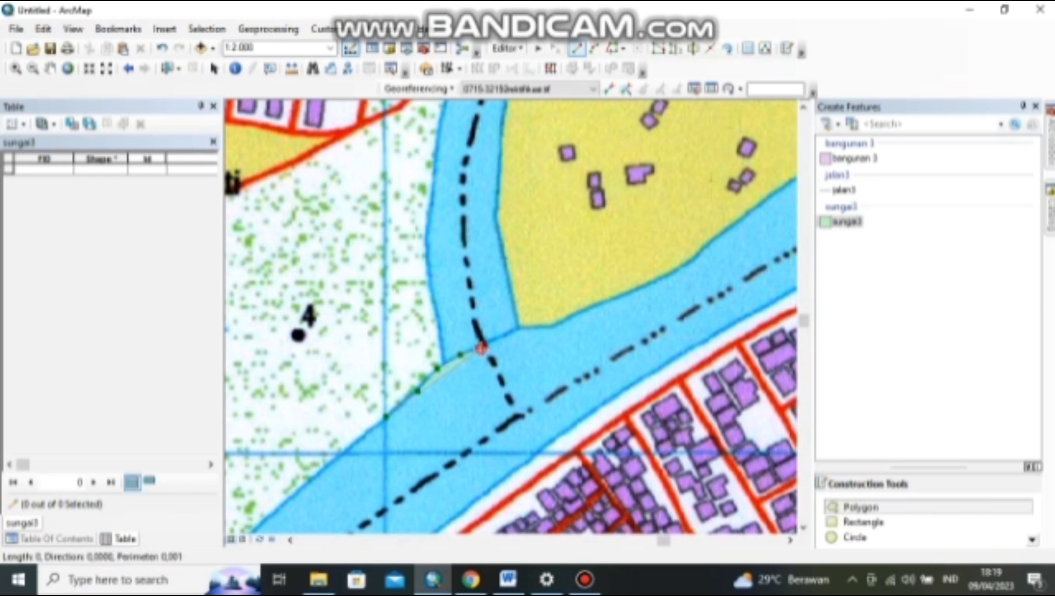
left_click(499, 336)
left_click(518, 329)
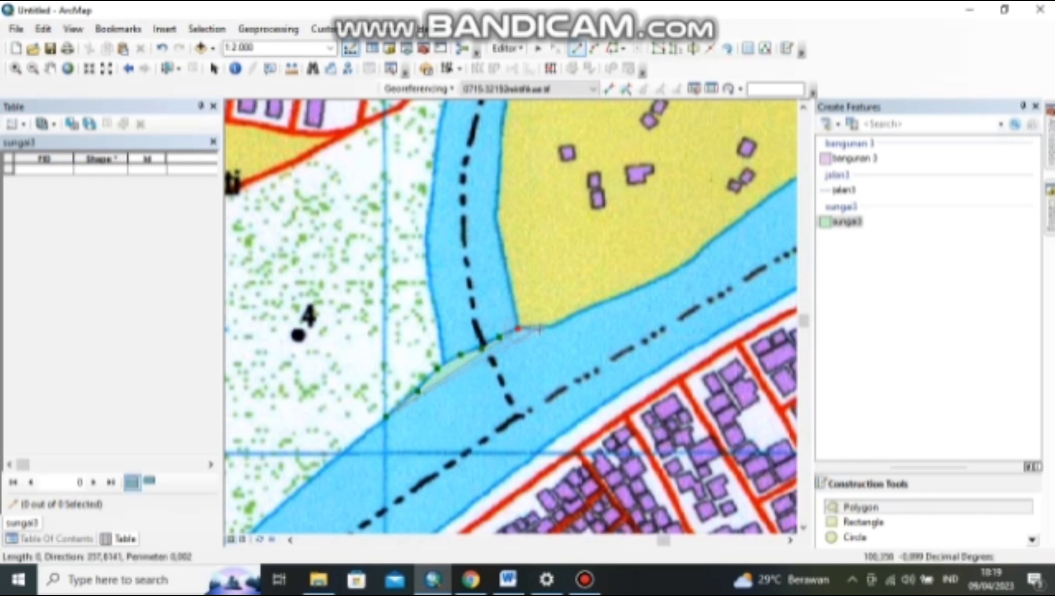
Continue the river polygon's boundary northeast from the tributary mouth along the southern edge of the yellow land.
left_click(543, 328)
left_click(559, 322)
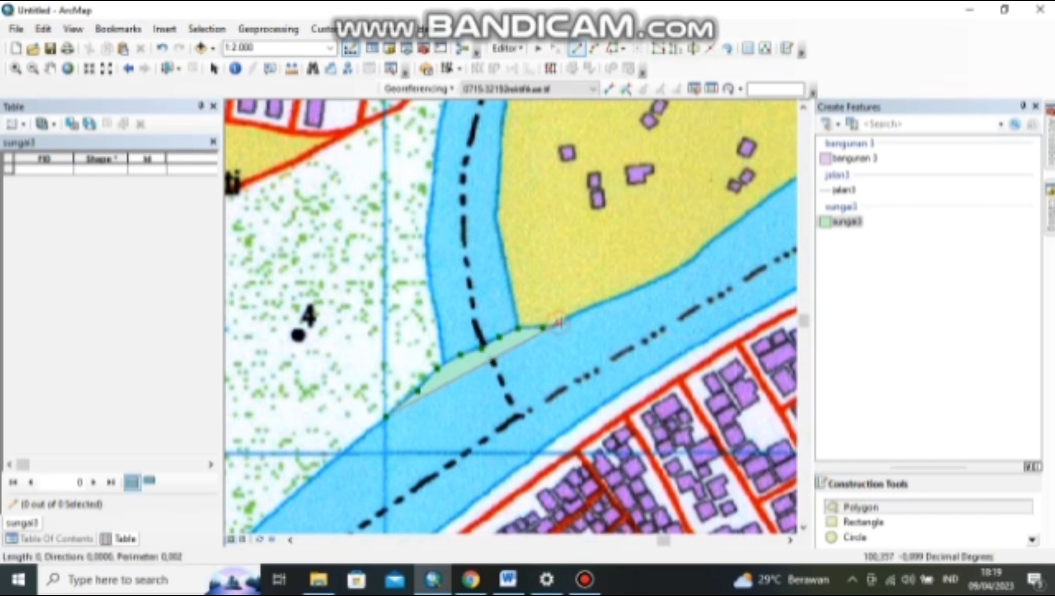
left_click(575, 313)
left_click(591, 307)
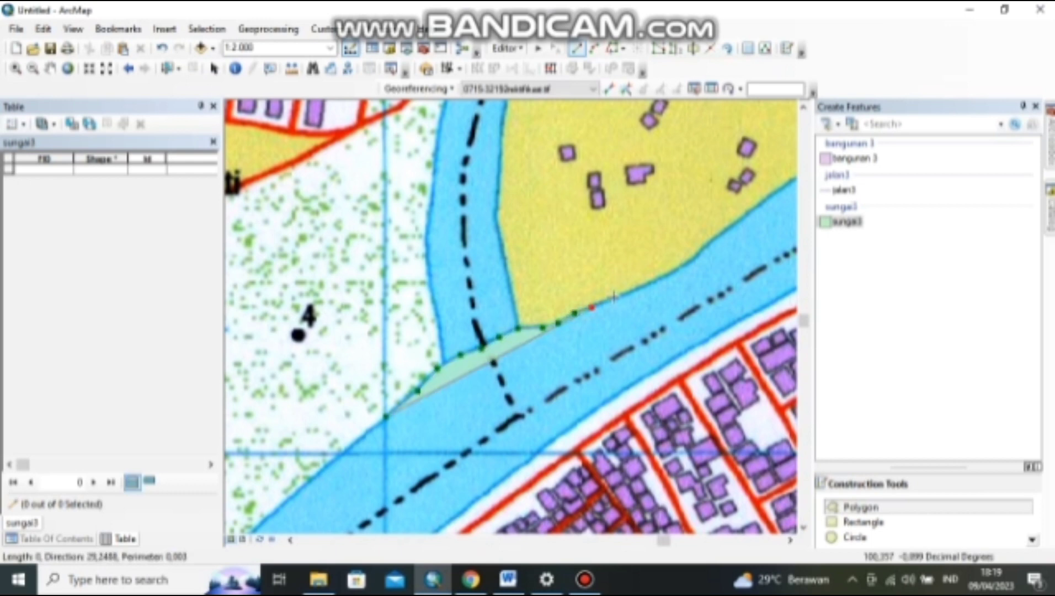
left_click(617, 298)
left_click(639, 285)
left_click(664, 279)
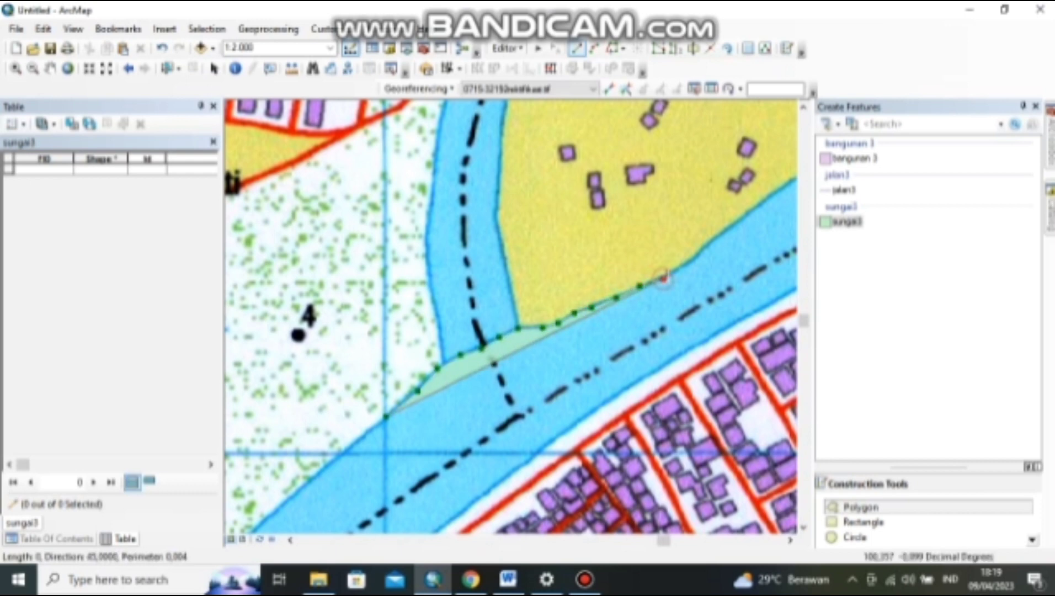
left_click(679, 268)
left_click(697, 255)
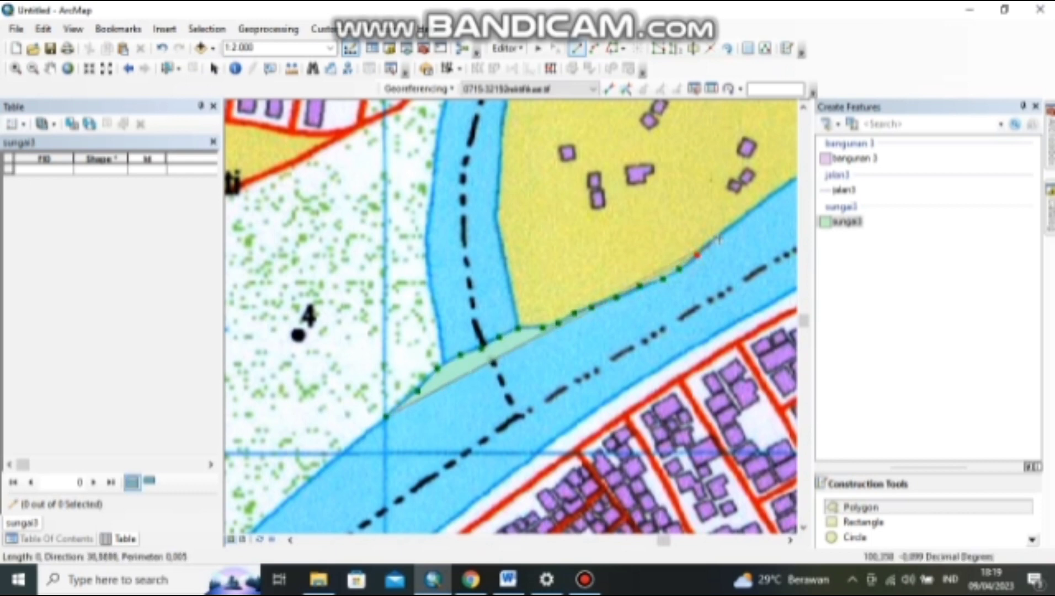
double_click(711, 247)
Extend the polygon's north-bank boundary to just past the vertical grid line where the thin stream meets the river.
mouse_move(711, 246)
left_mouse_down()
mouse_move(442, 394)
mouse_move(394, 395)
left_mouse_up()
left_click(394, 396)
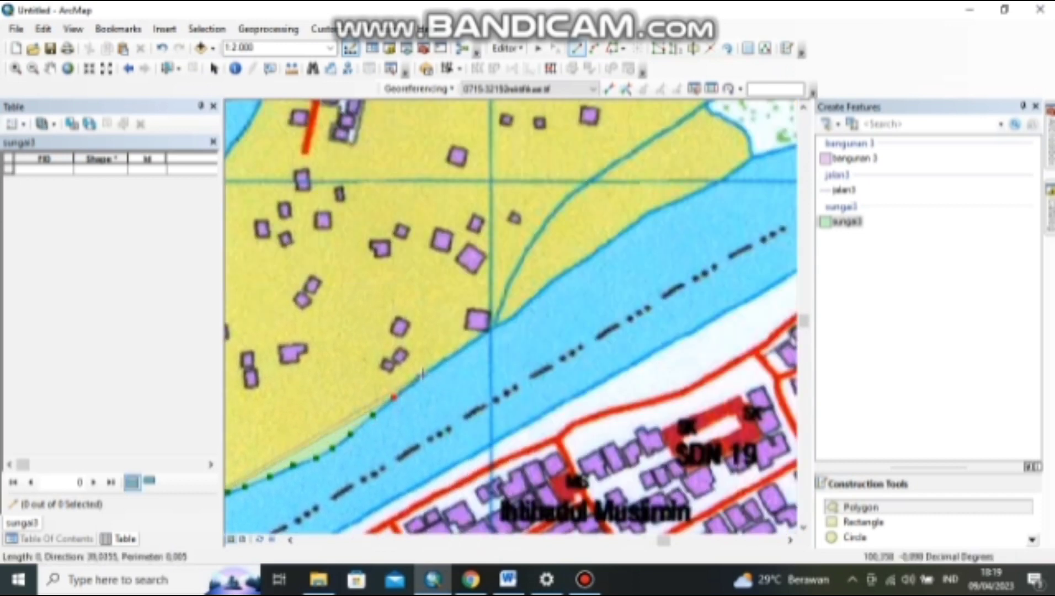
left_click(423, 374)
left_click(449, 357)
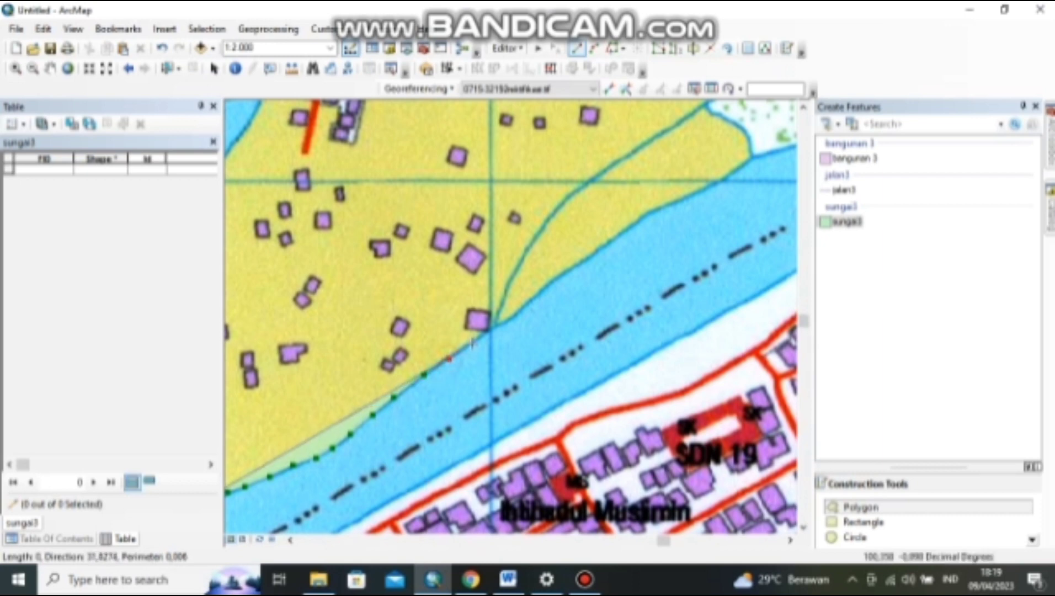
left_click(475, 341)
left_click(509, 320)
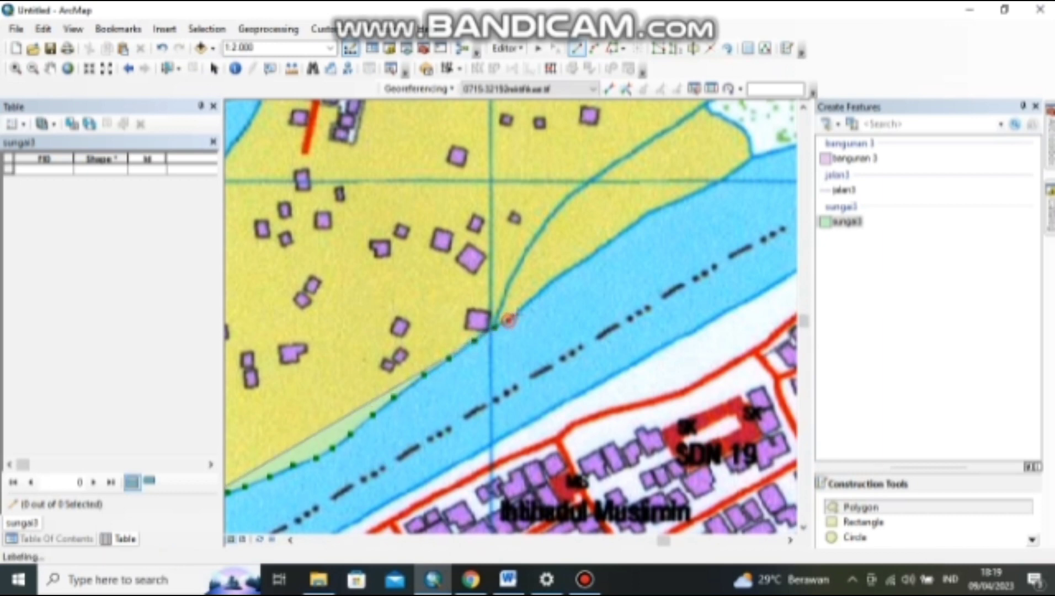
Trace the north bank from the thin stream's mouth to the eastern tip of the yellow land.
left_click(533, 298)
left_click(552, 280)
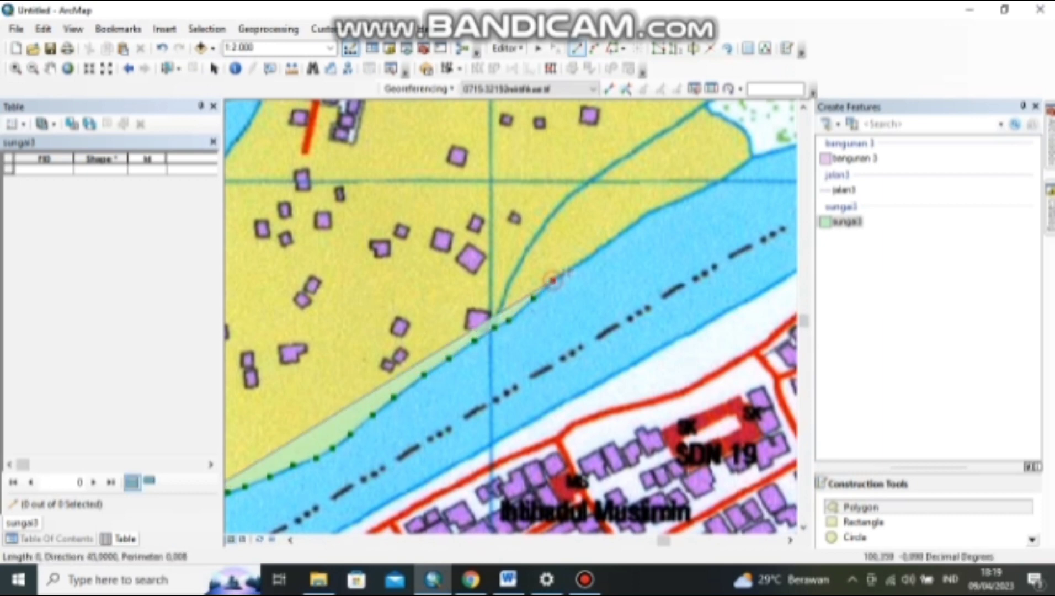
left_click(575, 267)
left_click(595, 253)
left_click(614, 241)
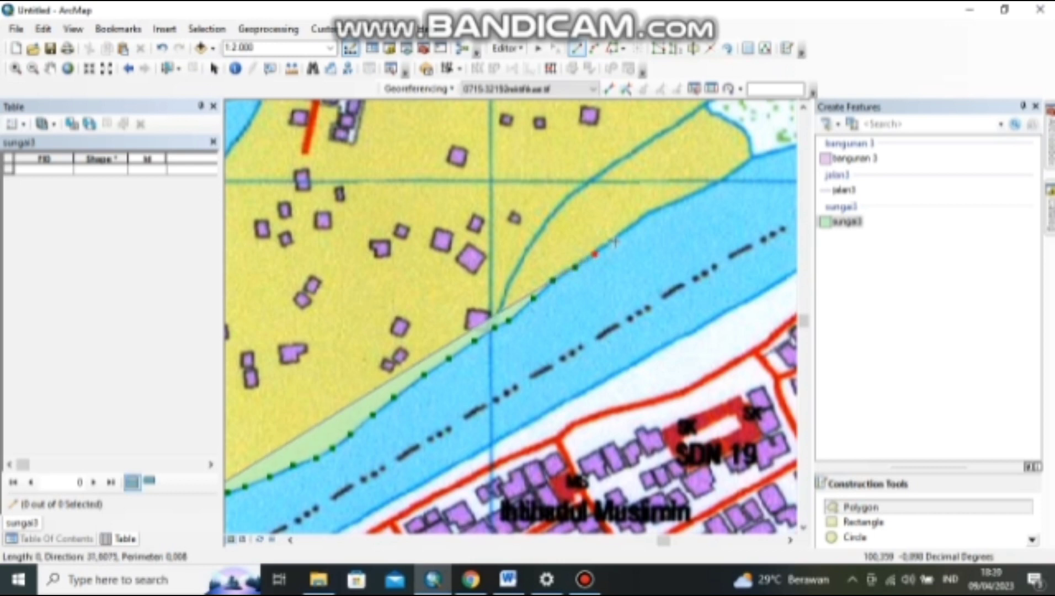
left_click(635, 221)
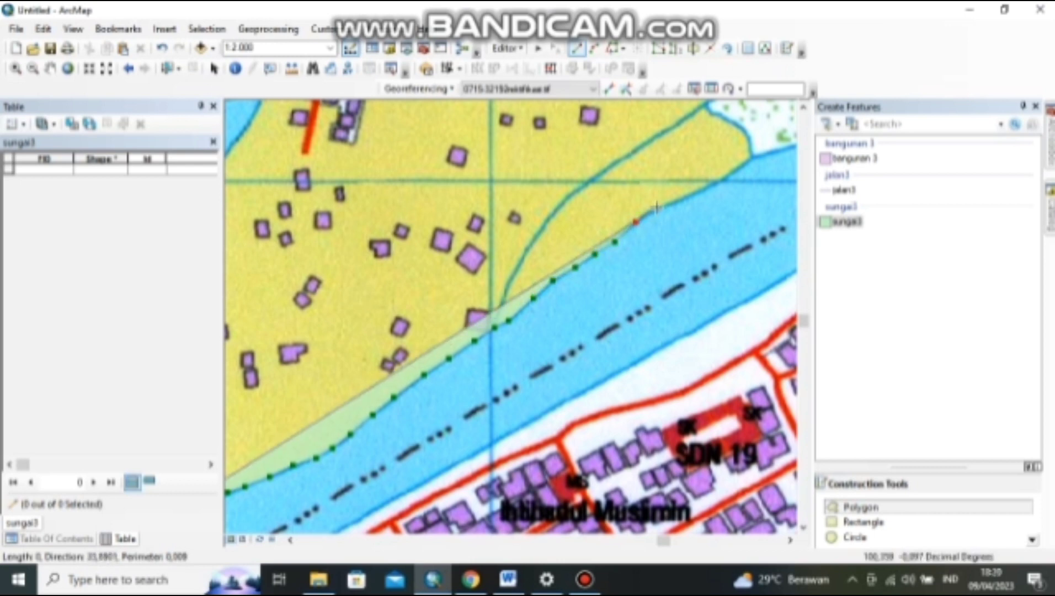
left_click(657, 207)
left_click(686, 197)
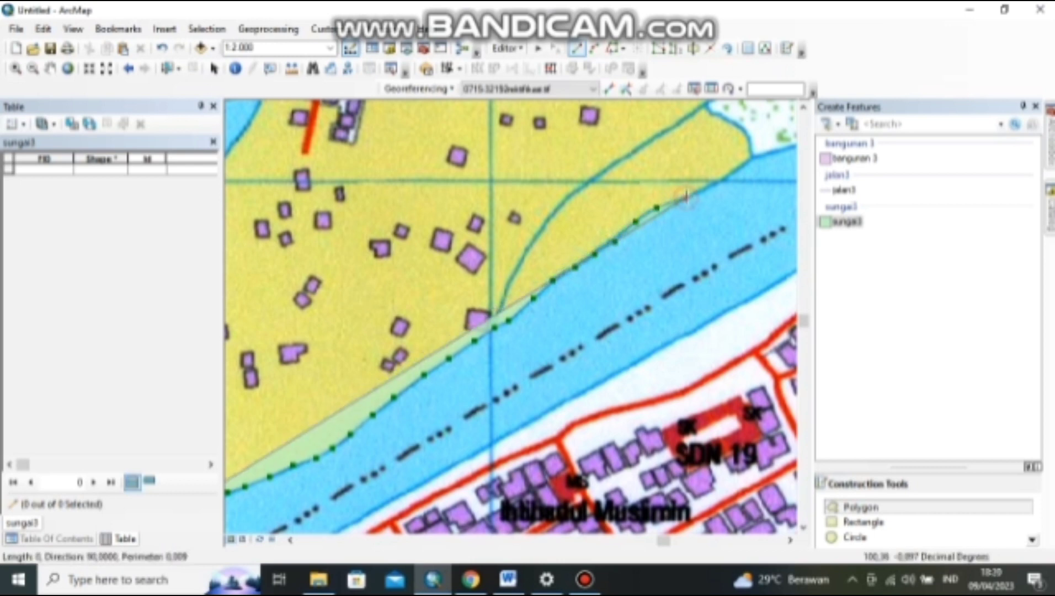
left_click(706, 189)
left_click(737, 170)
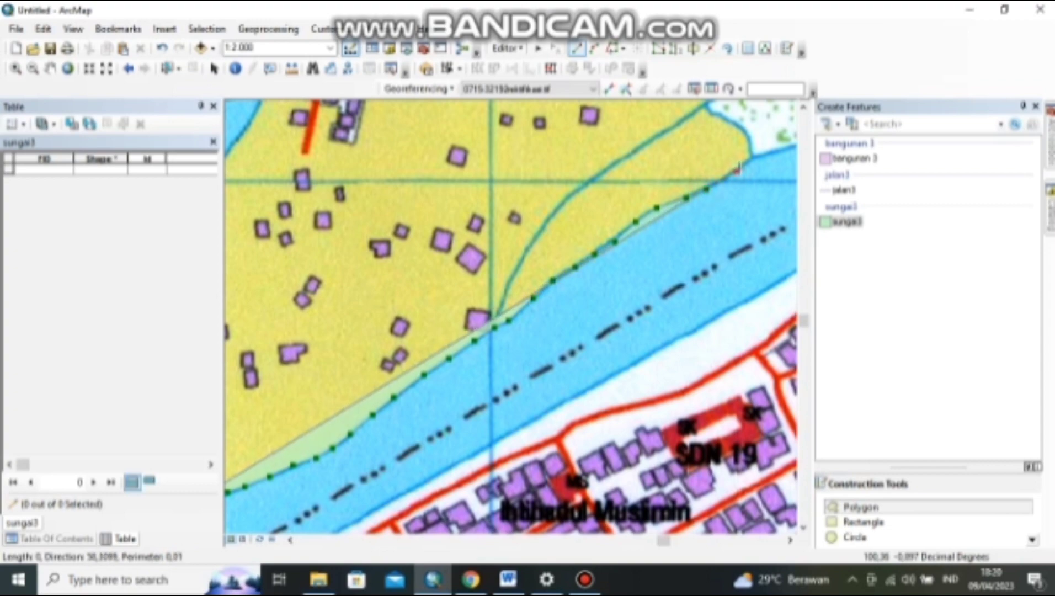
left_click(751, 160)
Trace the north bank past the green-dotted vegetation to the next vertical grid line, below the red road.
left_click_drag(751, 160, 323, 343)
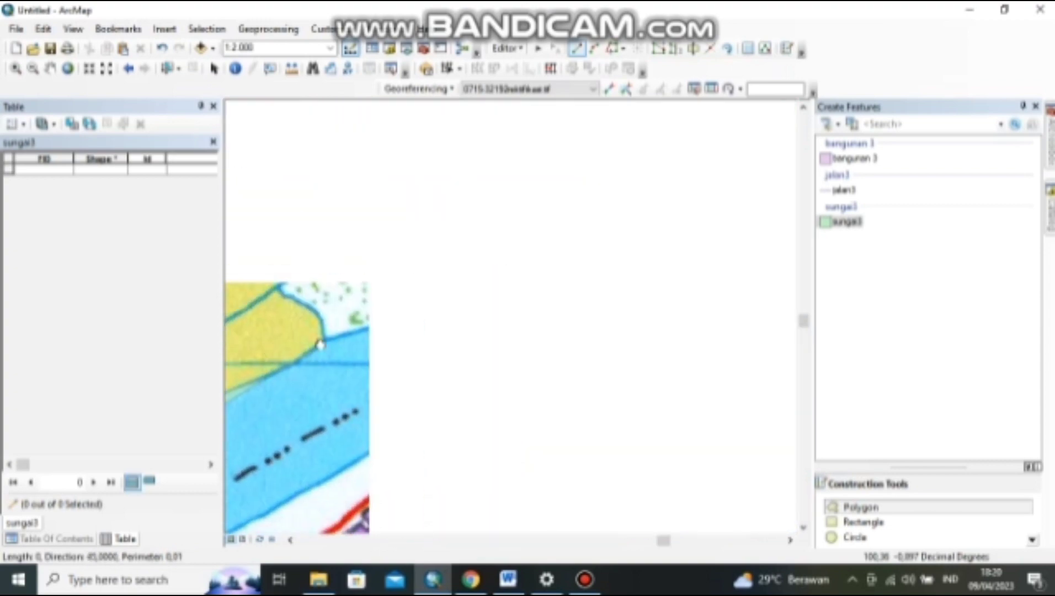
left_click(371, 328)
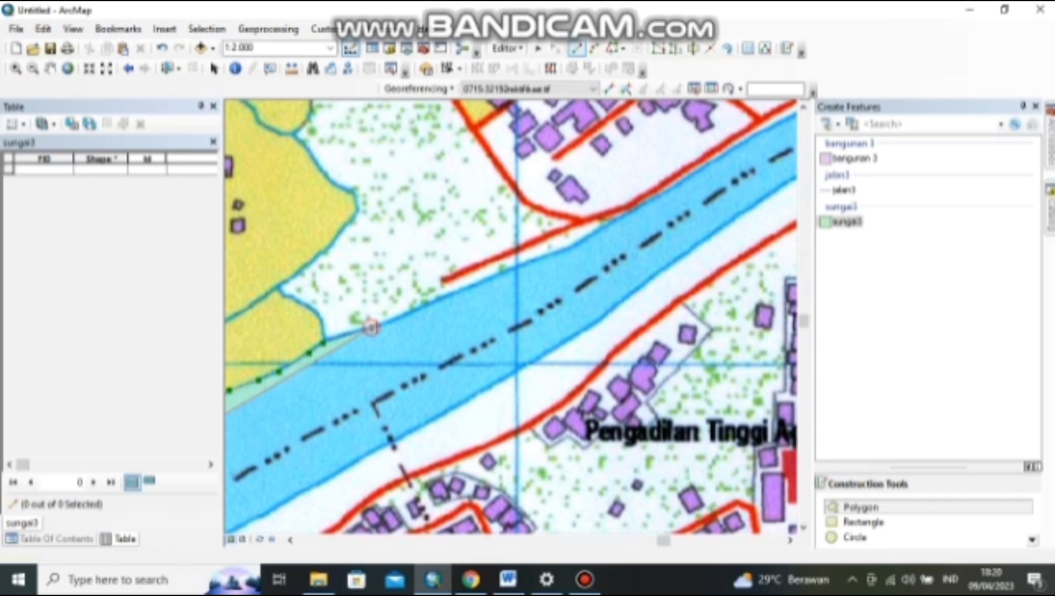
left_click(418, 309)
left_click(444, 298)
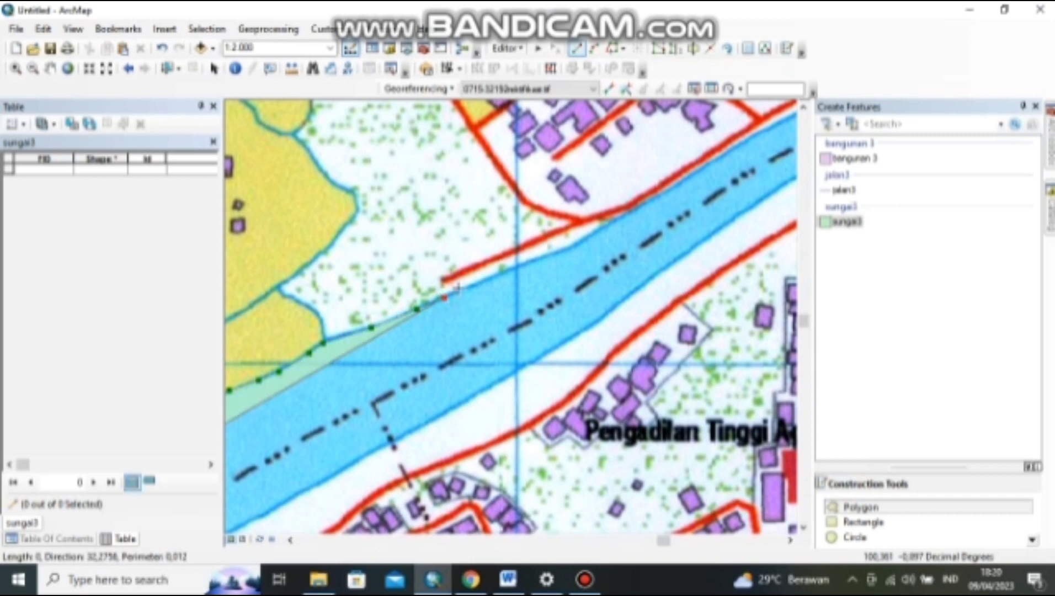
left_click(471, 288)
left_click(499, 273)
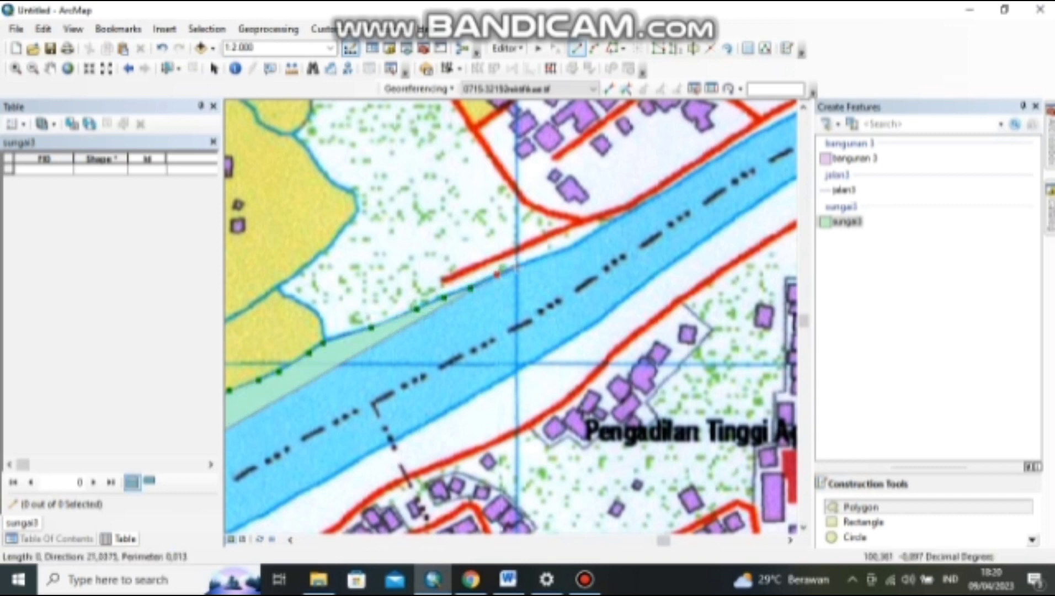
left_click(517, 266)
Take the polygon boundary straight across the river along the grid line and trace the south bank back southwest past the dashed boundary line.
left_click(517, 372)
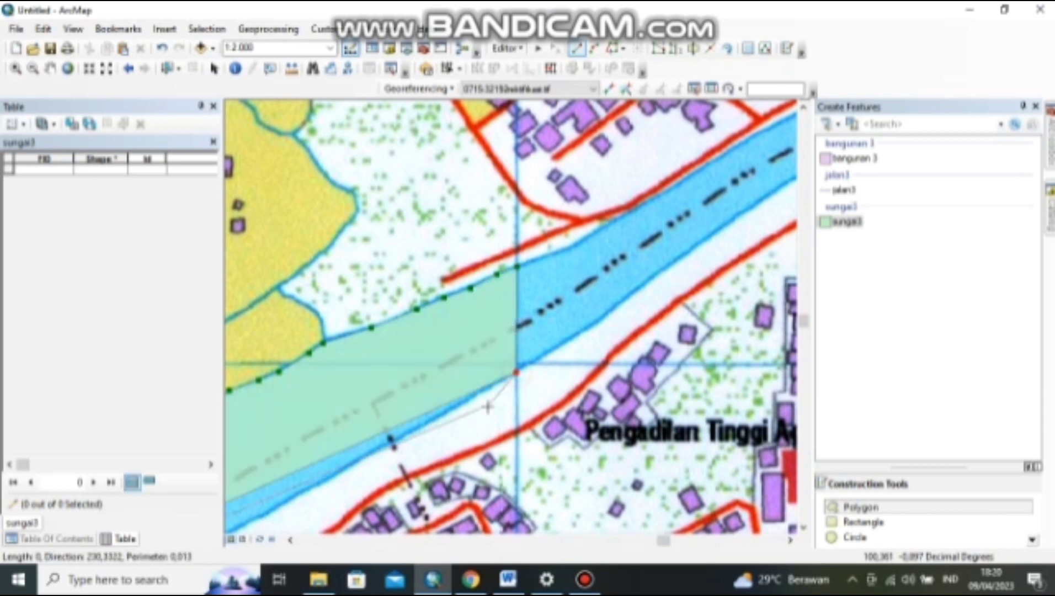
left_click(466, 399)
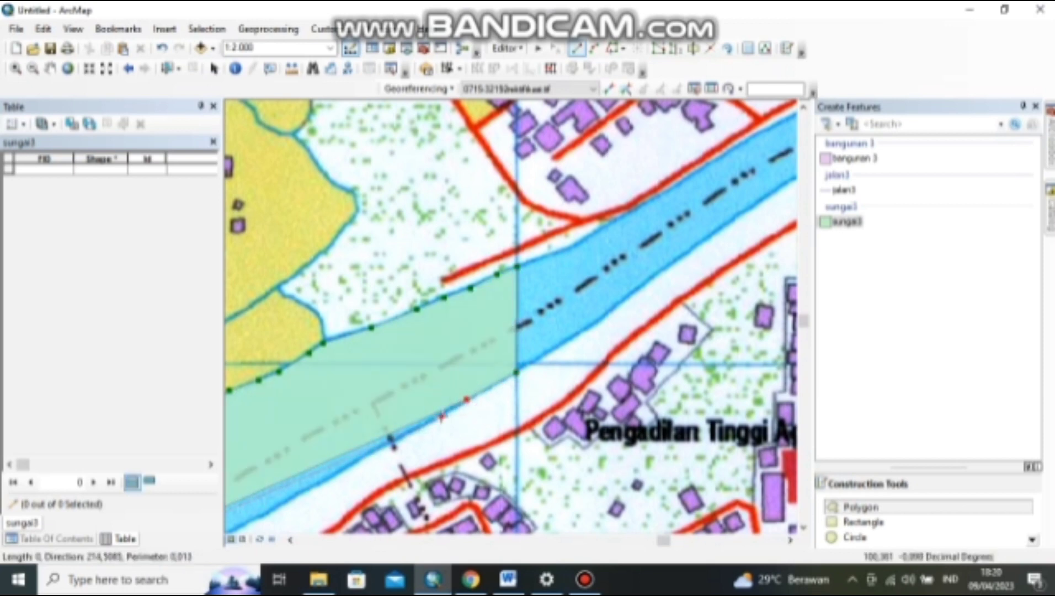
left_click(441, 415)
left_click(405, 434)
left_click(380, 448)
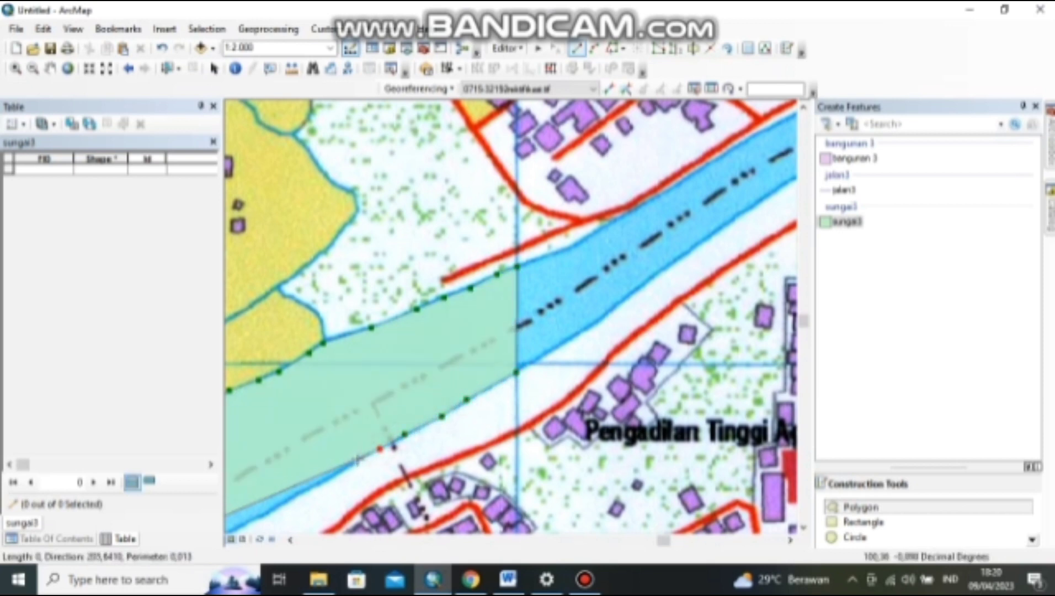
Continue the sungai3 polygon southwest along the river's southern bank, placing vertices from the dashed boundary line crossing onward.
left_click(354, 463)
left_click(325, 479)
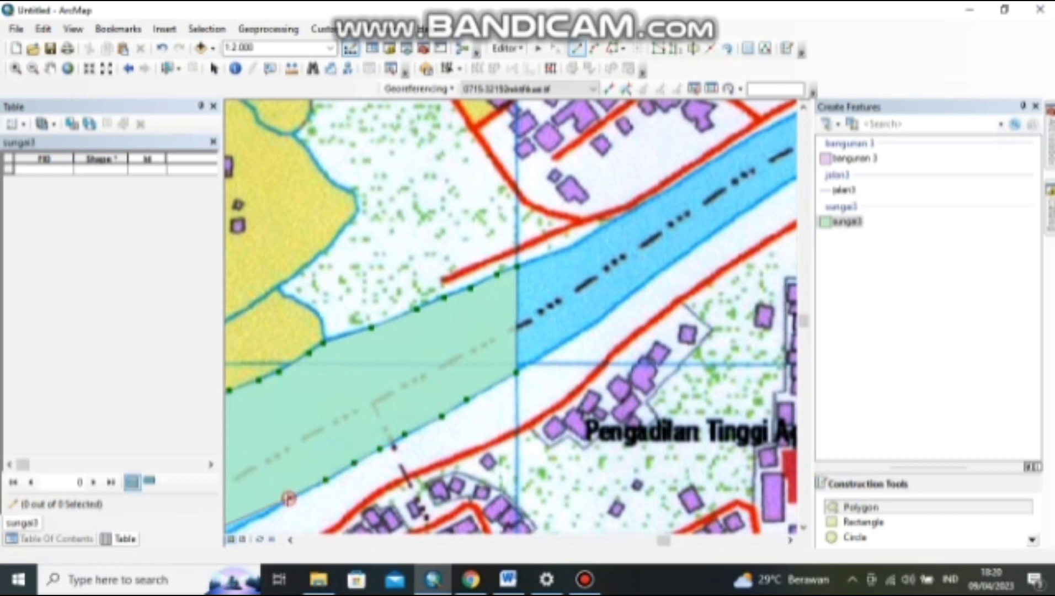
left_click(288, 498)
left_click(269, 512)
left_click(251, 519)
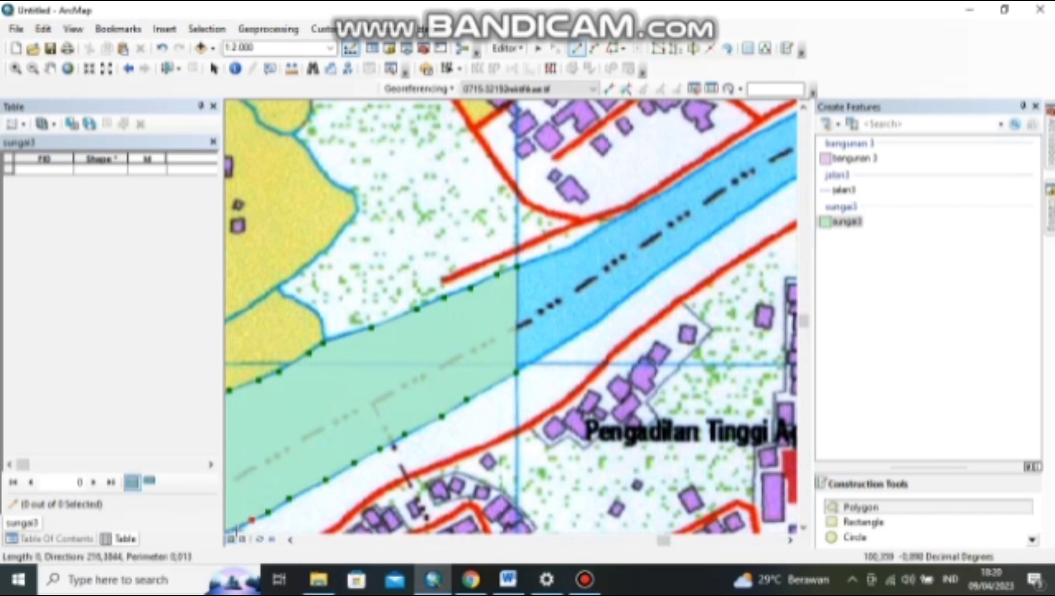
Trace the river's southern bank past the SDN 19 block up to the vertical grid line, extending the sungai3 polygon.
mouse_move(232, 529)
left_mouse_down()
mouse_move(471, 310)
mouse_move(631, 204)
left_mouse_up()
left_click(631, 204)
left_click(604, 221)
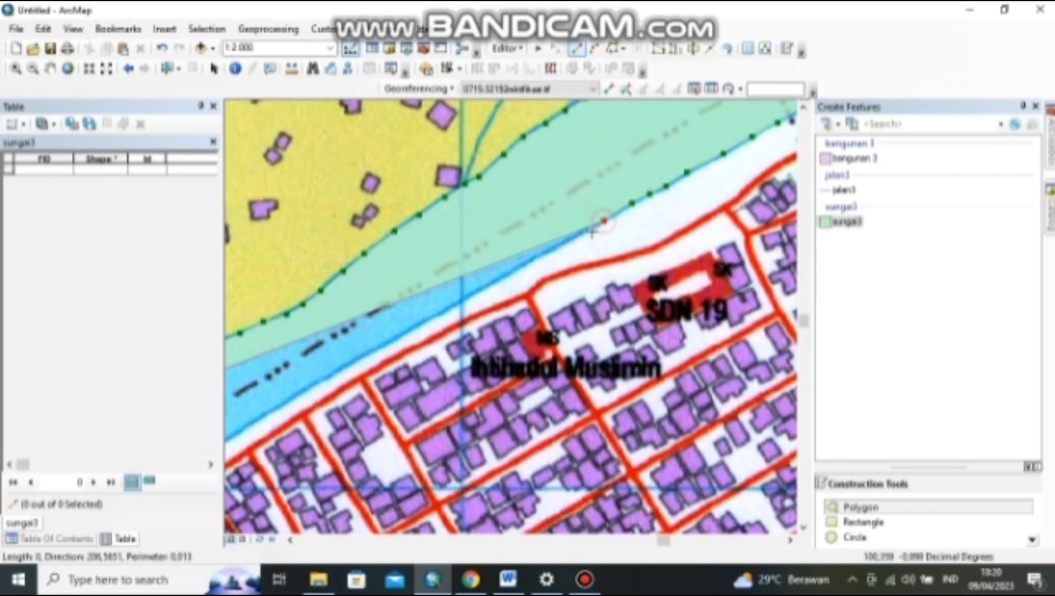
left_click(579, 233)
left_click(559, 246)
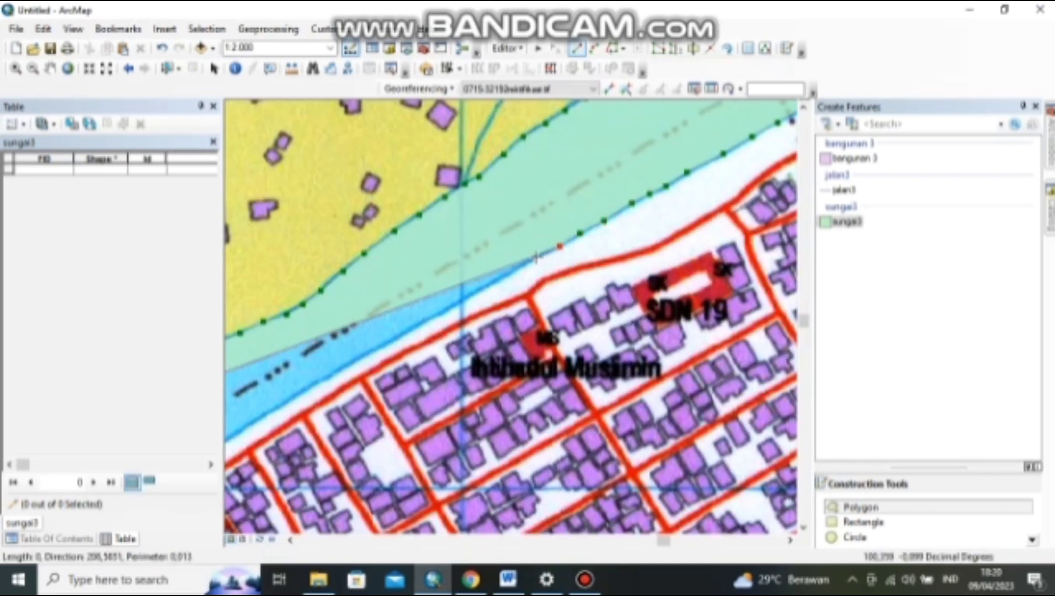
left_click(534, 256)
left_click(518, 270)
left_click(491, 281)
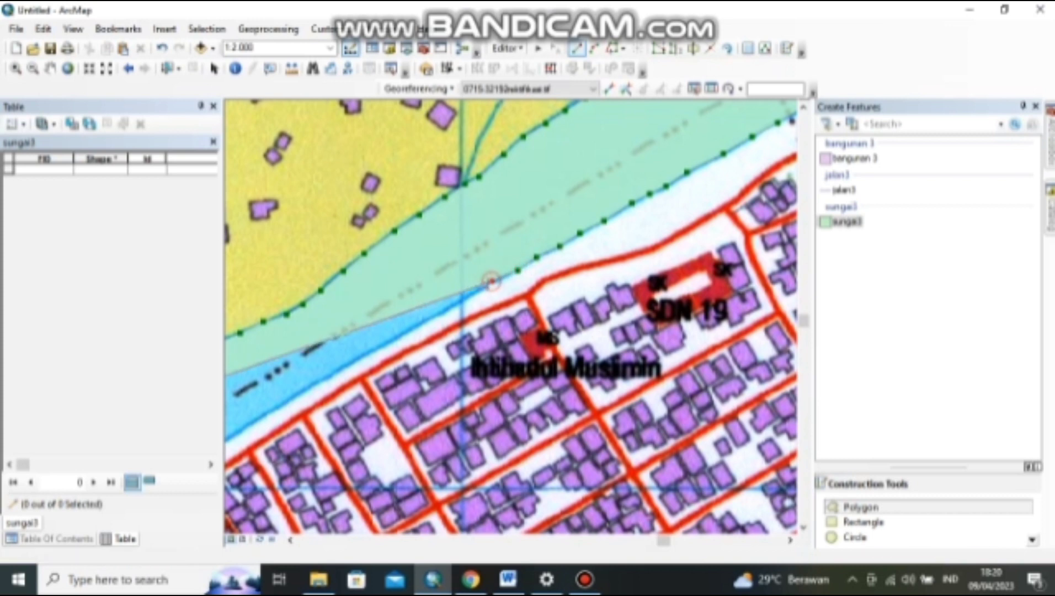
left_click(469, 296)
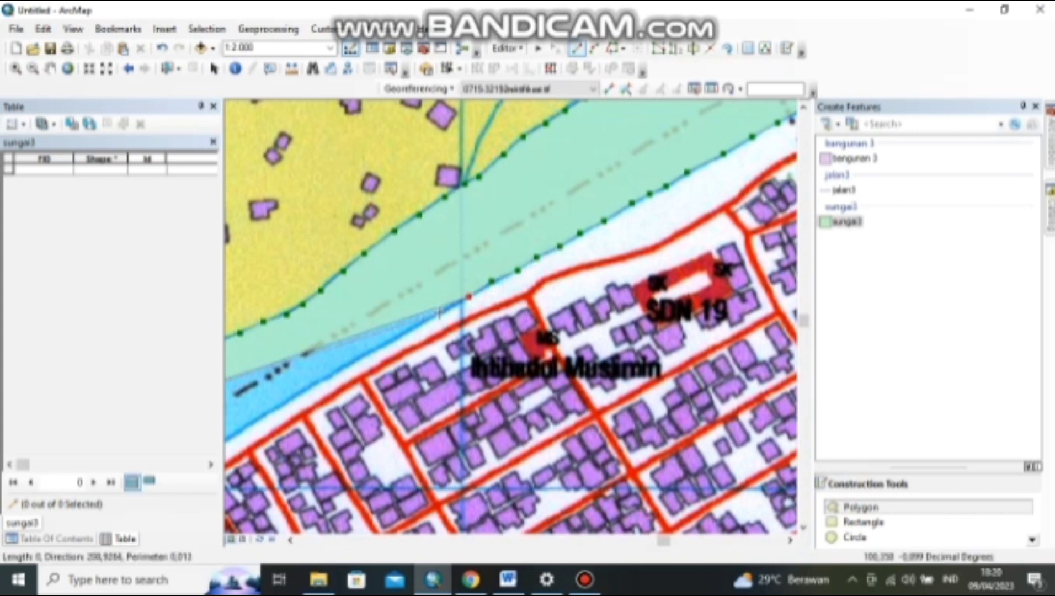
Extend the sungai3 polygon along the southern bank from the vertical grid line past the housing blocks west of the mosque.
left_click(439, 312)
left_click(415, 326)
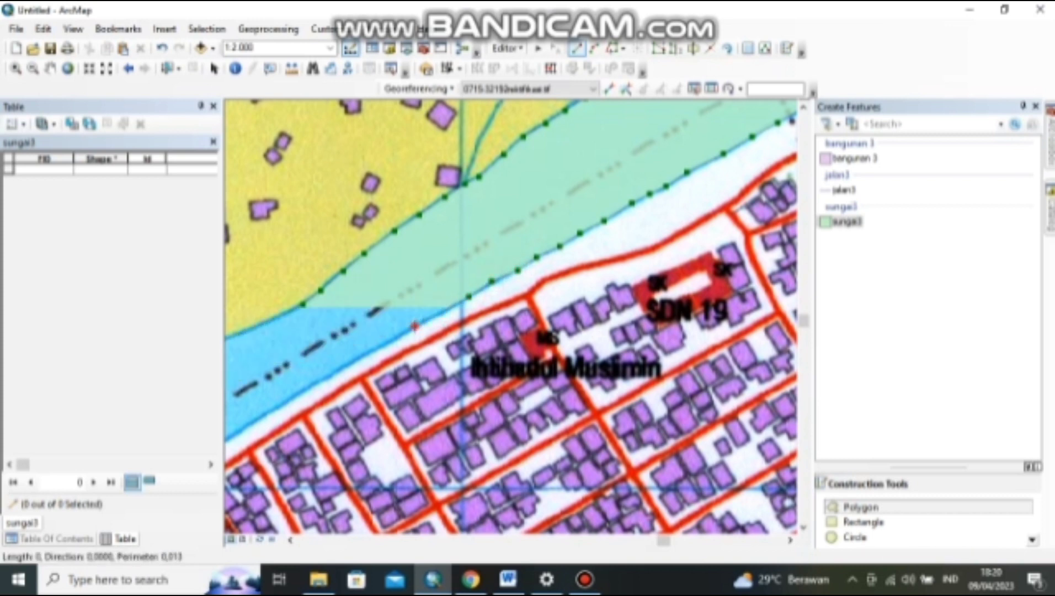
left_click(390, 341)
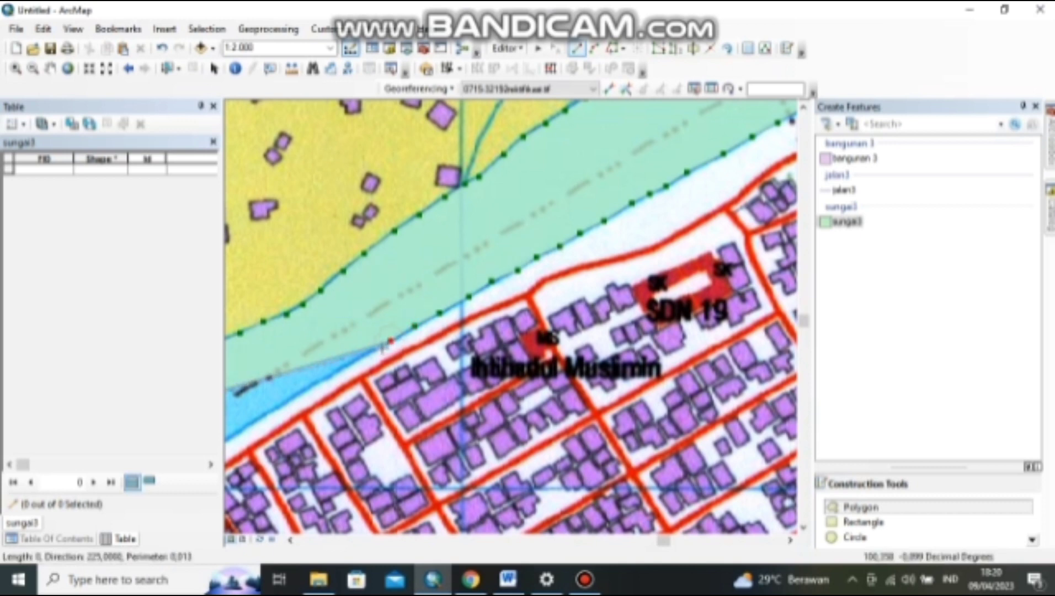
left_click(364, 354)
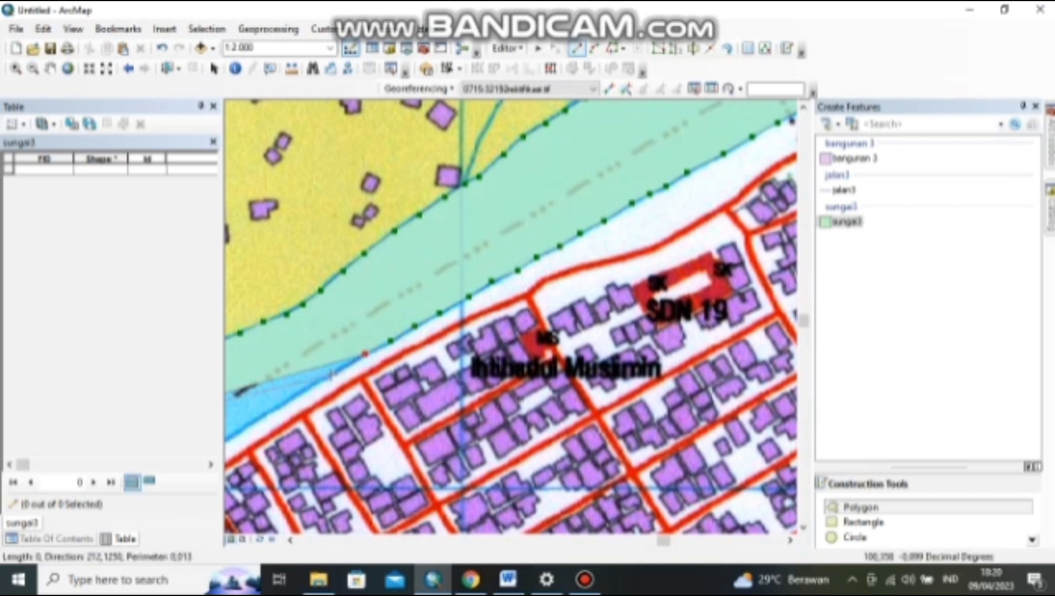
left_click(313, 385)
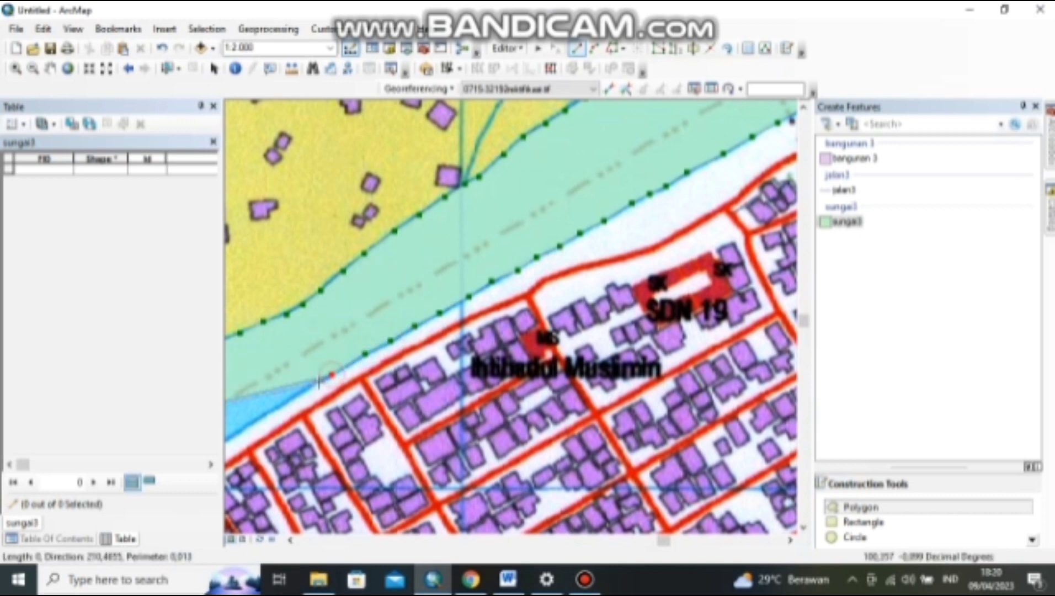
left_click(291, 398)
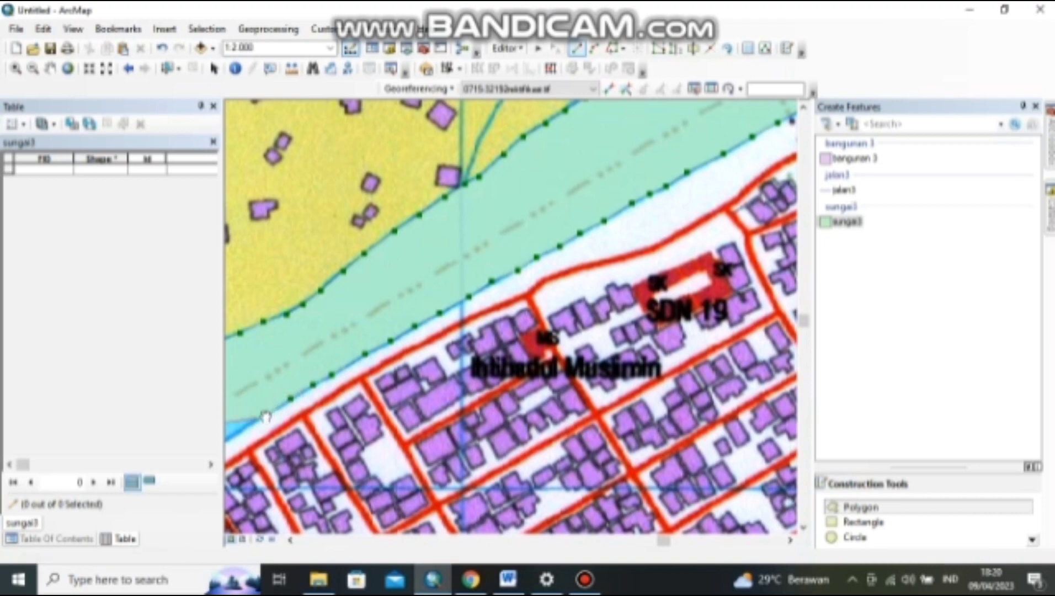
Trace the remaining southern bank to the vertical grid line southwest of the tributary junction and finish the sungai3 polygon there.
left_click_drag(266, 416, 616, 225)
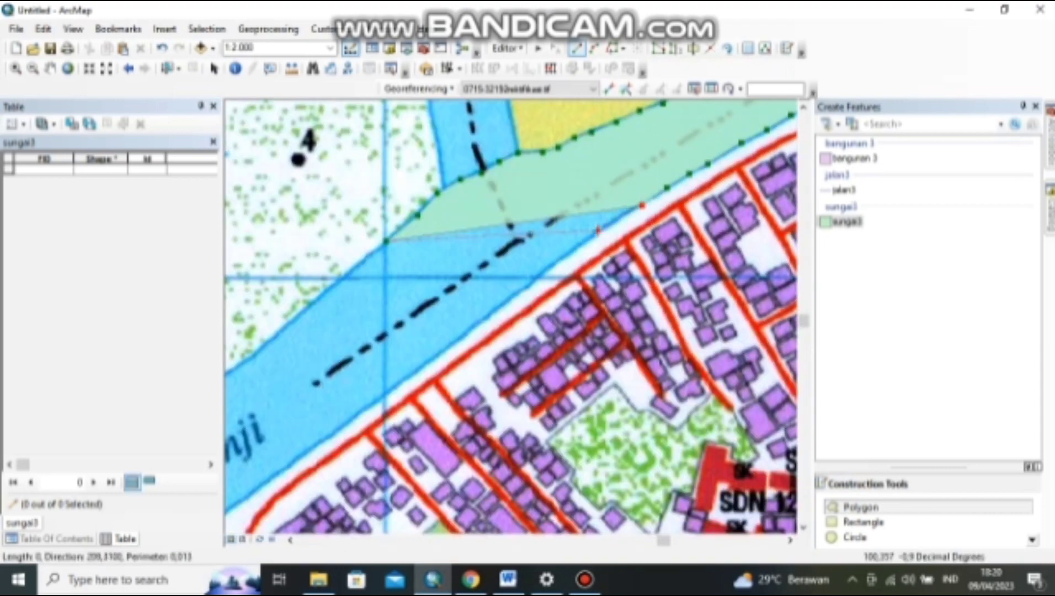
left_click(598, 229)
left_click(574, 251)
left_click(550, 262)
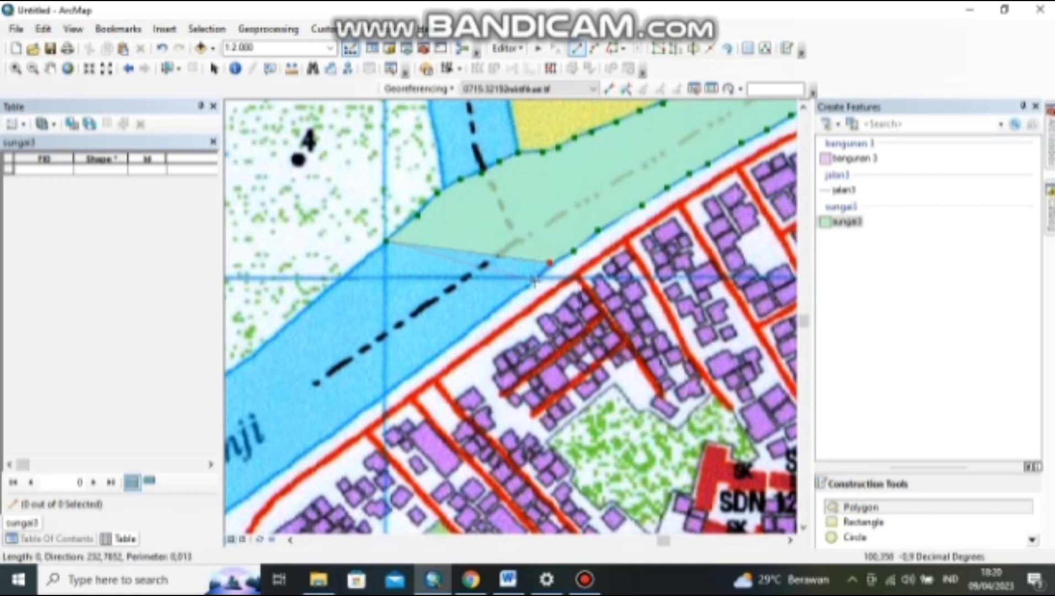
left_click(535, 282)
left_click(509, 298)
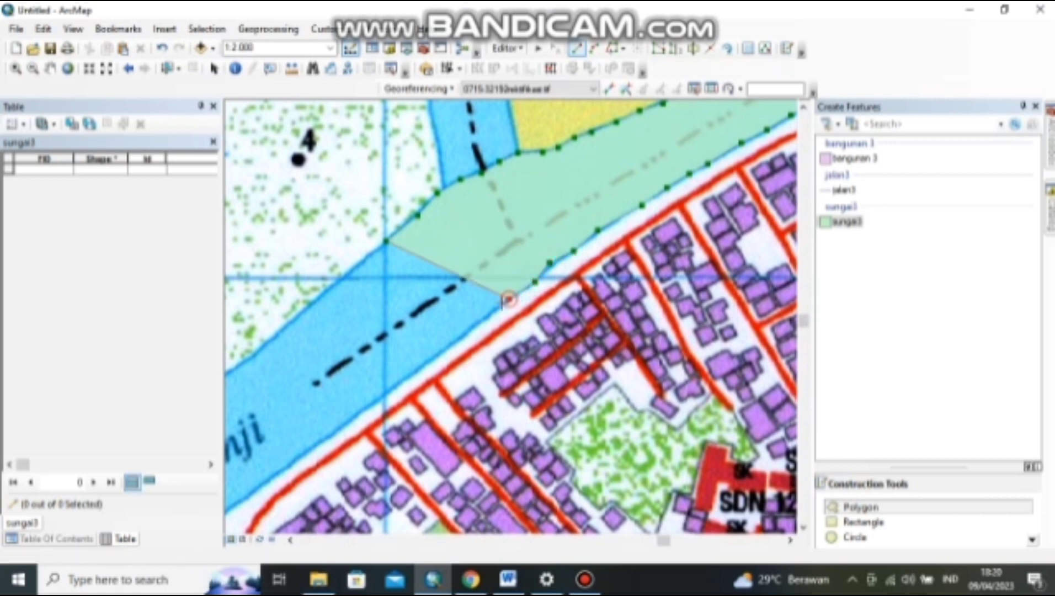
left_click(482, 319)
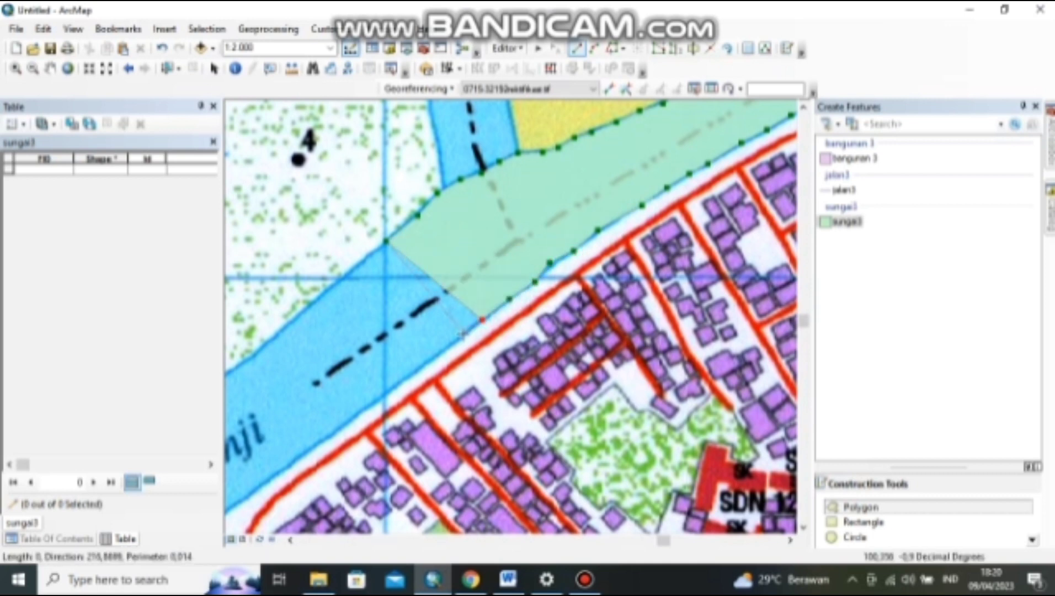
left_click(463, 335)
left_click(430, 358)
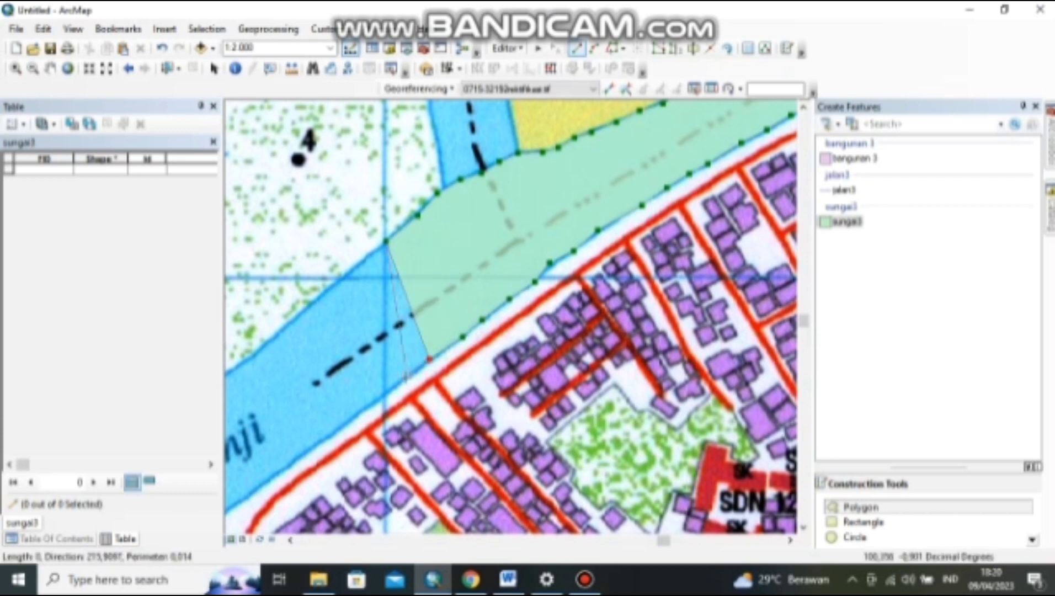
left_click(406, 377)
double_click(387, 391)
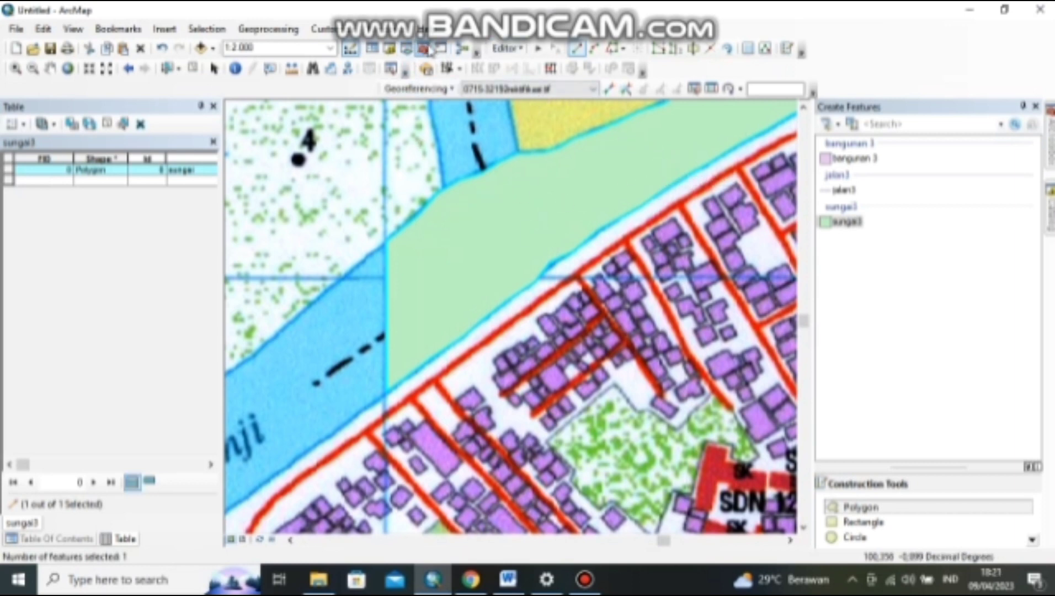
left_click(426, 50)
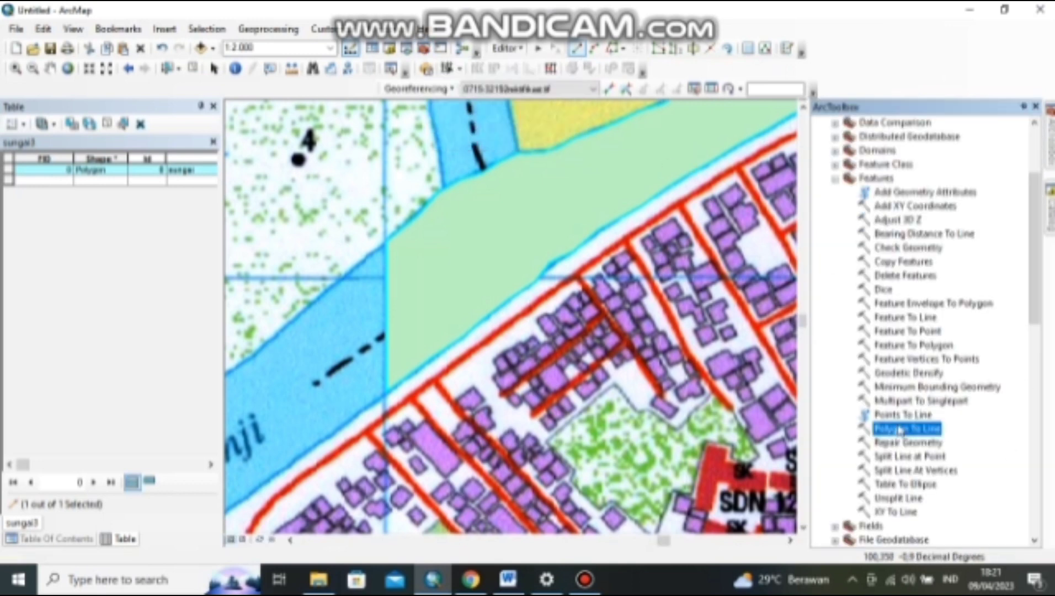
double_click(905, 427)
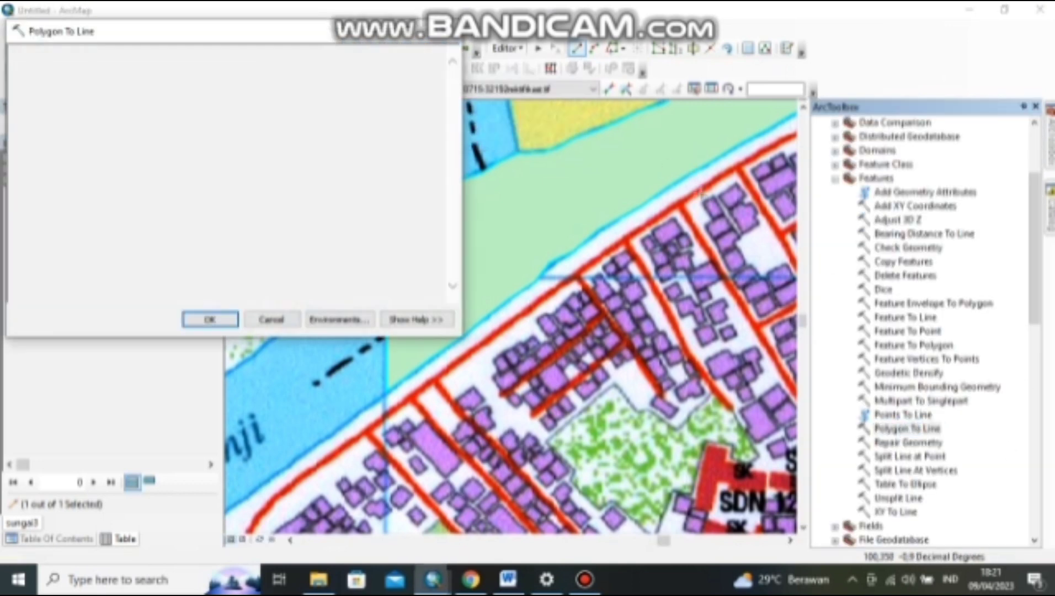
left_click(404, 75)
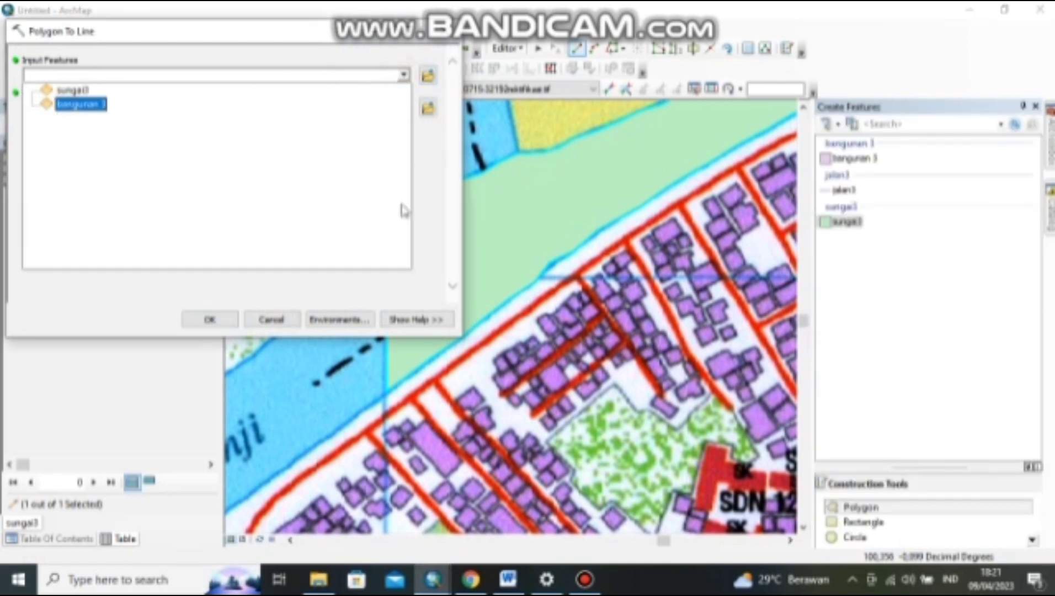
left_click(271, 319)
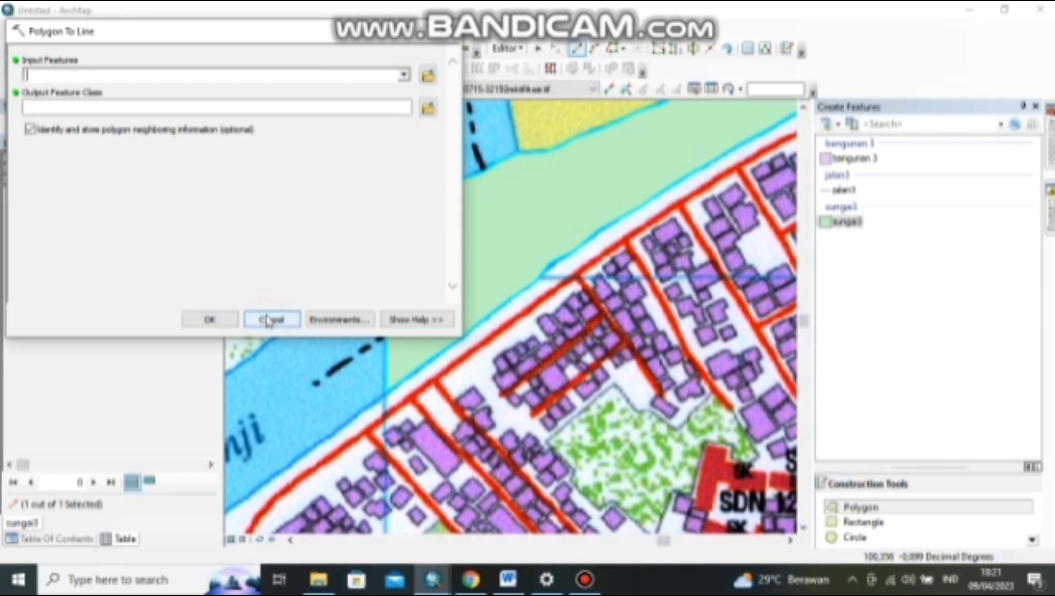
left_click(270, 319)
Save the edits and convert the sungai3 polygon layer to lines with Polygon To Line, using the default output feature class.
left_click(504, 48)
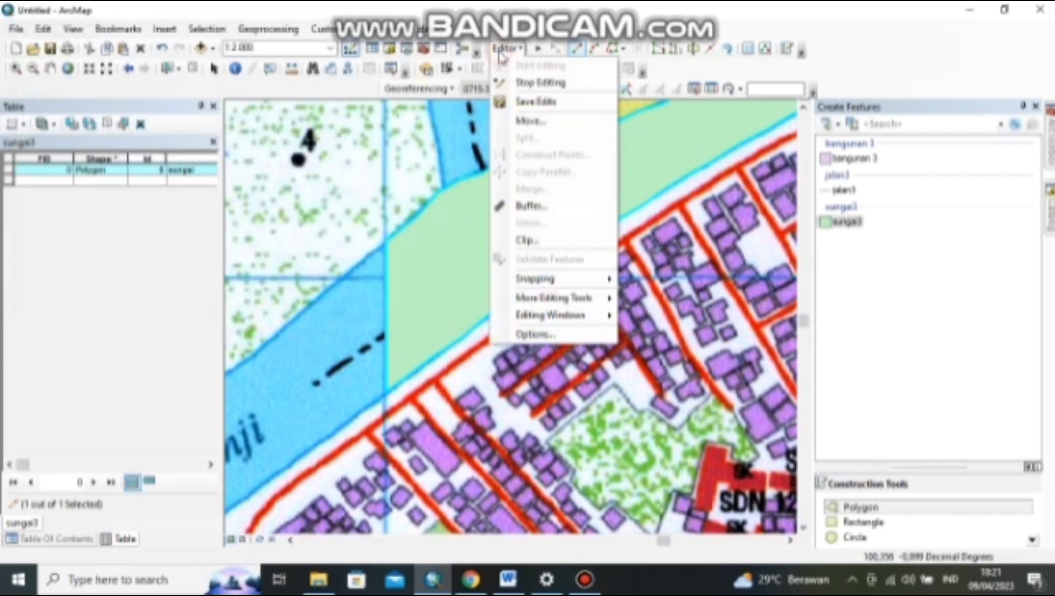
left_click(533, 99)
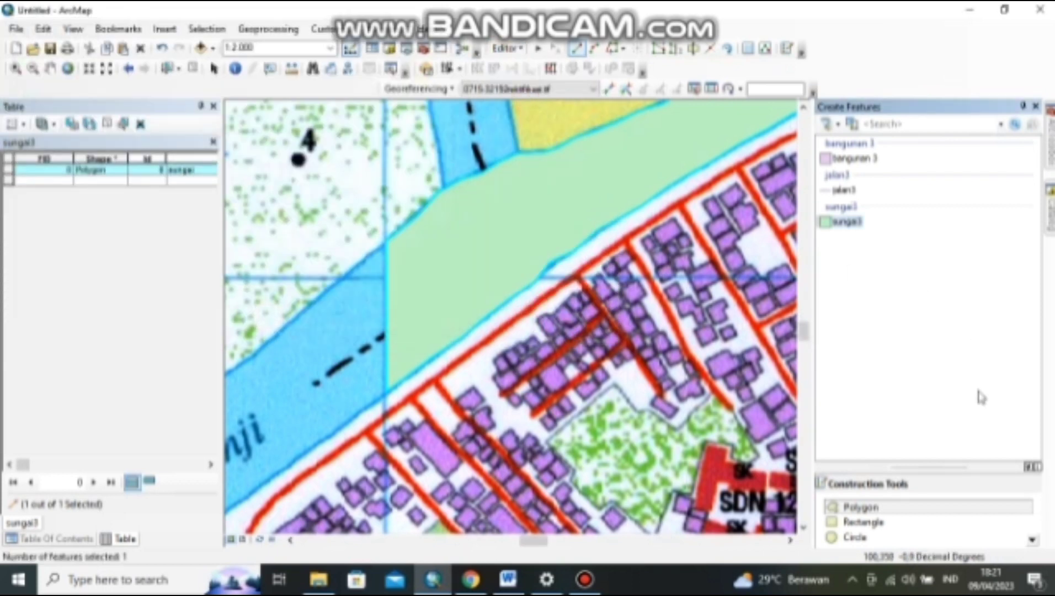
left_click(424, 48)
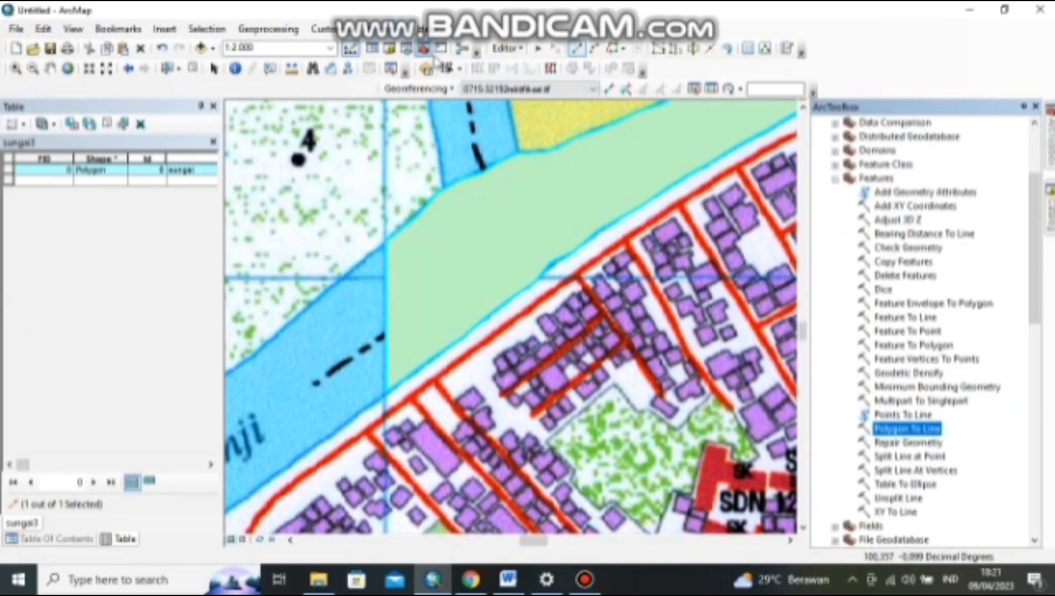
double_click(896, 429)
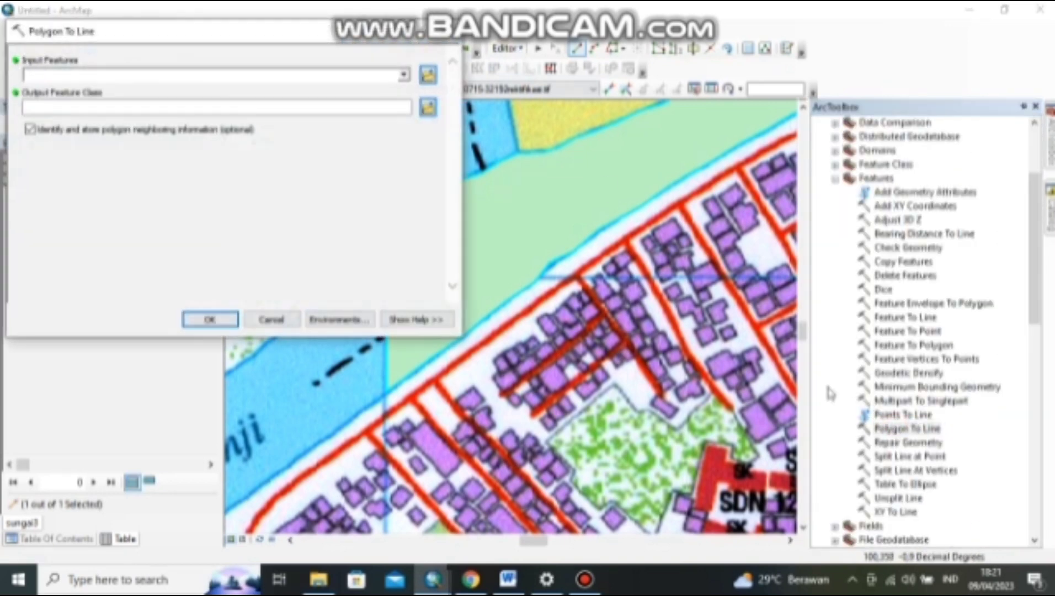
left_click(402, 73)
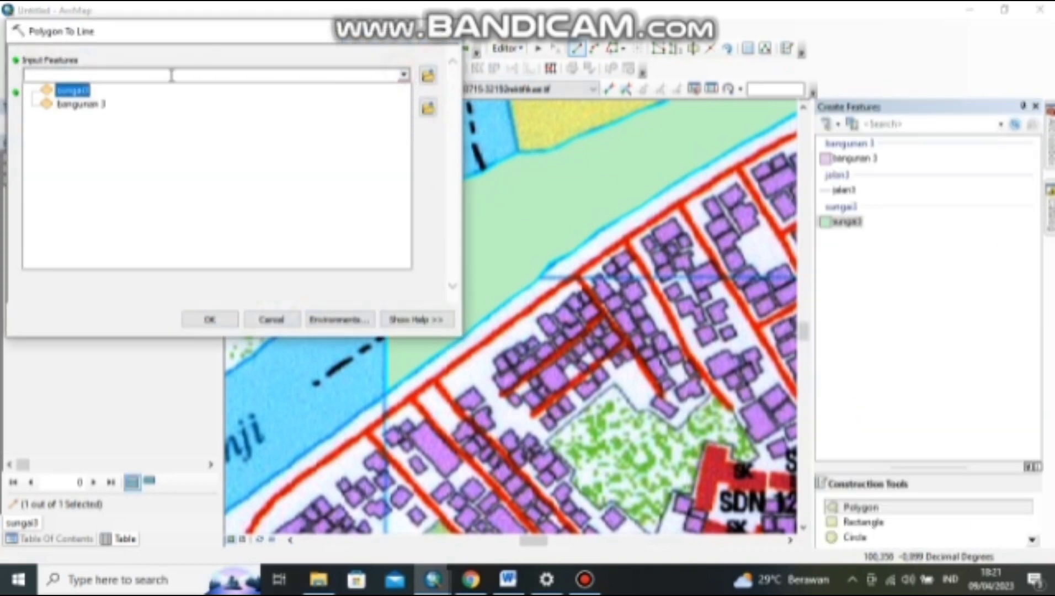
left_click(75, 90)
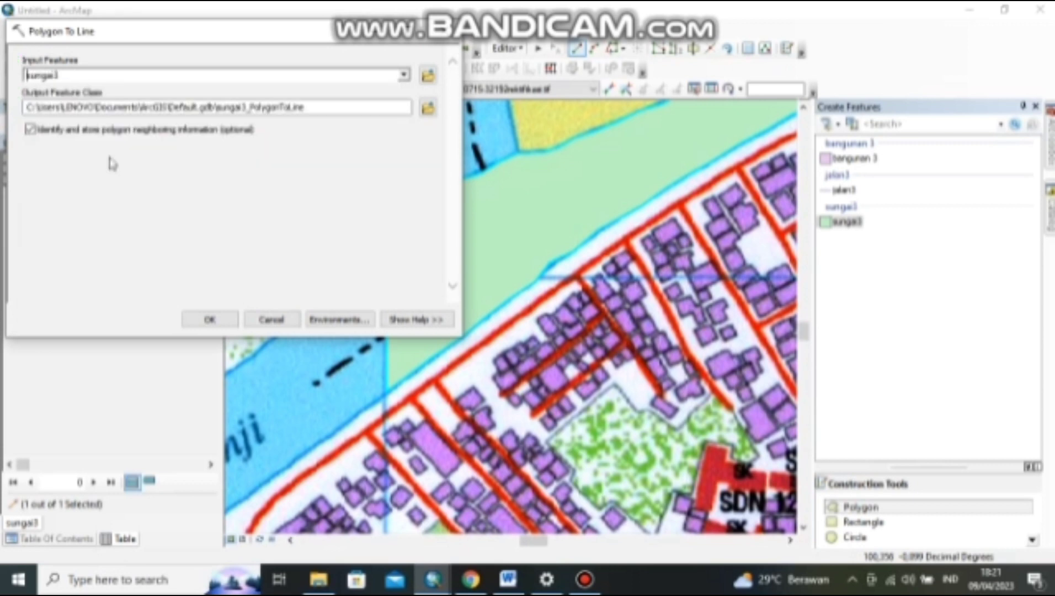
left_click(211, 320)
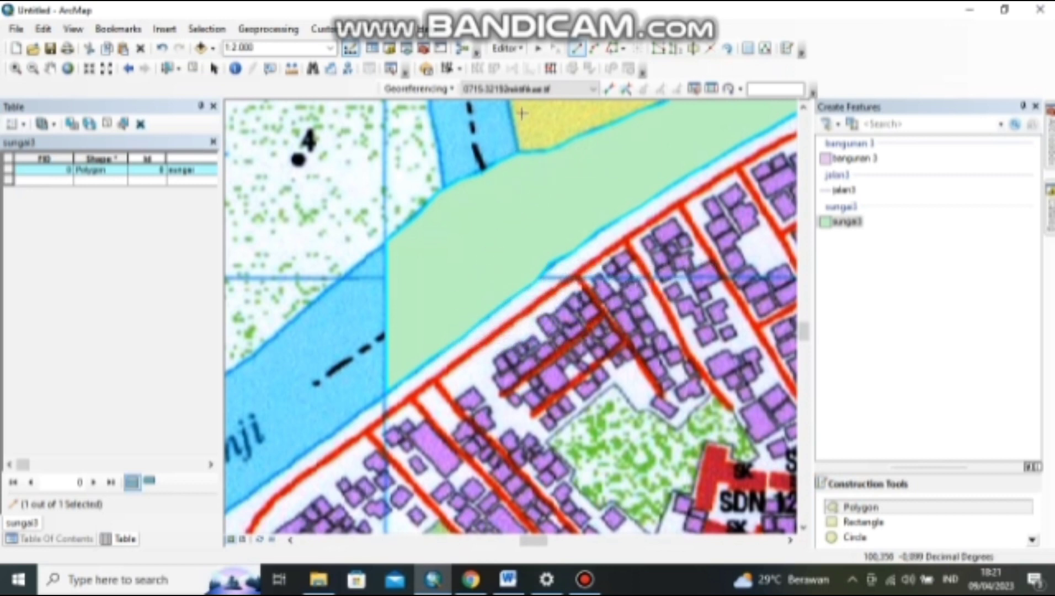
Close the sungai3 attribute table and show the layer list with the whole digitized river stretch in view.
scroll(521, 113, "up", 2)
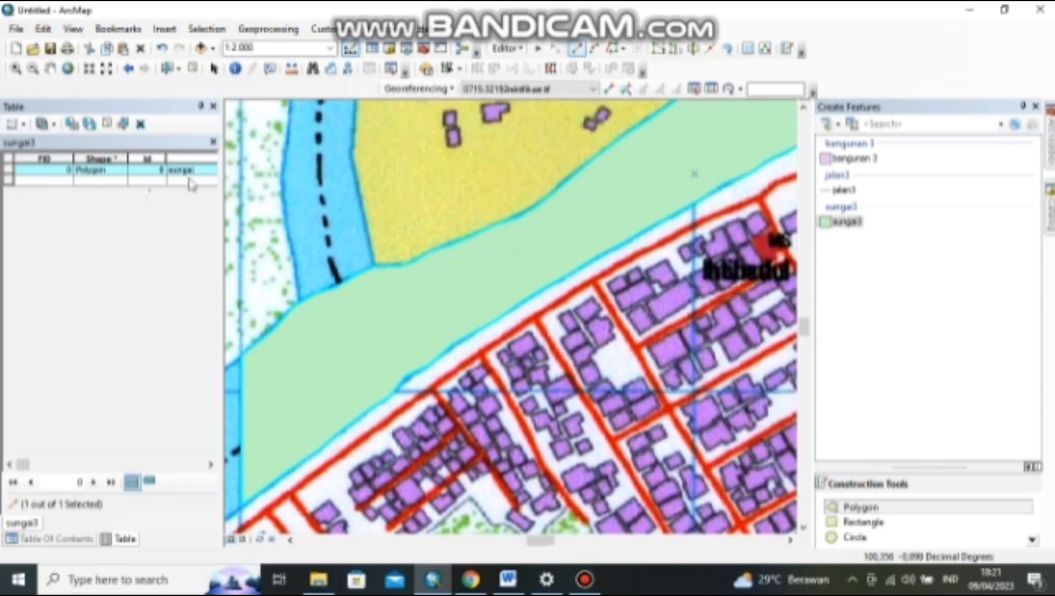
scroll(523, 273, "down", 1)
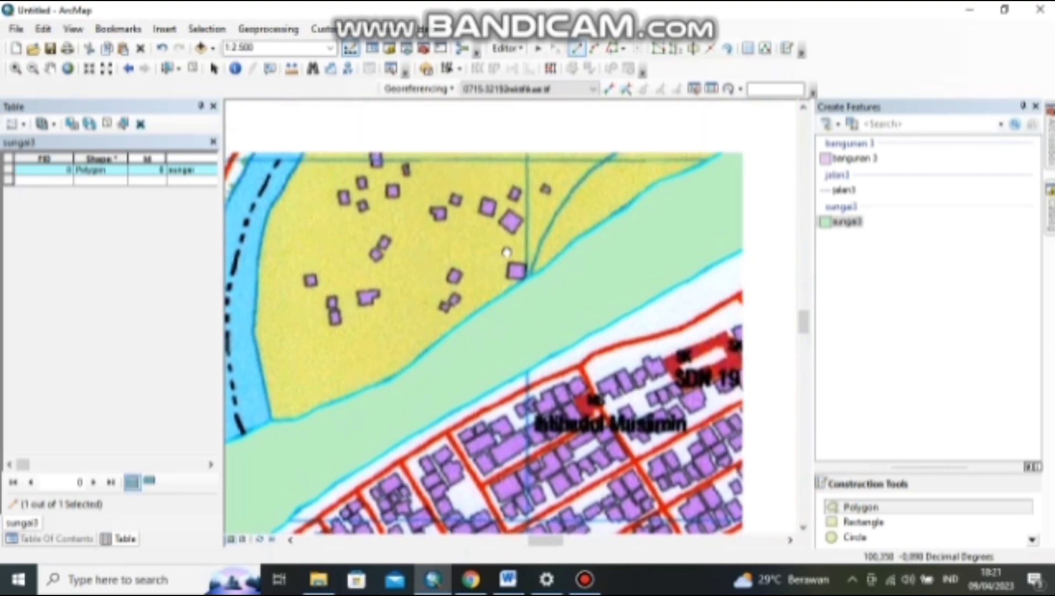
scroll(528, 218, "down", 7)
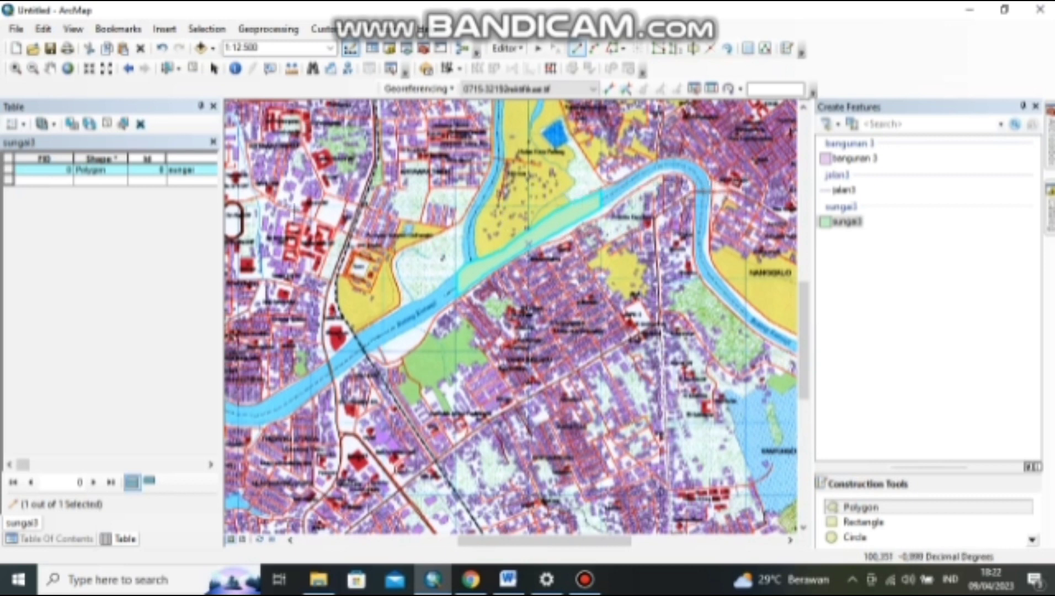
left_click(213, 107)
left_click_drag(521, 187, 541, 241)
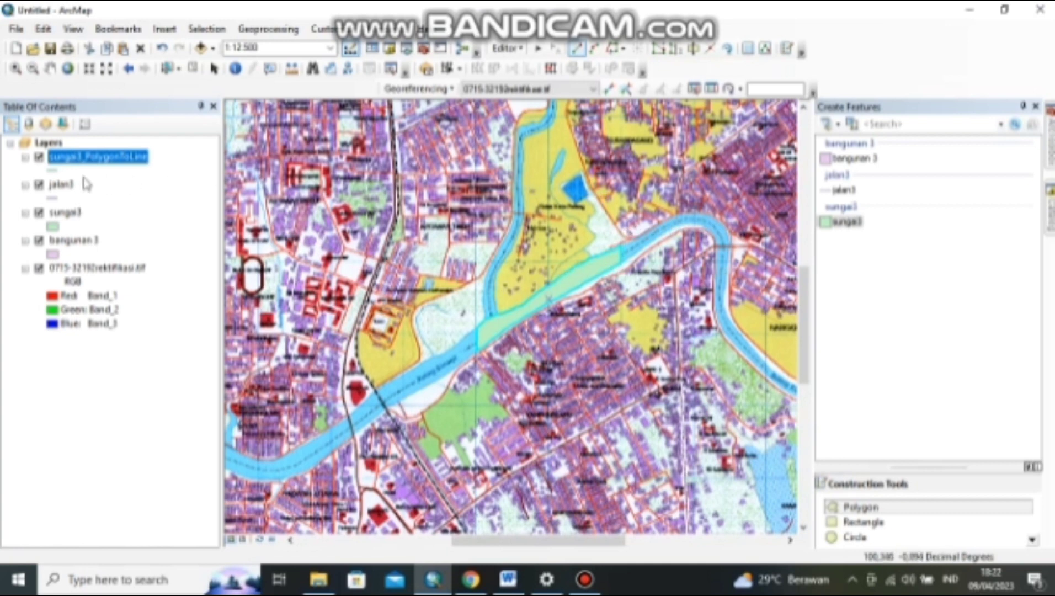
Remove the rectified TIF, bangunan 3, sungai3, jalan3 and sungai3_PolygonToLine layers from the map.
right_click(89, 269)
left_click(127, 294)
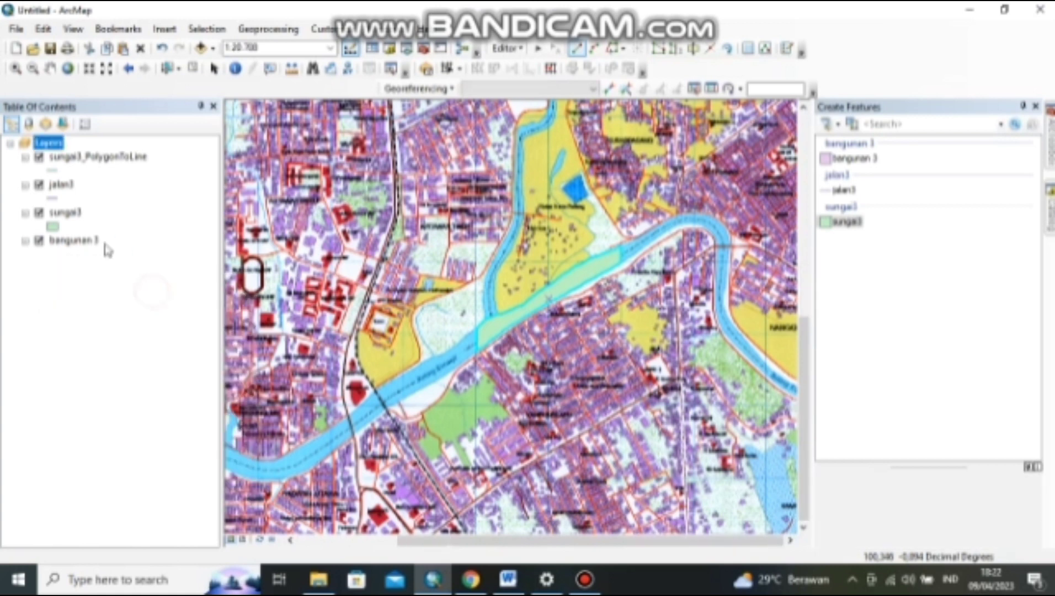
right_click(87, 240)
left_click(126, 255)
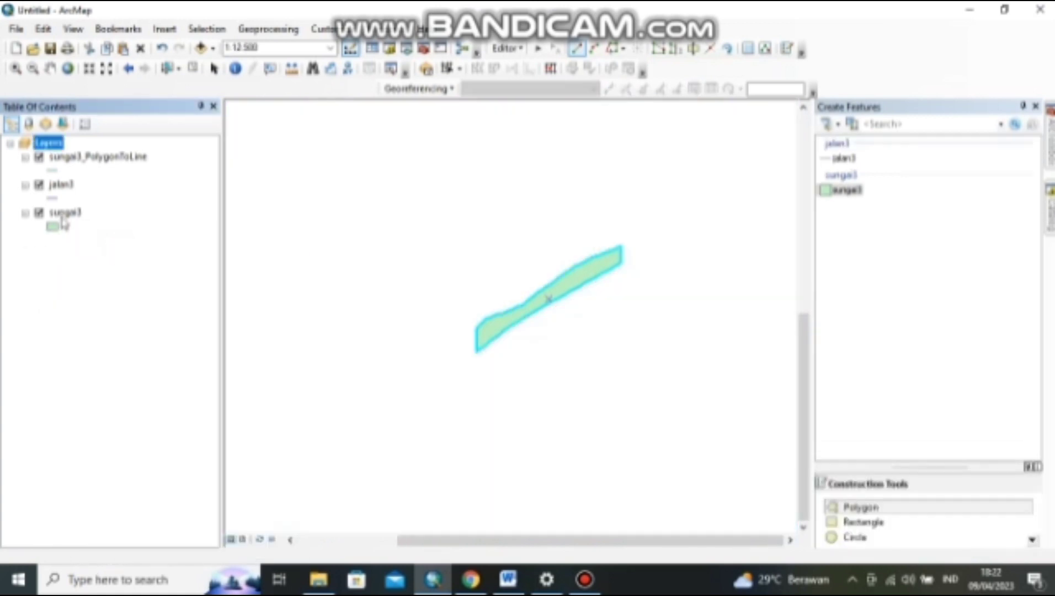
right_click(63, 213)
left_click(92, 241)
right_click(78, 188)
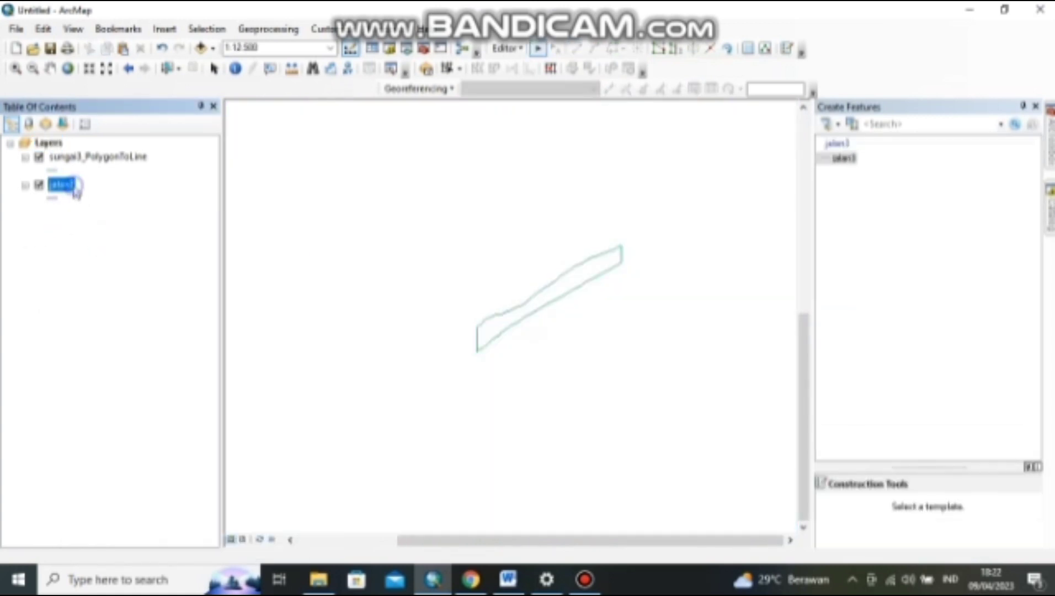
left_click(115, 212)
right_click(95, 159)
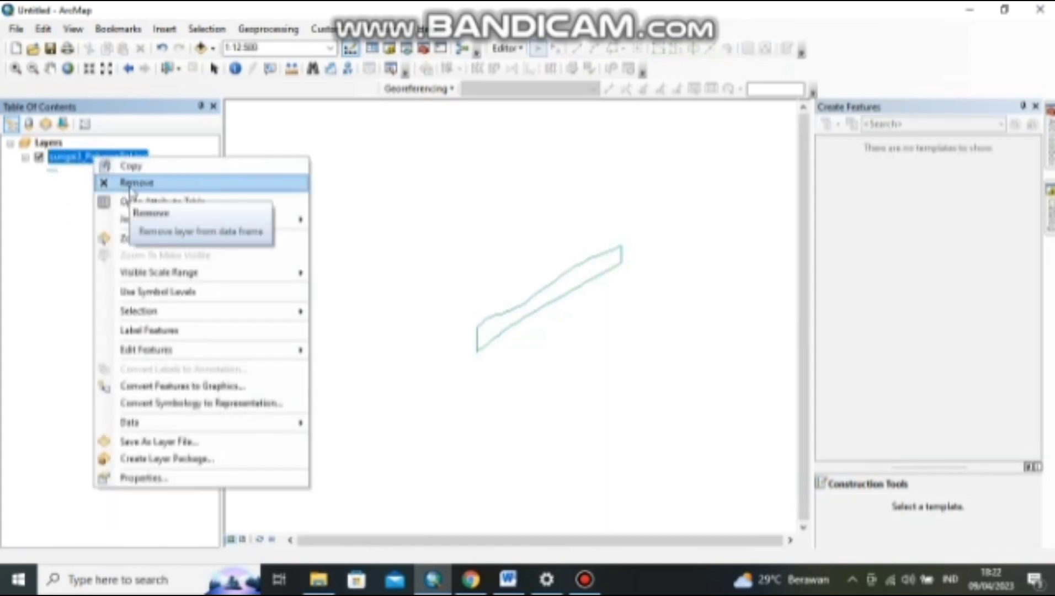
left_click(130, 184)
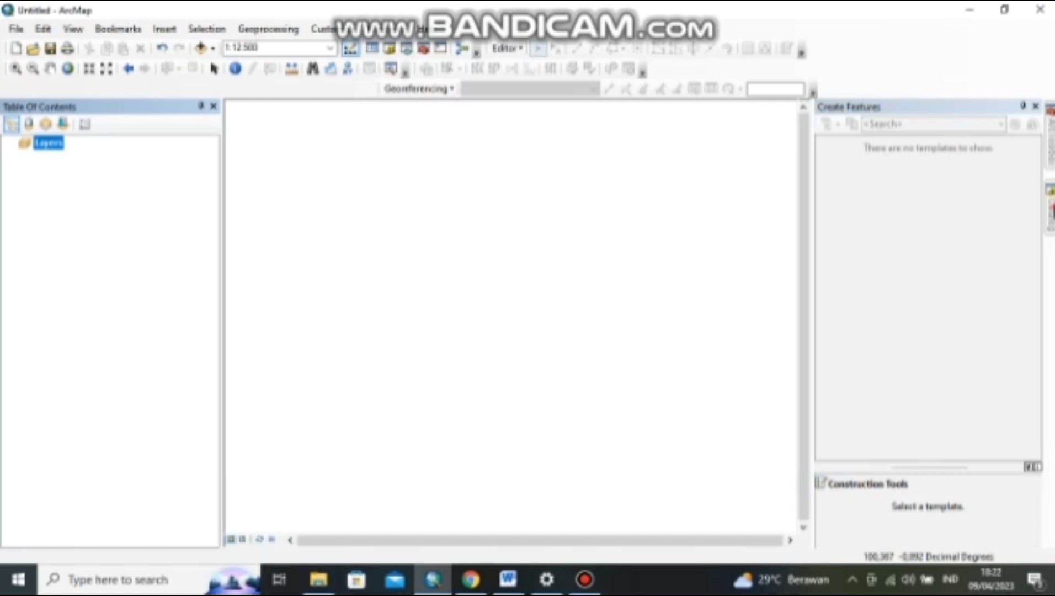
Add bangunan2.shp from the C:\praktikum sig\0715-3219 folder to the empty map.
left_click(1051, 211)
scroll(915, 237, "down", 1)
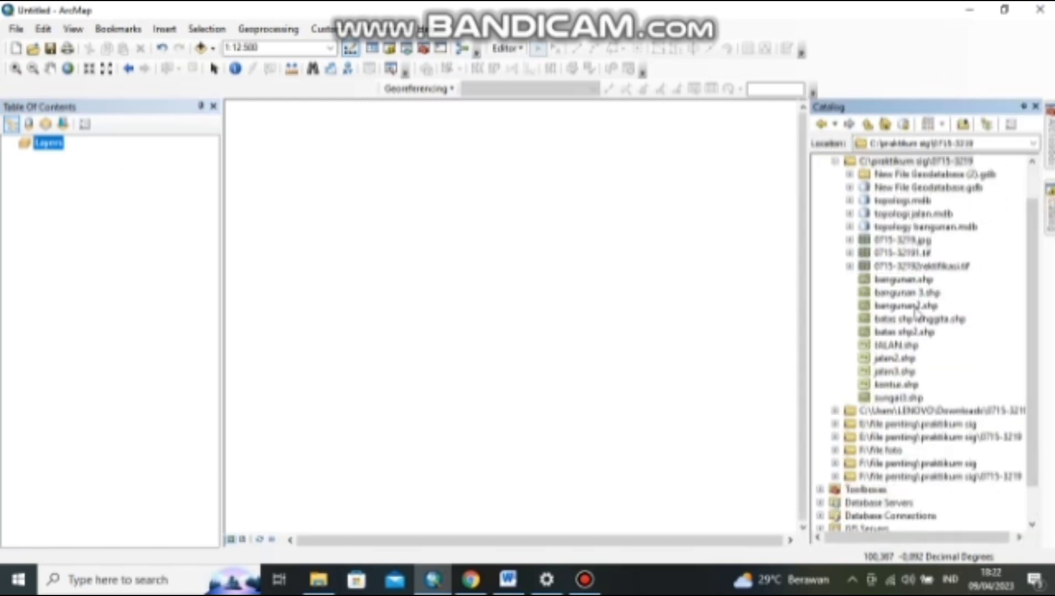
mouse_move(916, 306)
left_mouse_down()
mouse_move(525, 286)
mouse_move(295, 243)
mouse_move(146, 188)
mouse_move(92, 184)
mouse_move(84, 169)
left_mouse_up()
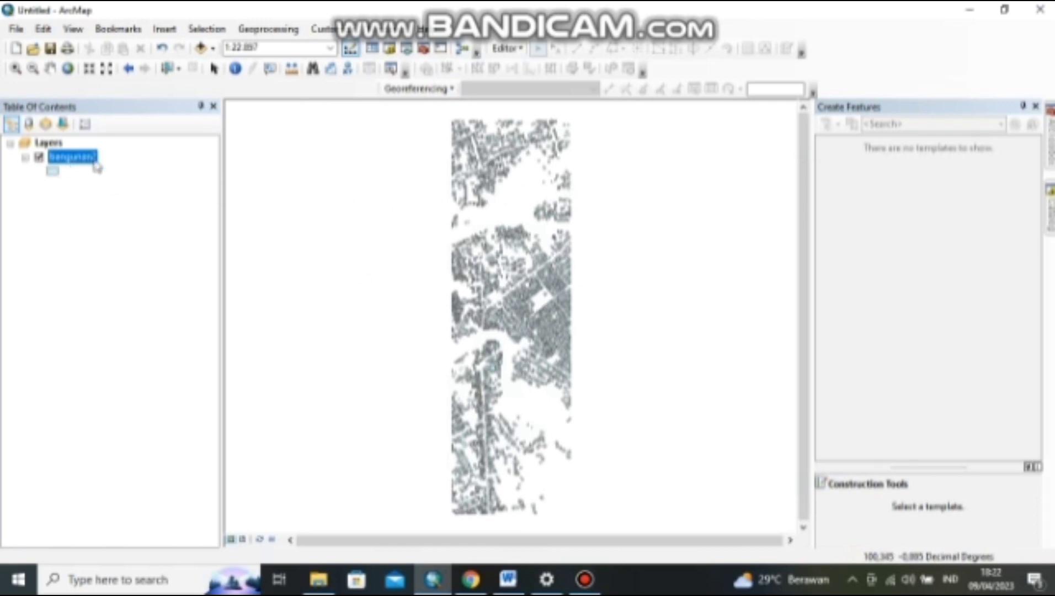
Create a new personal geodatabase in the C:\praktikum sig\0715-3219 folder, keeping its default name.
left_click(1045, 216)
scroll(952, 235, "up", 1)
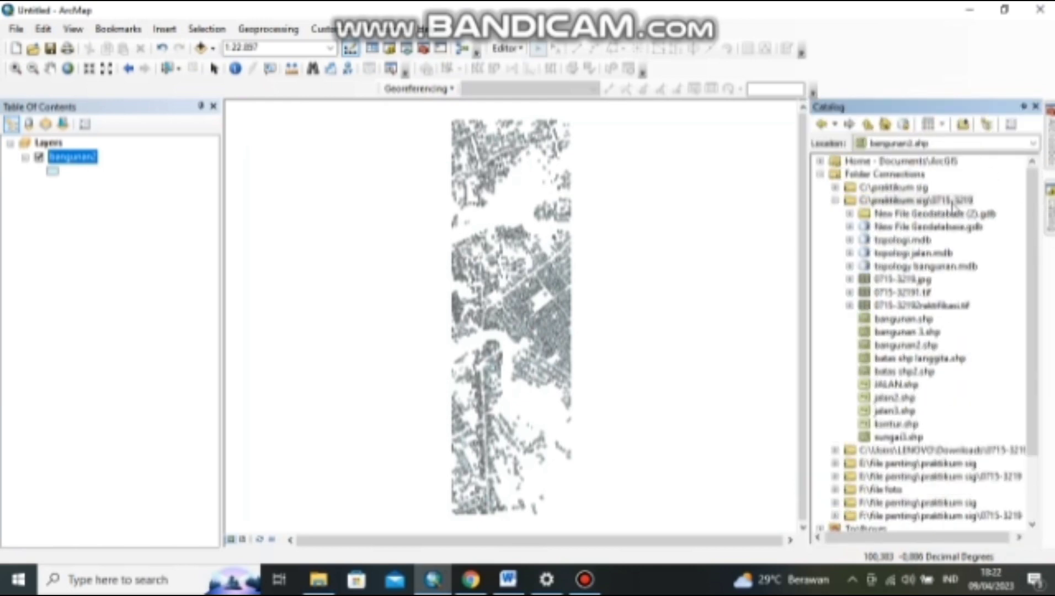
right_click(951, 203)
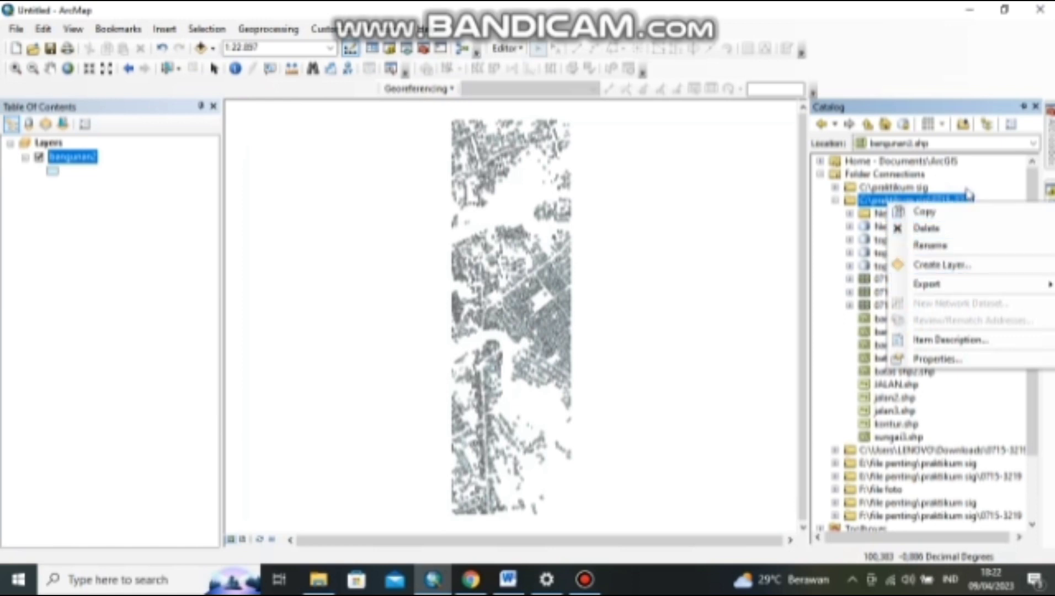
left_click(1001, 168)
right_click(956, 204)
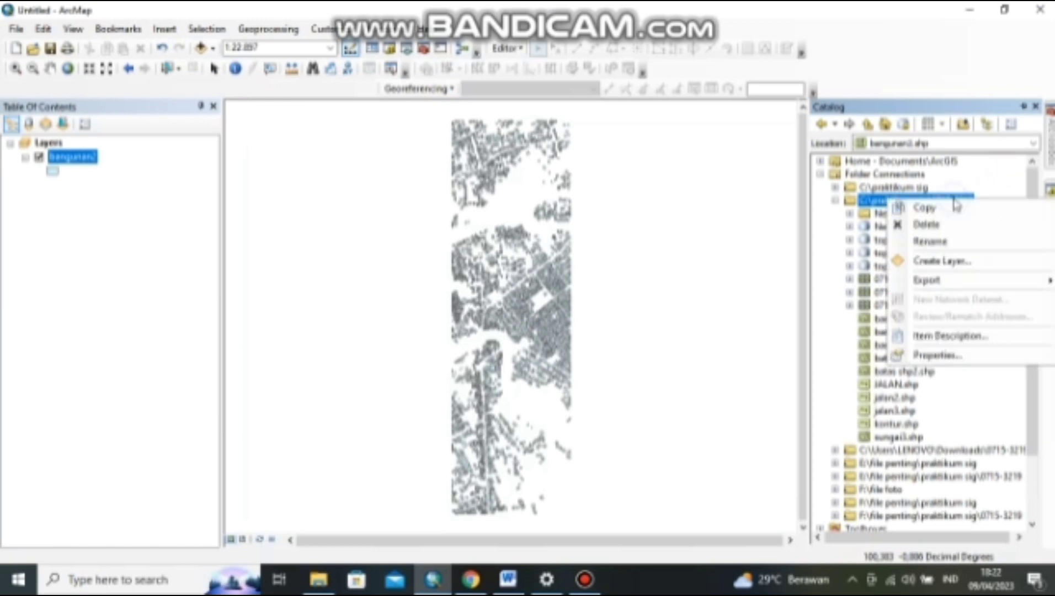
left_click(987, 185)
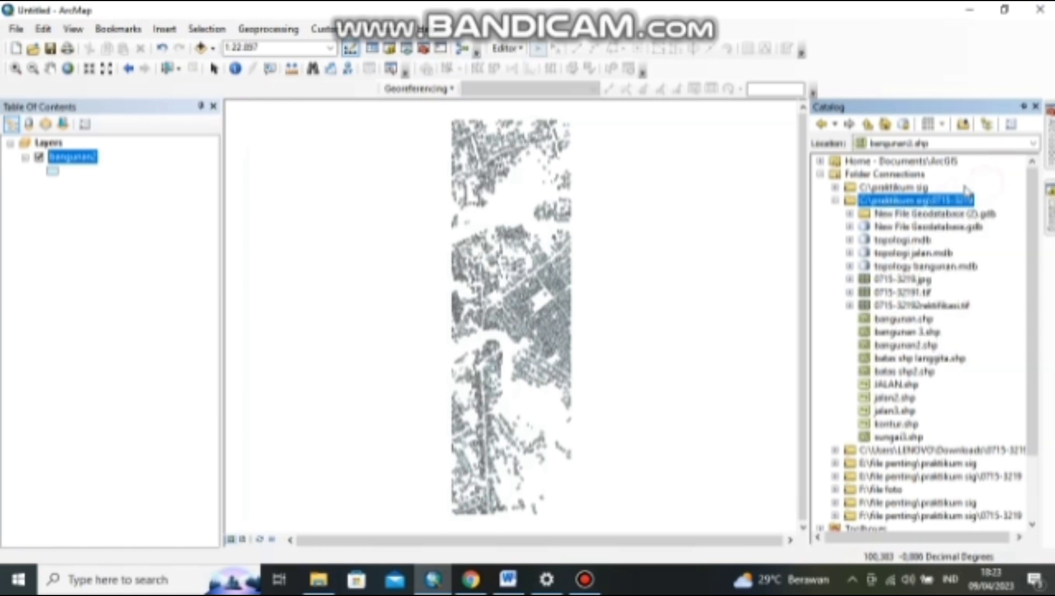
left_click(916, 198)
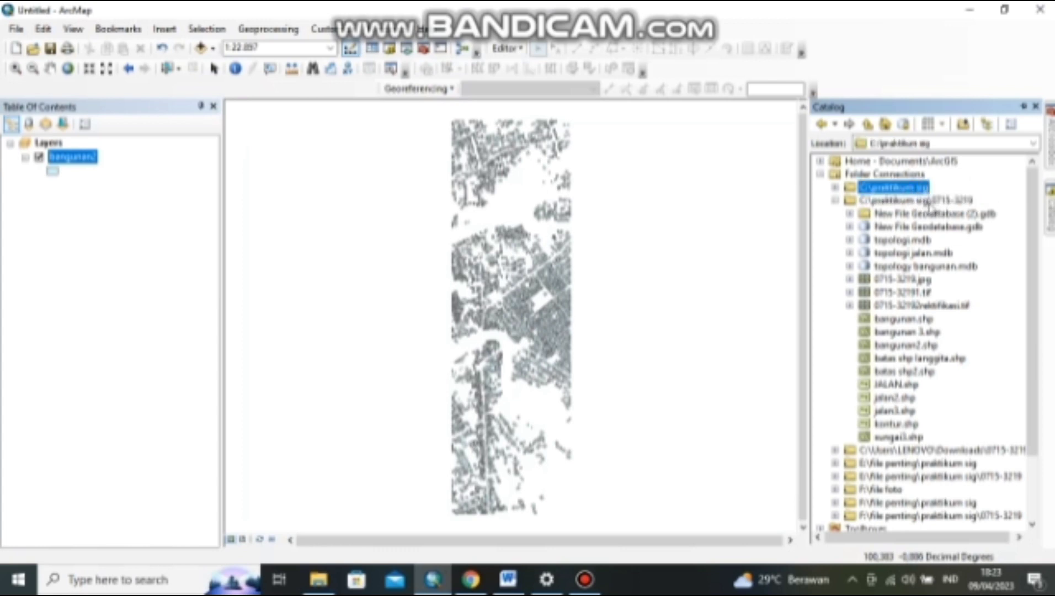
right_click(930, 203)
mouse_move(965, 300)
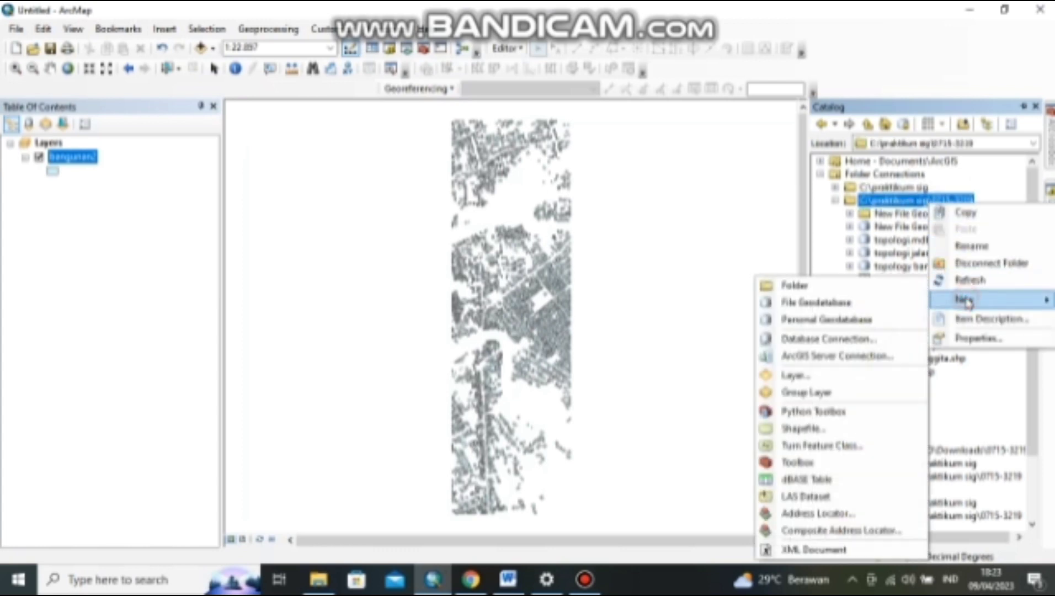
left_click(800, 320)
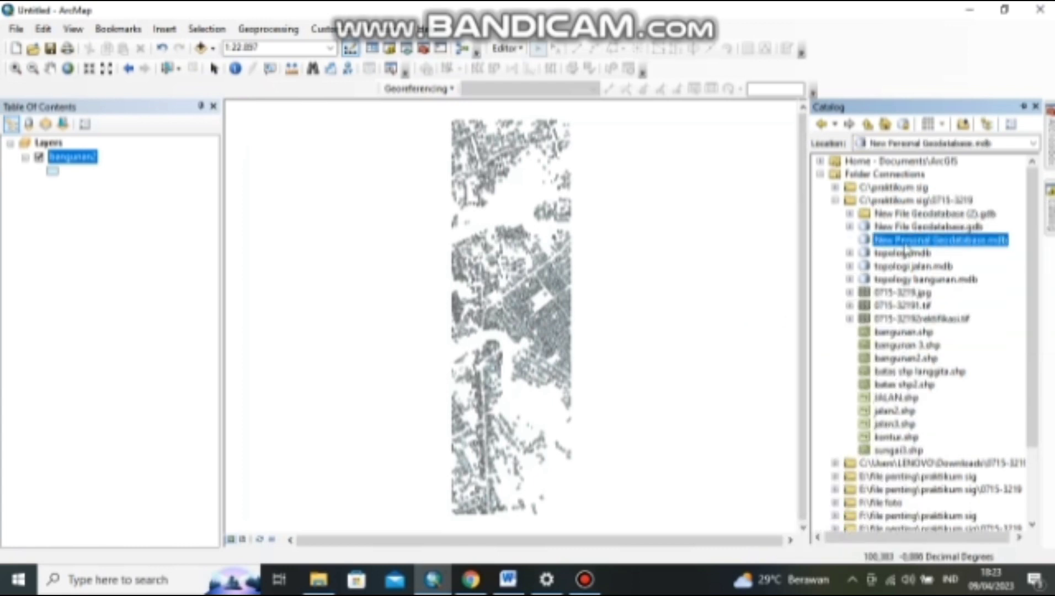
Create the feature dataset dataset_bangunan2 in the new personal geodatabase with WGS 1984 coordinates, no vertical system and default tolerances.
right_click(947, 243)
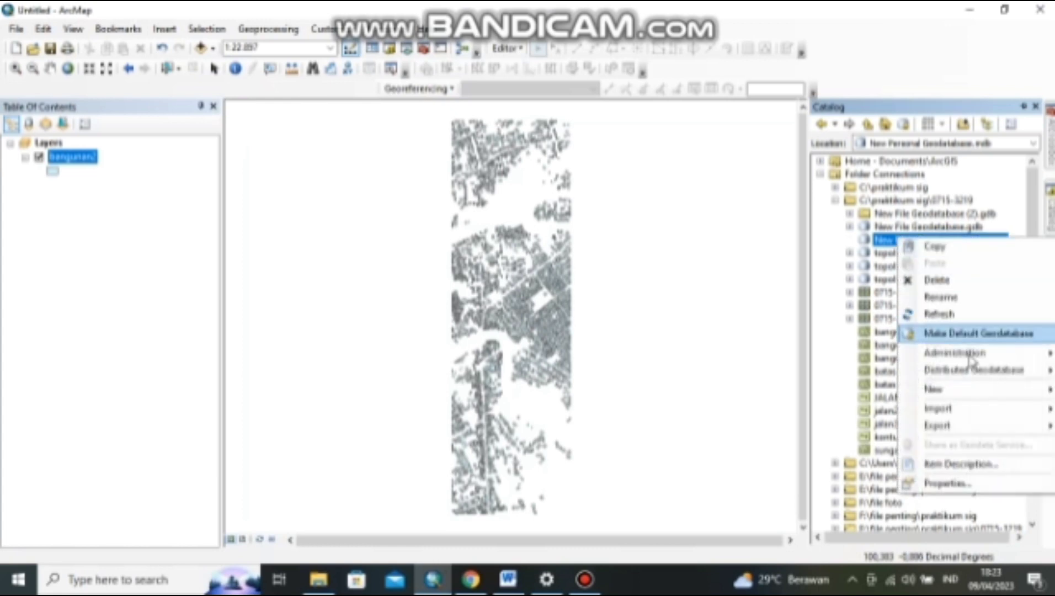
mouse_move(930, 401)
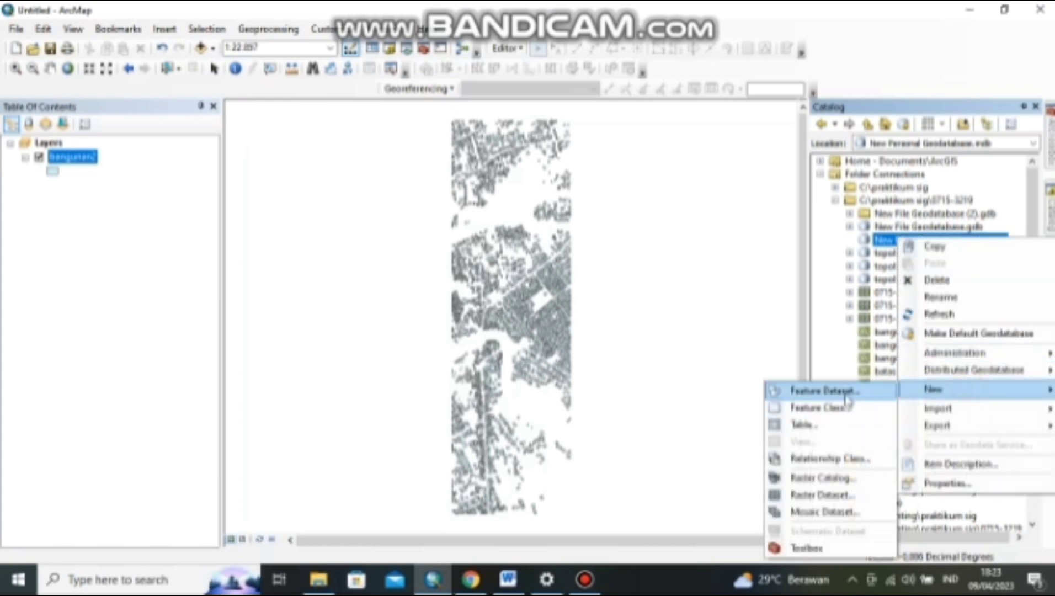
left_click(800, 391)
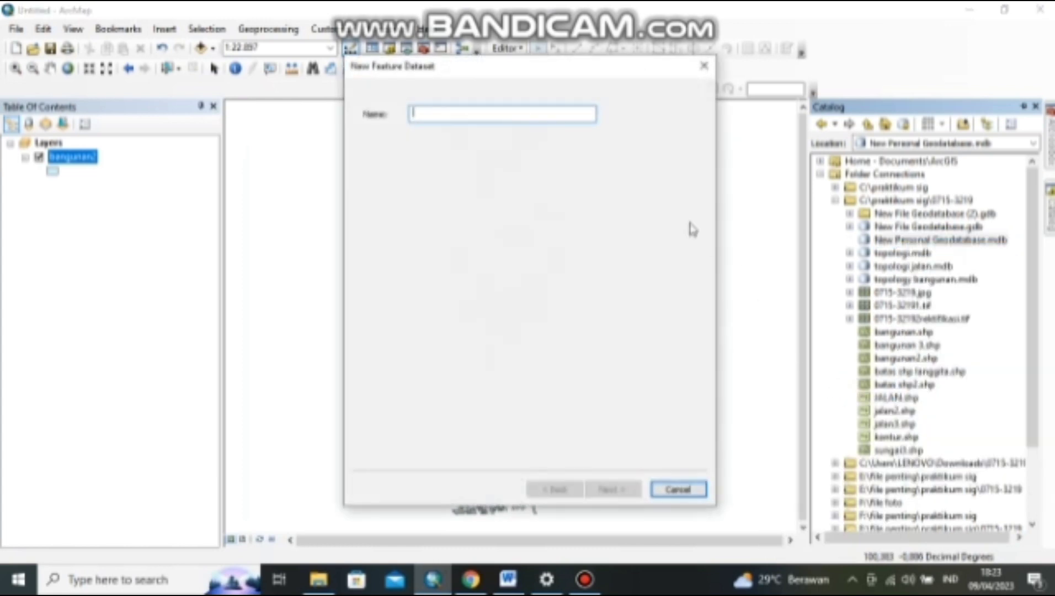
type("del")
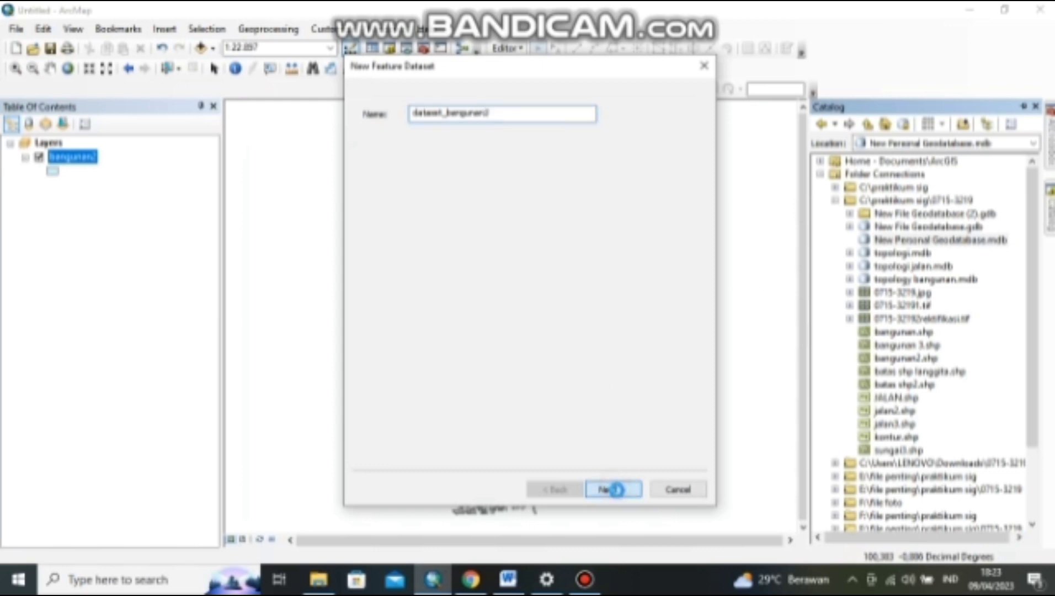
left_click(614, 491)
scroll(458, 265, "down", 2)
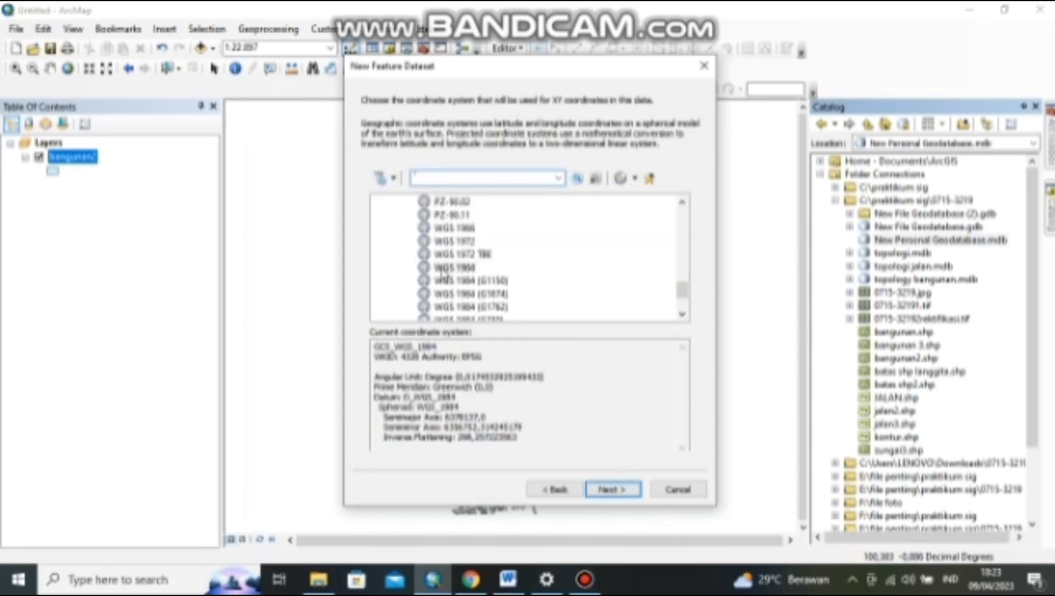
left_click(462, 228)
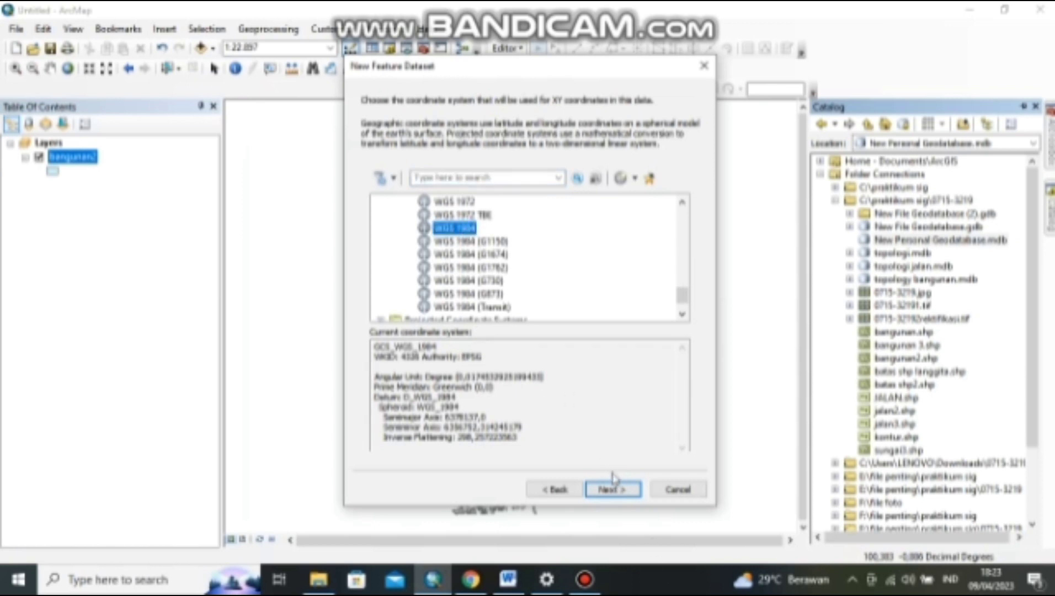
left_click(614, 490)
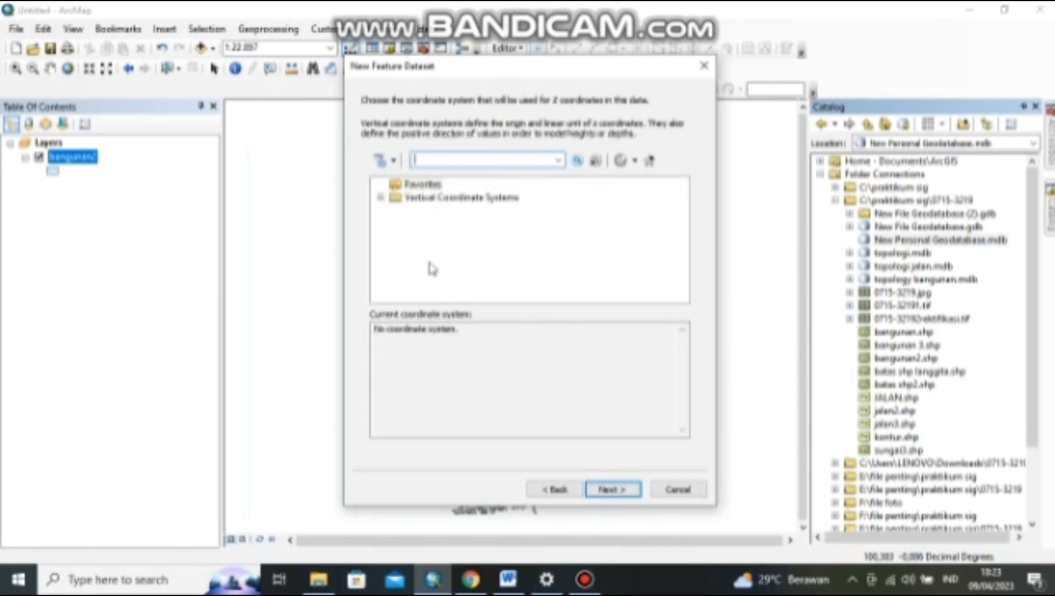
left_click(602, 490)
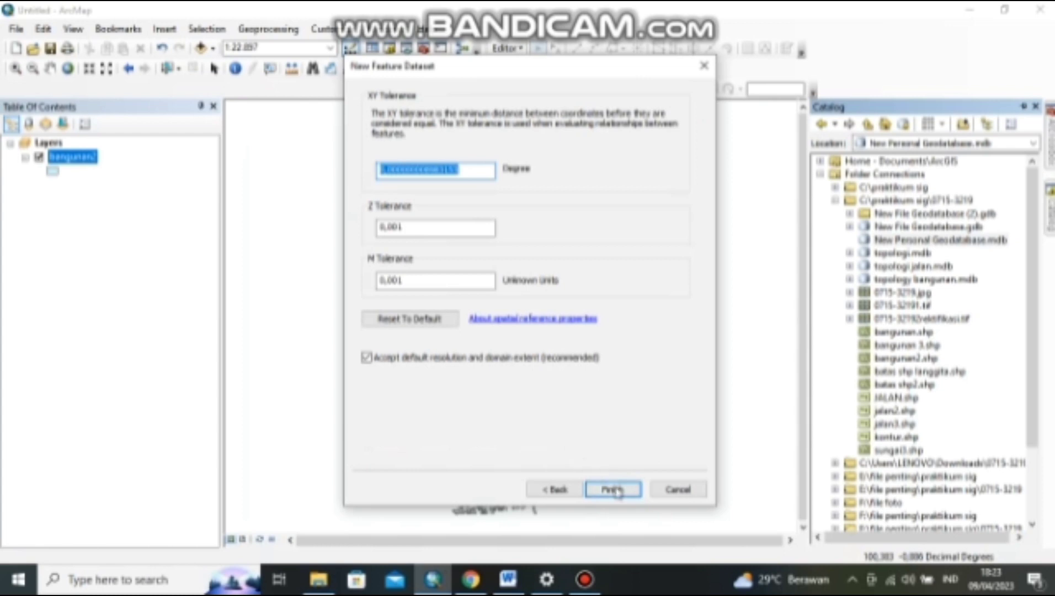
left_click(612, 490)
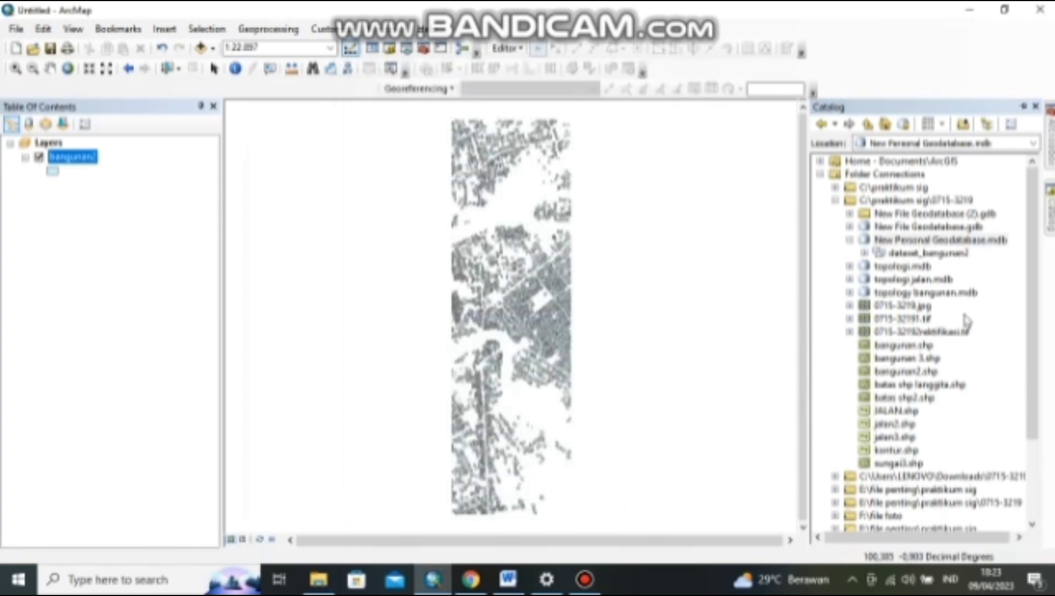
Set up a new polygon feature class named feature_bangunan2 inside dataset_bangunan2 and proceed to its field definitions.
left_click(944, 255)
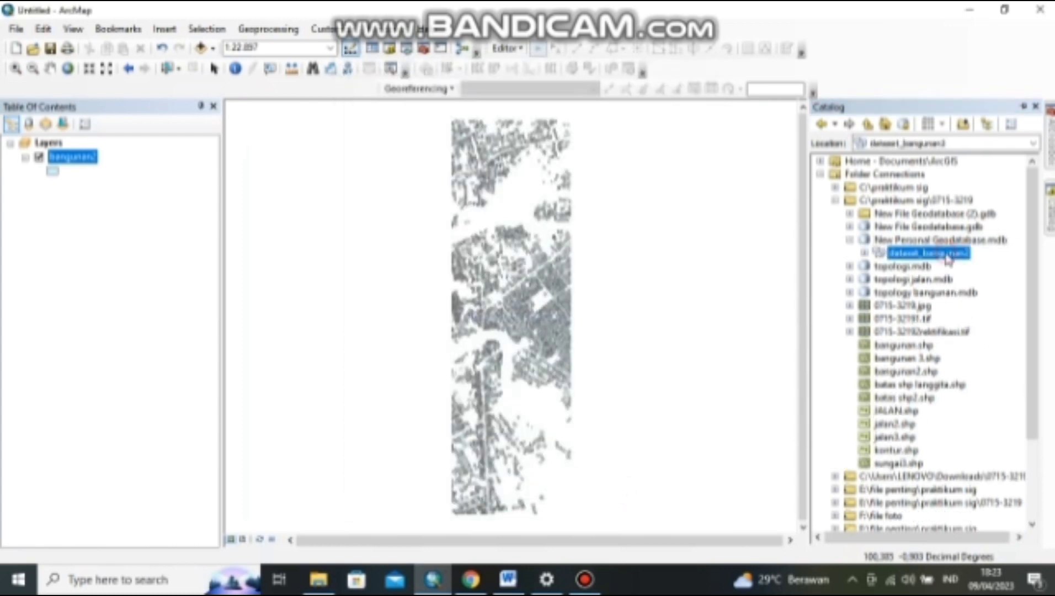
right_click(945, 255)
mouse_move(985, 371)
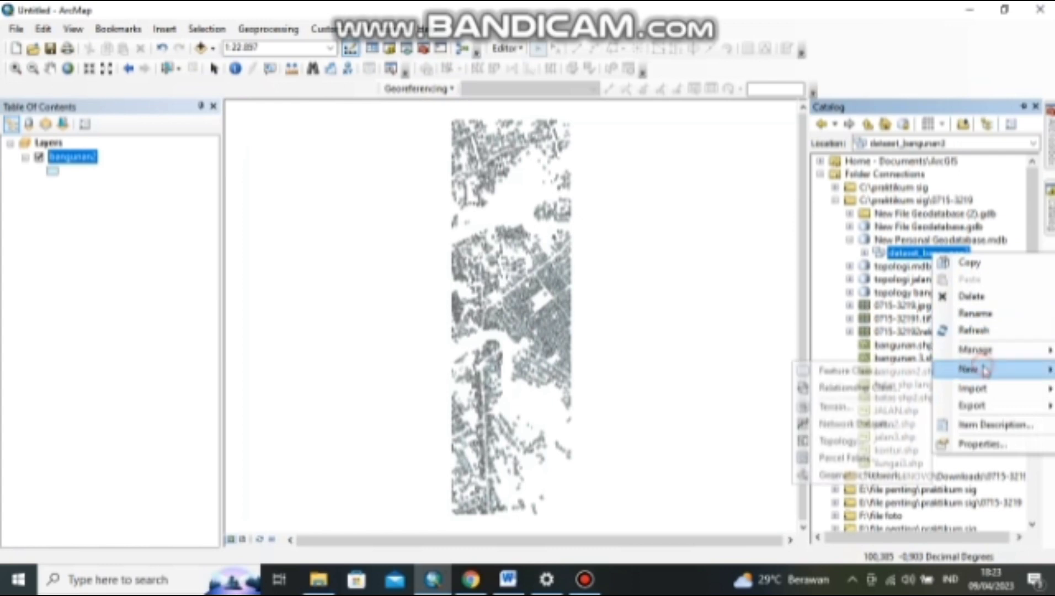
left_click(853, 371)
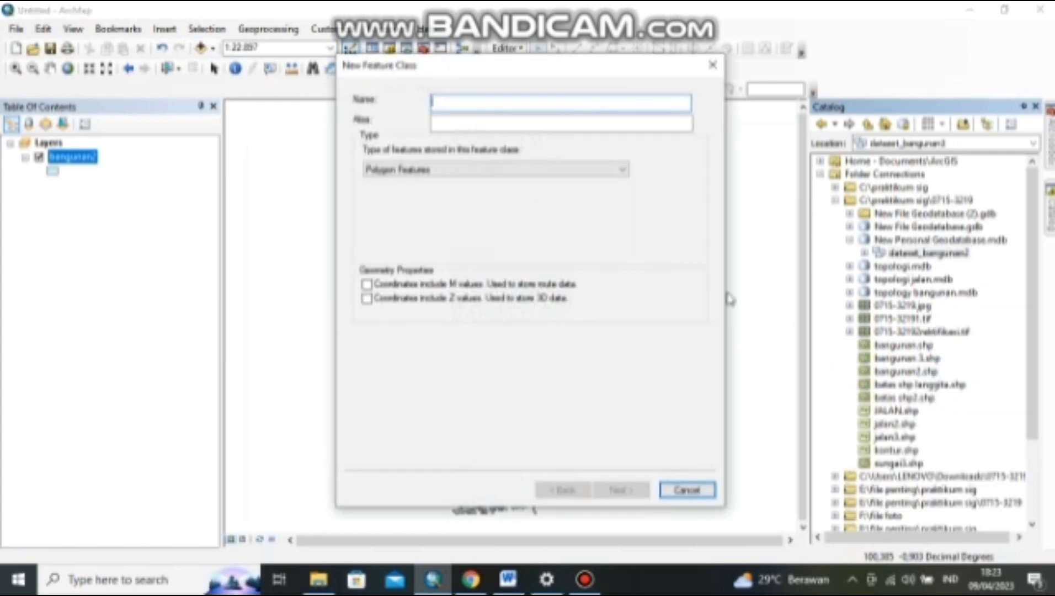
type("bangunan2")
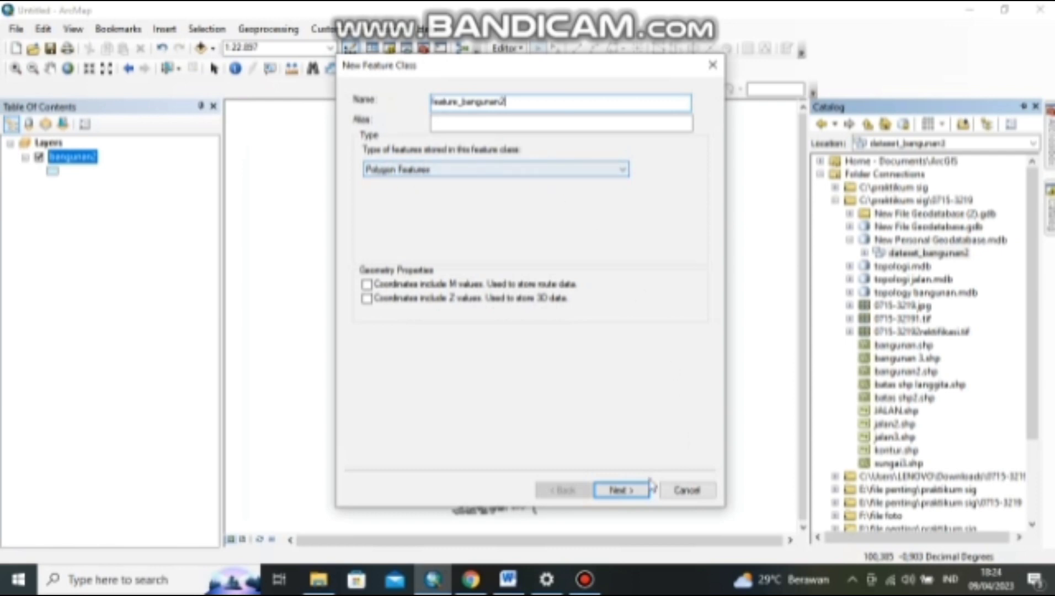
left_click(616, 490)
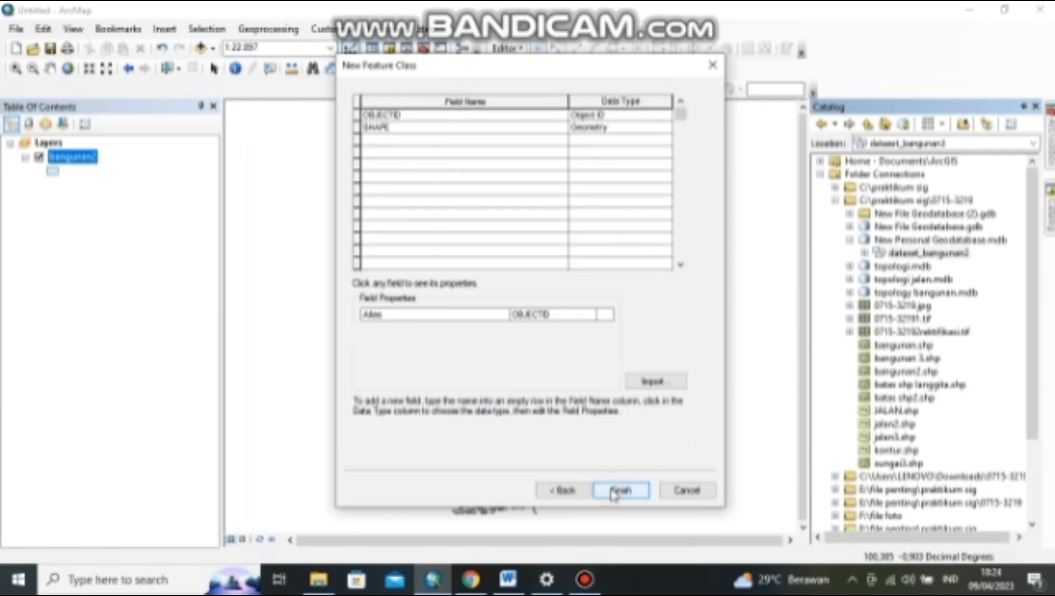
Import the field definitions from bangunan2.shp and finish creating the feature class.
left_click(675, 382)
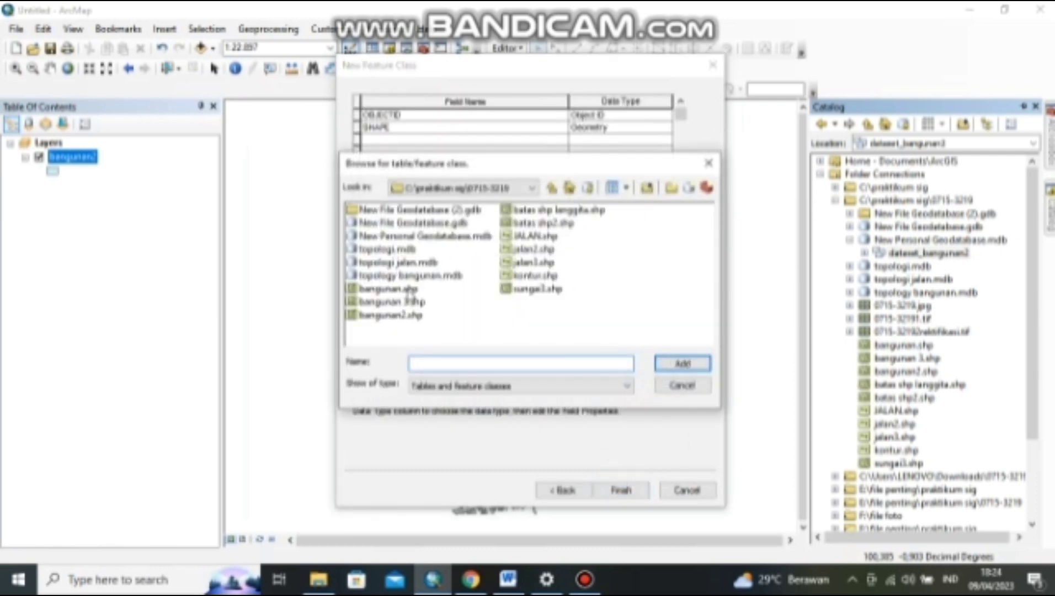
left_click(409, 315)
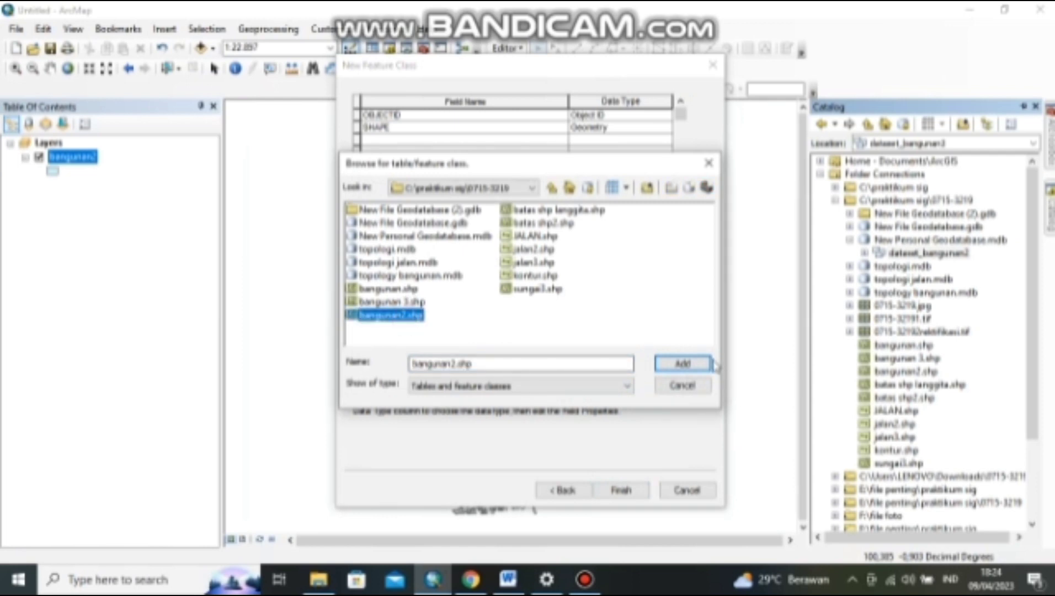
left_click(683, 364)
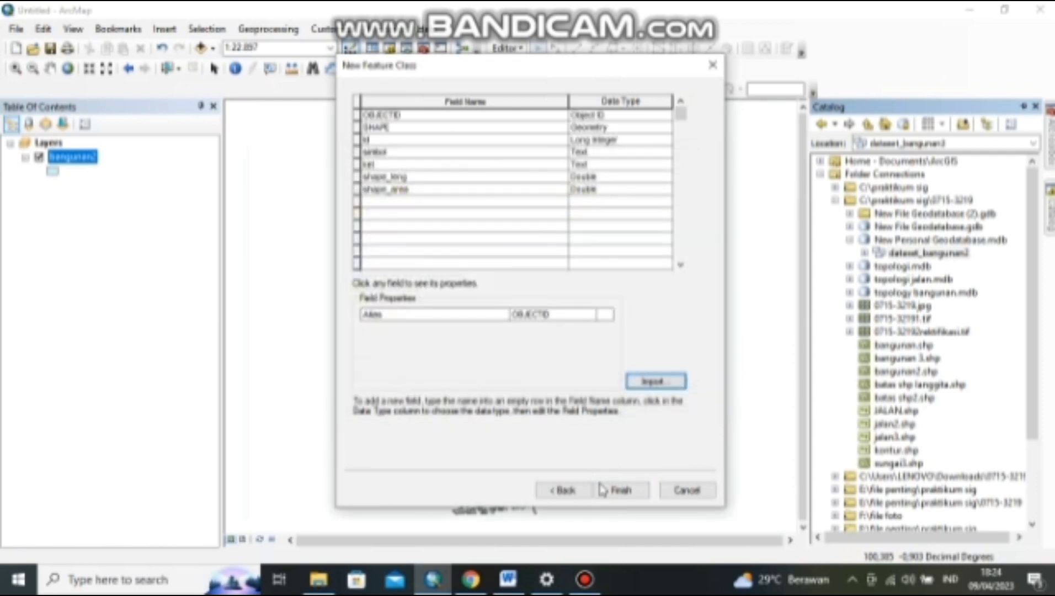
left_click(619, 491)
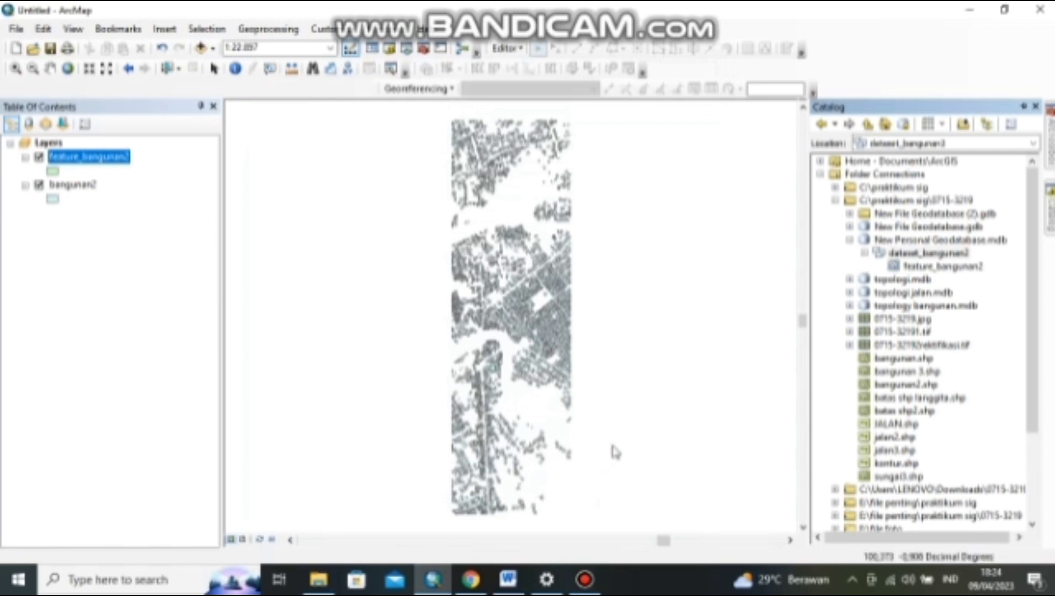
Start an edit session on the bangunan2 shapefile layer.
left_click(90, 186)
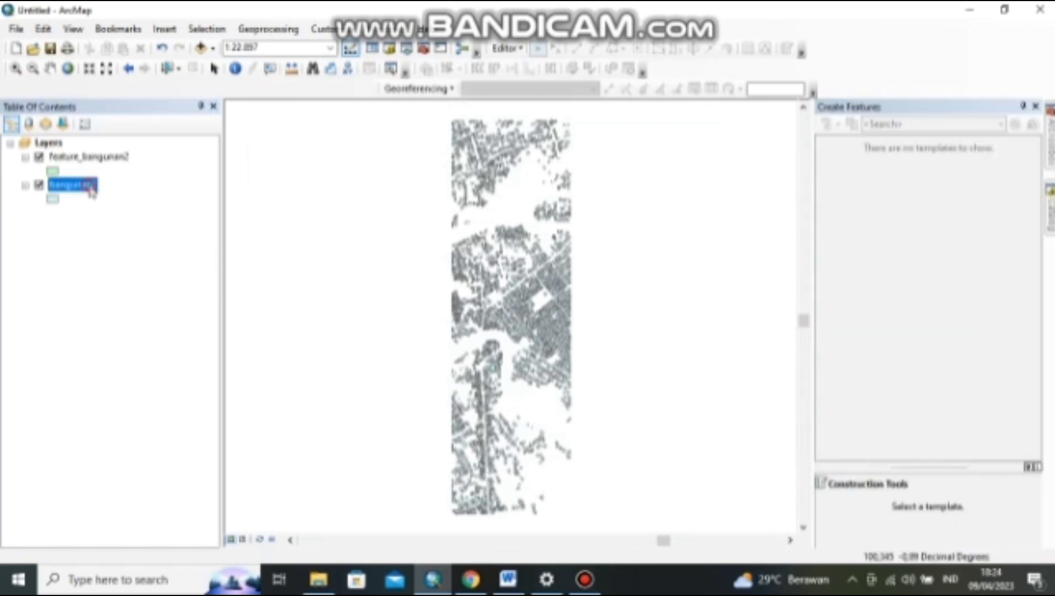
left_click(511, 49)
left_click(532, 67)
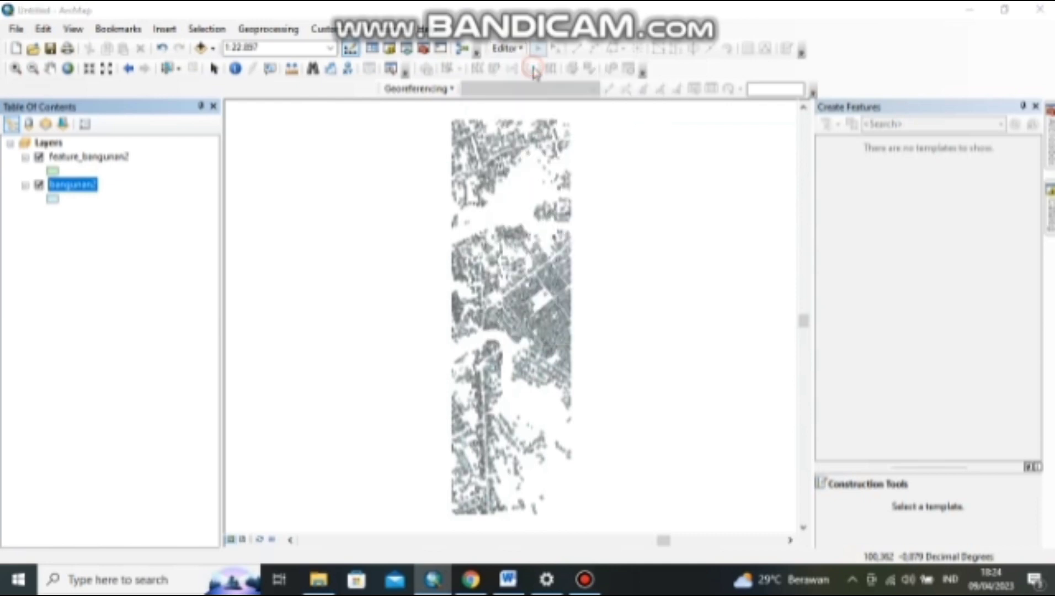
left_click(408, 158)
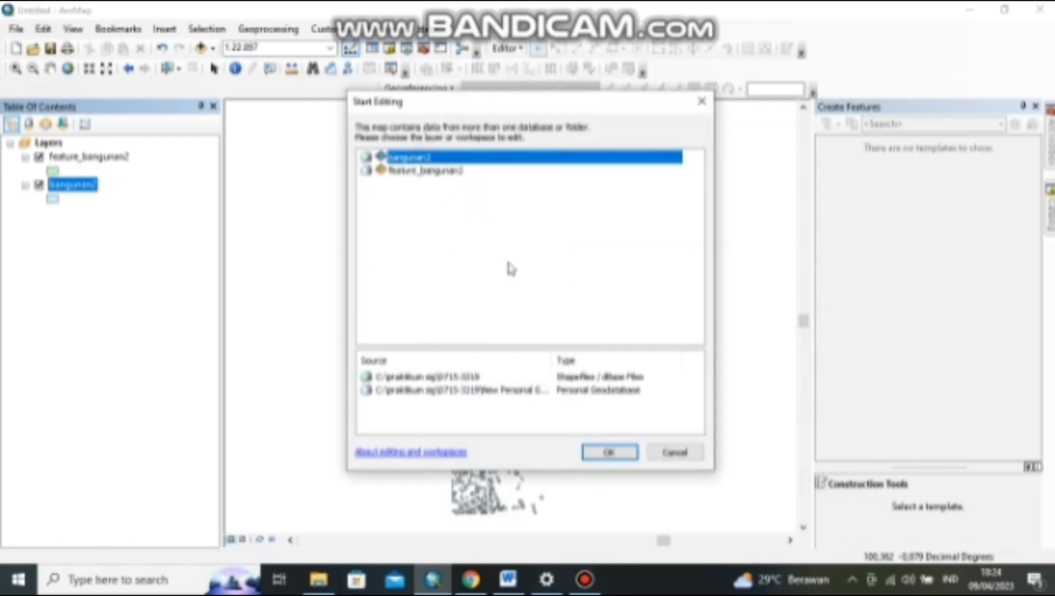
left_click(611, 452)
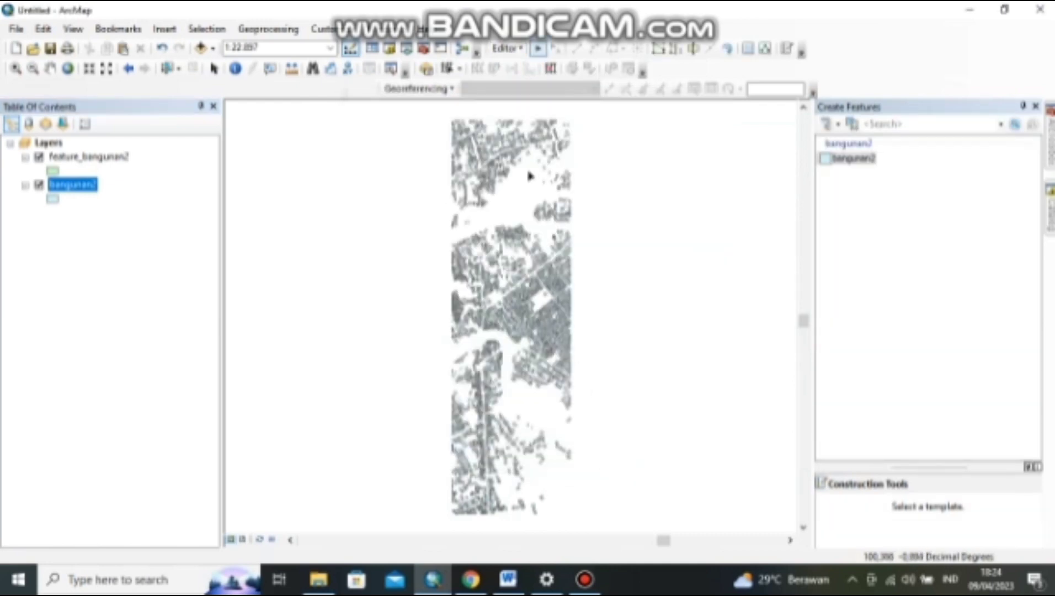
Open the bangunan2 attribute table and select all building polygons by switching an empty selection.
scroll(426, 117, "down", 1)
scroll(426, 117, "up", 1)
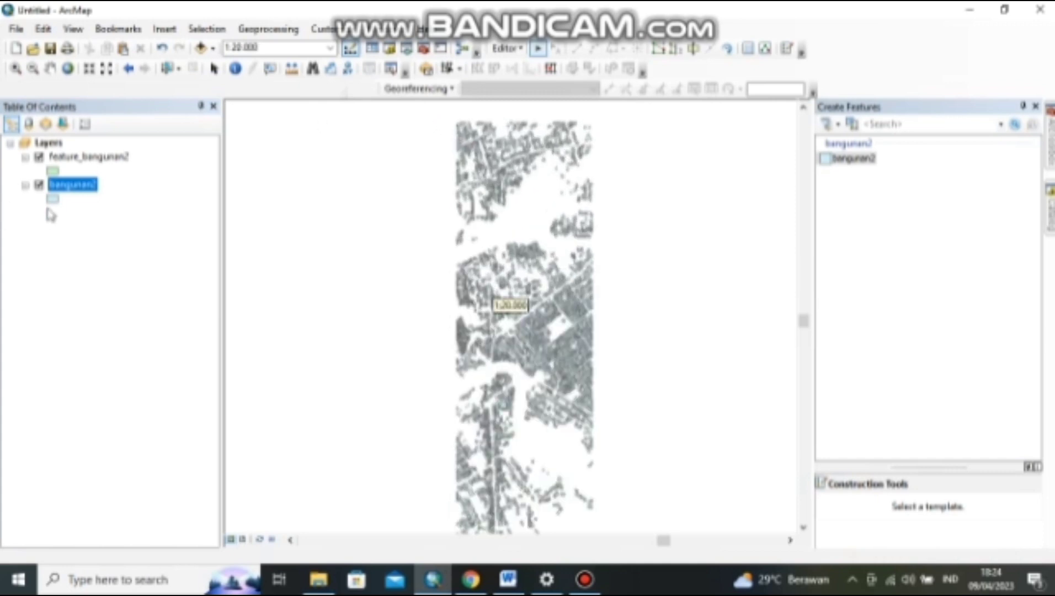
right_click(86, 186)
left_click(125, 223)
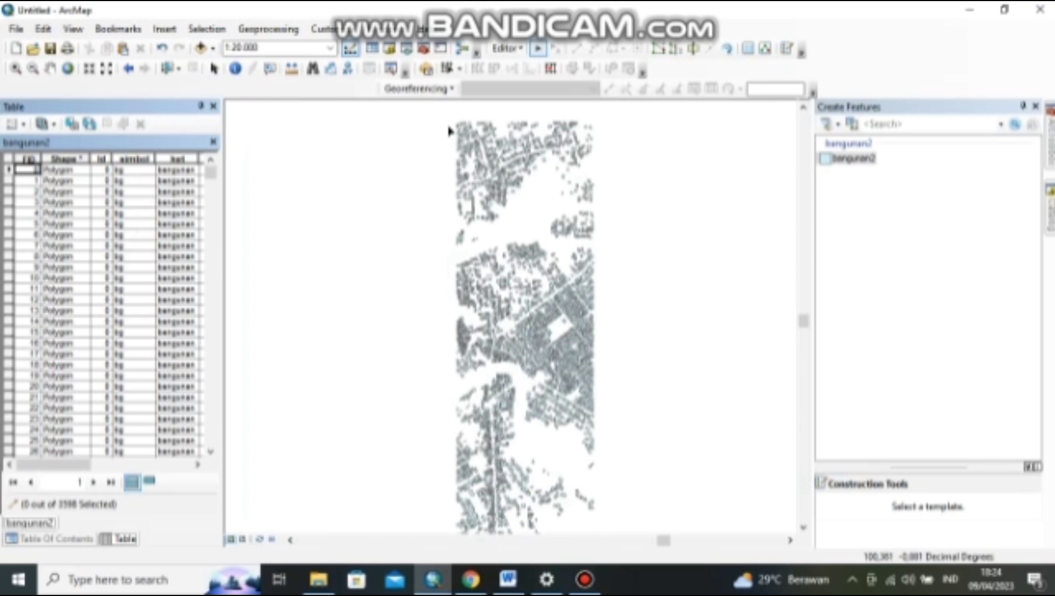
scroll(448, 132, "up", 2)
scroll(476, 113, "up", 1)
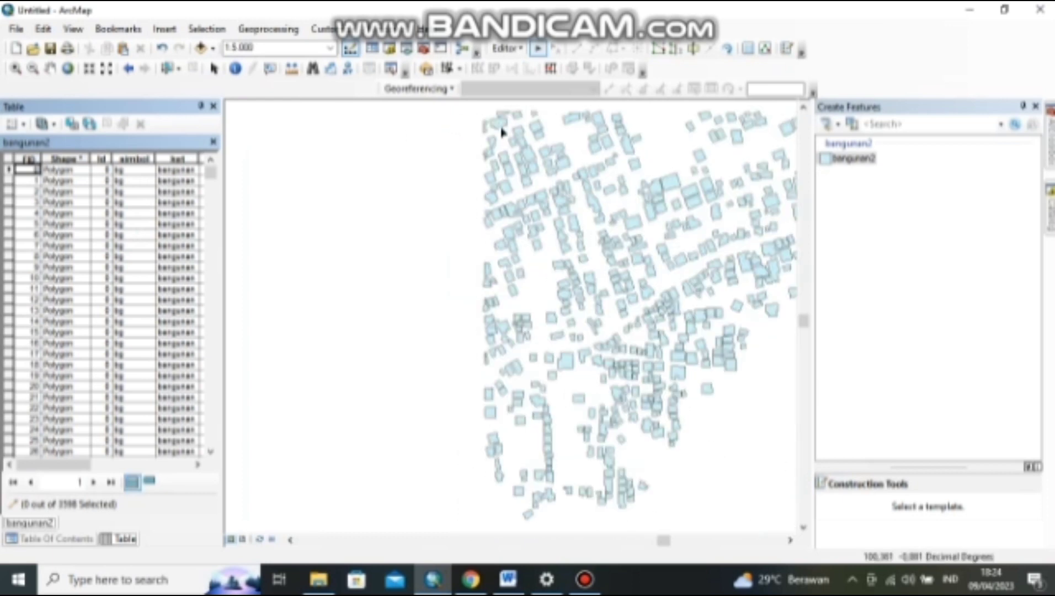
left_click(500, 127)
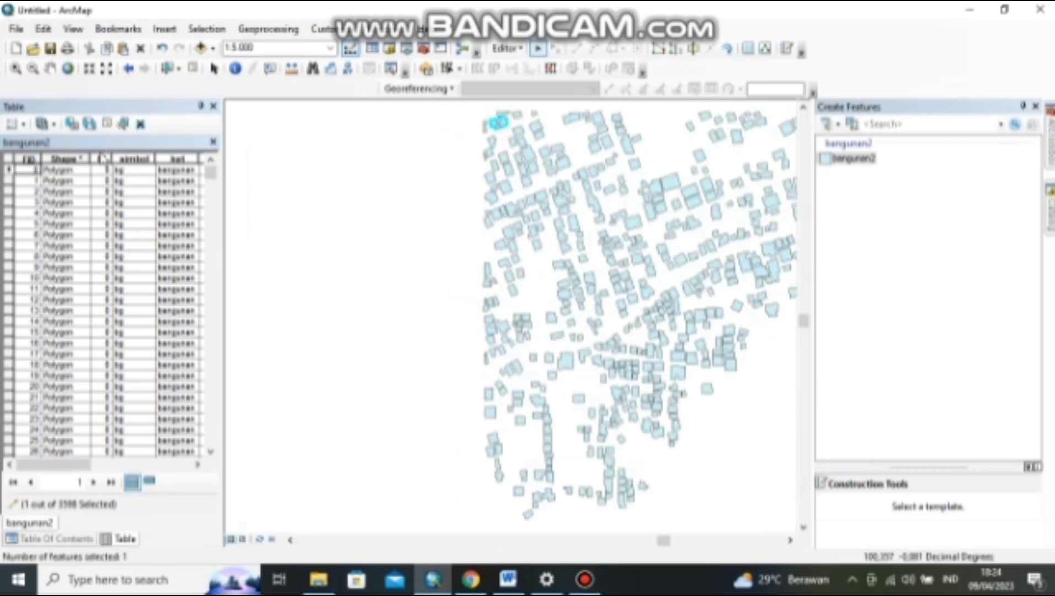
left_click(90, 126)
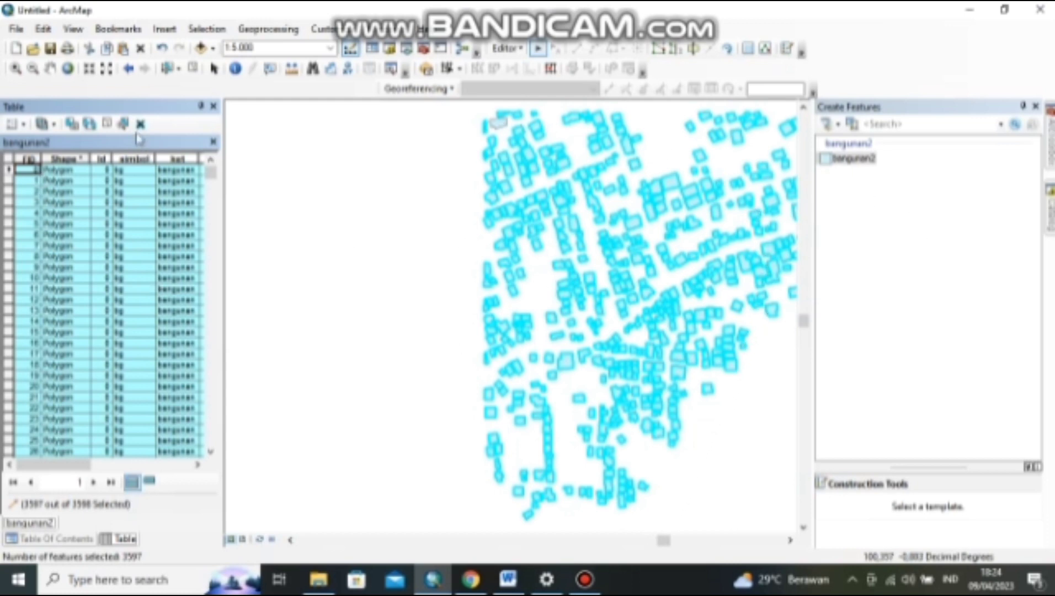
left_click(105, 124)
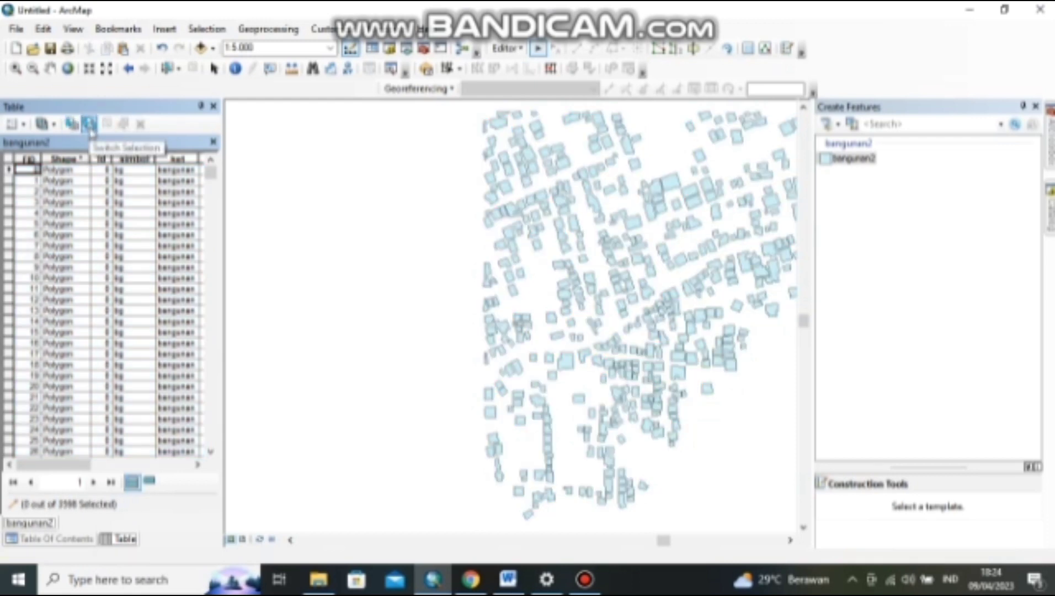
left_click(90, 125)
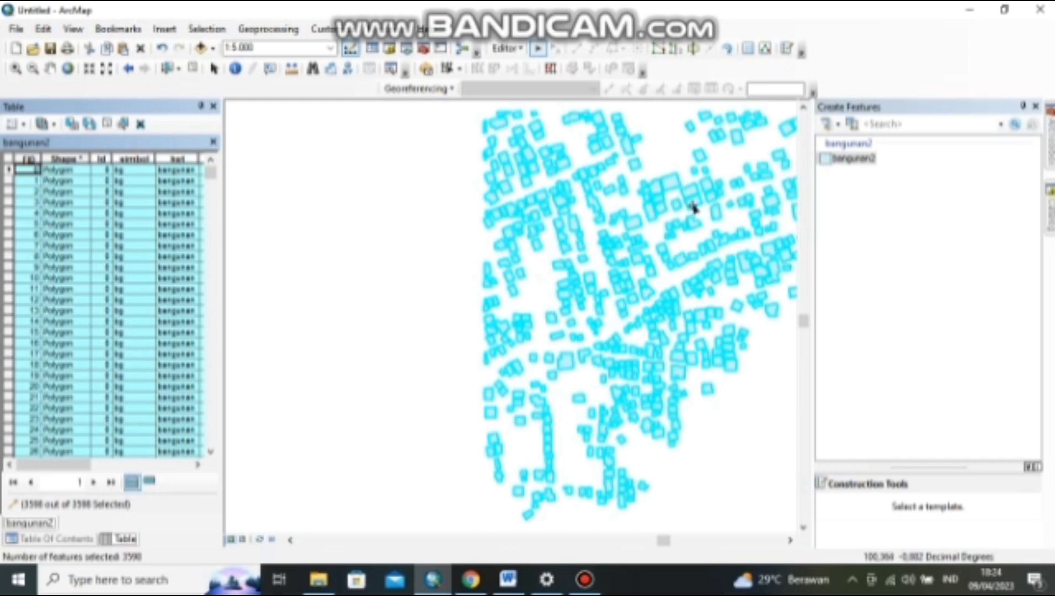
Copy the selected bangunan2 polygons and stop editing, leaving the attribute table closed.
right_click(572, 145)
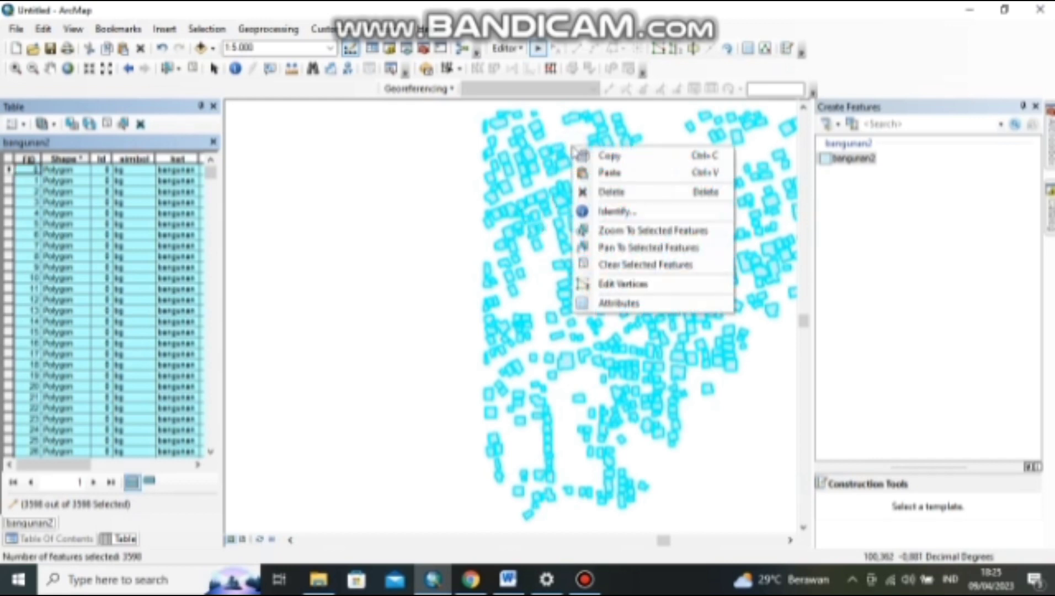
left_click(644, 157)
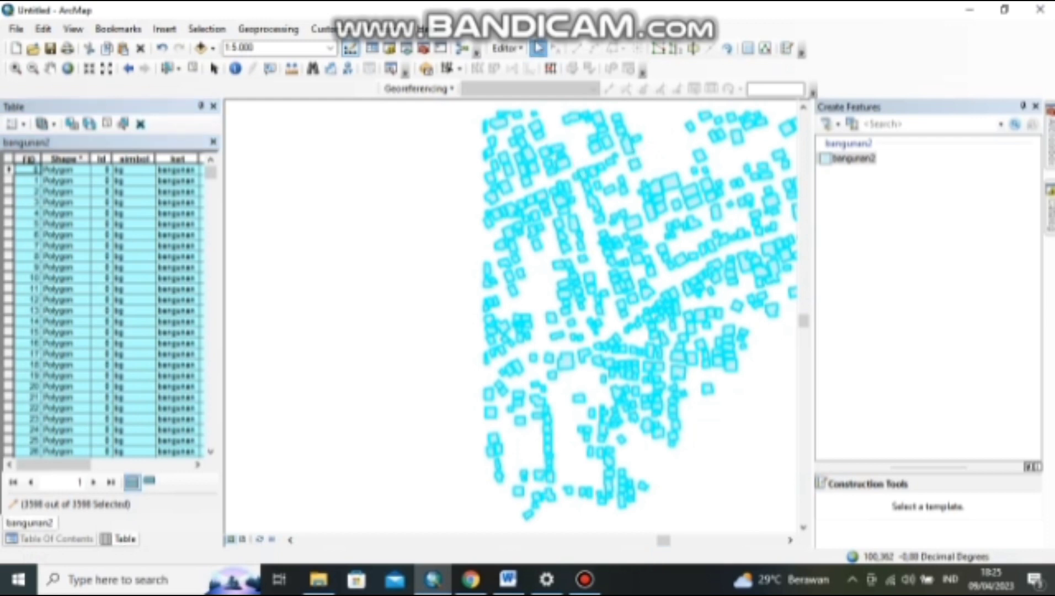
left_click(507, 48)
left_click(520, 80)
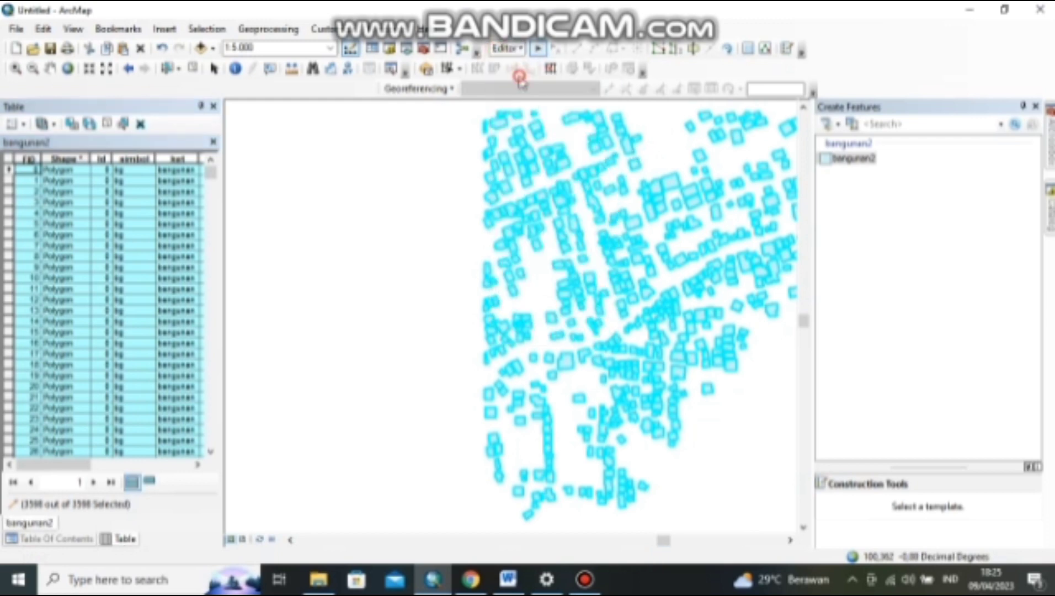
left_click(214, 106)
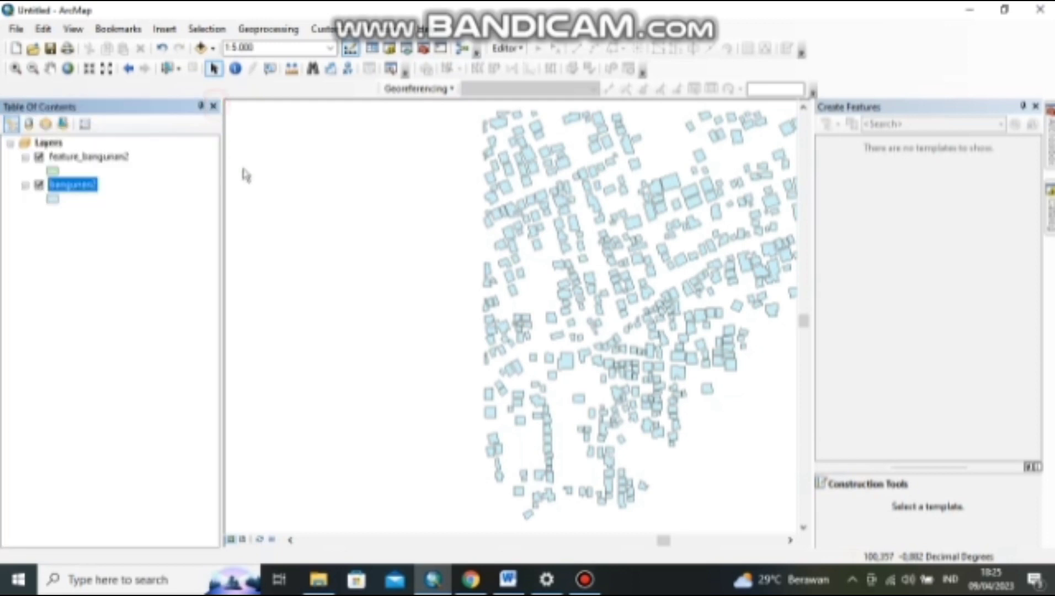
Start an edit session on the feature_bangunan2 layer in the personal geodatabase.
left_click(87, 158)
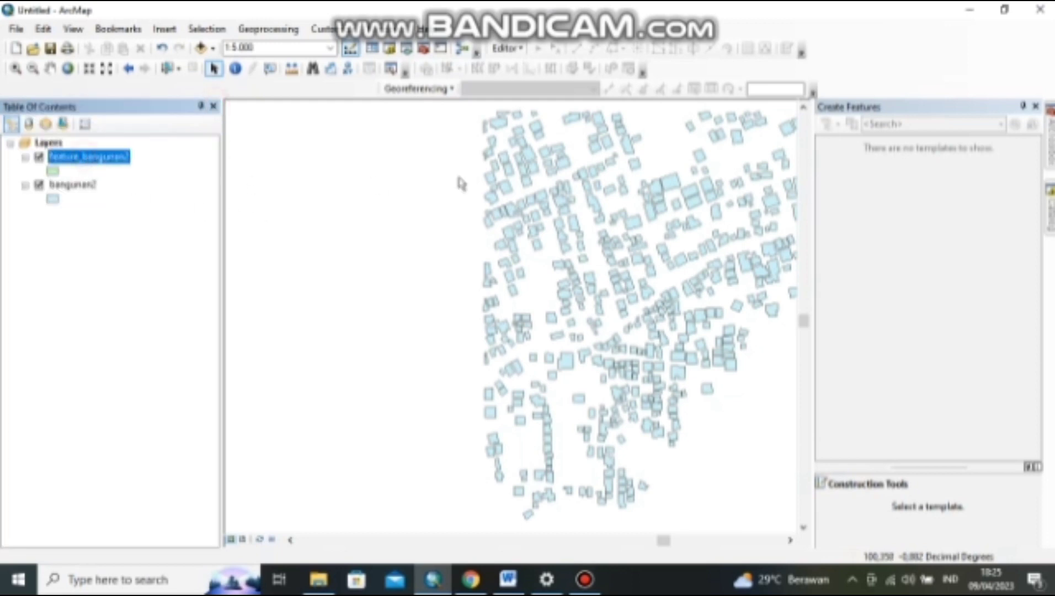
left_click(519, 50)
left_click(534, 65)
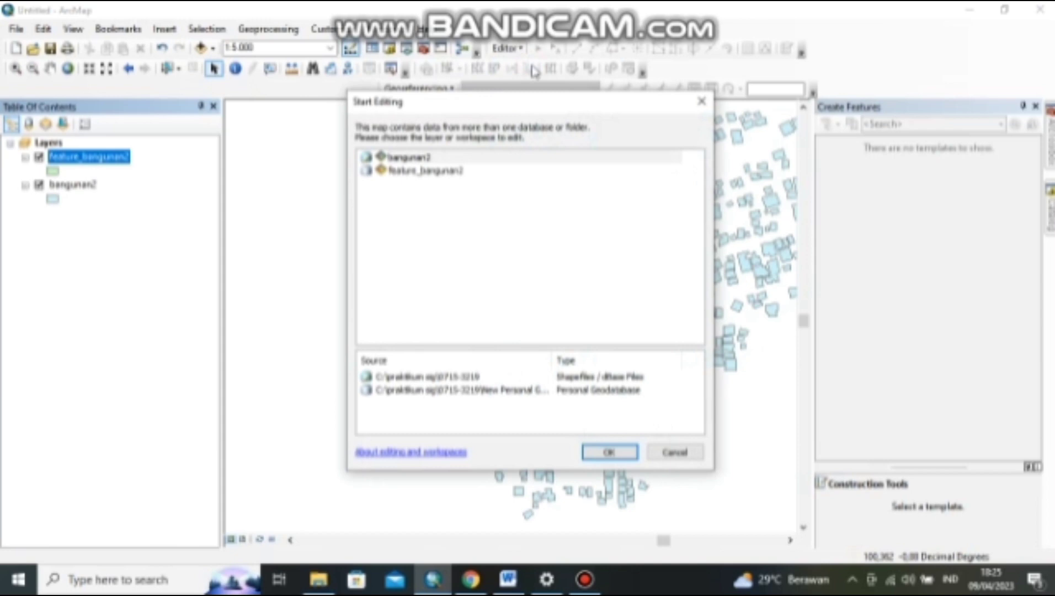
left_click(426, 171)
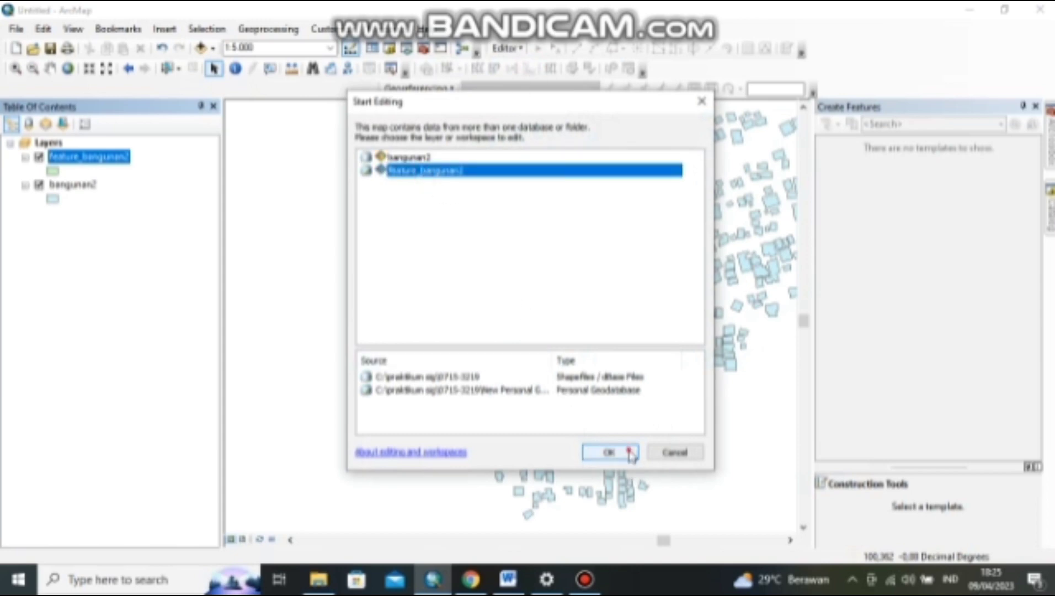
left_click(609, 451)
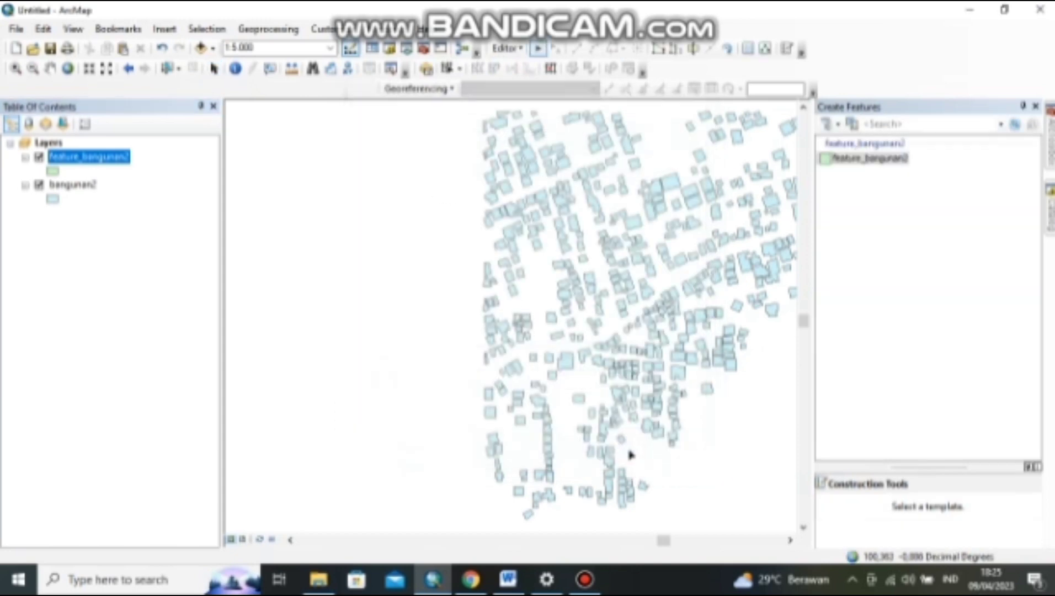
Paste the copied building polygons with feature_bangunan2 as the target layer.
right_click(574, 138)
left_click(605, 158)
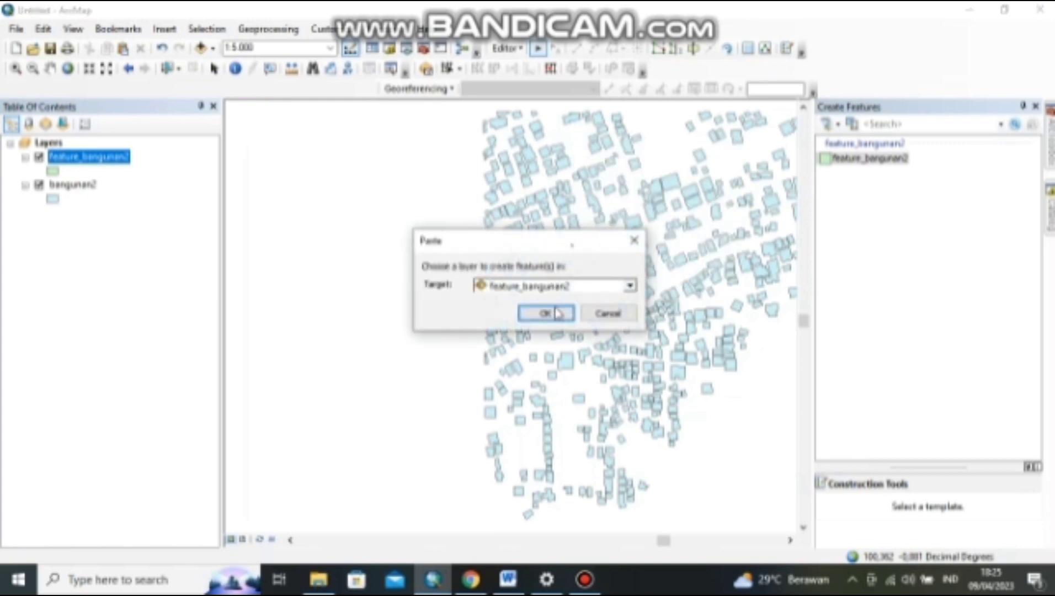
left_click(556, 315)
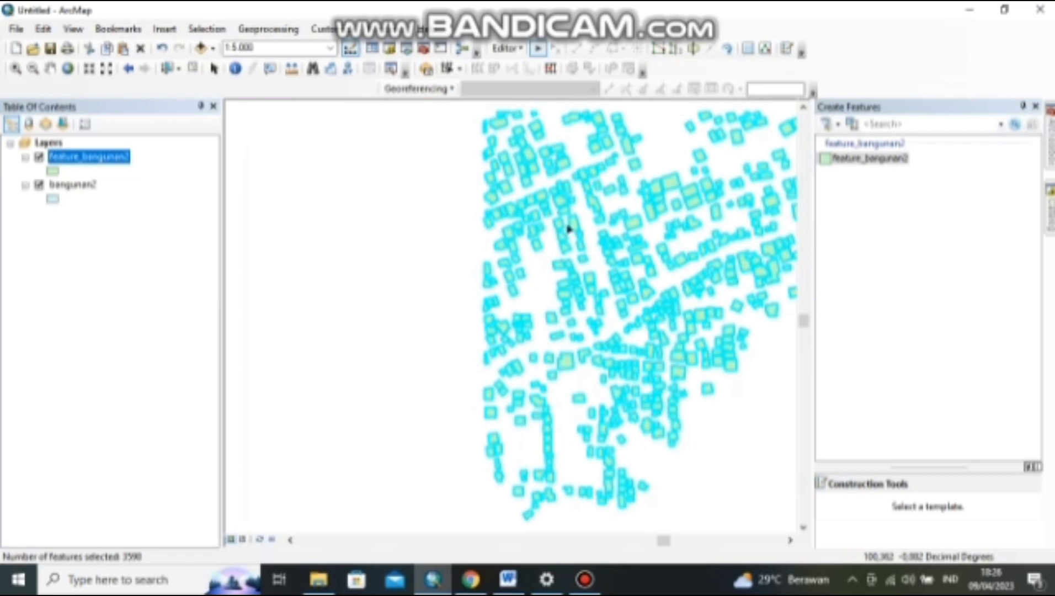
scroll(567, 227, "down", 3)
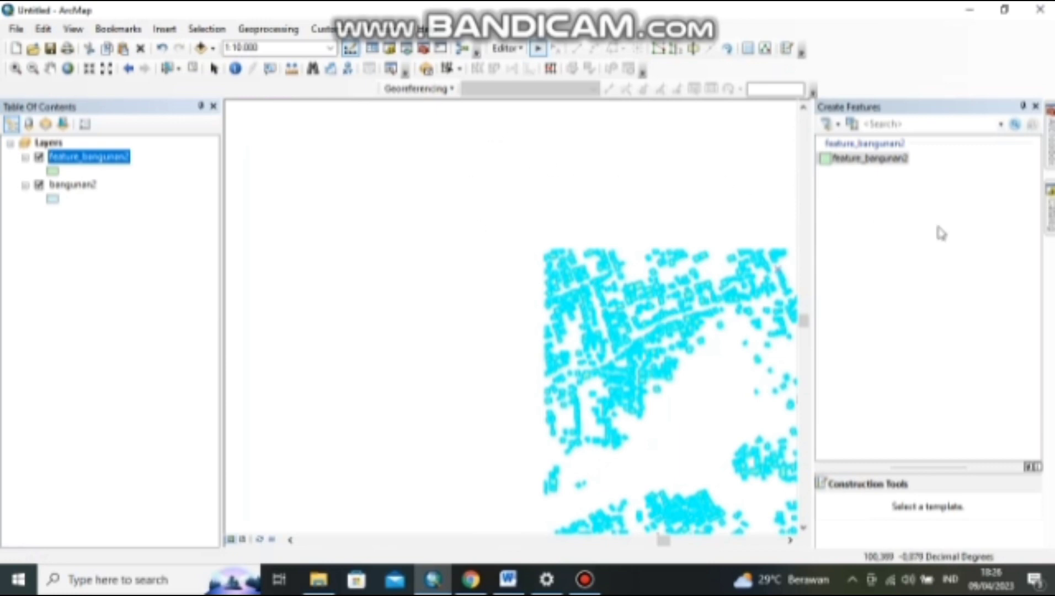
Try to create a new topology in the feature dataset dataset_bangunan2.
mouse_move(1050, 207)
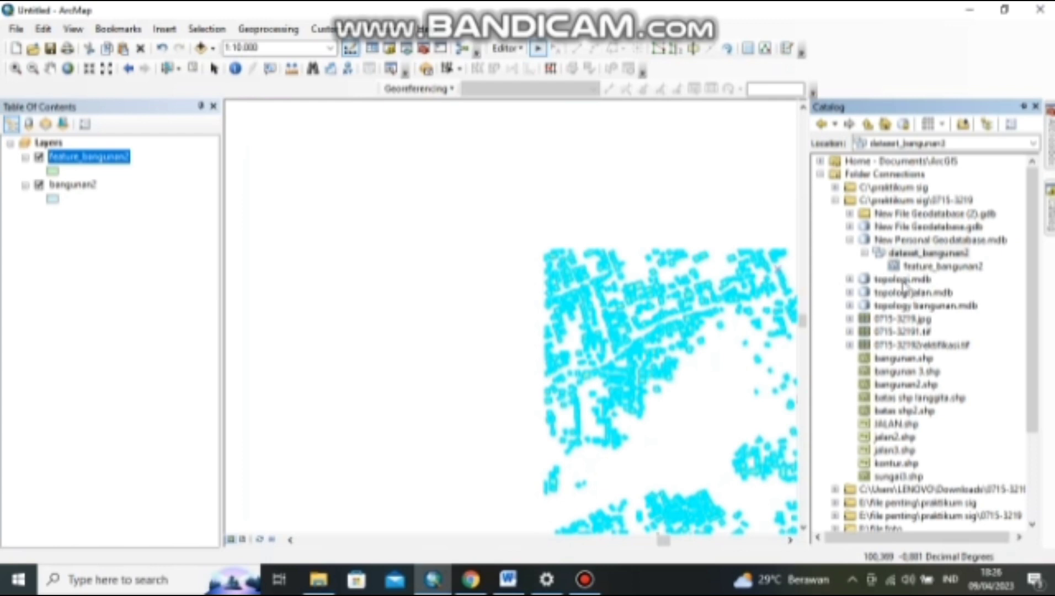
right_click(954, 255)
mouse_move(982, 375)
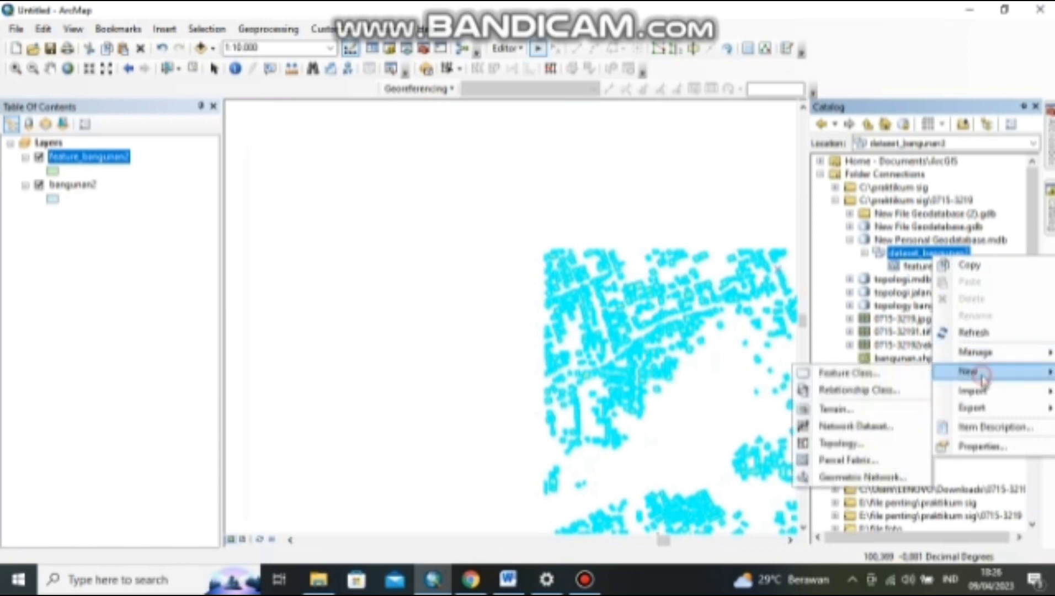
left_click(838, 443)
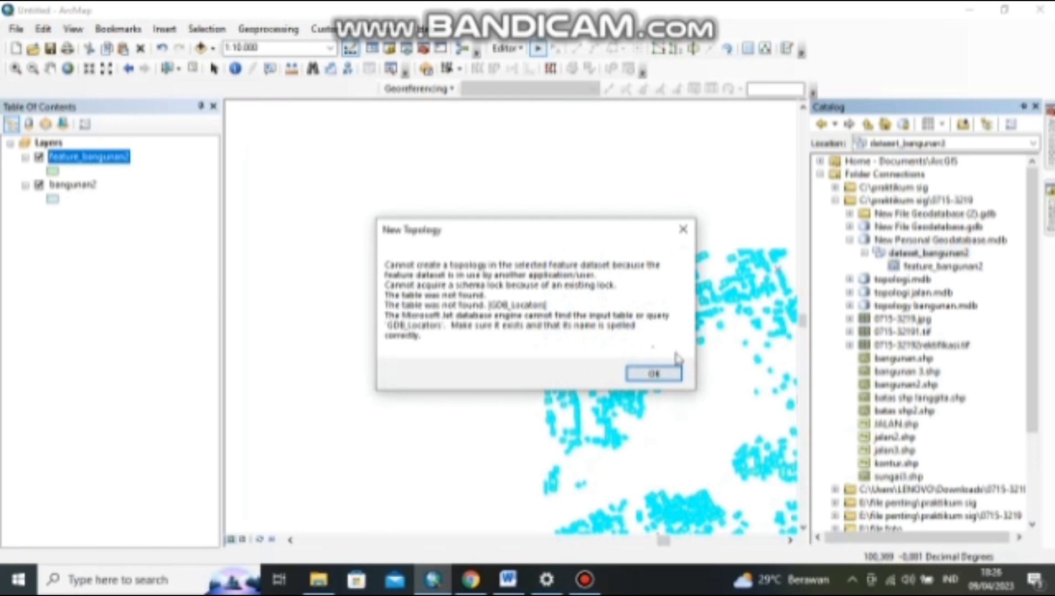
left_click(677, 374)
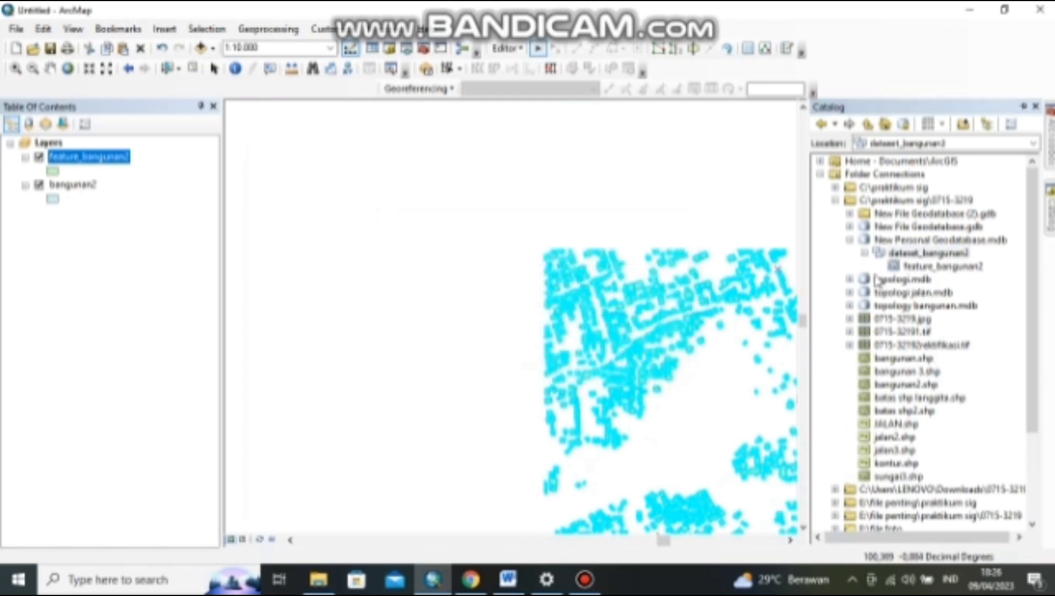
Add the dataset_bangunan feature dataset from topologi.mdb to the map with its topology and feature_bangunan layers.
left_click(850, 279)
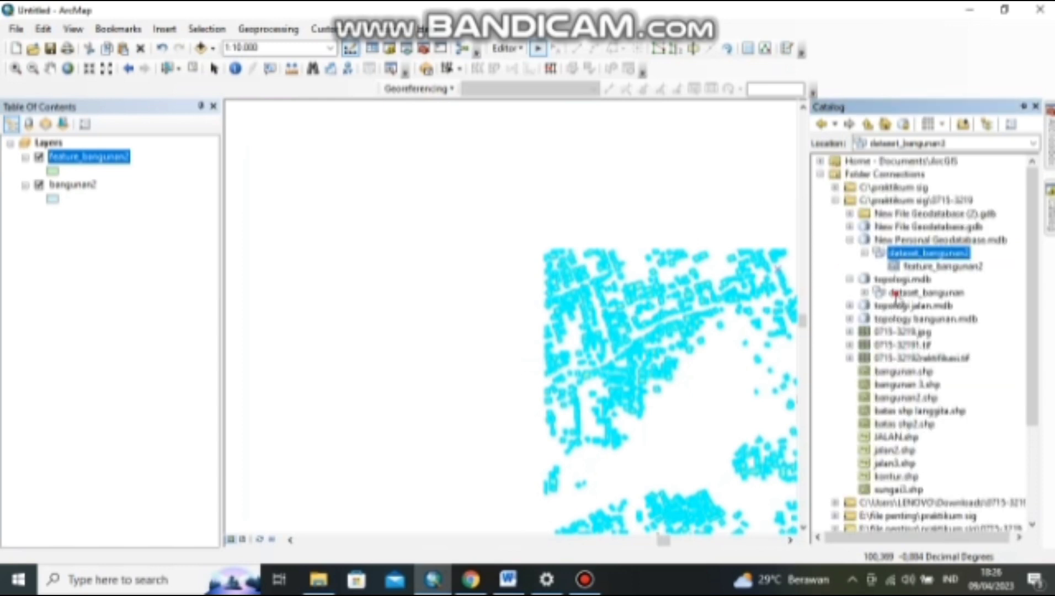
left_click_drag(895, 296, 96, 239)
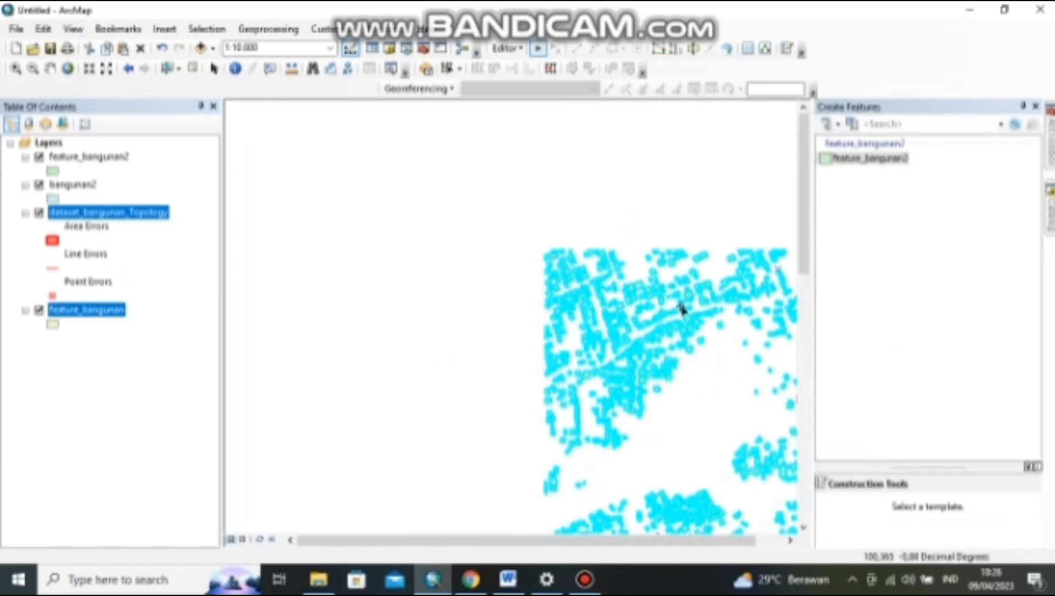
scroll(587, 259, "up", 2)
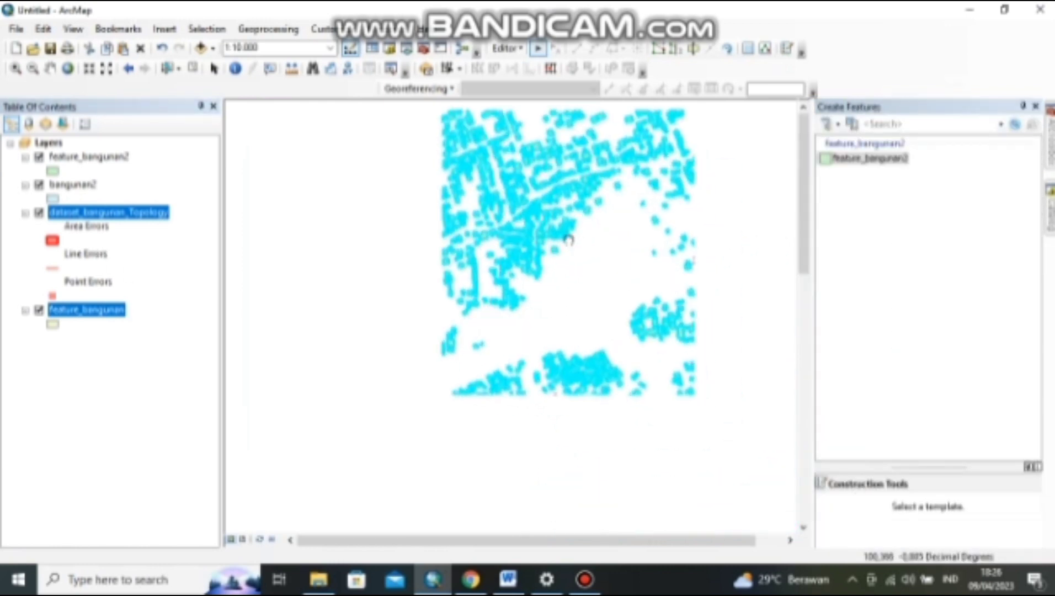
scroll(587, 259, "up", 3)
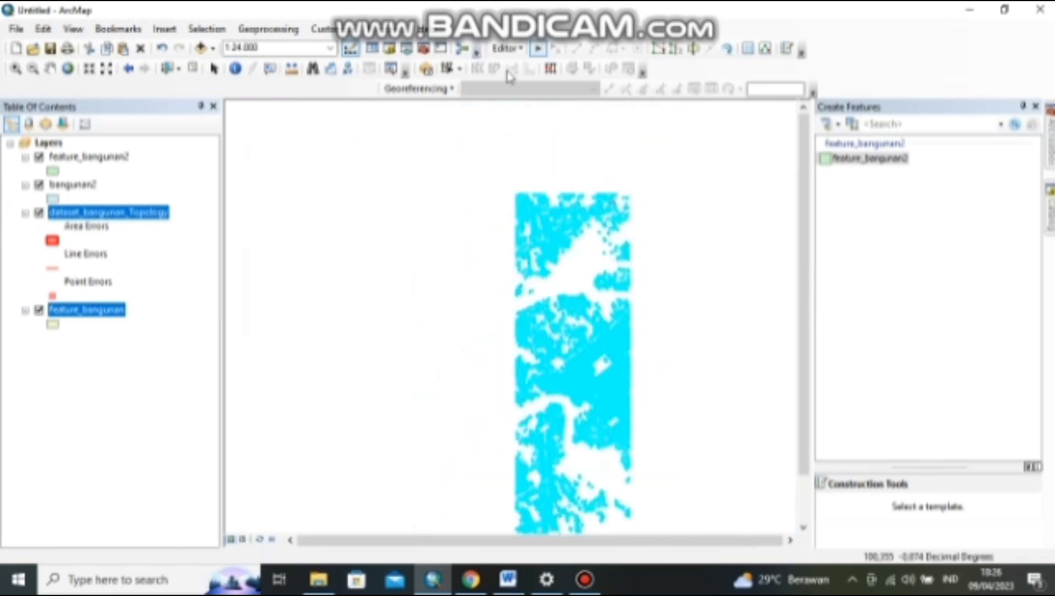
Stop editing feature_bangunan2 without saving the edits.
left_click(513, 49)
left_click(523, 82)
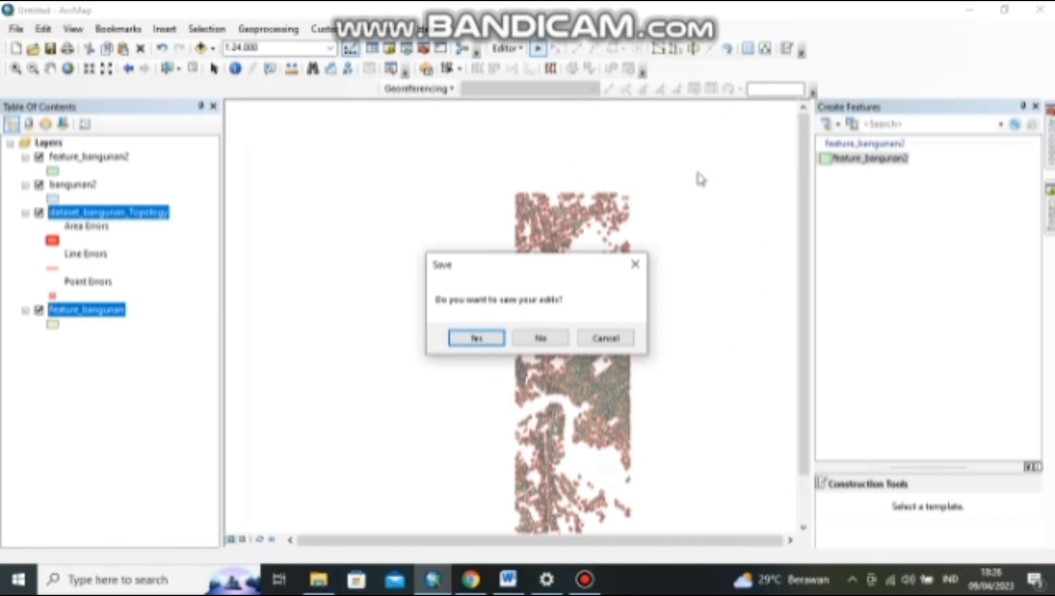
left_click(541, 339)
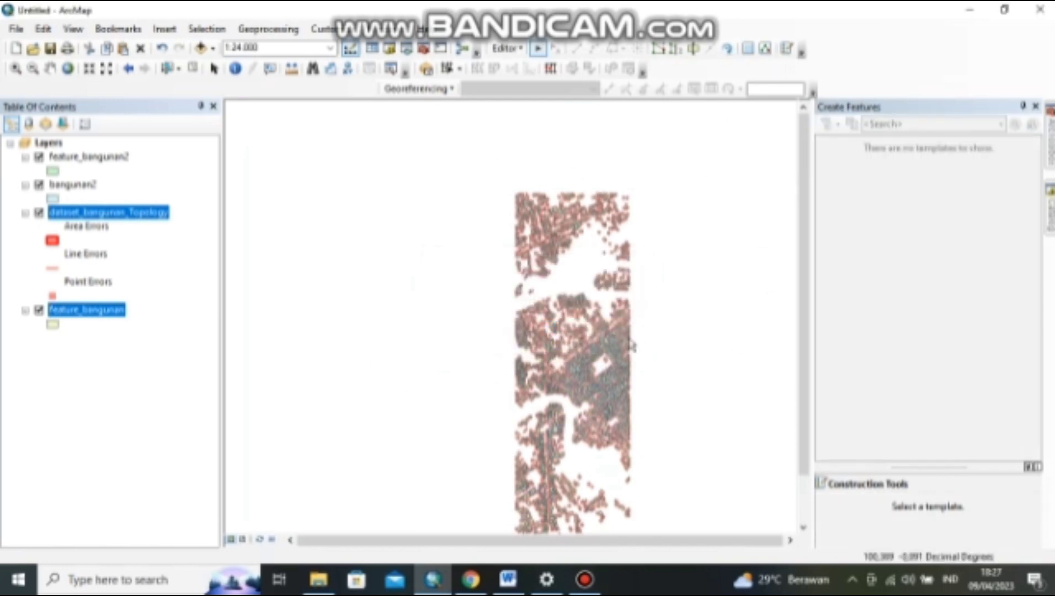
left_click_drag(680, 339, 665, 268)
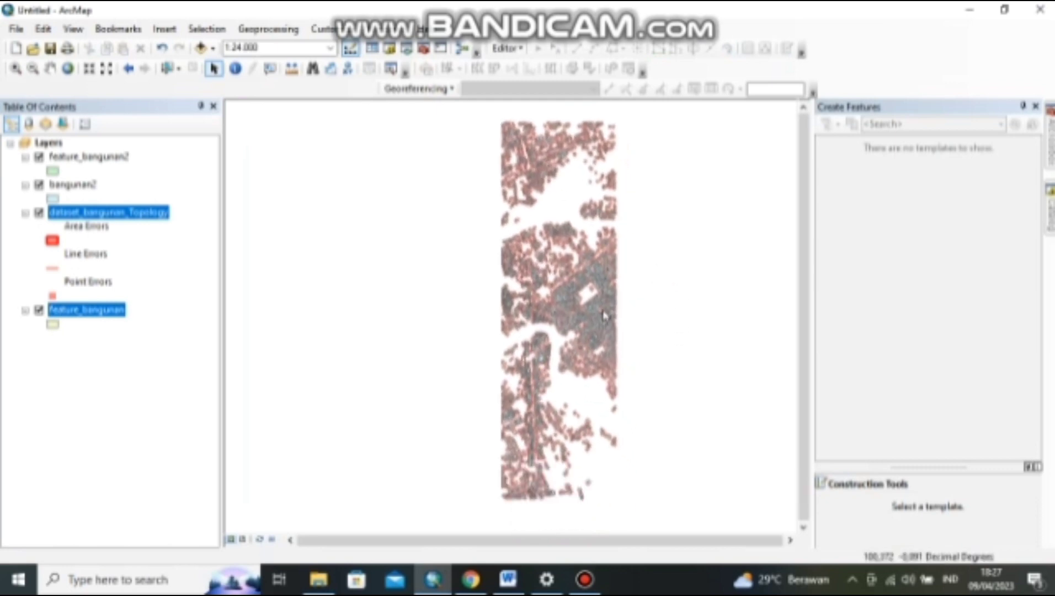
Start editing feature_bangunan and check the Error Inspector for topology errors.
left_click(513, 49)
left_click(535, 67)
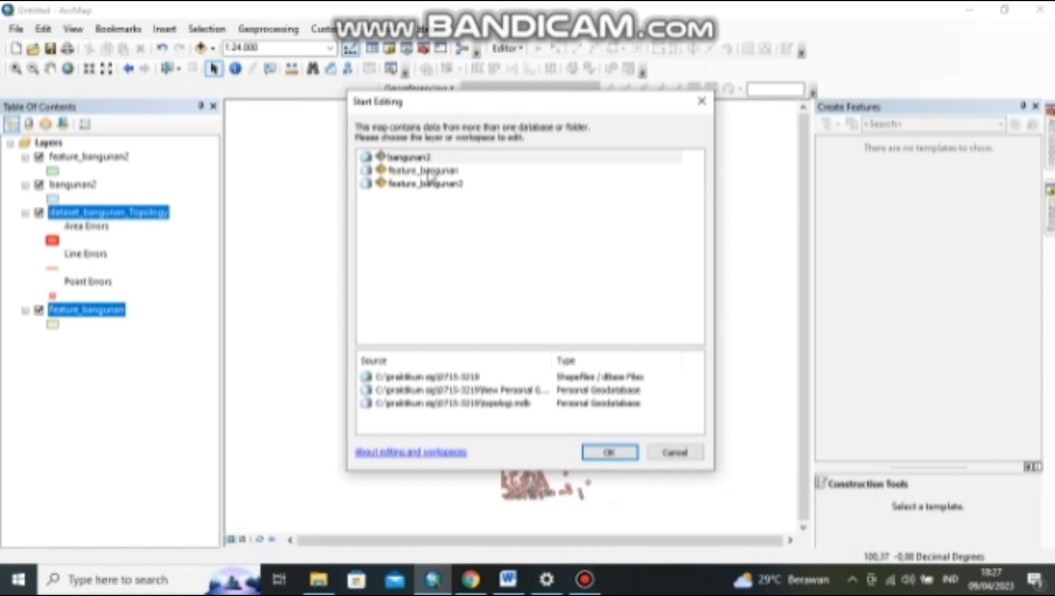
left_click(429, 172)
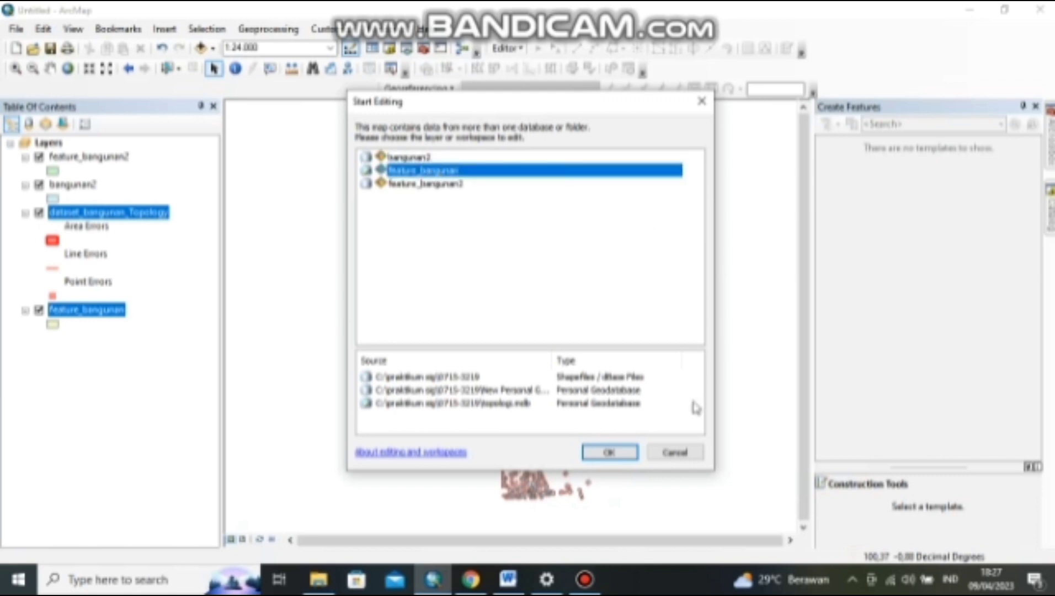
left_click(609, 453)
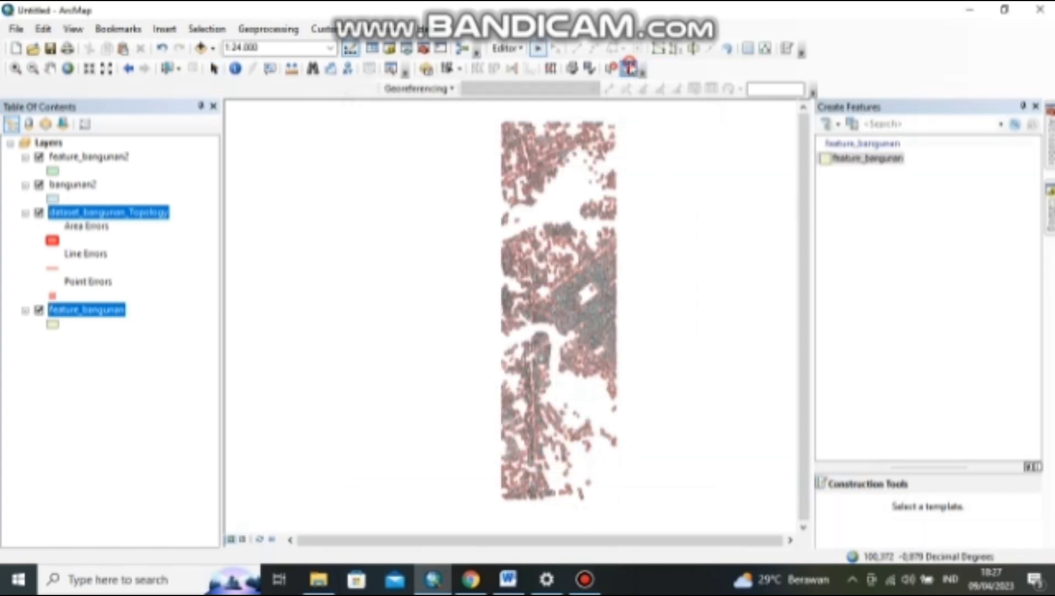
left_click(624, 90)
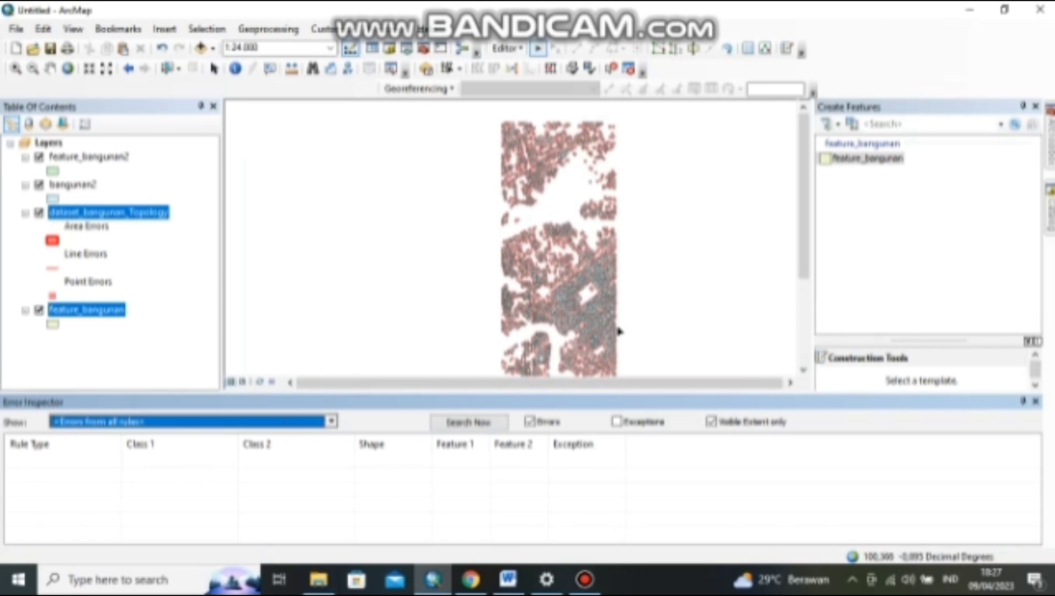
left_click(1036, 401)
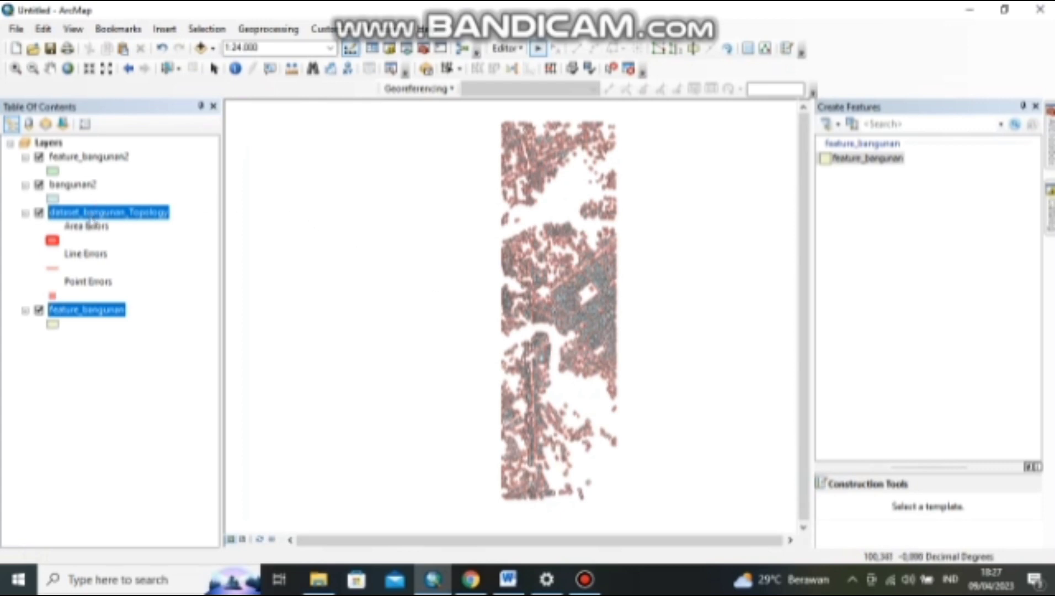
Remove the dataset_bangunan_Topology layer from the map.
left_click(89, 218)
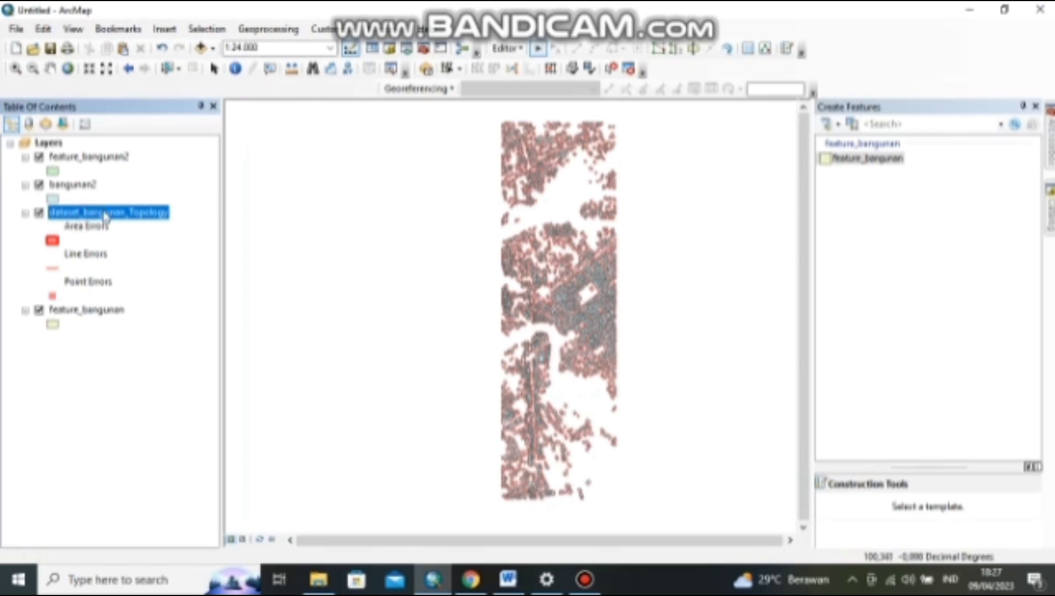
right_click(105, 216)
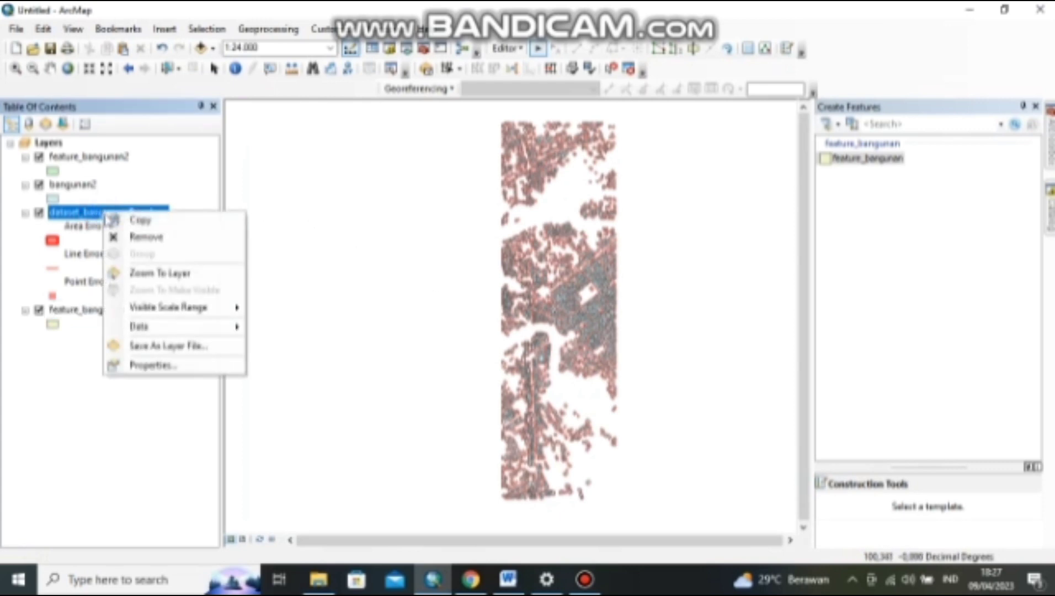
left_click(143, 236)
Set up a new topology in dataset_bangunan2 with the default name and cluster tolerance, including feature_bangunan2 at rank 1.
mouse_move(1050, 207)
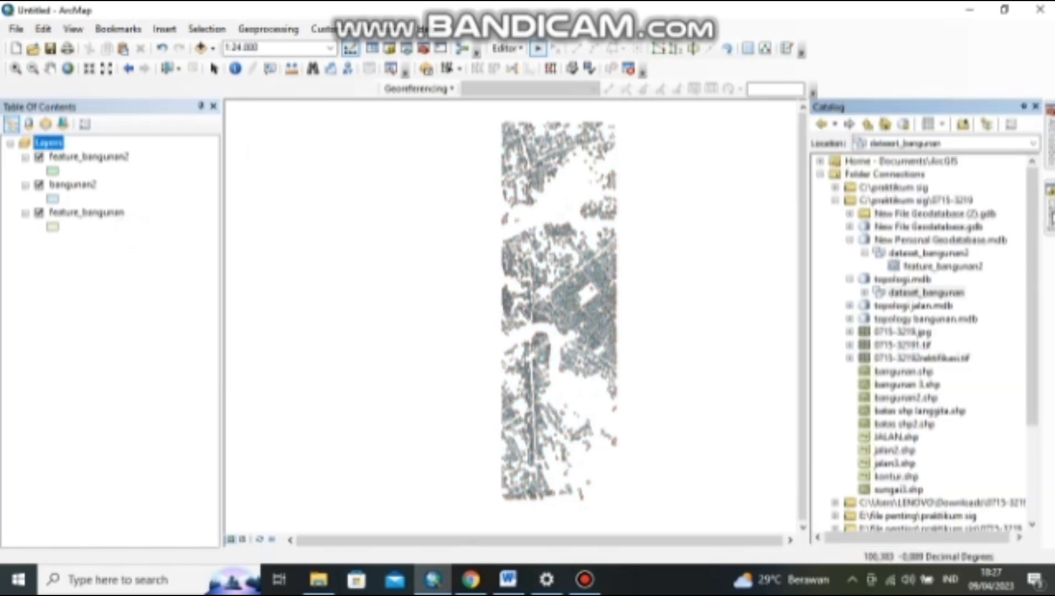
left_click(944, 255)
right_click(944, 255)
mouse_move(941, 373)
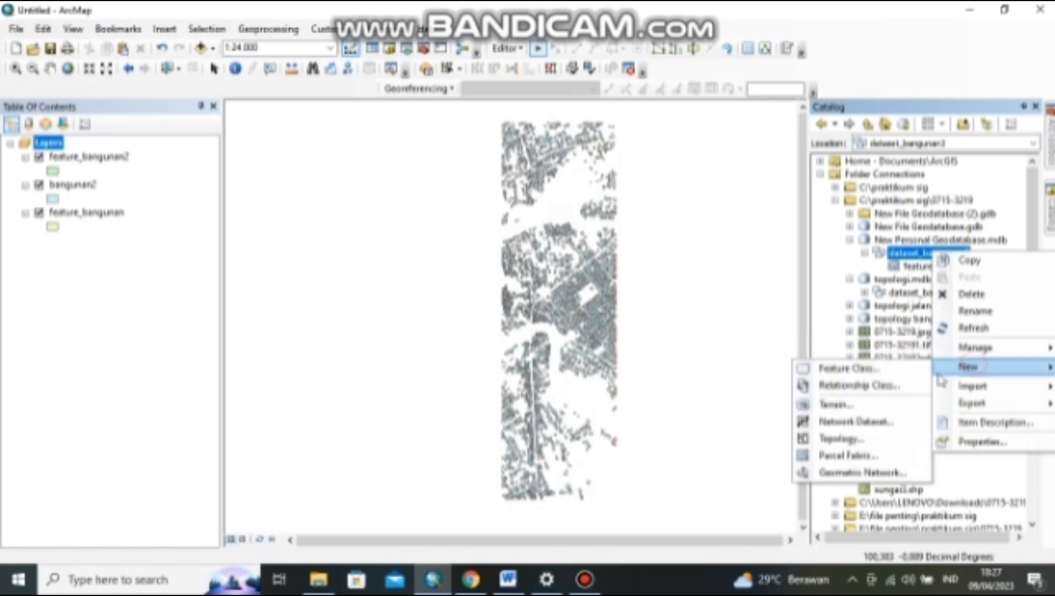
left_click(856, 440)
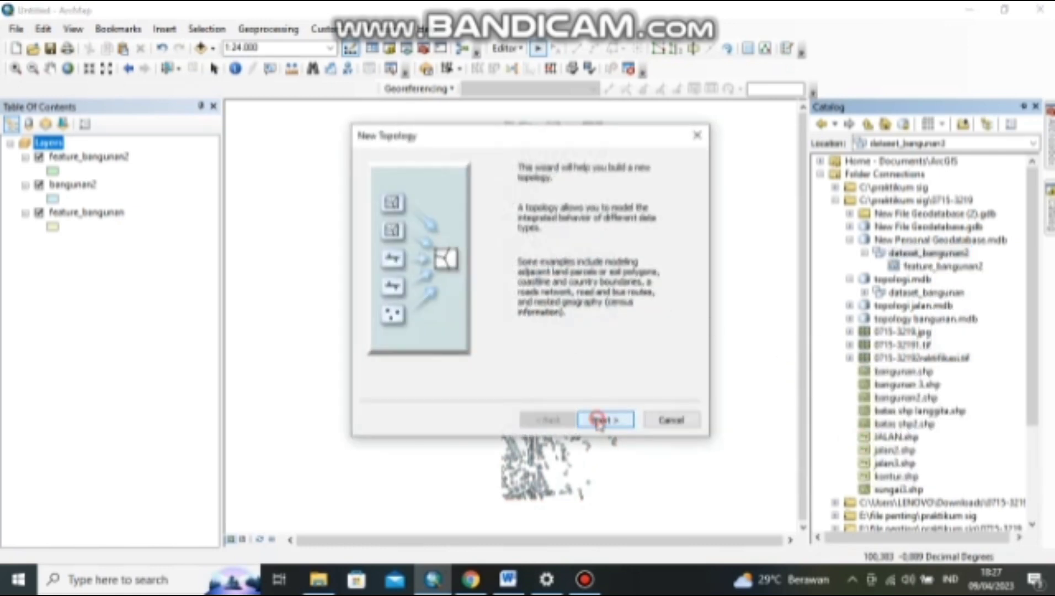
left_click(598, 420)
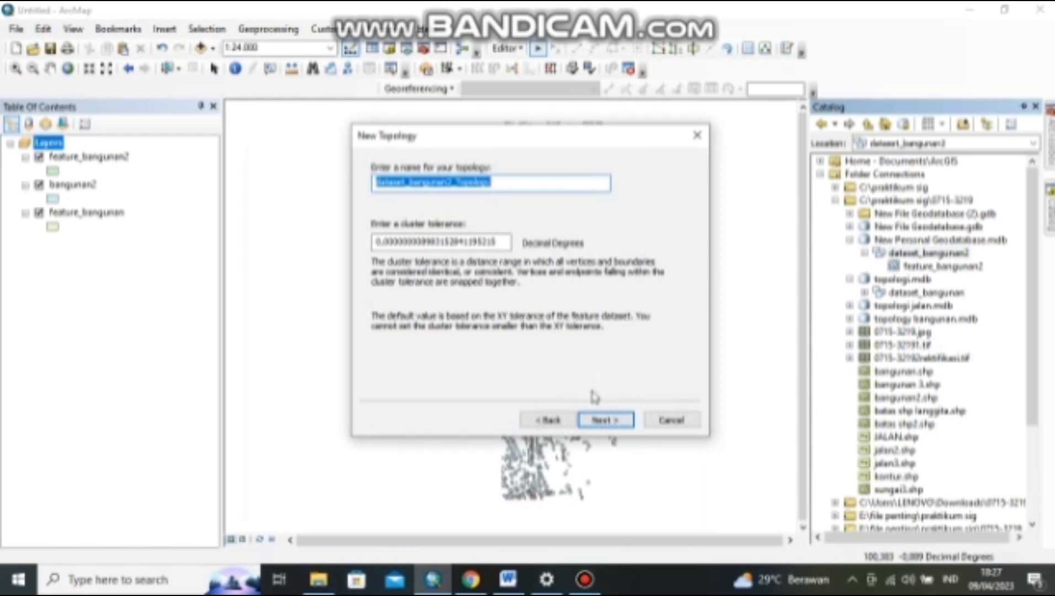
left_click(601, 416)
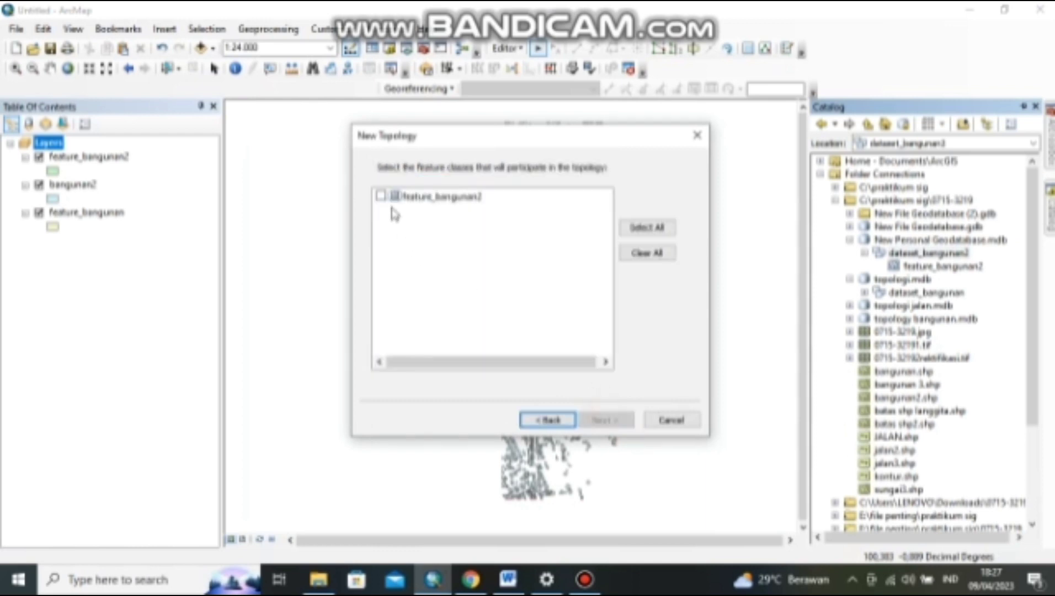
left_click(381, 196)
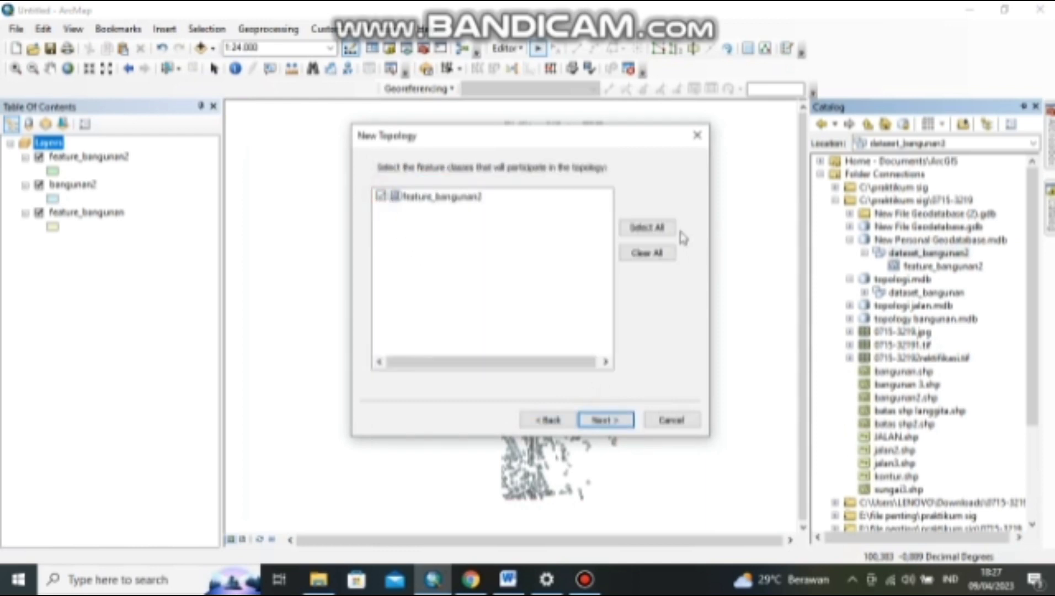
left_click(599, 422)
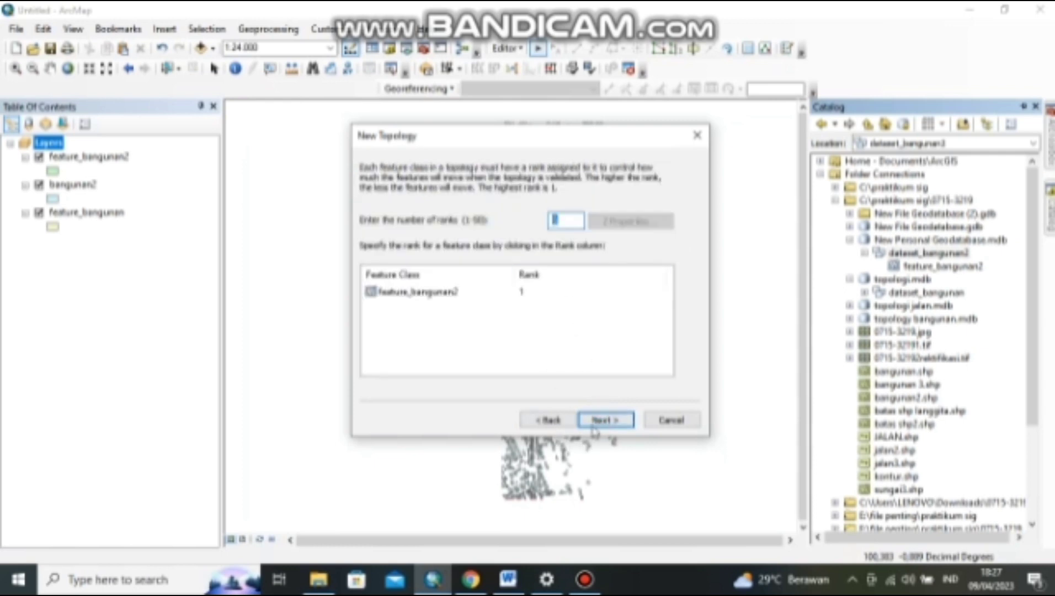
left_click(602, 420)
Add the rules Must Not Overlap and Must Not Have Gaps for feature_bangunan2 to the new topology.
left_click(682, 200)
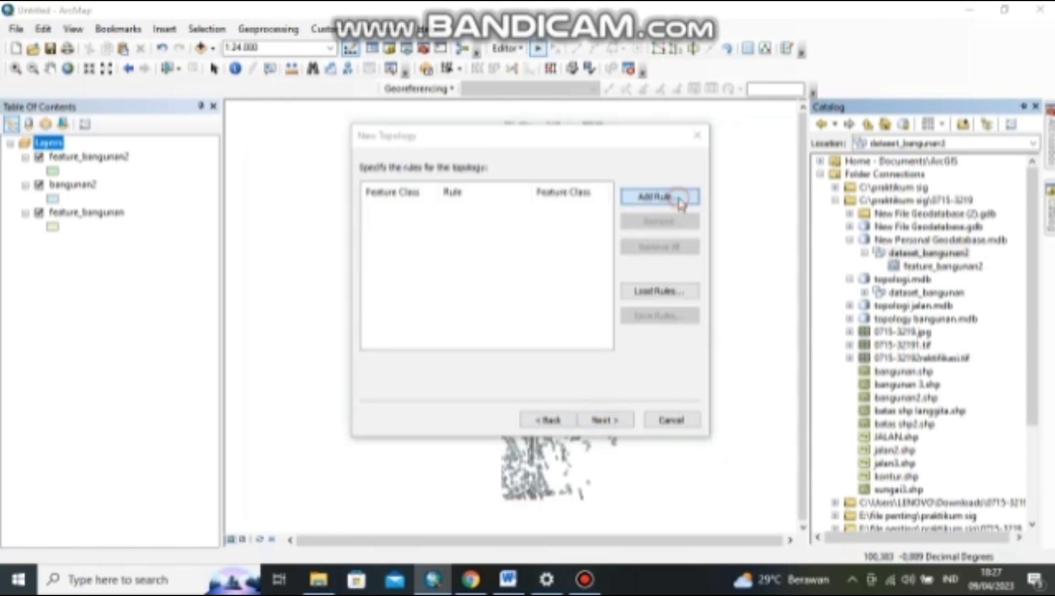
left_click(478, 272)
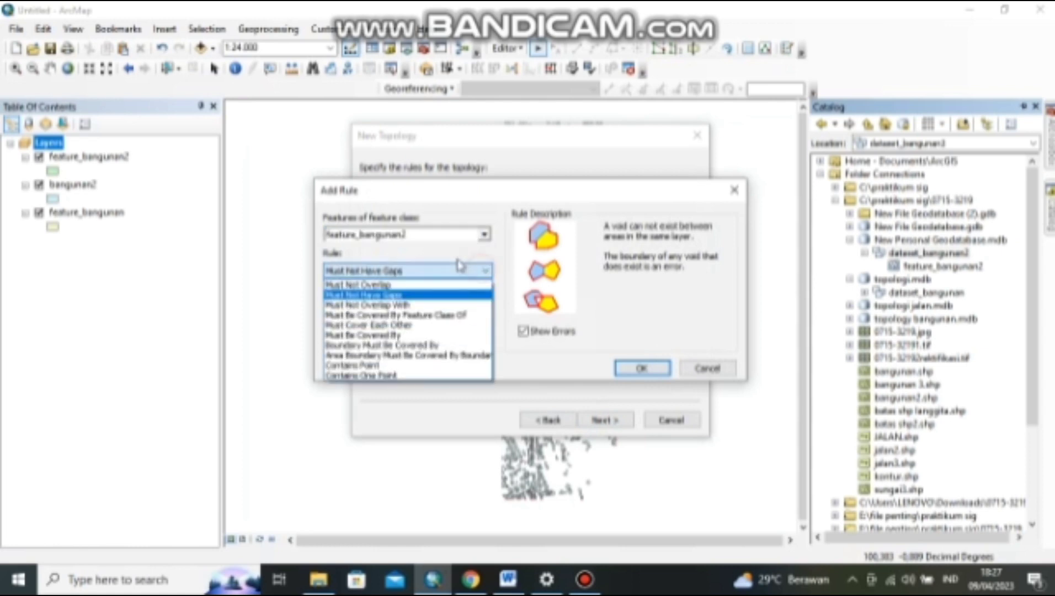
left_click(408, 285)
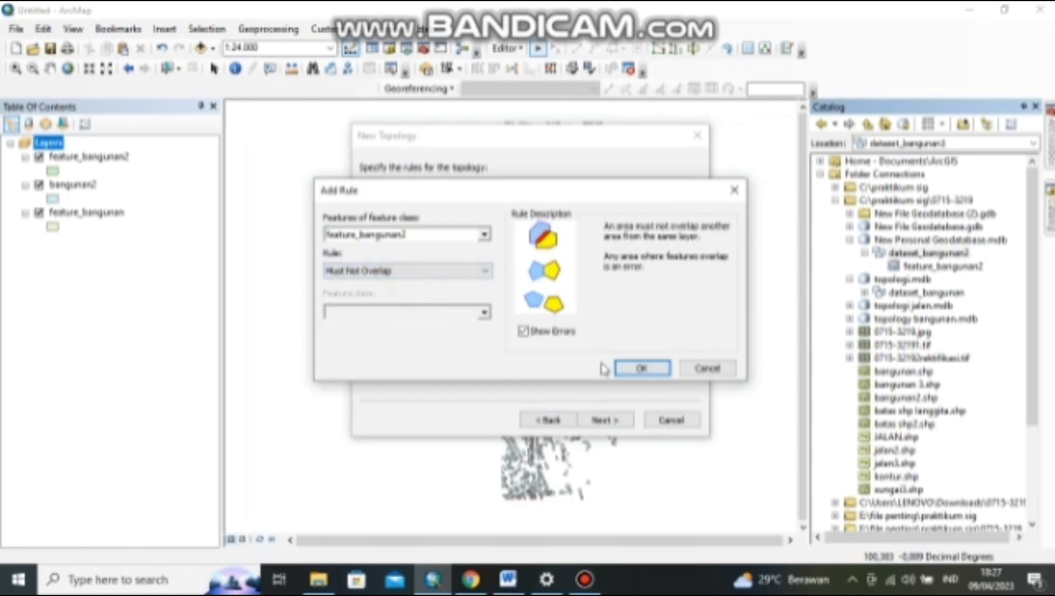
left_click(633, 369)
left_click(657, 196)
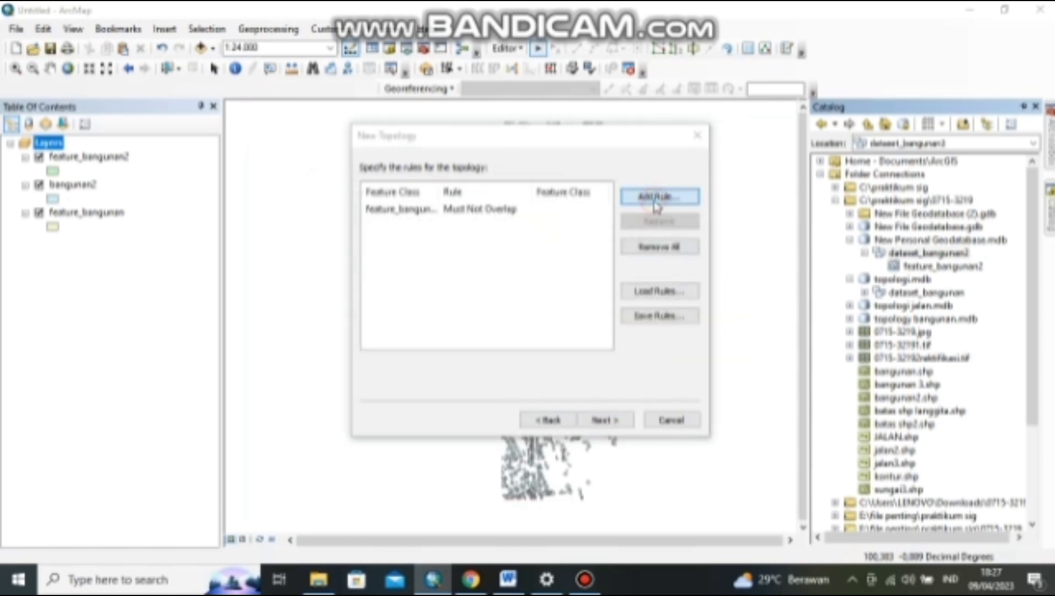
left_click(483, 271)
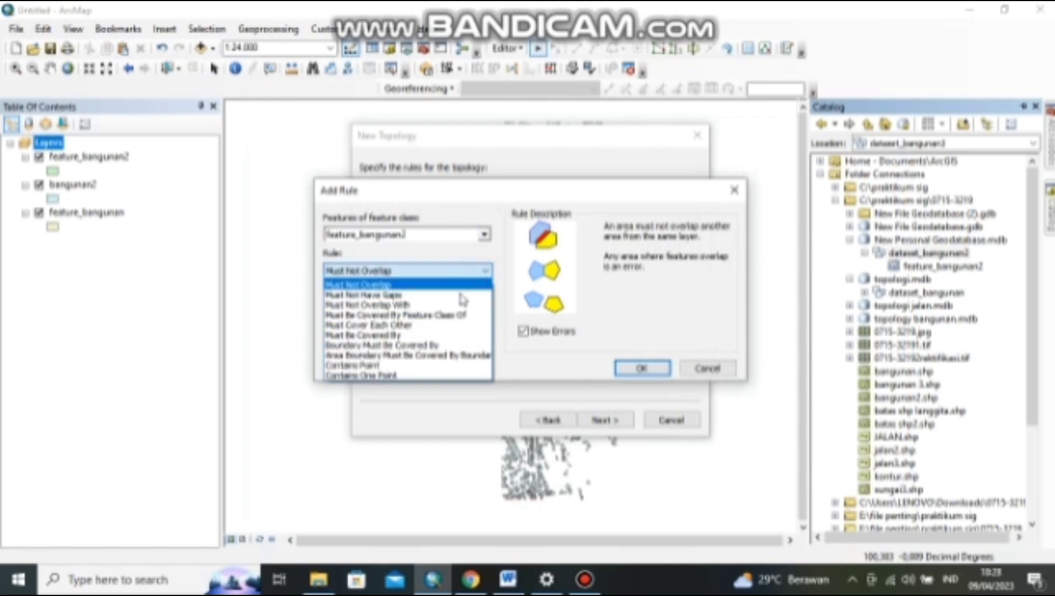
left_click(425, 298)
left_click(484, 270)
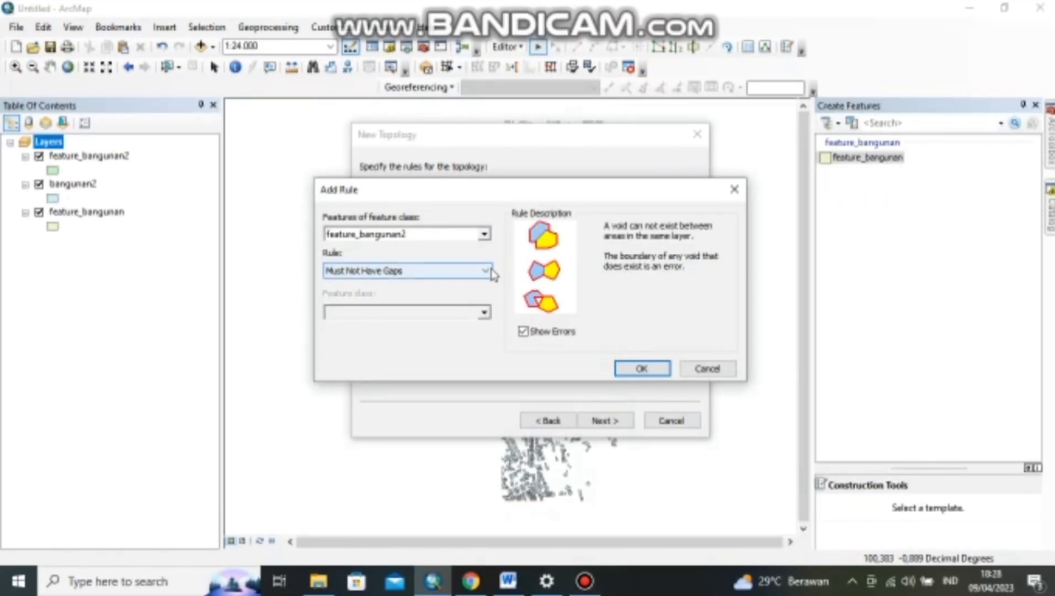
left_click(367, 294)
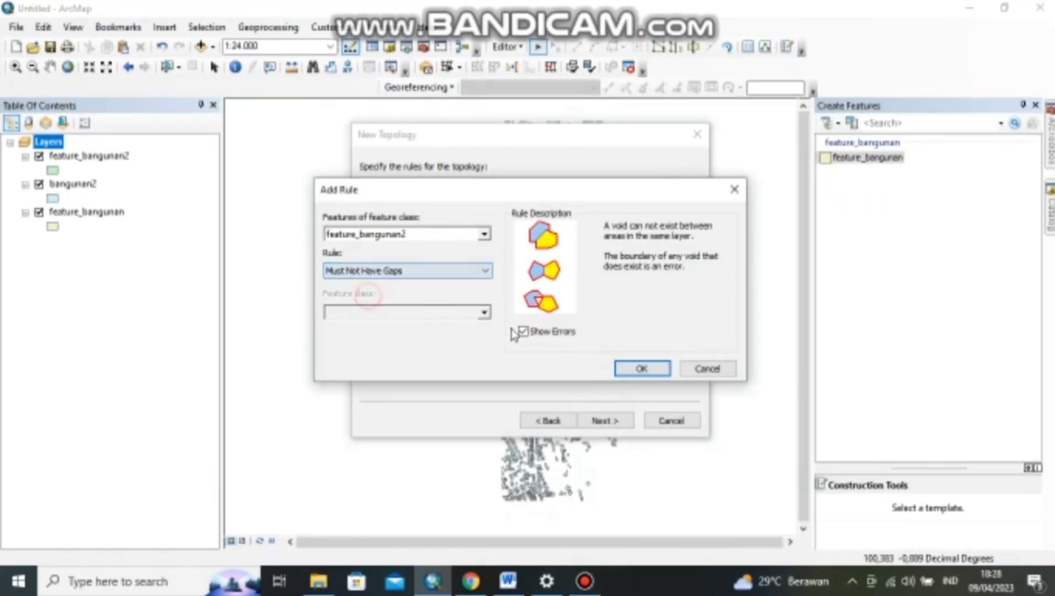
left_click(640, 369)
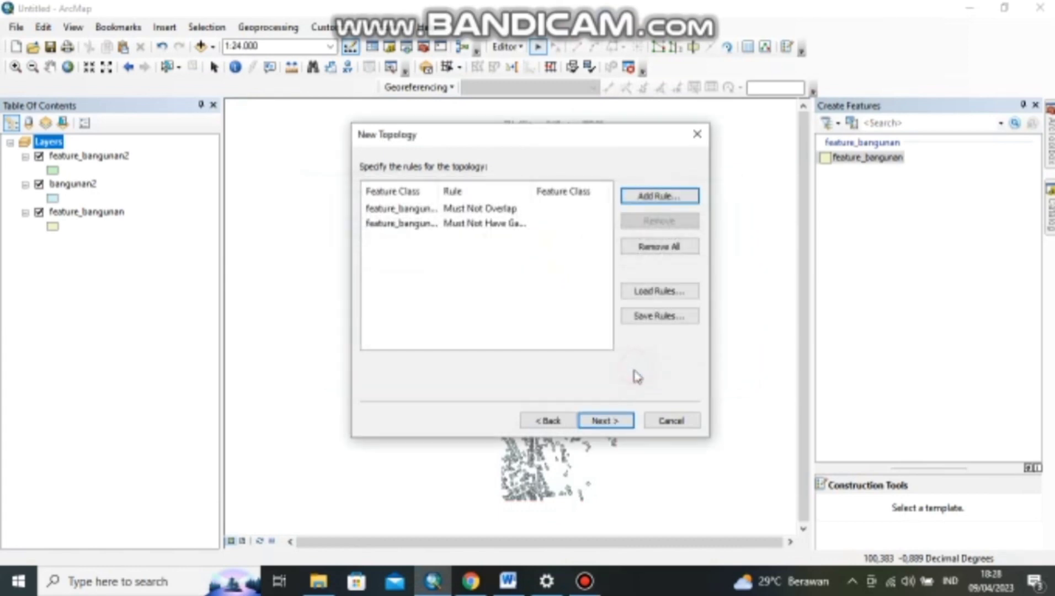
Finish creating the dataset_bangunan2 topology with its defined rules and dismiss the closing message.
left_click(607, 421)
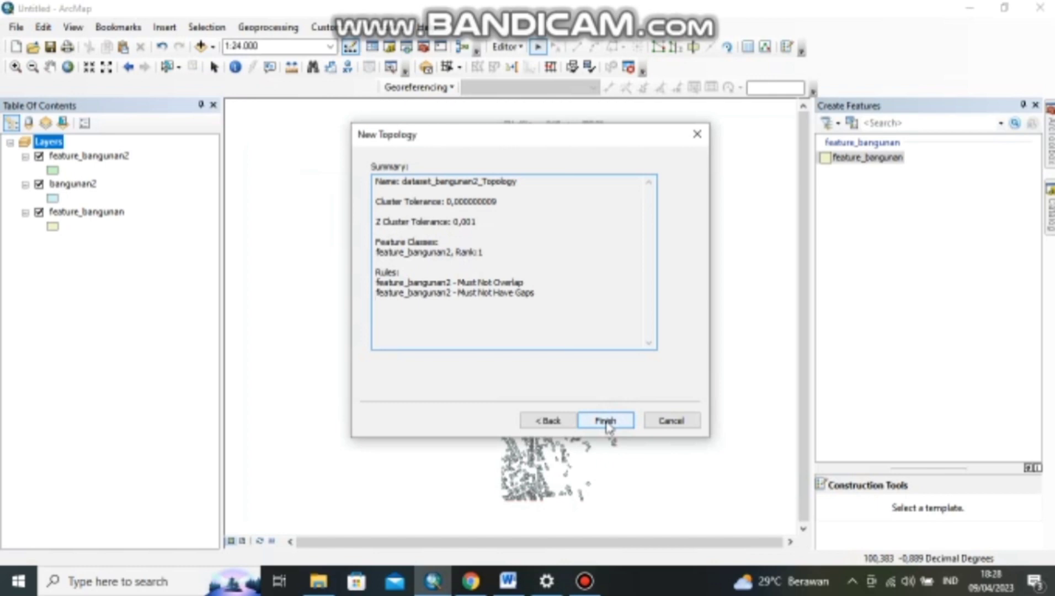
left_click(605, 421)
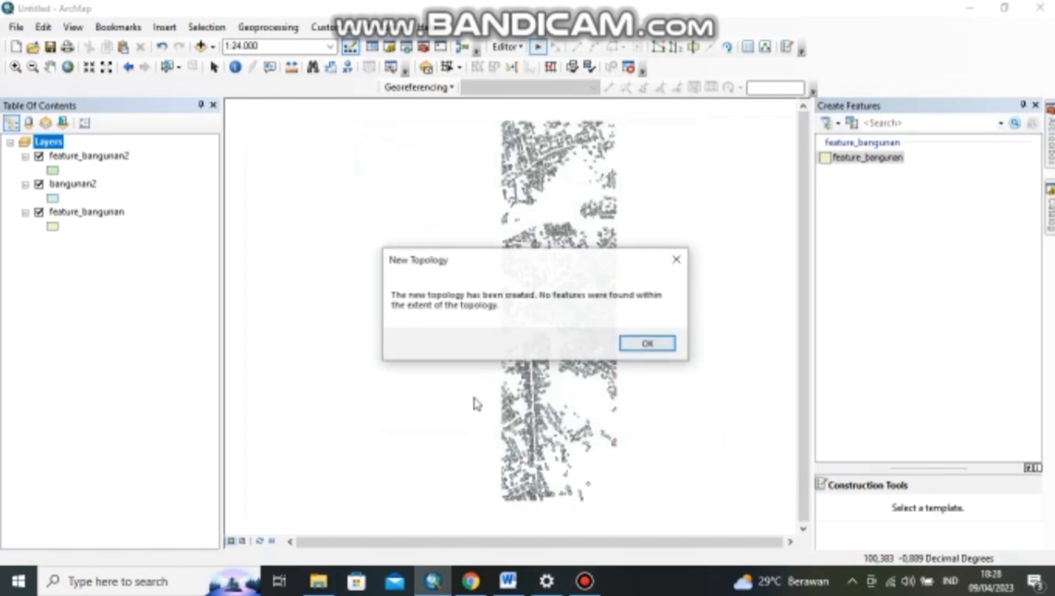
left_click(658, 346)
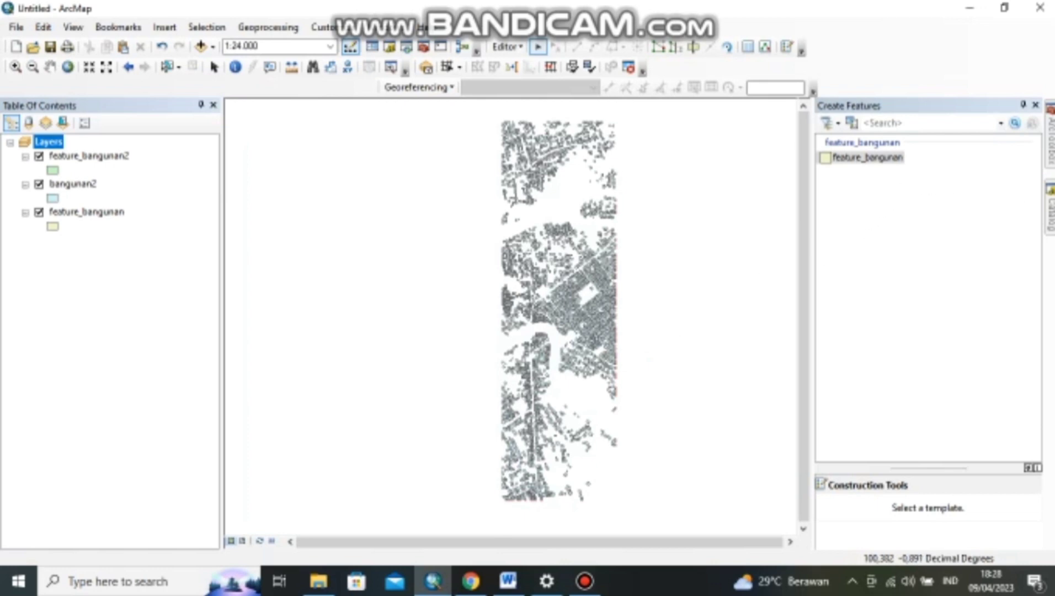
Add the dataset_bangunan feature dataset to the map and remove the feature_bangunan2 layer and the older feature_bangunan layer.
mouse_move(1051, 213)
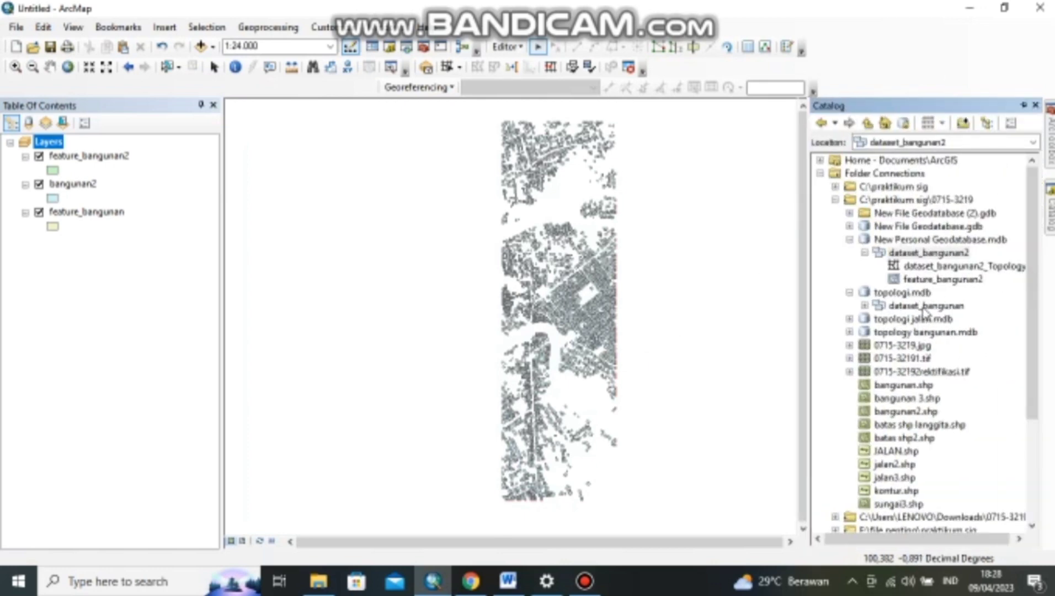
left_click_drag(925, 312, 21, 240)
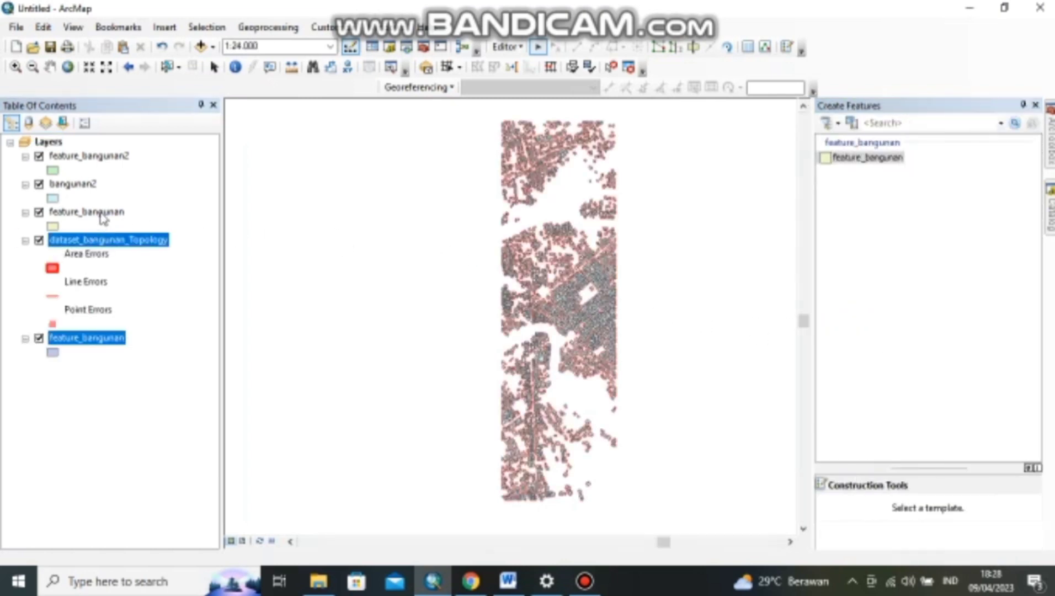
right_click(96, 157)
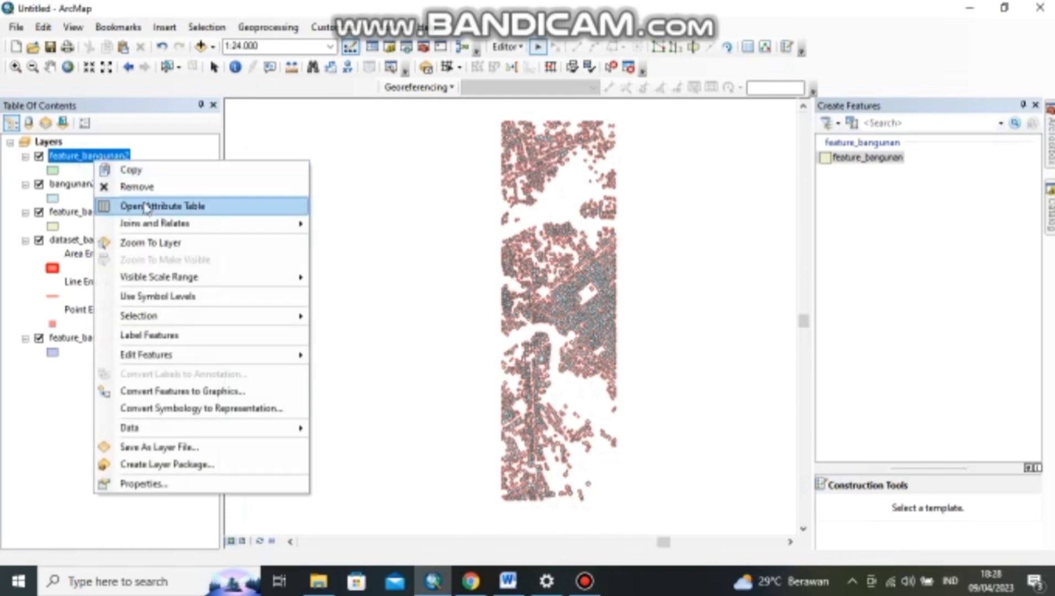
left_click(171, 194)
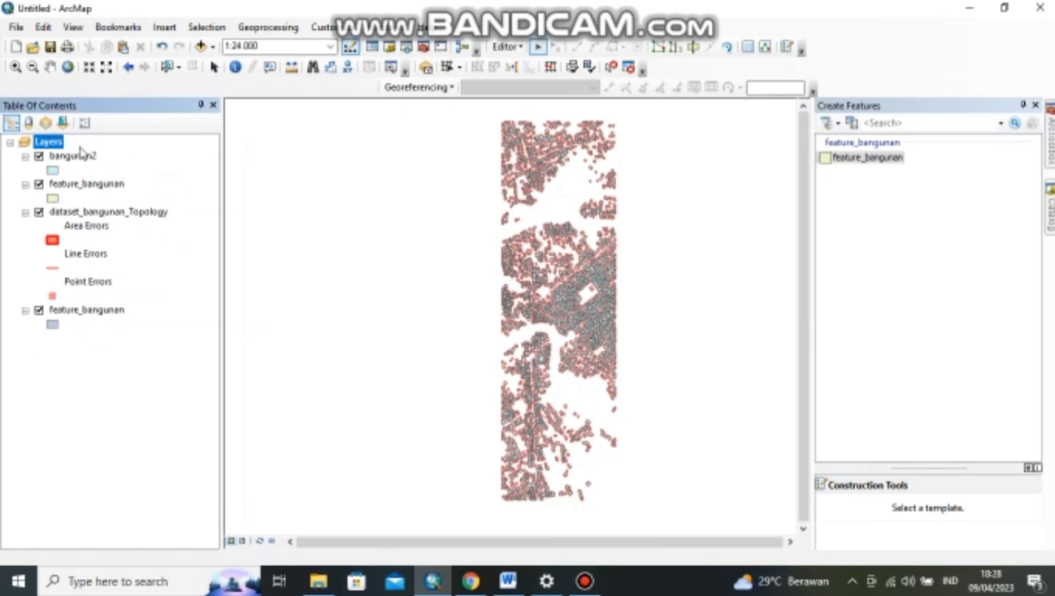
right_click(94, 188)
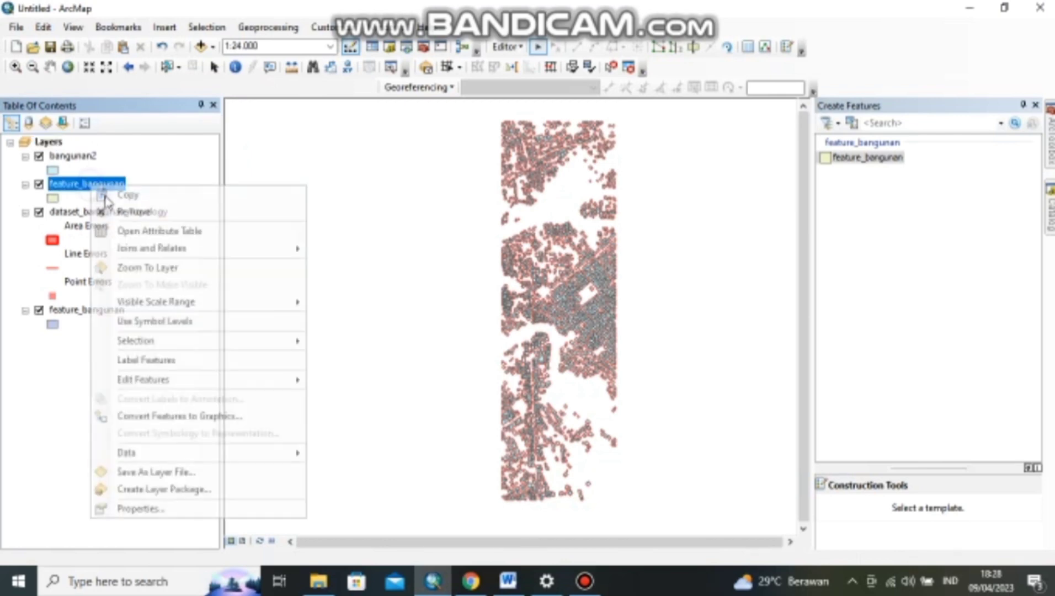
left_click(131, 211)
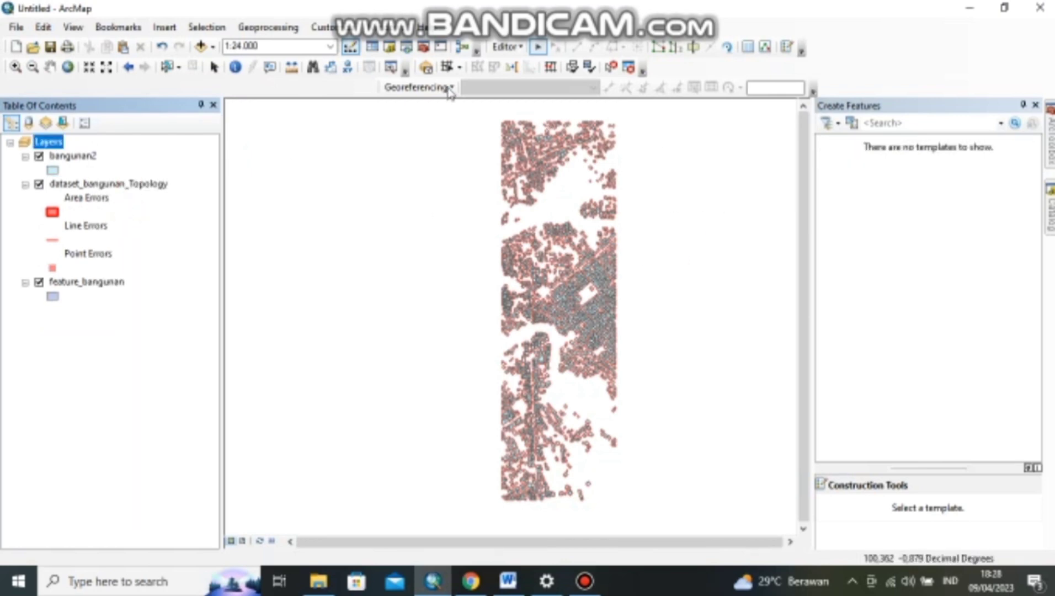
Select the dataset_bangunan_Topology layer and stop the current edit session.
left_click(125, 186)
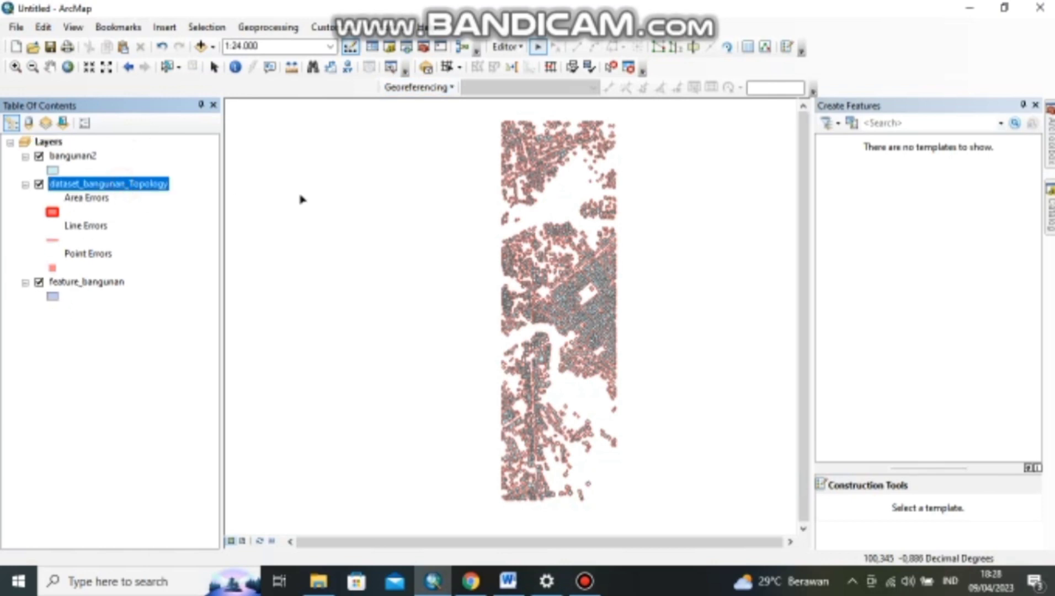
left_click(507, 48)
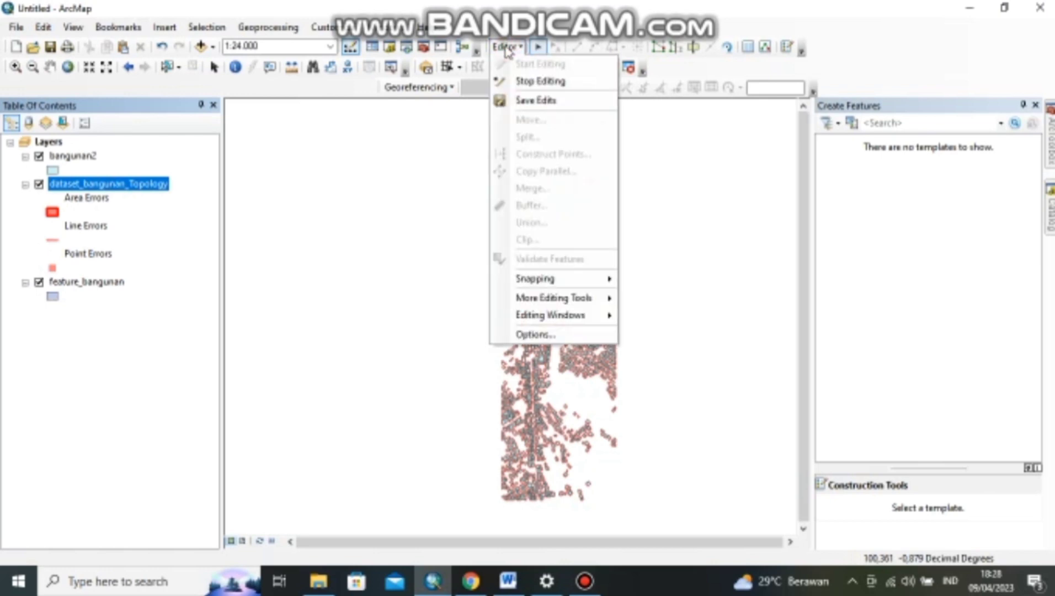
left_click(521, 81)
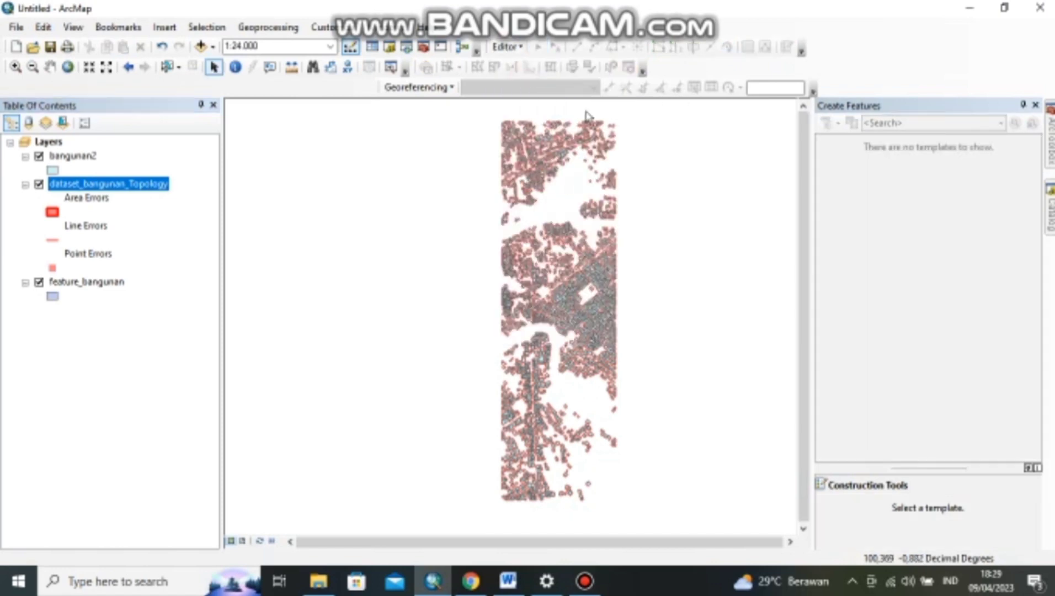
Start an edit session on the feature_bangunan layer in the topologi.mdb workspace.
left_click(506, 46)
left_click(506, 46)
left_click(507, 46)
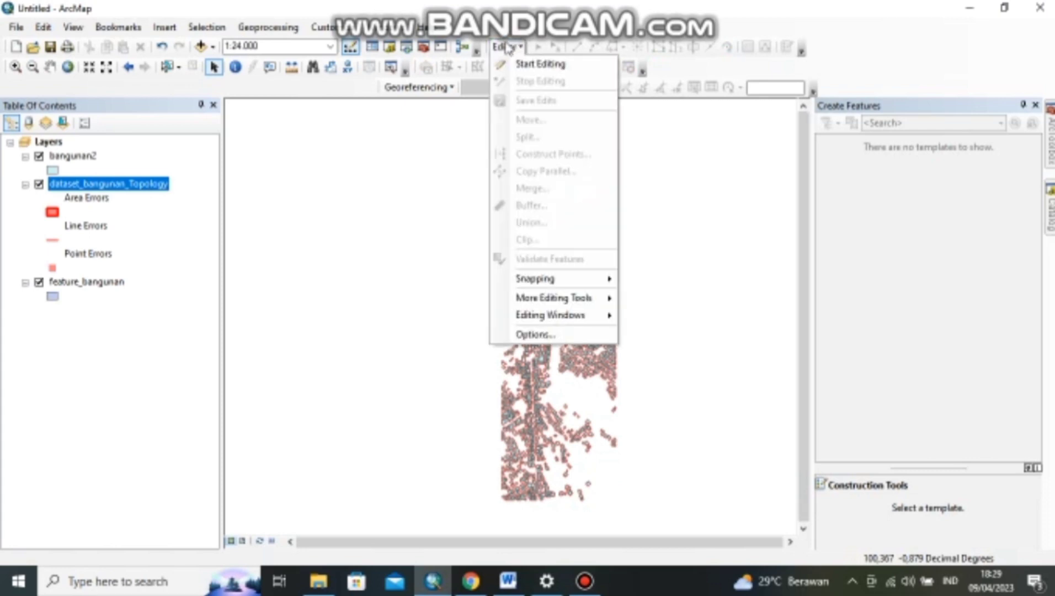
left_click(507, 47)
left_click(506, 49)
left_click(534, 64)
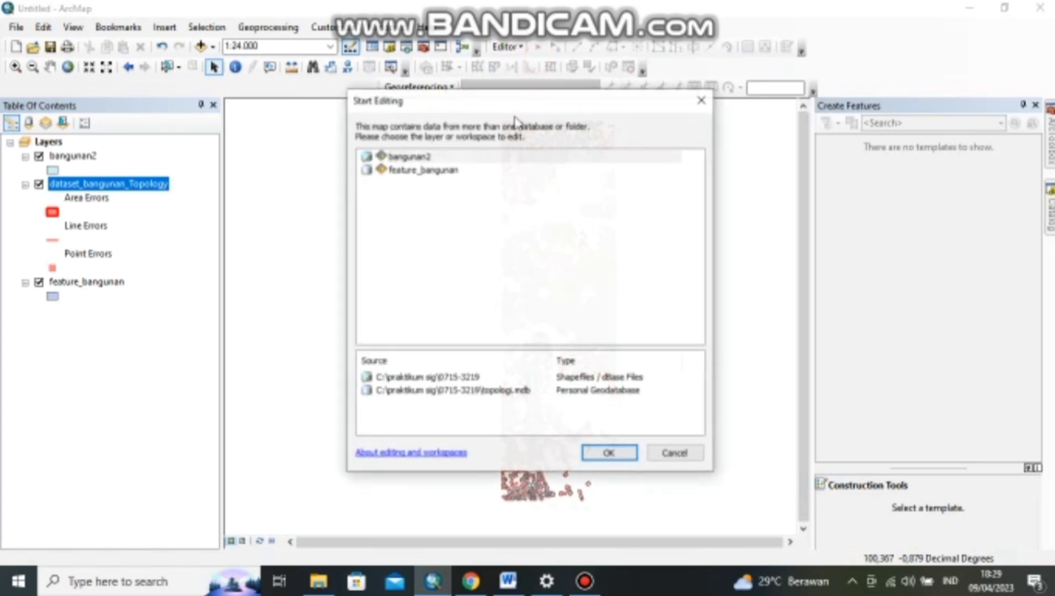
left_click(405, 170)
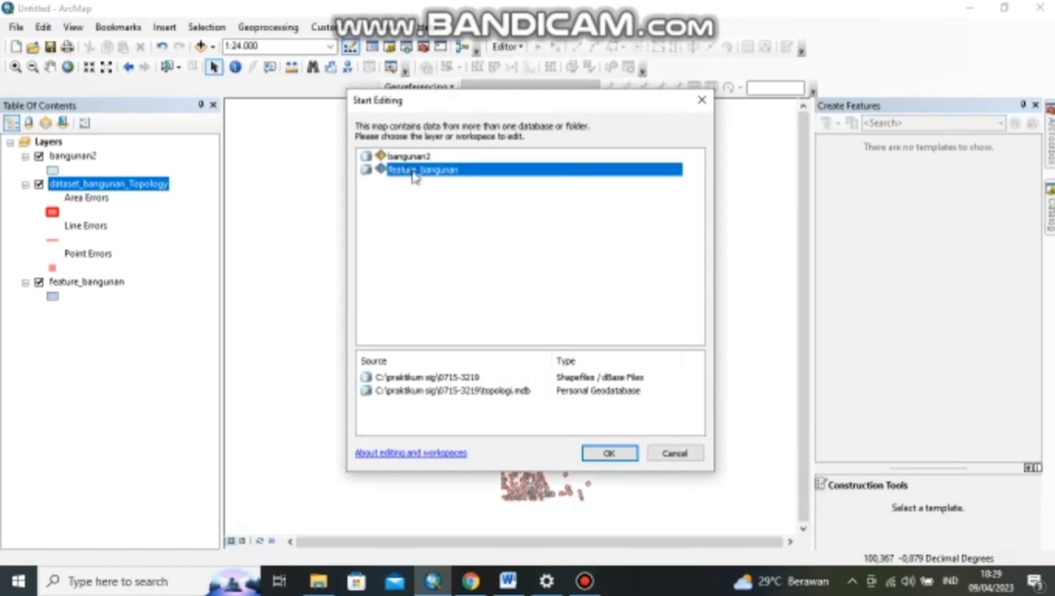
left_click(609, 453)
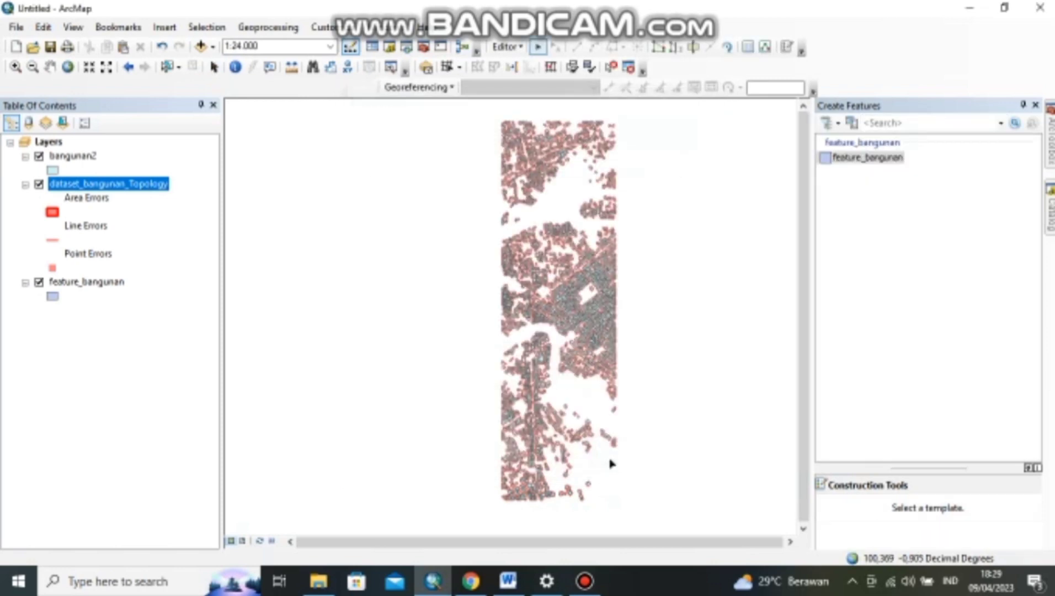
Open the Error Inspector and search for errors of the feature_bangunan - Must Not Overlap rule.
left_click(641, 67)
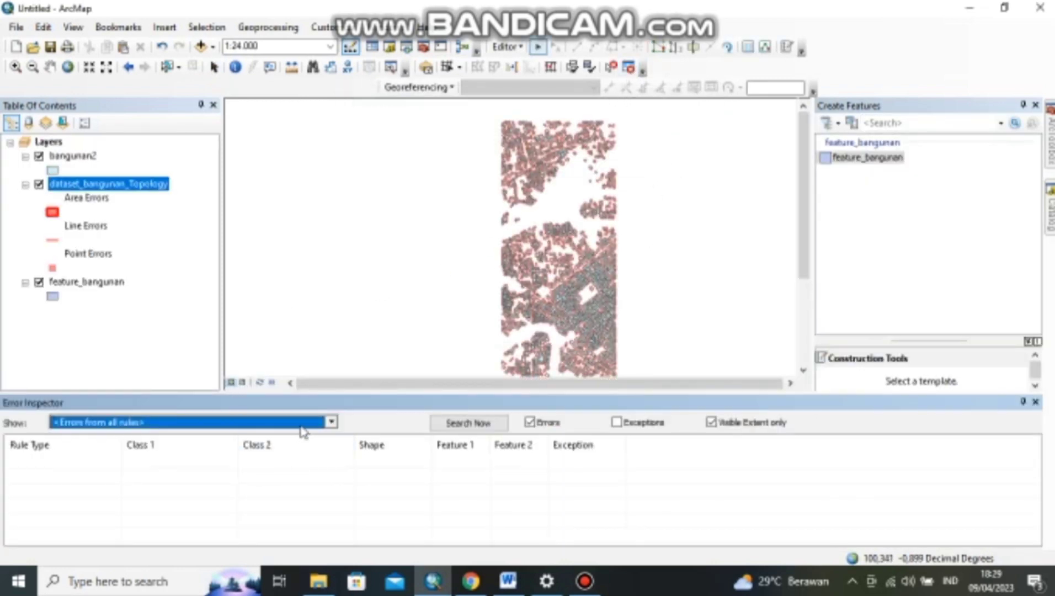
left_click(326, 425)
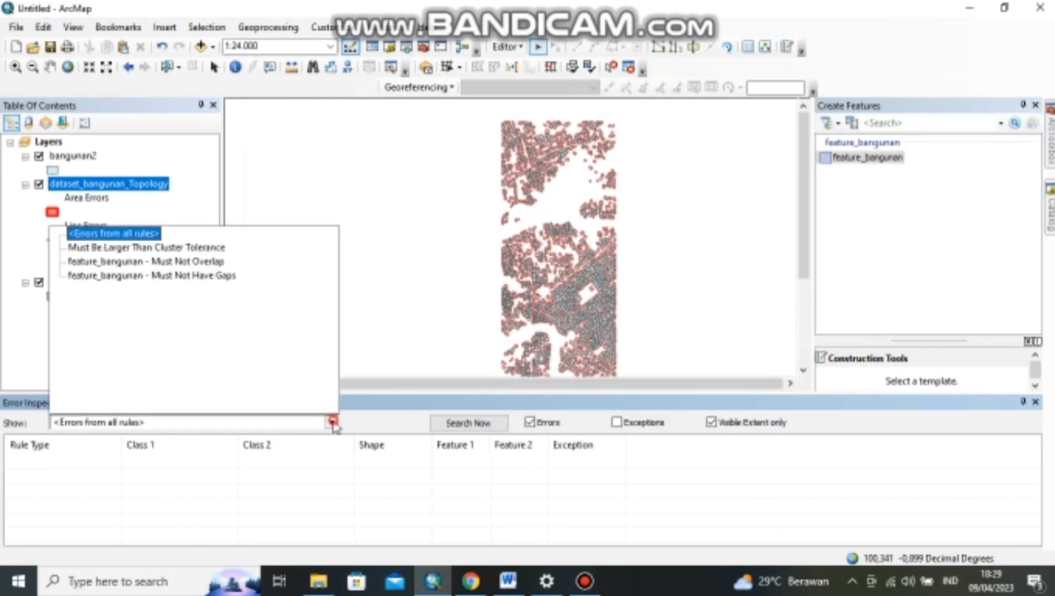
left_click(221, 267)
left_click(489, 425)
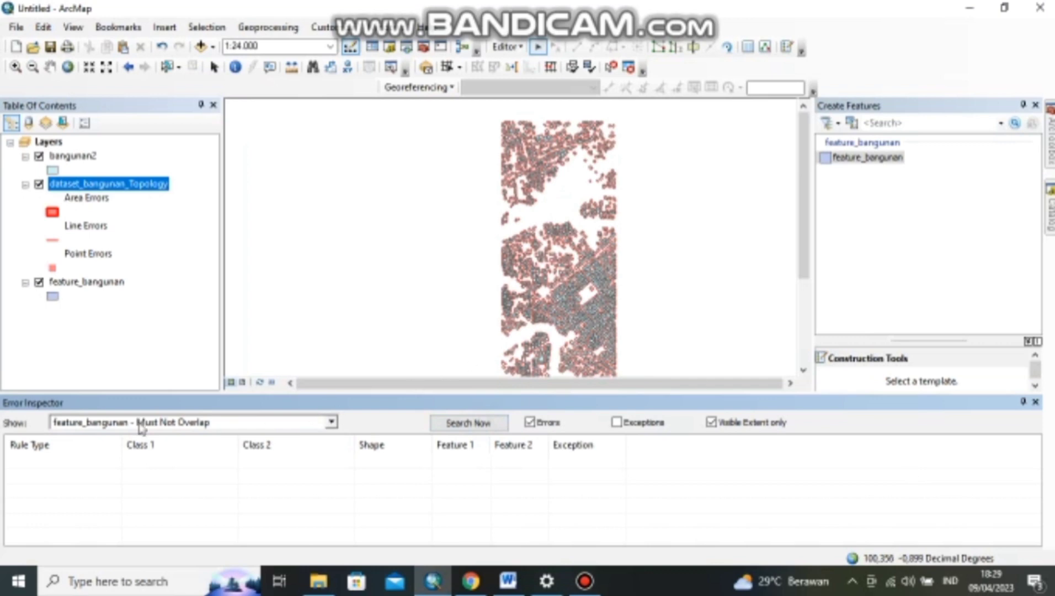
Search for errors of the feature_bangunan - Must Not Have Gaps rule and close the Error Inspector.
left_click(331, 422)
left_click(160, 276)
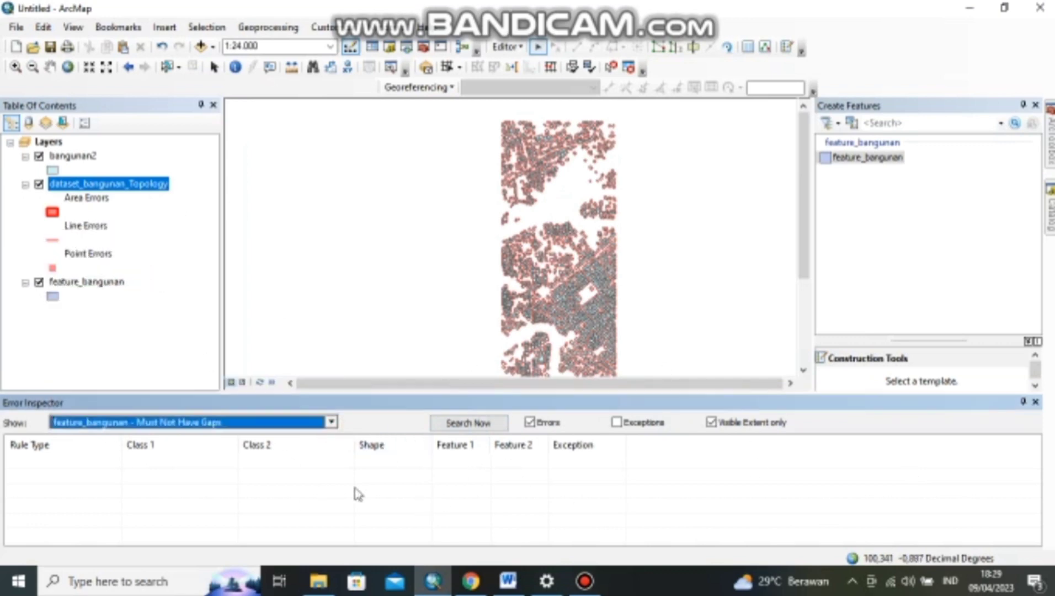
left_click(492, 430)
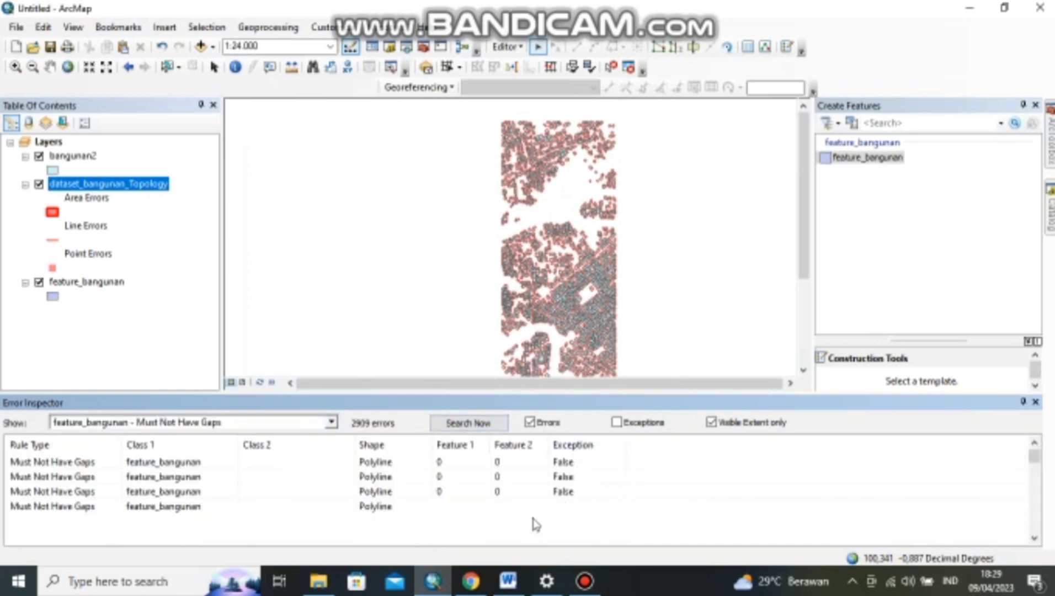
left_click(1034, 405)
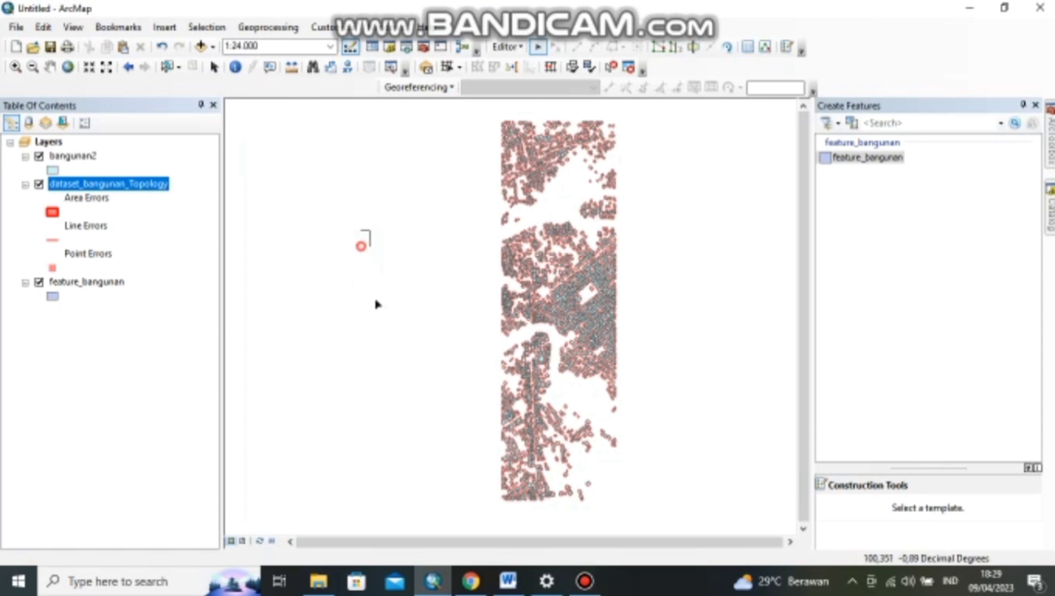
left_click(650, 323)
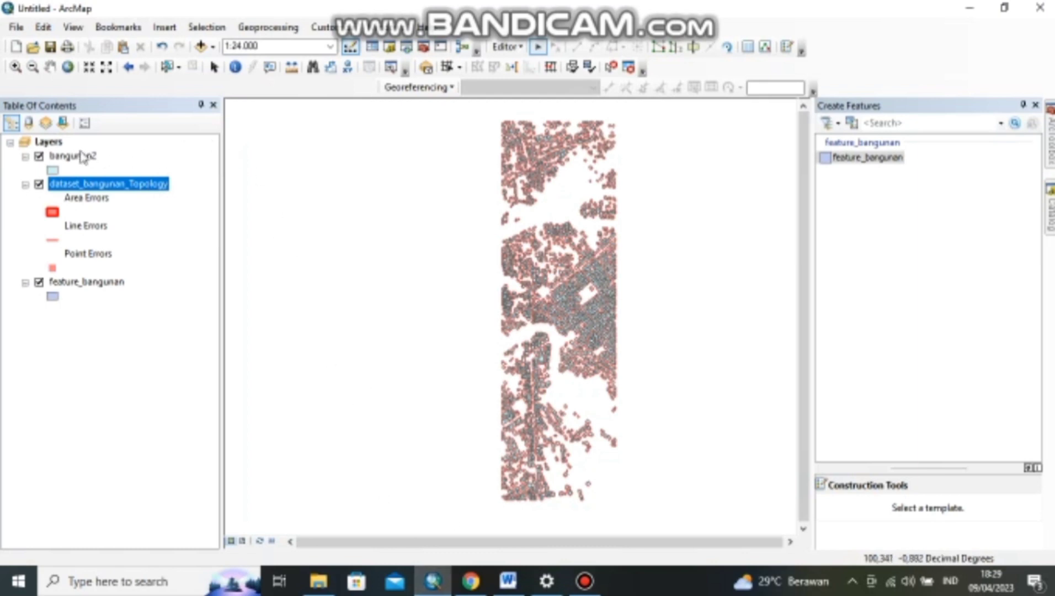
Remove the dataset_bangunan_Topology, bangunan2 and feature_bangunan layers from the map.
right_click(97, 189)
left_click(124, 207)
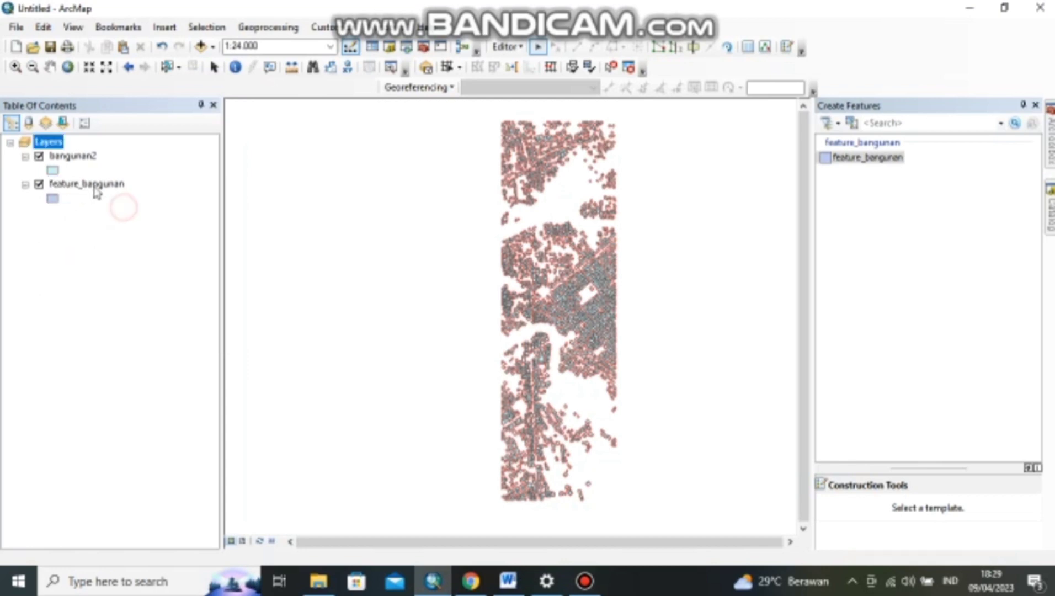
right_click(87, 158)
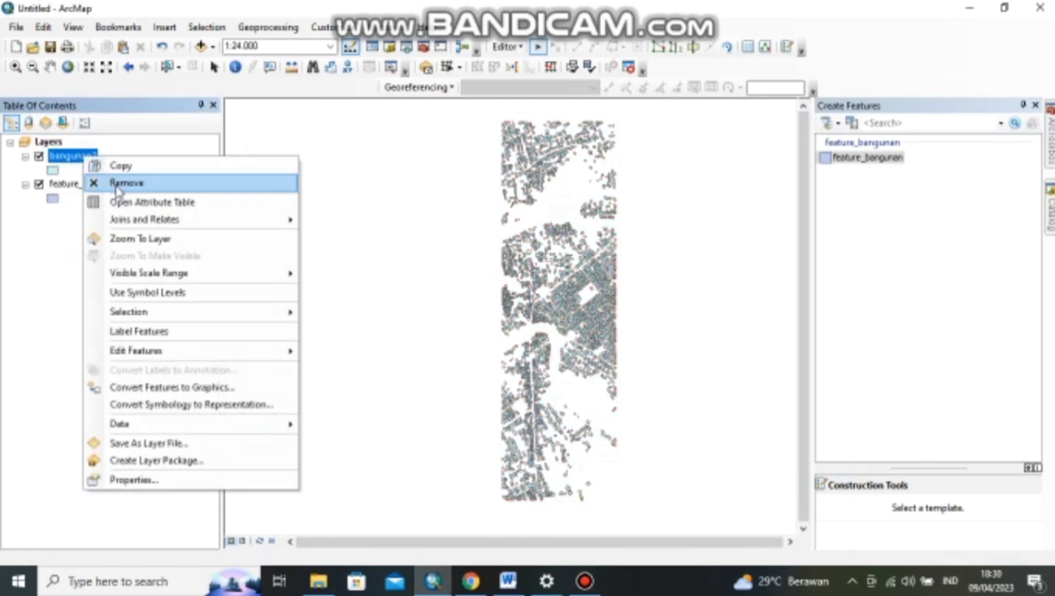
left_click(117, 182)
left_click(91, 159)
right_click(91, 159)
left_click(117, 180)
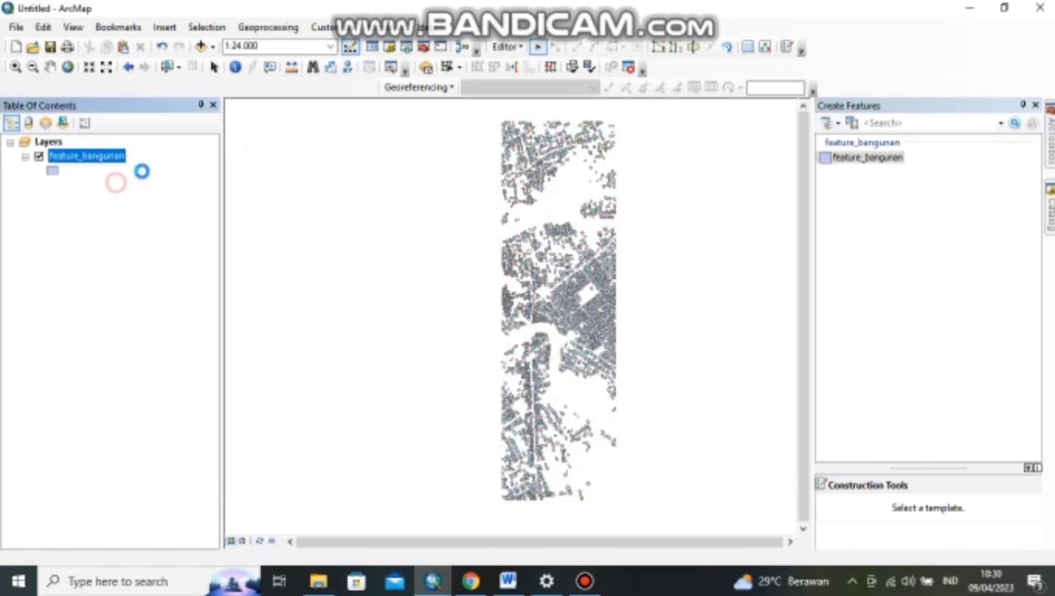
Add the jalan2.shp road shapefile from the 0715-3219 folder to the empty map.
left_click(1050, 212)
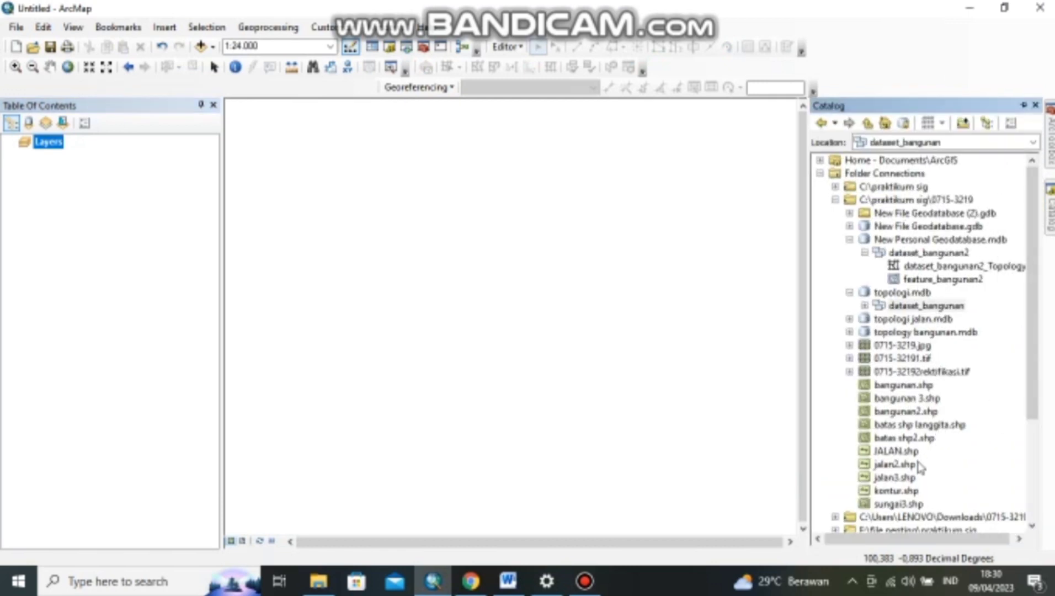
mouse_move(900, 467)
left_mouse_down()
mouse_move(210, 180)
mouse_move(74, 174)
left_mouse_up()
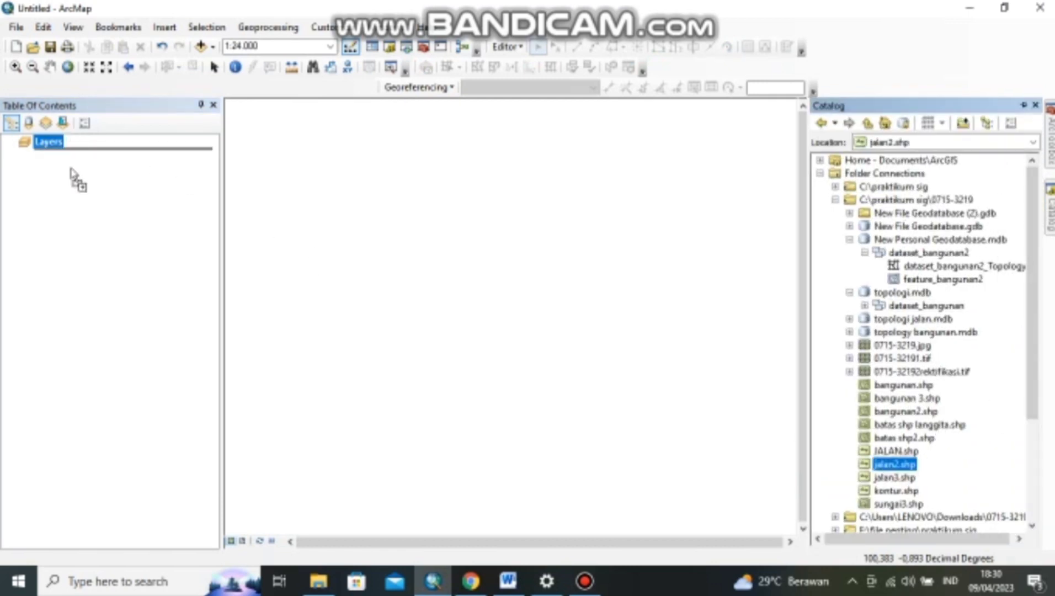
scroll(577, 287, "up", 2)
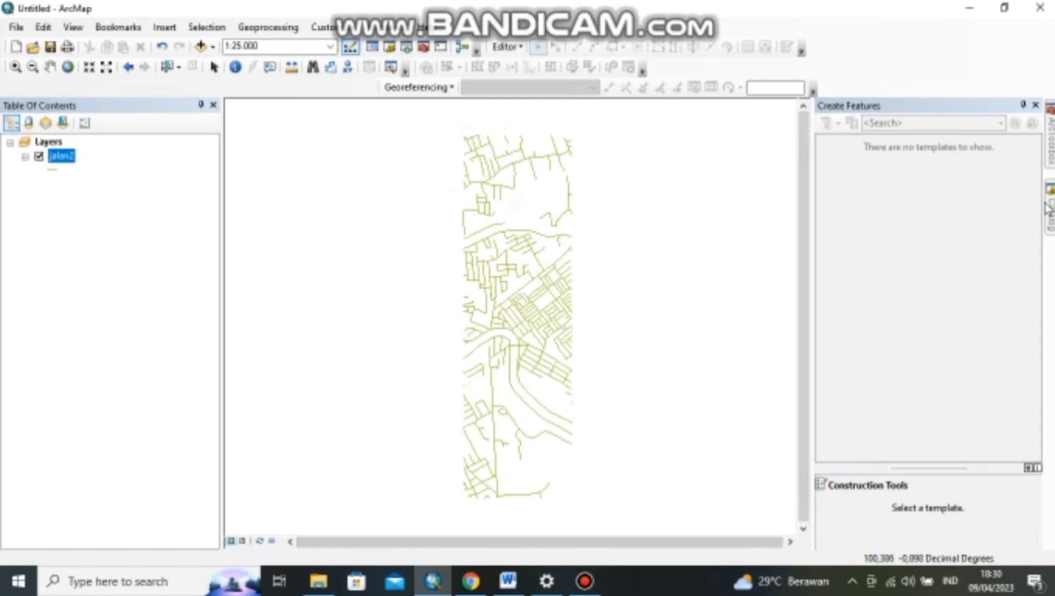
Create a new personal geodatabase in the C:\praktikum sig\0715-3219 folder, keeping its default name.
mouse_move(1052, 207)
right_click(932, 200)
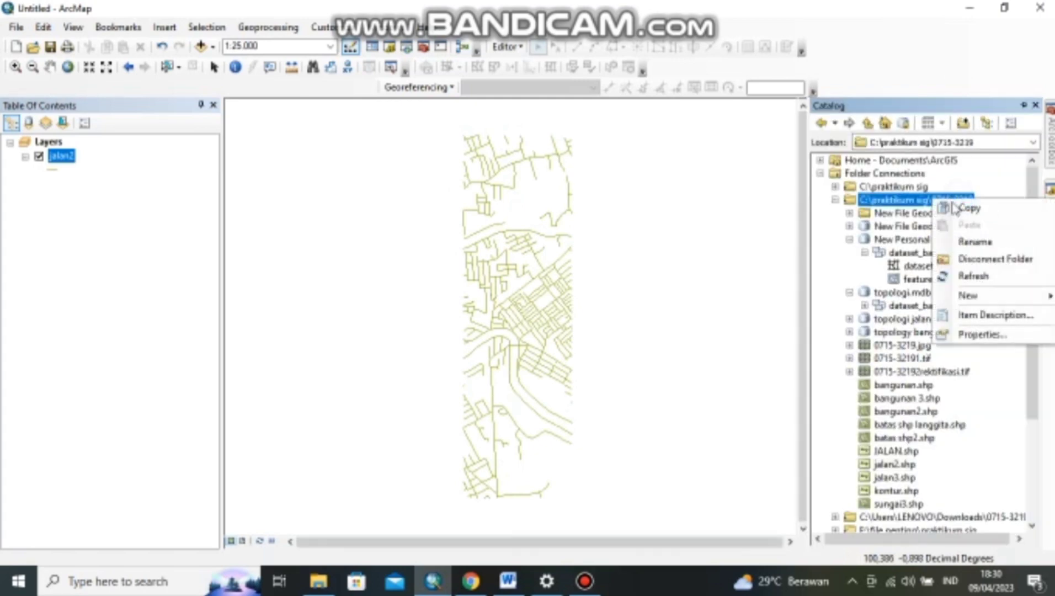
mouse_move(974, 295)
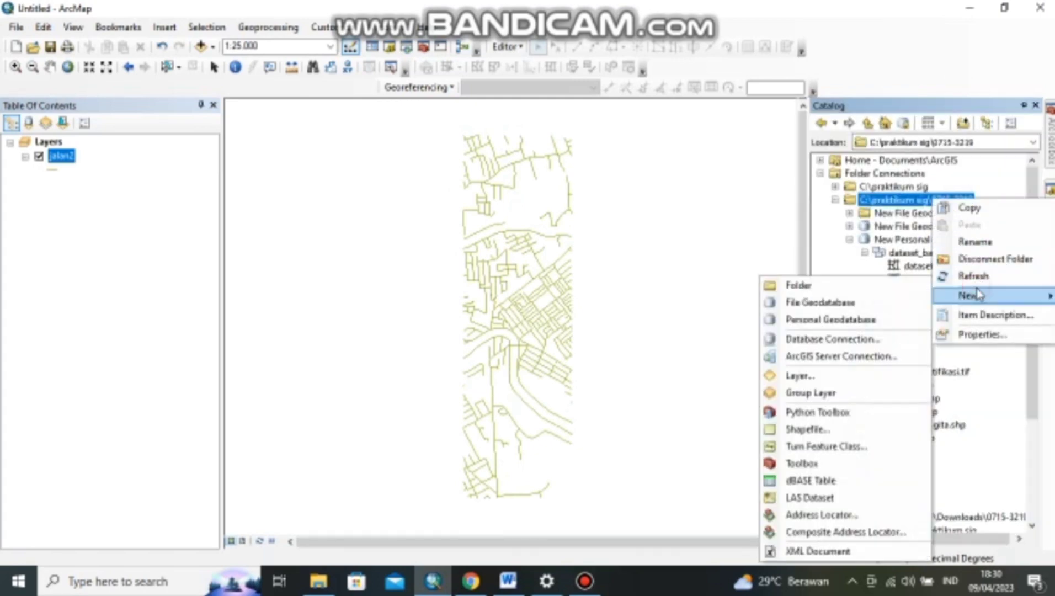
left_click(854, 320)
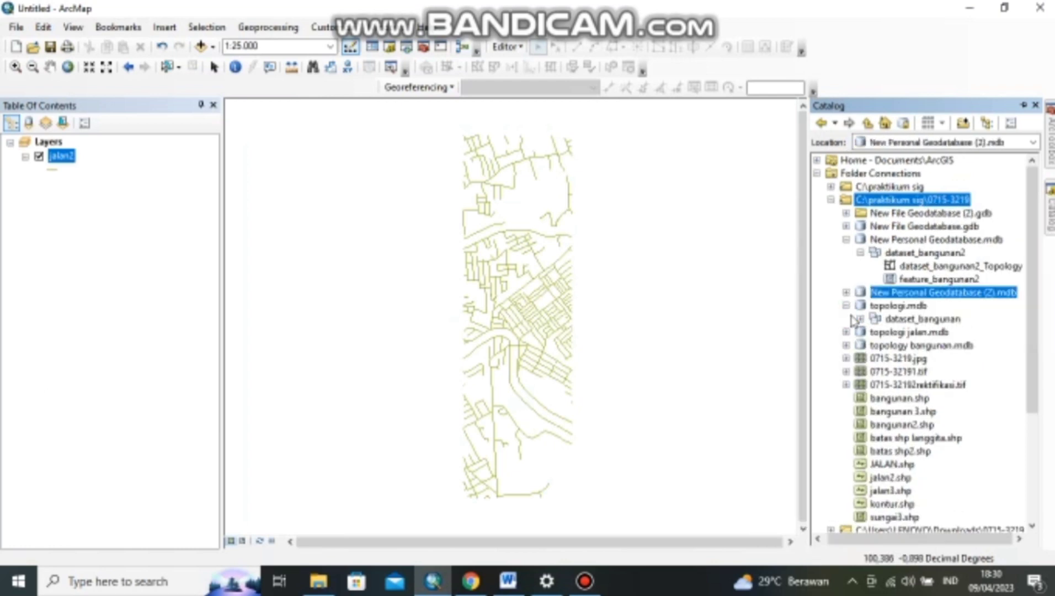
Create a feature dataset named dataset_jalan2 in the new geodatabase with WGS 1984 coordinates, no vertical system and default tolerances.
right_click(935, 295)
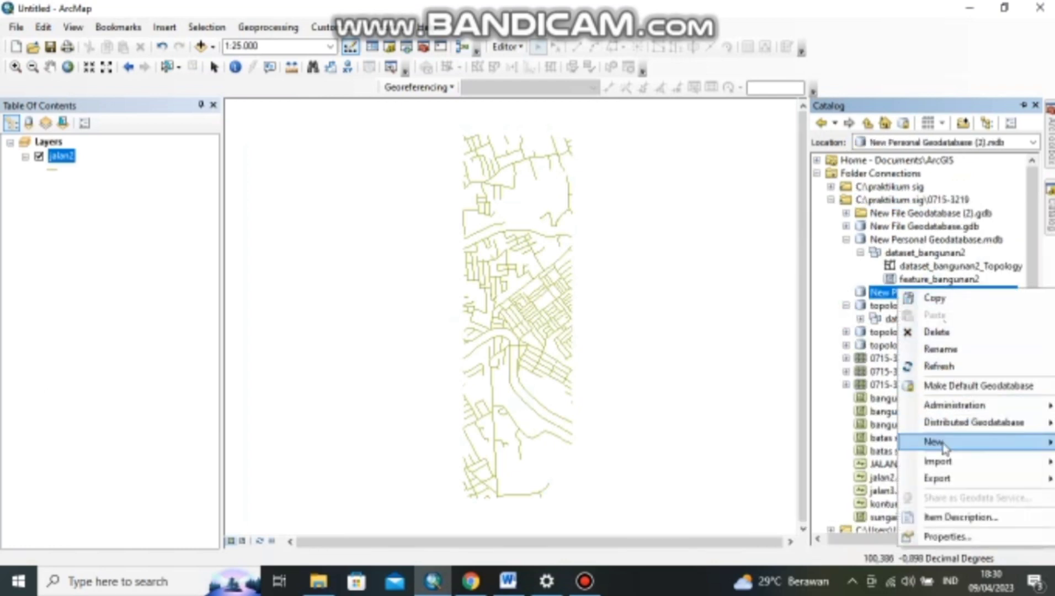
mouse_move(938, 439)
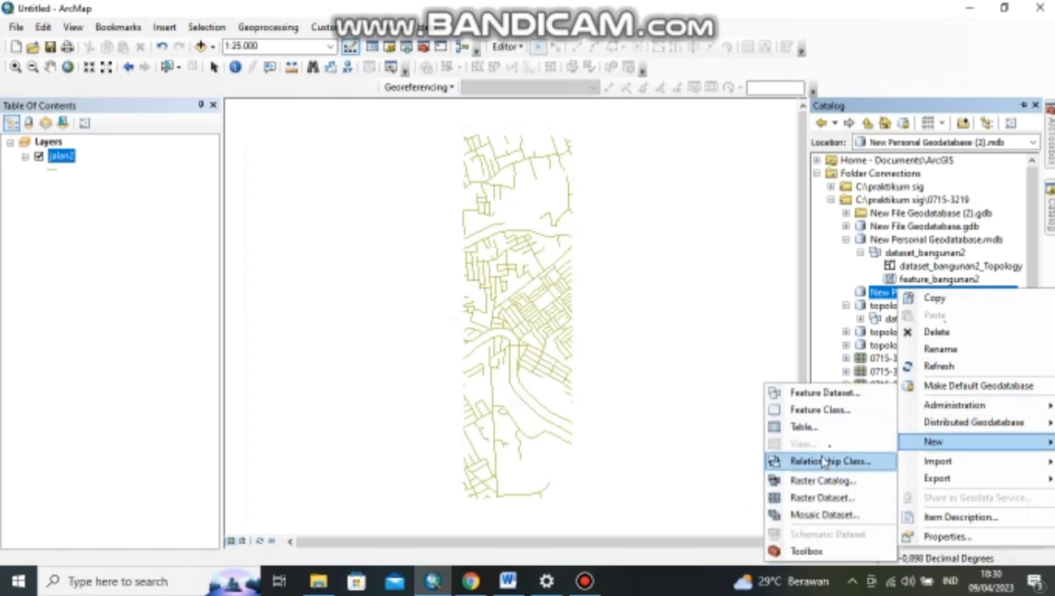
left_click(825, 393)
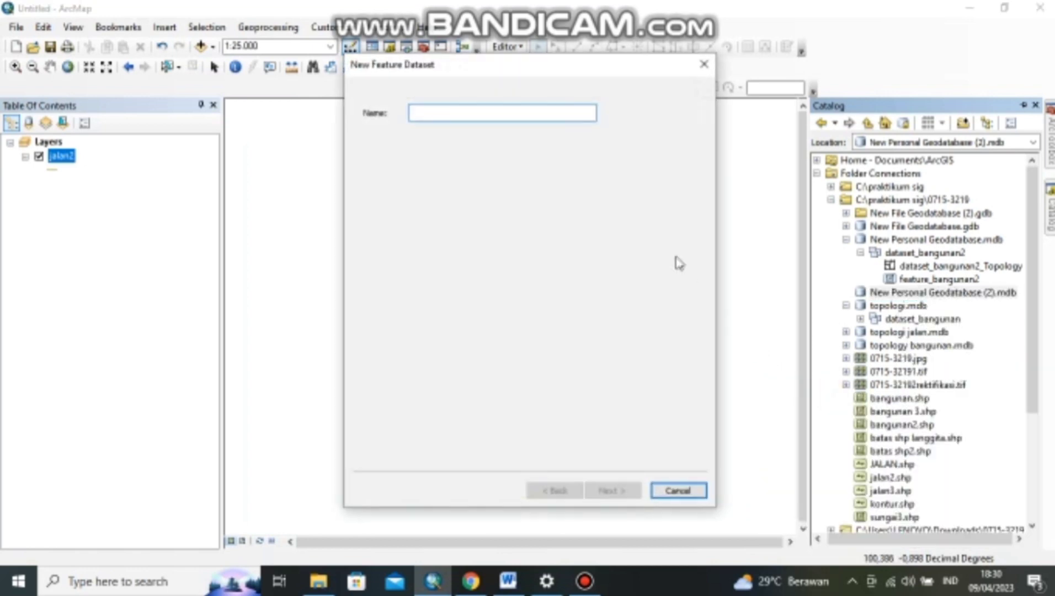
type("dataset_jalan2")
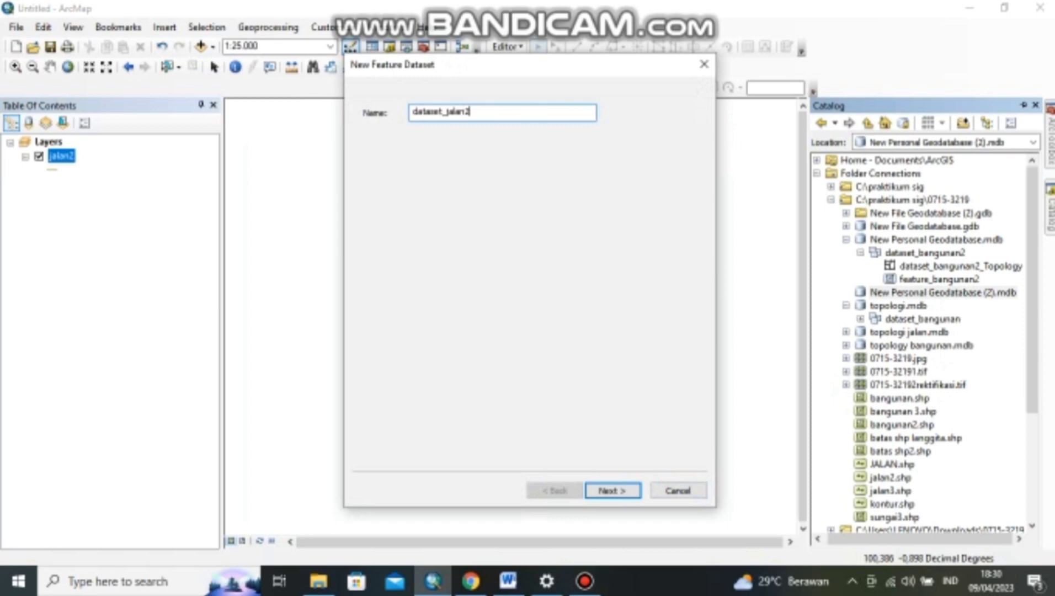
left_click(611, 492)
scroll(477, 284, "down", 2)
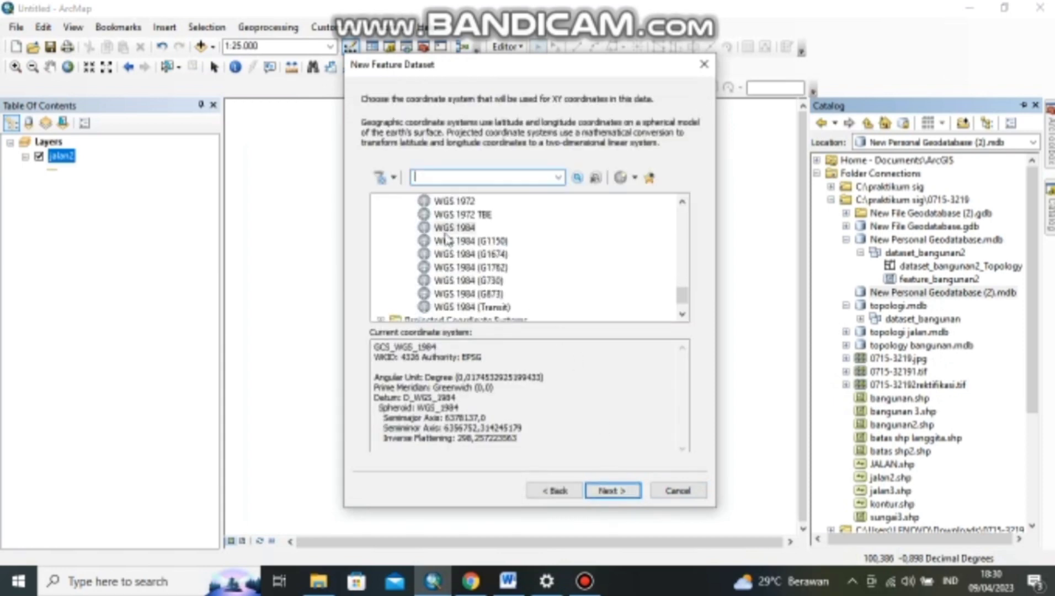
left_click(444, 228)
left_click(609, 490)
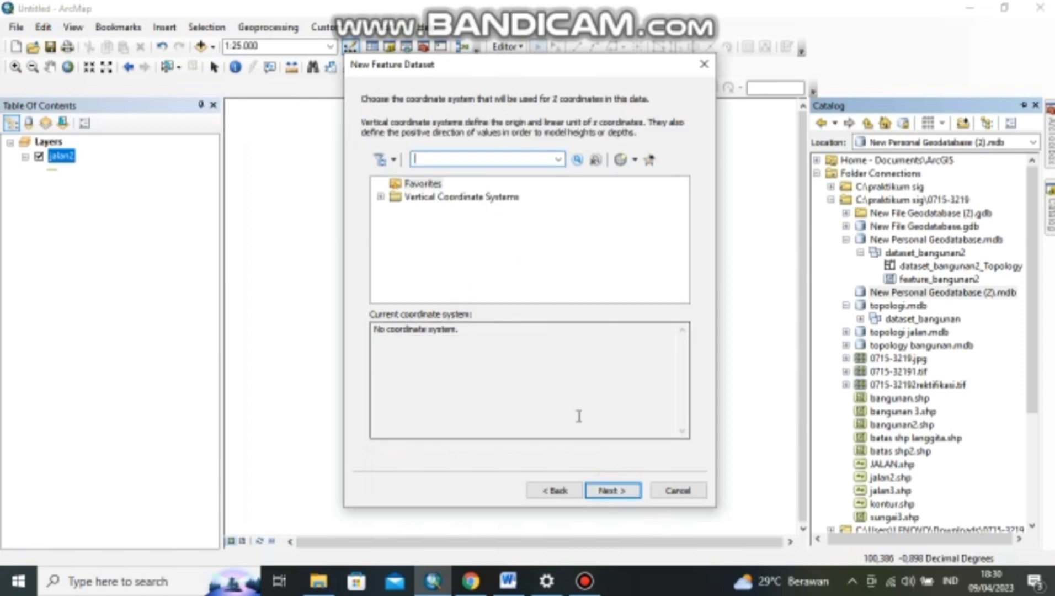
left_click(609, 490)
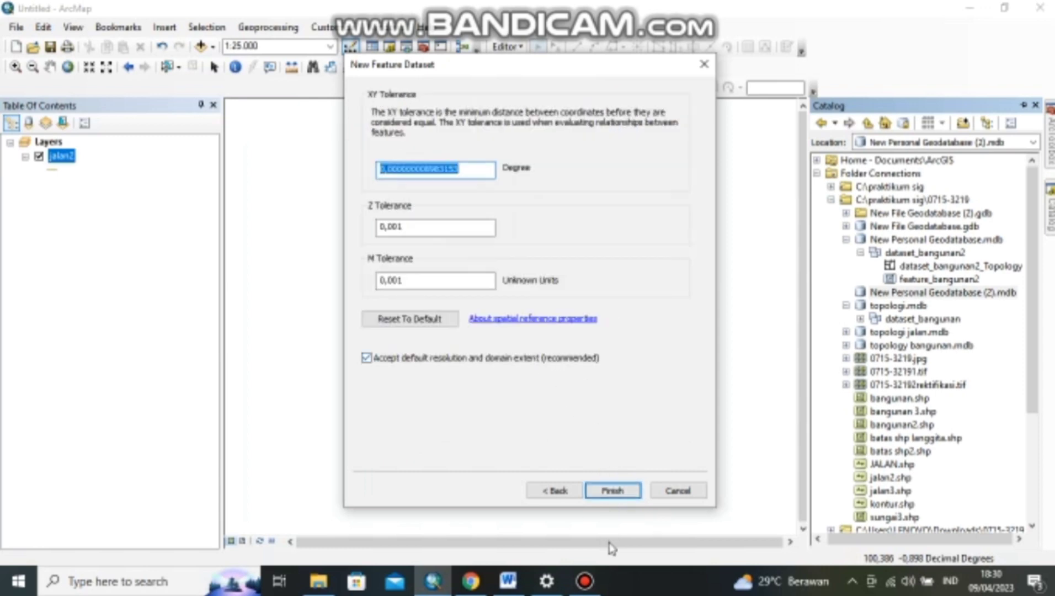
left_click(611, 490)
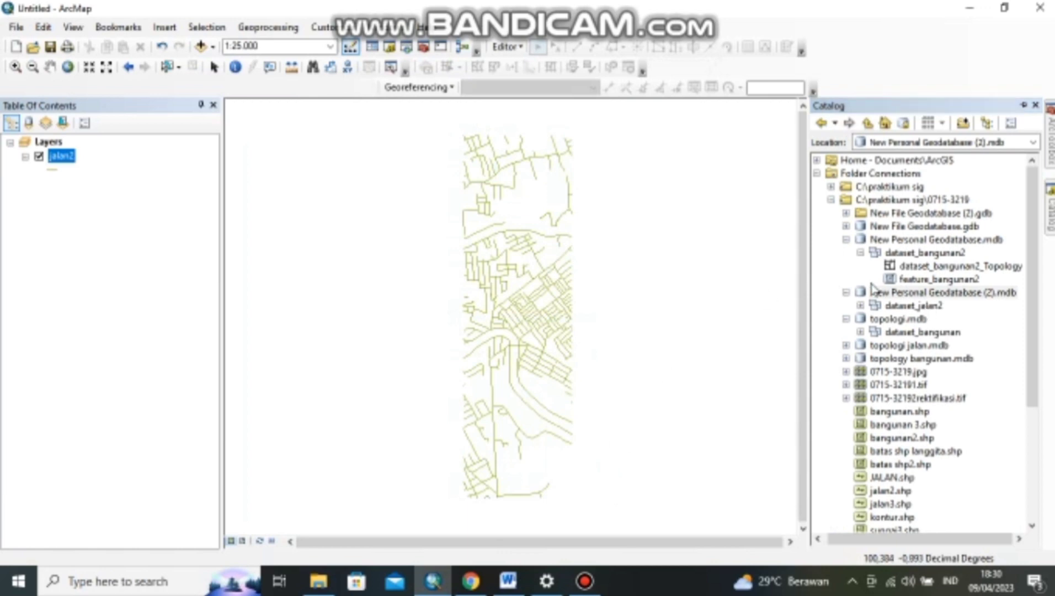
Start a new feature class named feature_jalan2 in dataset_jalan2, with Line Features as its type.
right_click(917, 308)
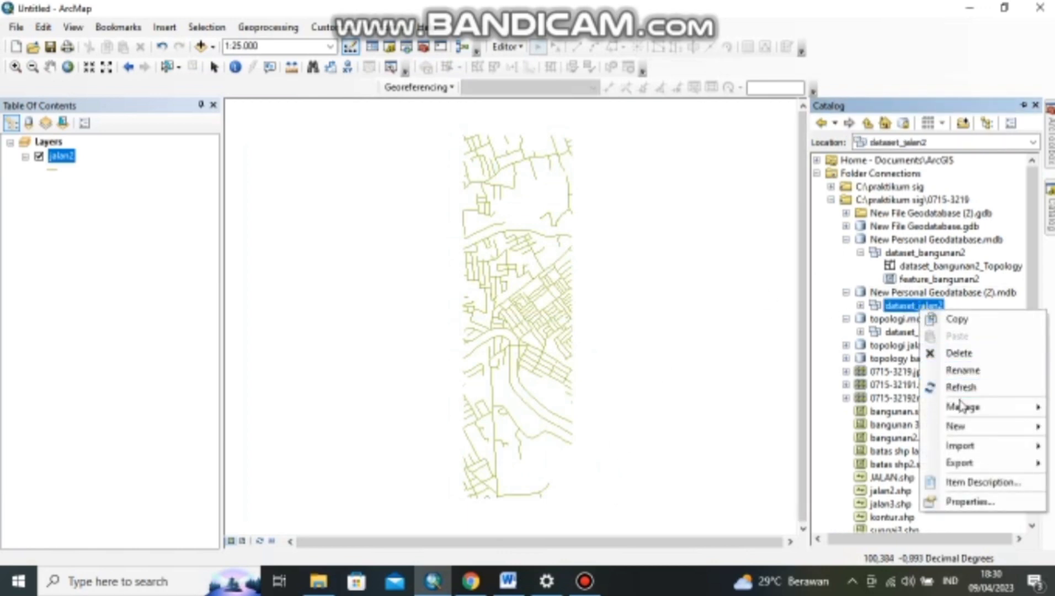
mouse_move(955, 426)
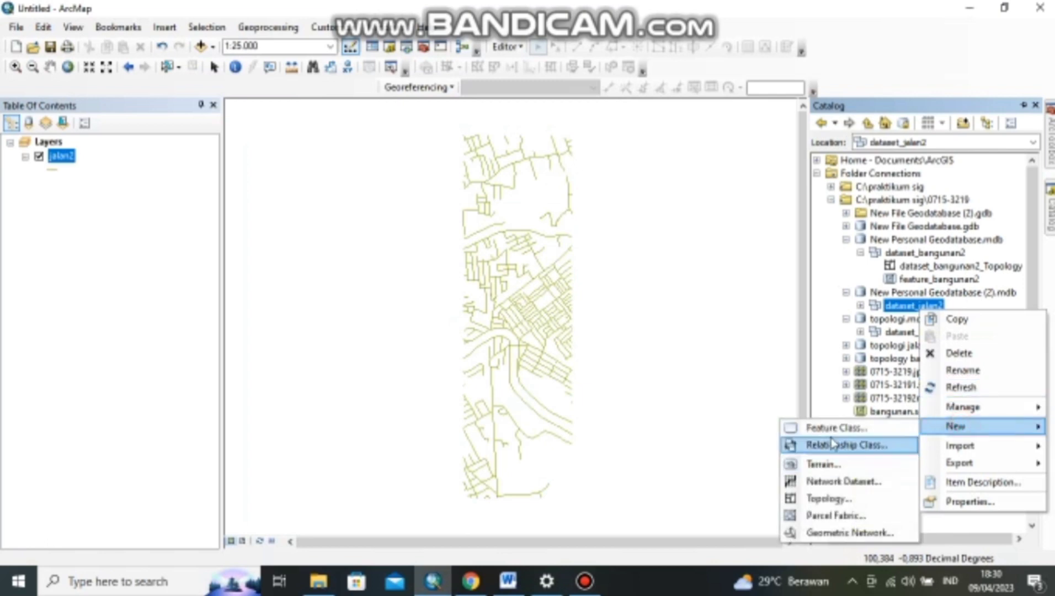
left_click(817, 428)
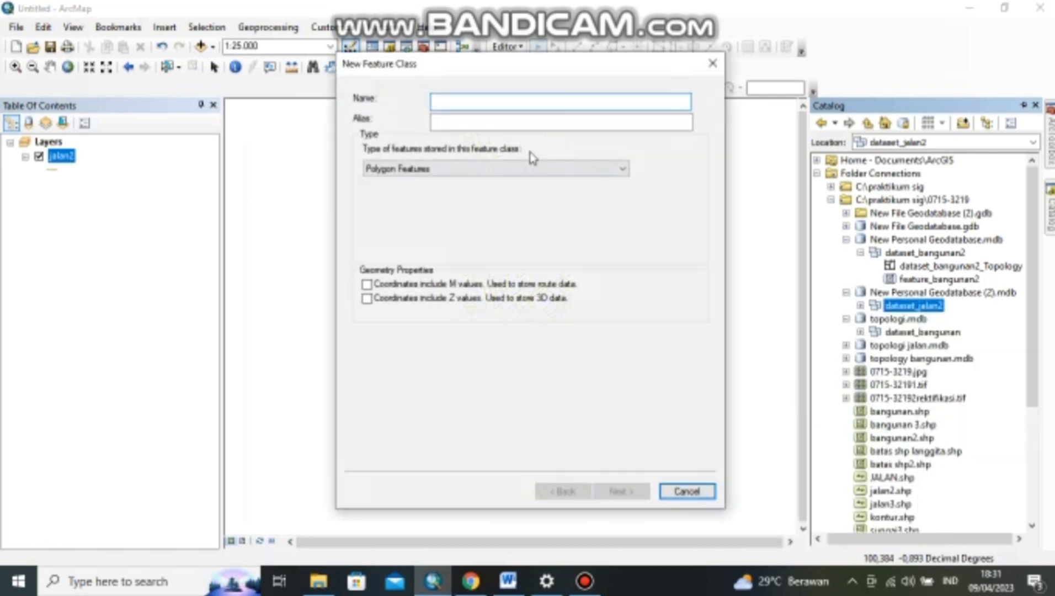
type("feature_jalan2")
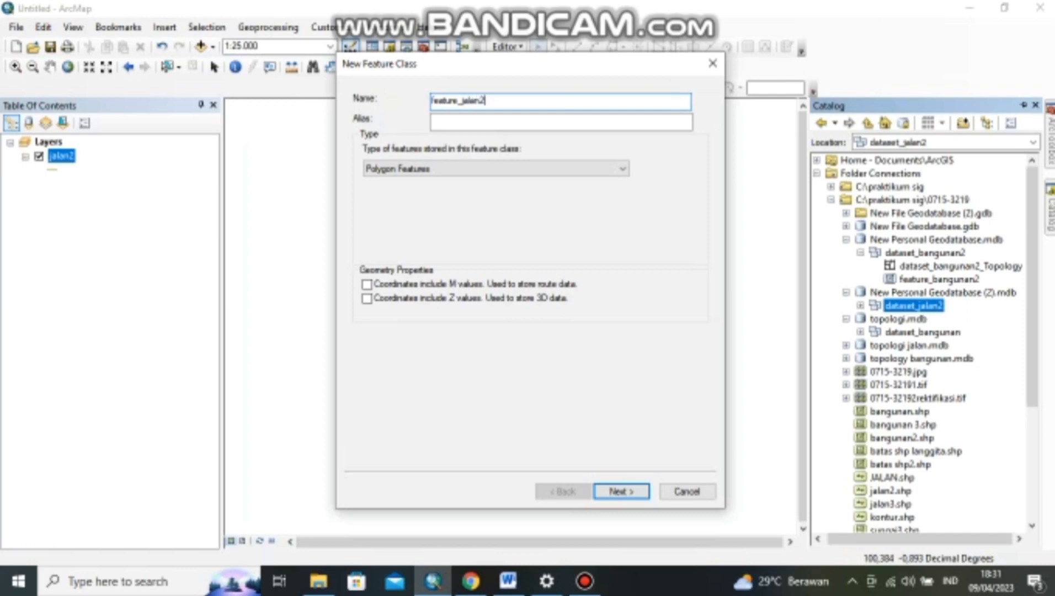
left_click(566, 167)
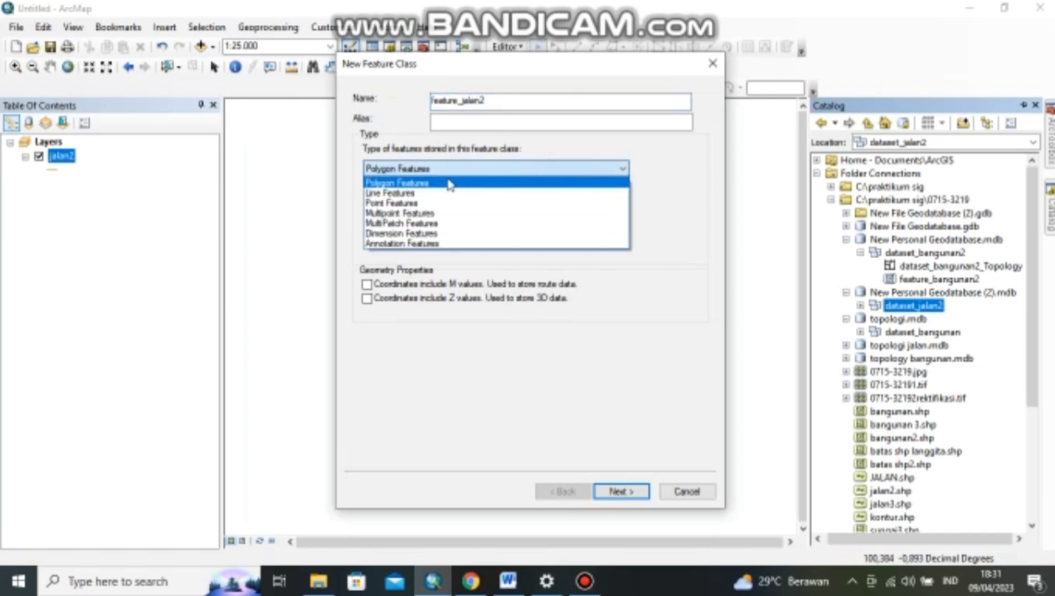
left_click(404, 193)
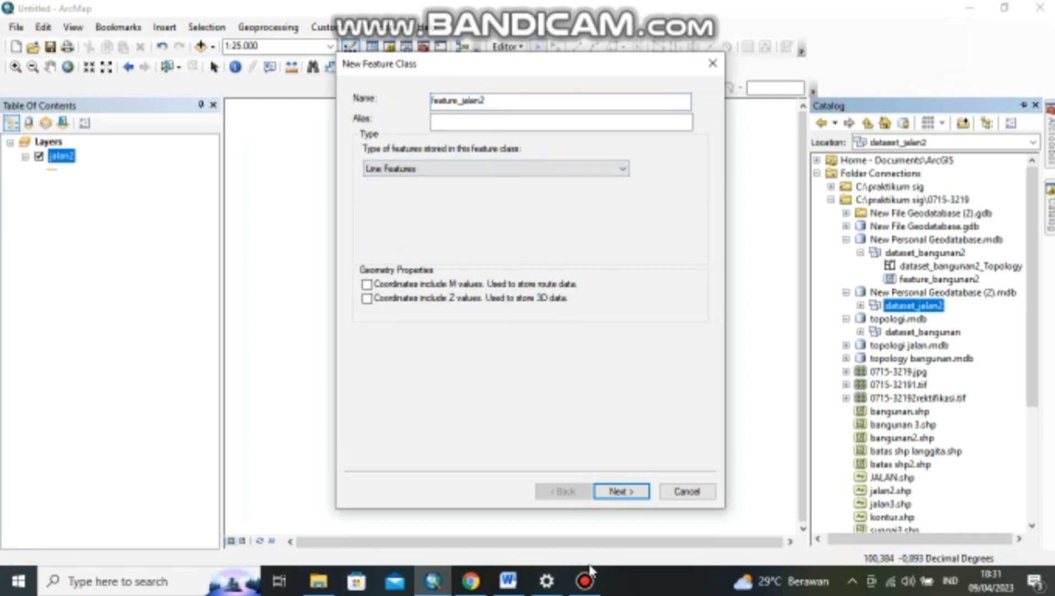
left_click(620, 491)
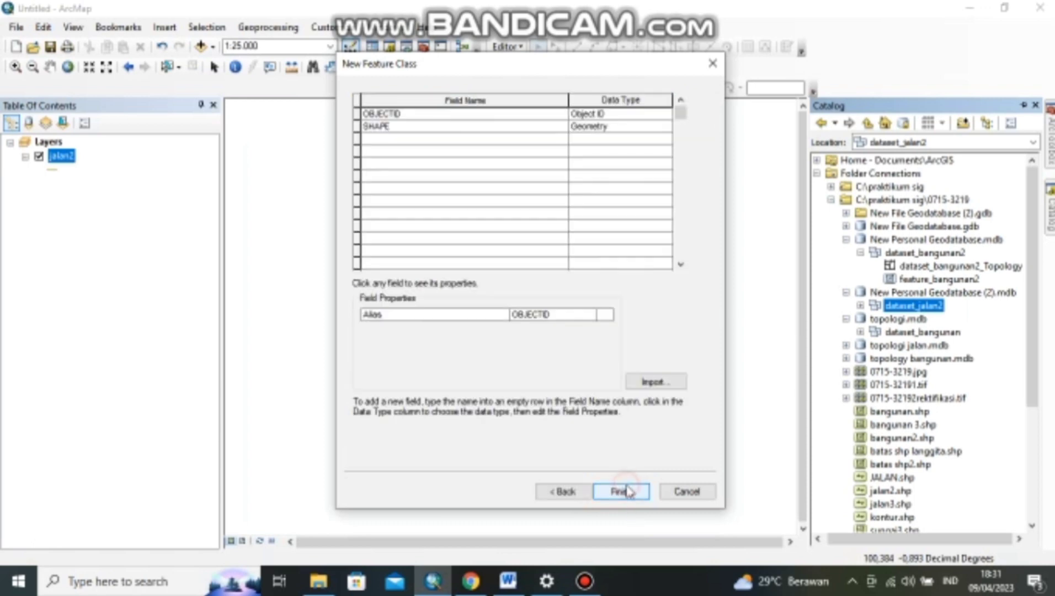
Import the field definitions from jalan2.shp and finish creating the feature_jalan2 class.
left_click(650, 381)
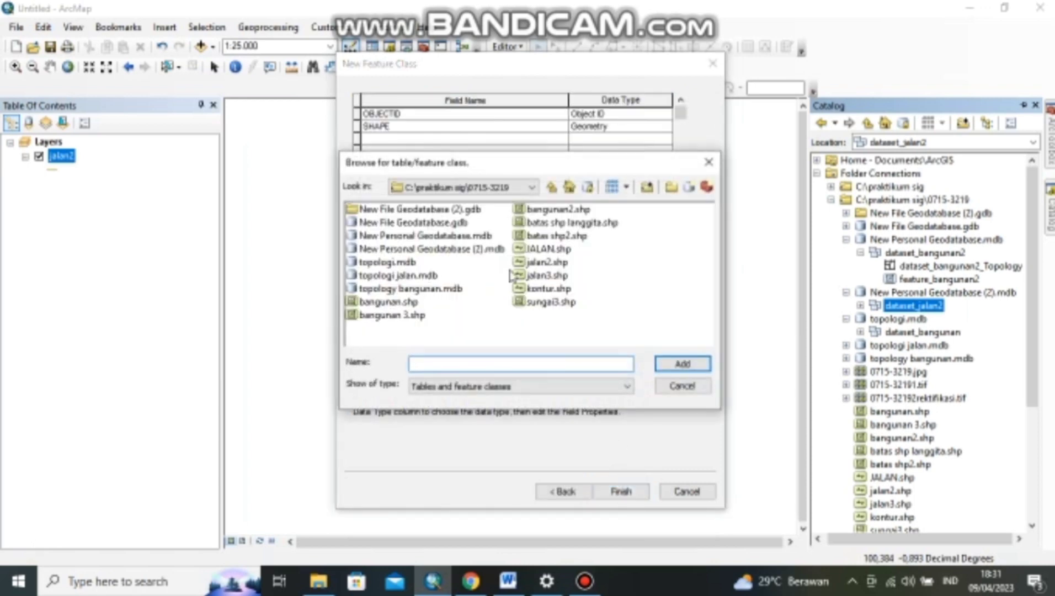
left_click(546, 263)
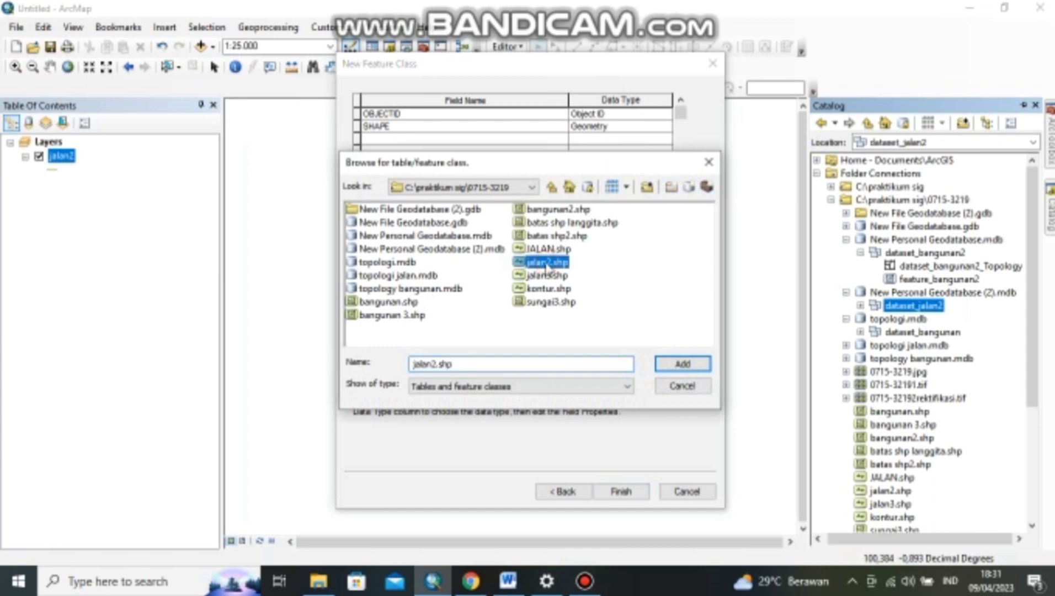
left_click(670, 365)
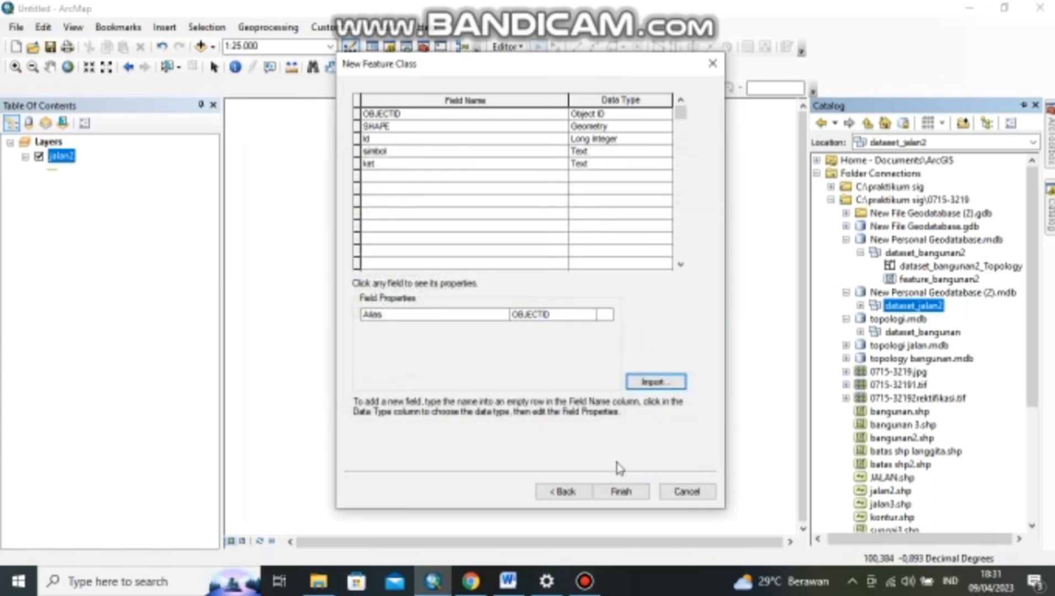
left_click(619, 492)
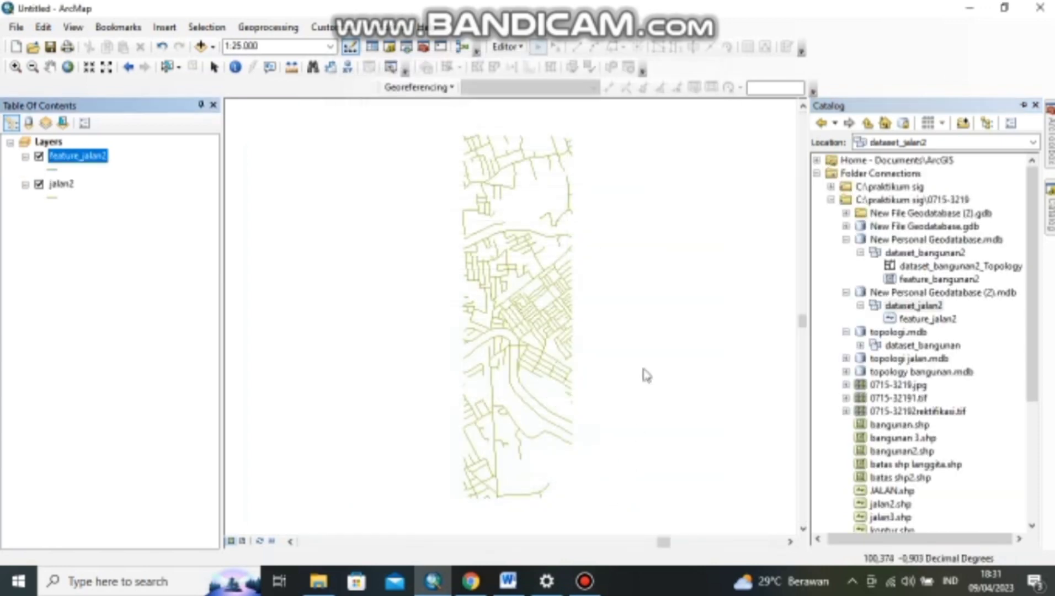
left_click(506, 46)
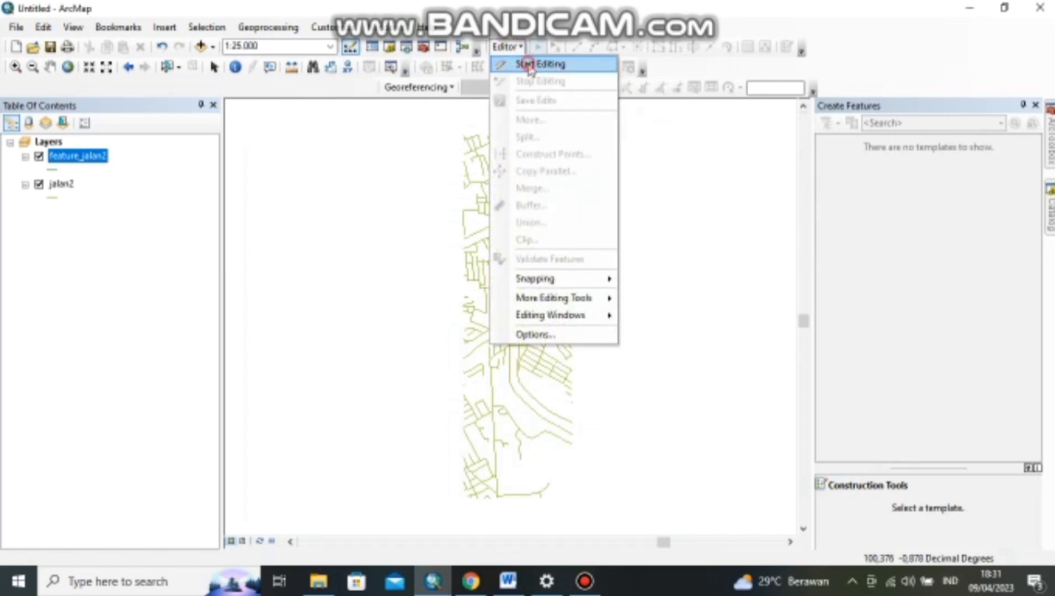
left_click(528, 64)
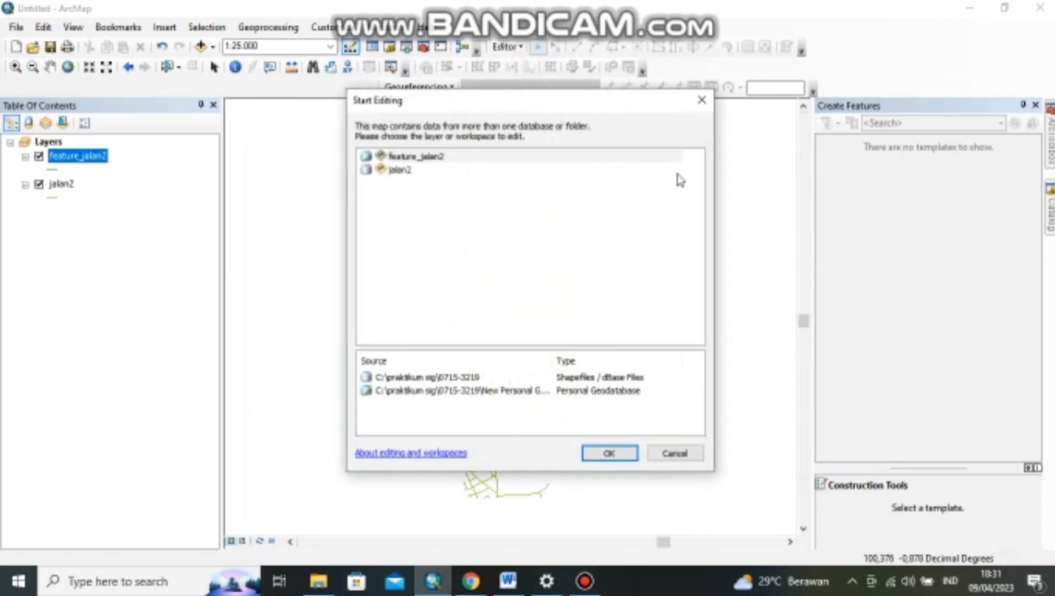
left_click(675, 451)
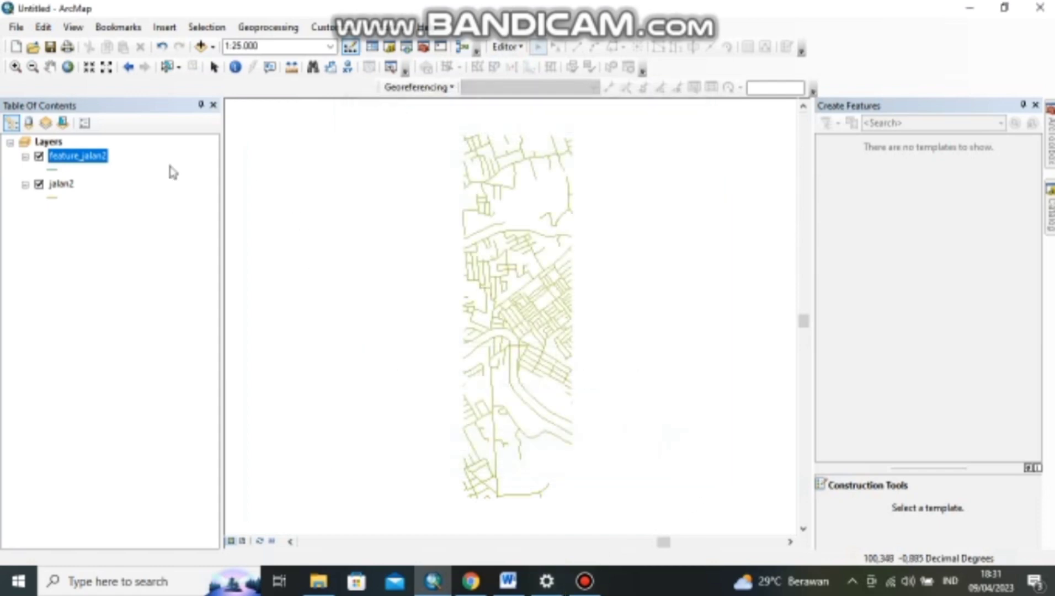
Start an edit session on the jalan2 shapefile layer.
left_click(69, 186)
left_click(506, 46)
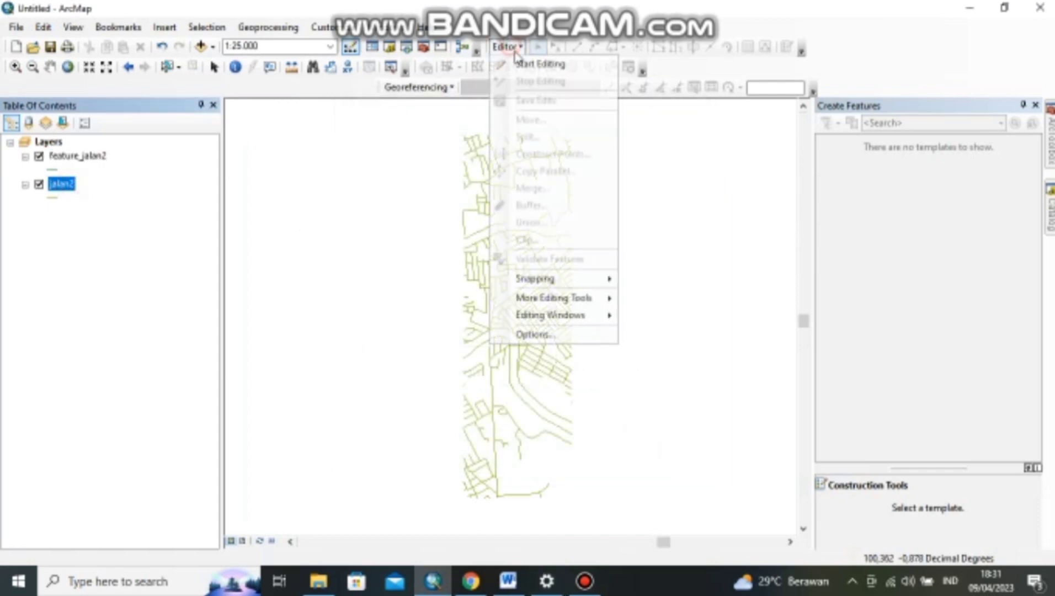
left_click(533, 64)
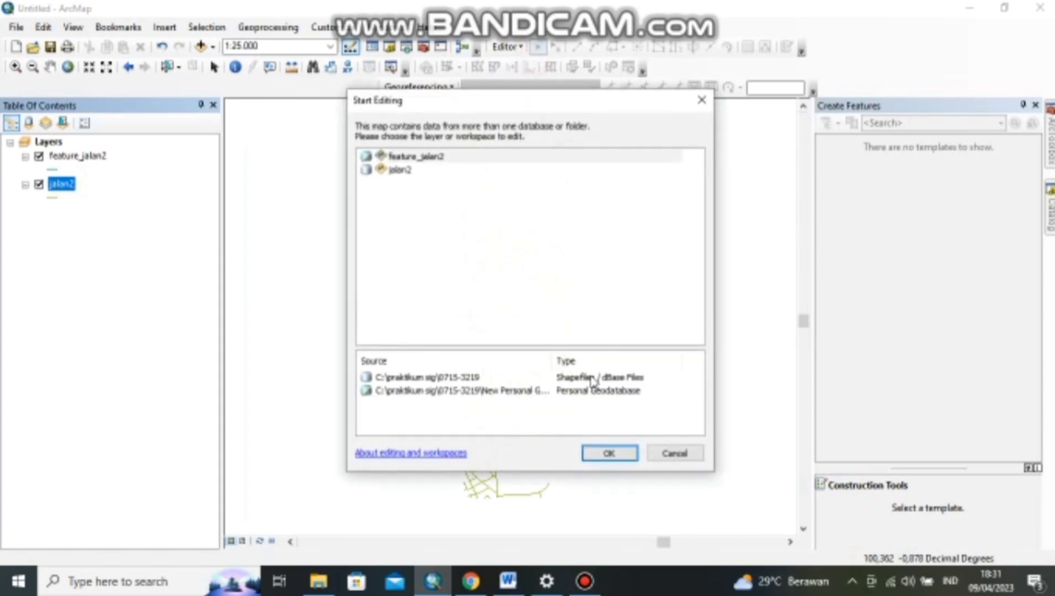
left_click(399, 172)
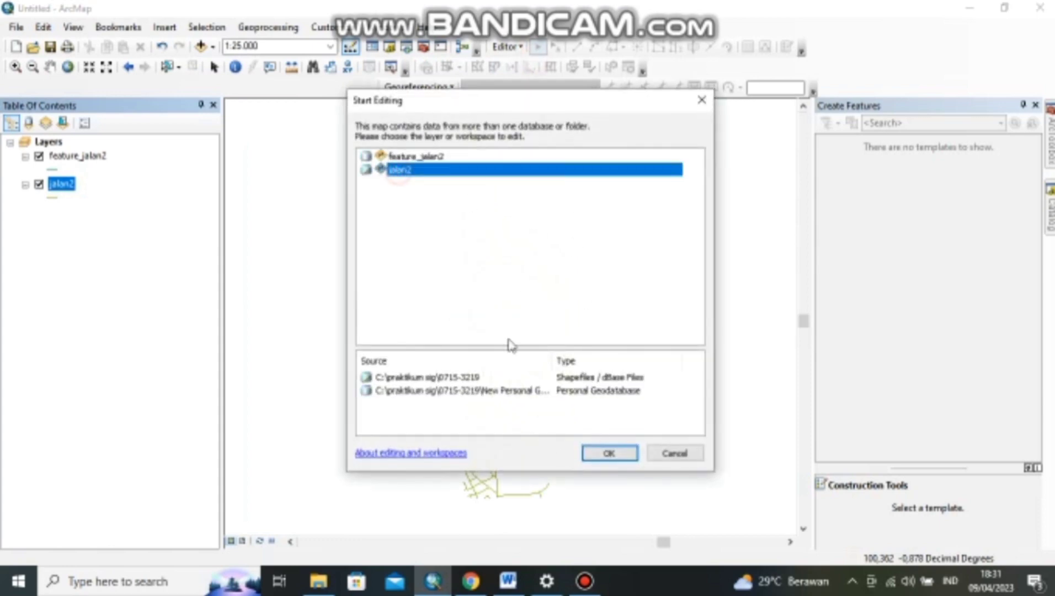
left_click(623, 453)
Select all road features of jalan2 through its attribute table and copy them.
scroll(513, 140, "up", 1)
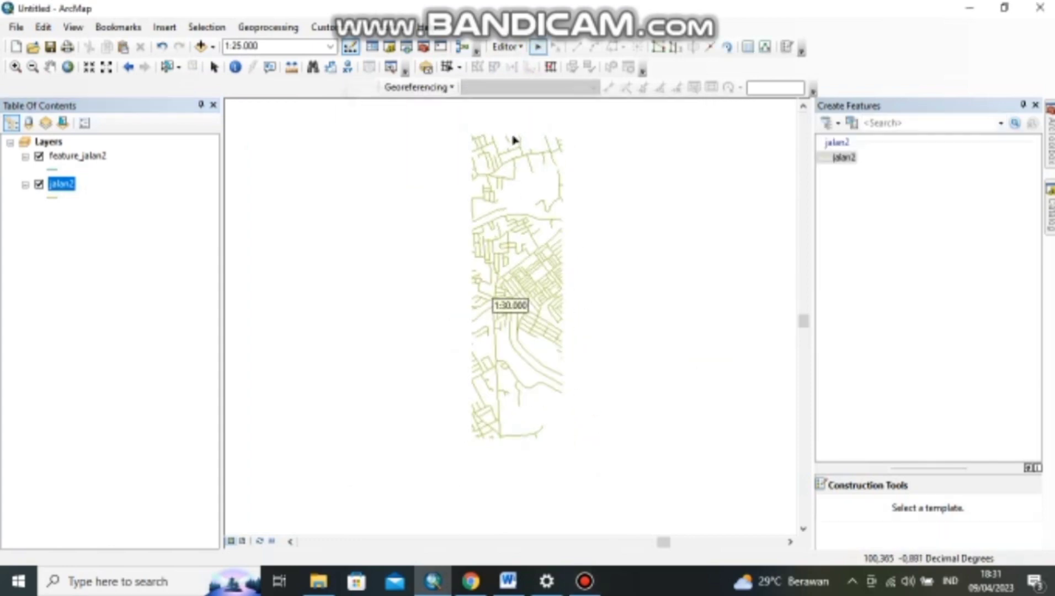
scroll(513, 140, "down", 2)
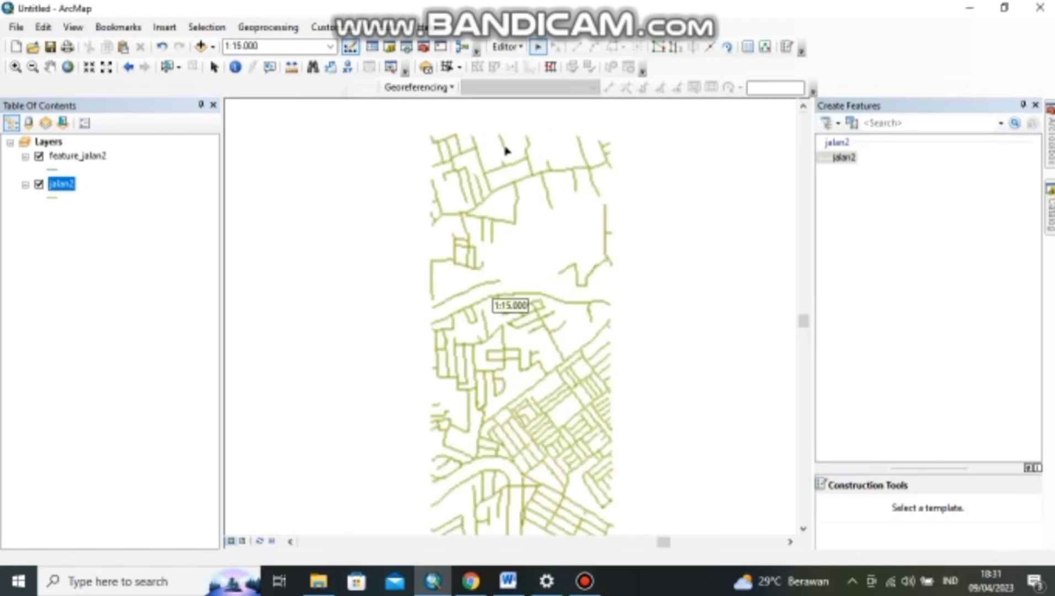
left_click(502, 142)
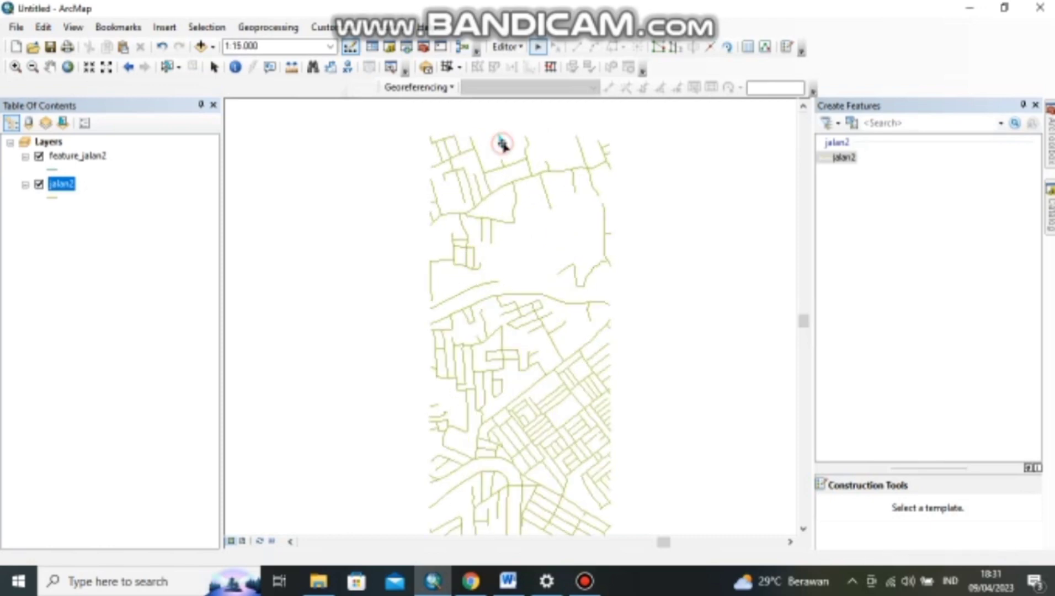
right_click(70, 187)
left_click(119, 225)
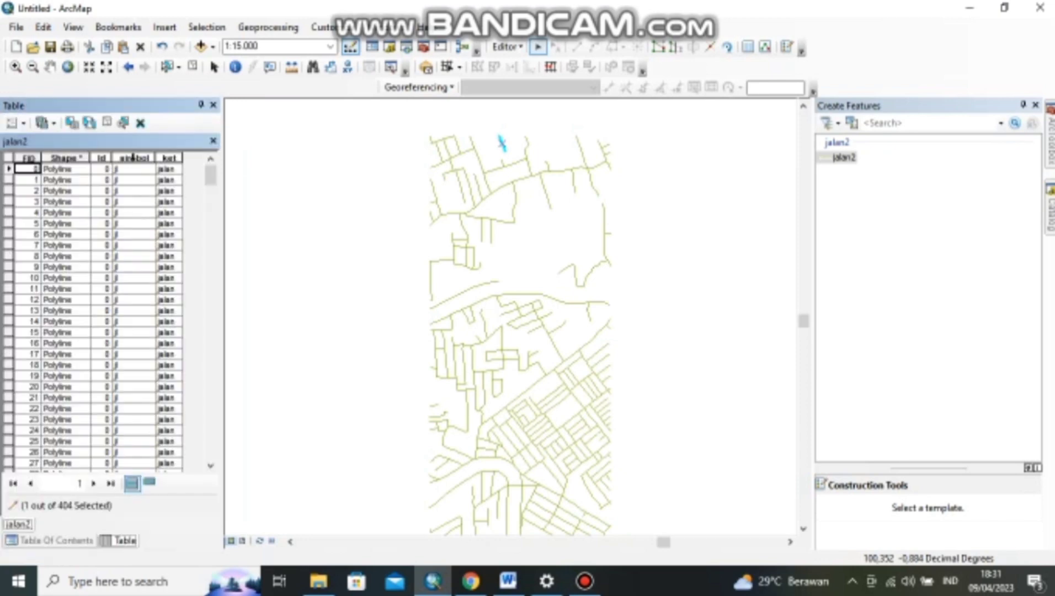
left_click(89, 123)
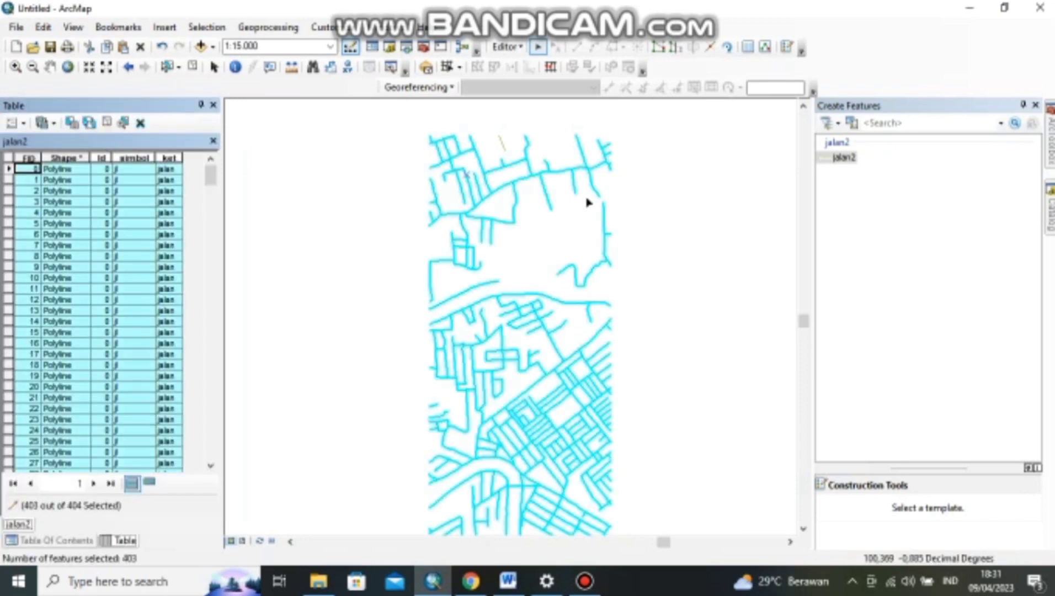
left_click(106, 123)
left_click(89, 122)
right_click(562, 153)
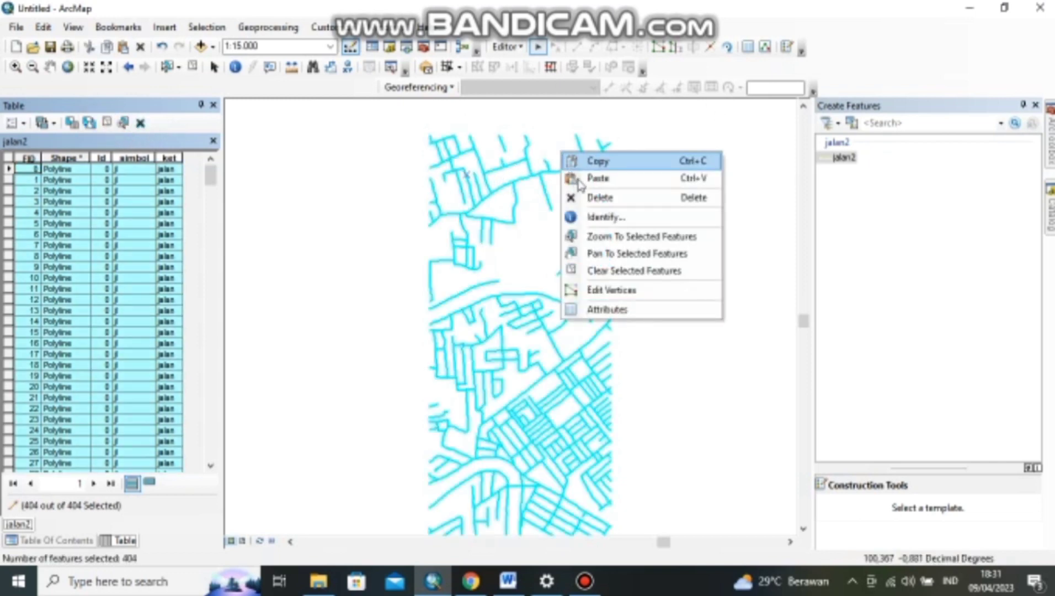
left_click(596, 160)
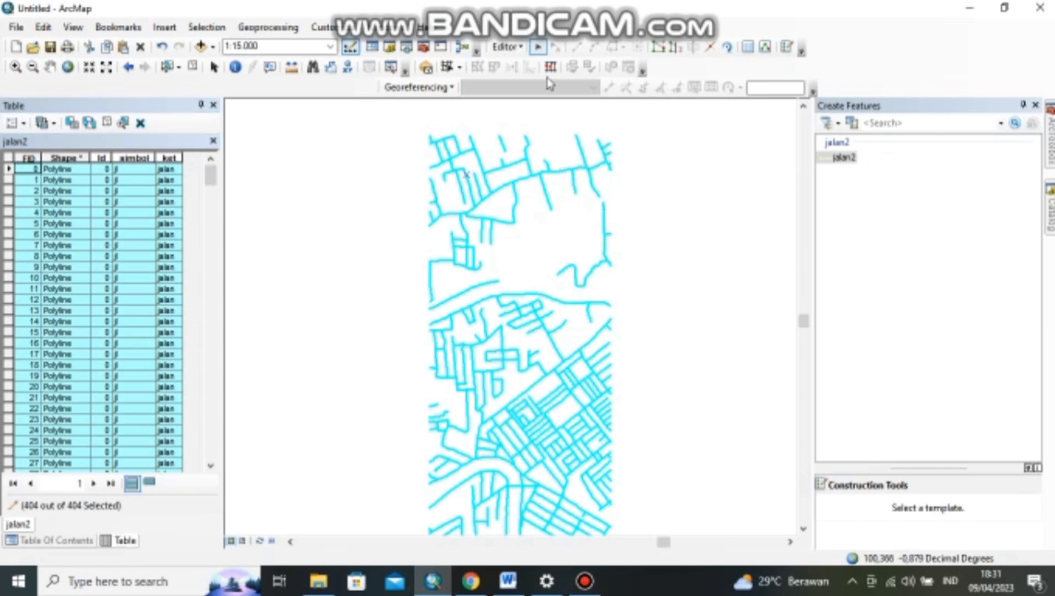
End the jalan2 edit session and close the attribute table.
left_click(513, 44)
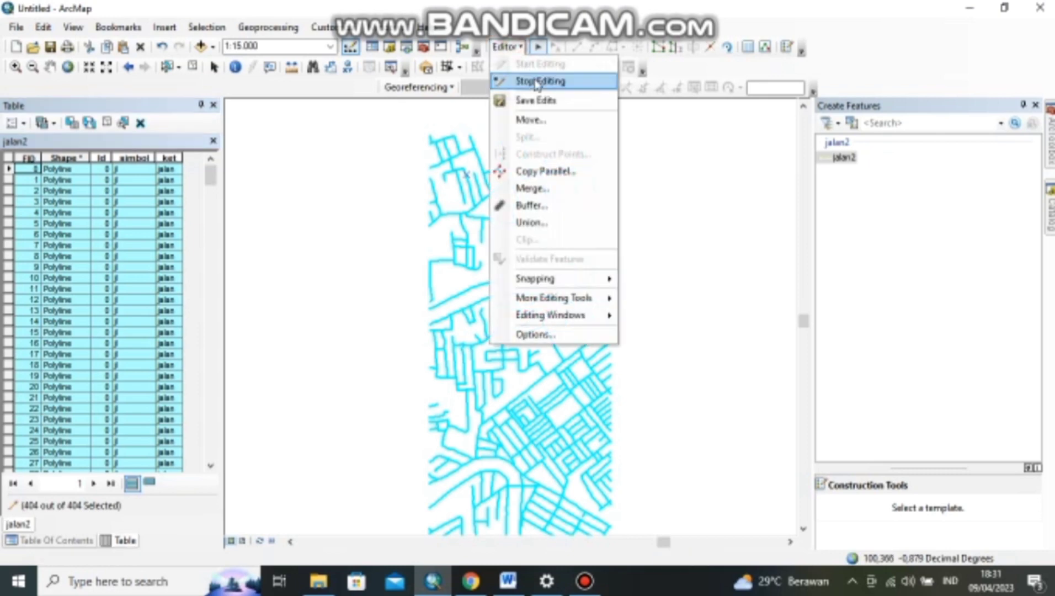
left_click(536, 78)
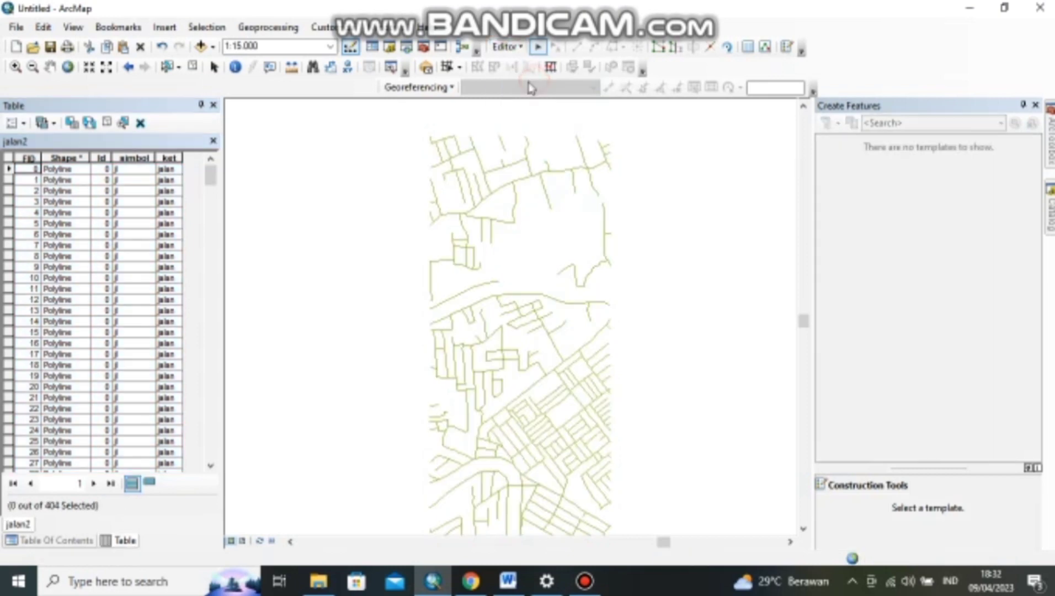
left_click(212, 106)
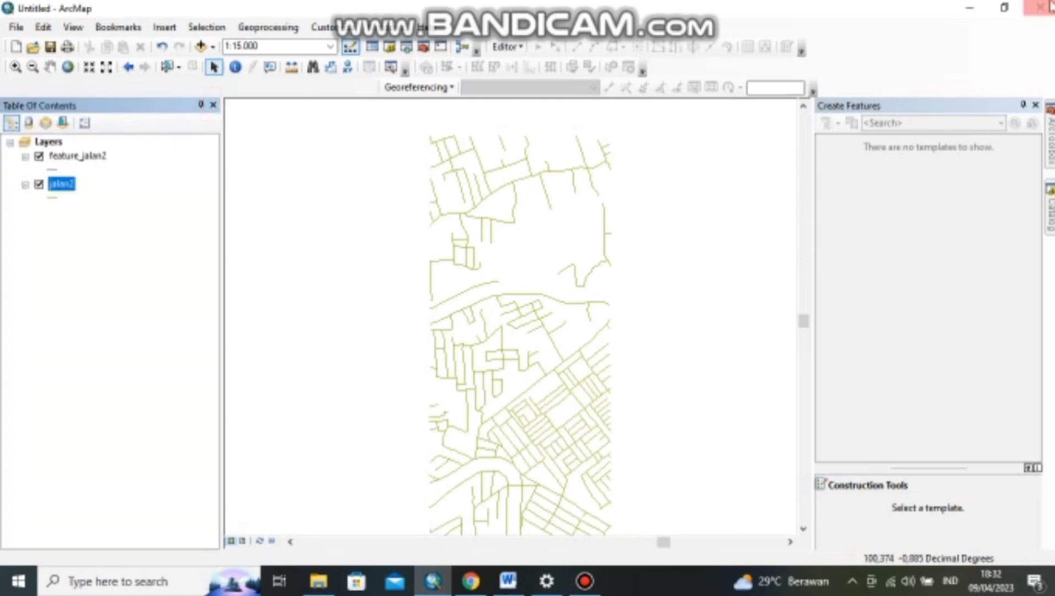
Start an edit session on the feature_jalan2 layer in the personal geodatabase.
left_click(75, 157)
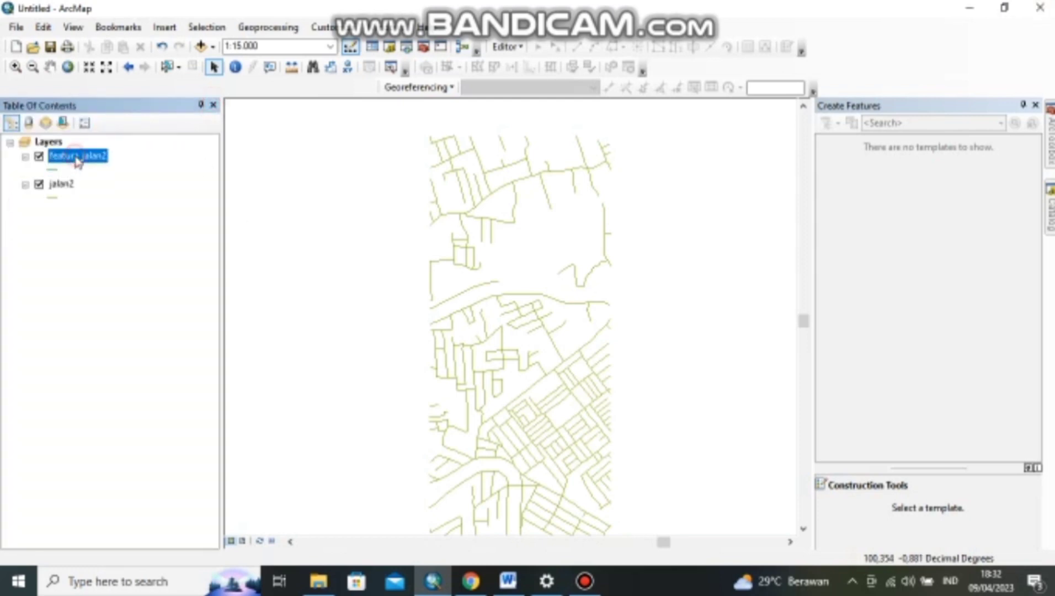
left_click(516, 47)
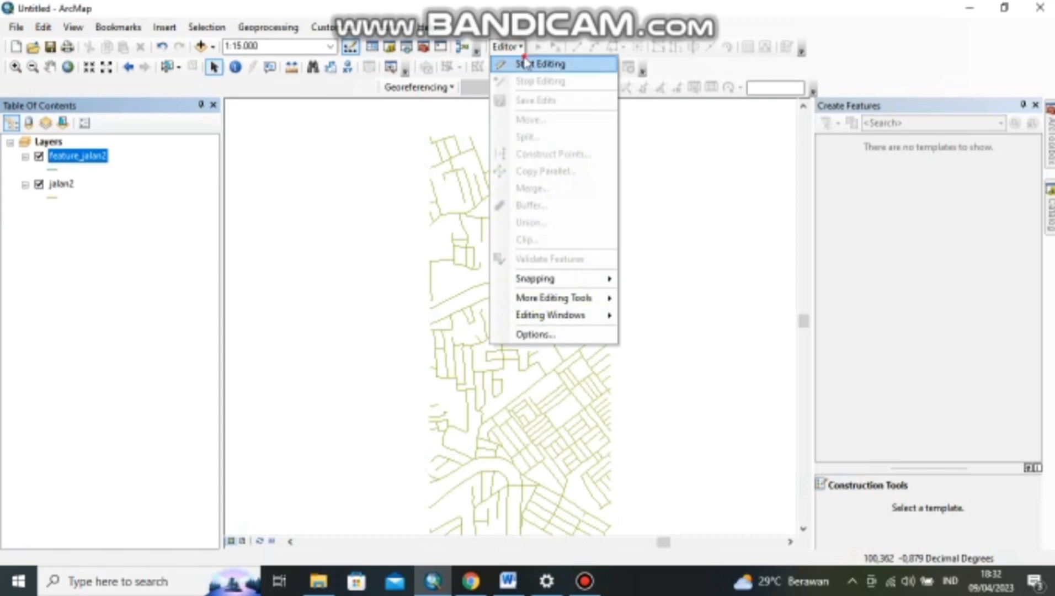
left_click(531, 63)
left_click(415, 158)
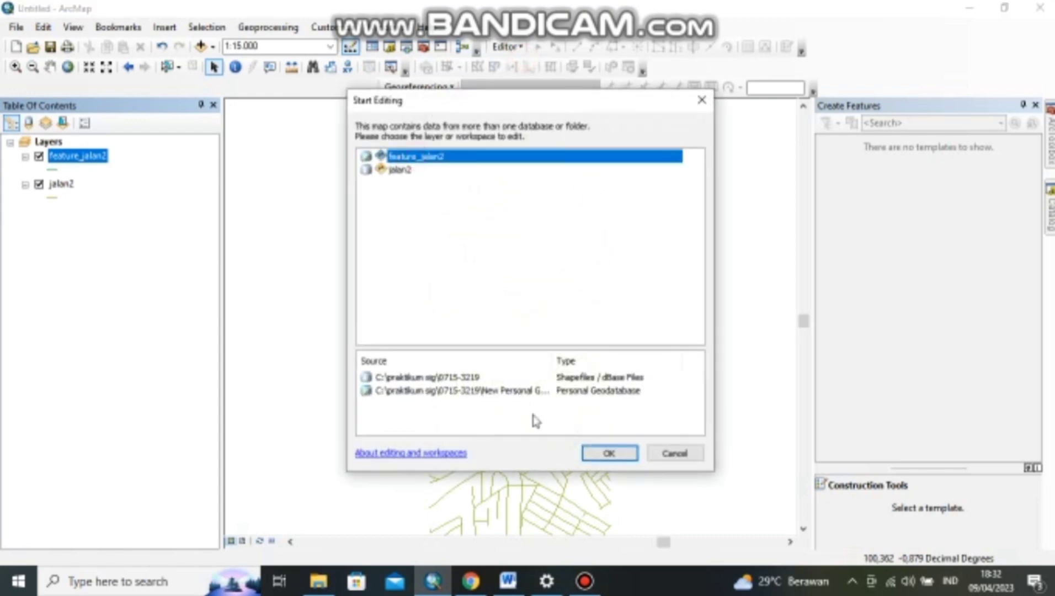
left_click(609, 453)
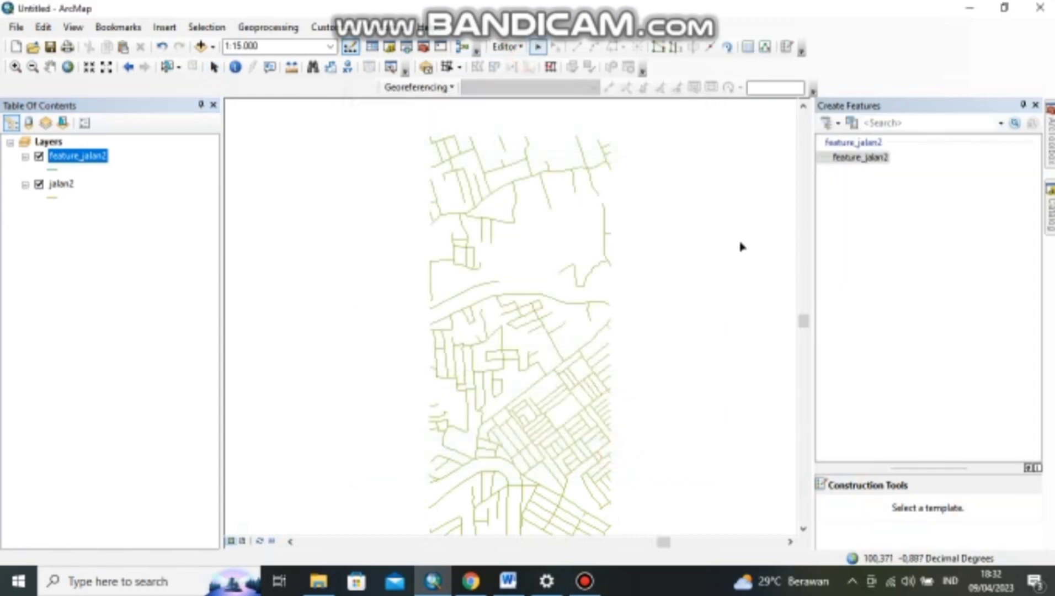
Paste the copied road lines into the feature_jalan2 layer.
right_click(555, 166)
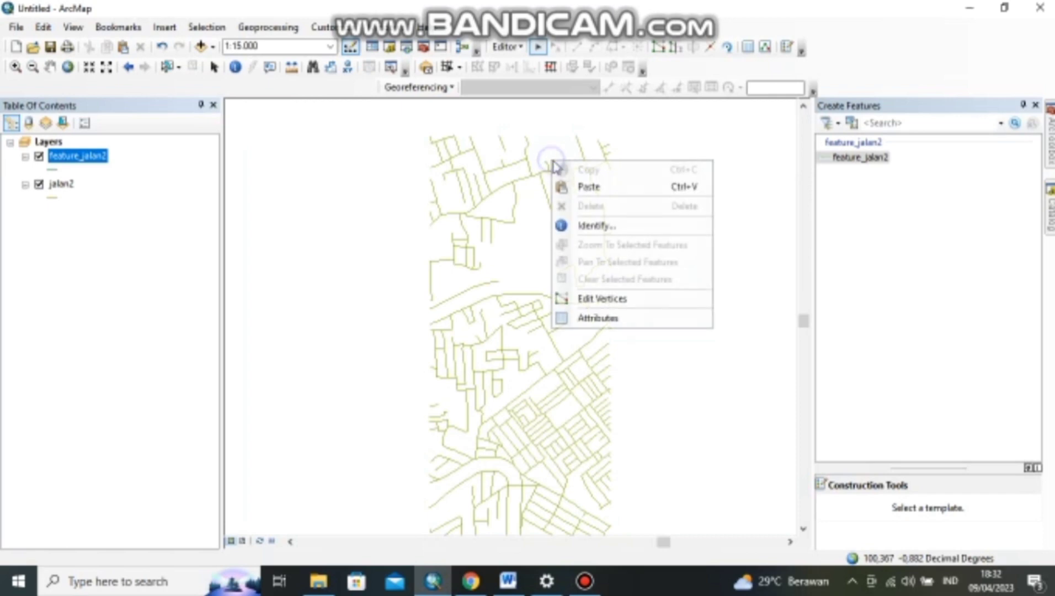
left_click(586, 187)
left_click(542, 311)
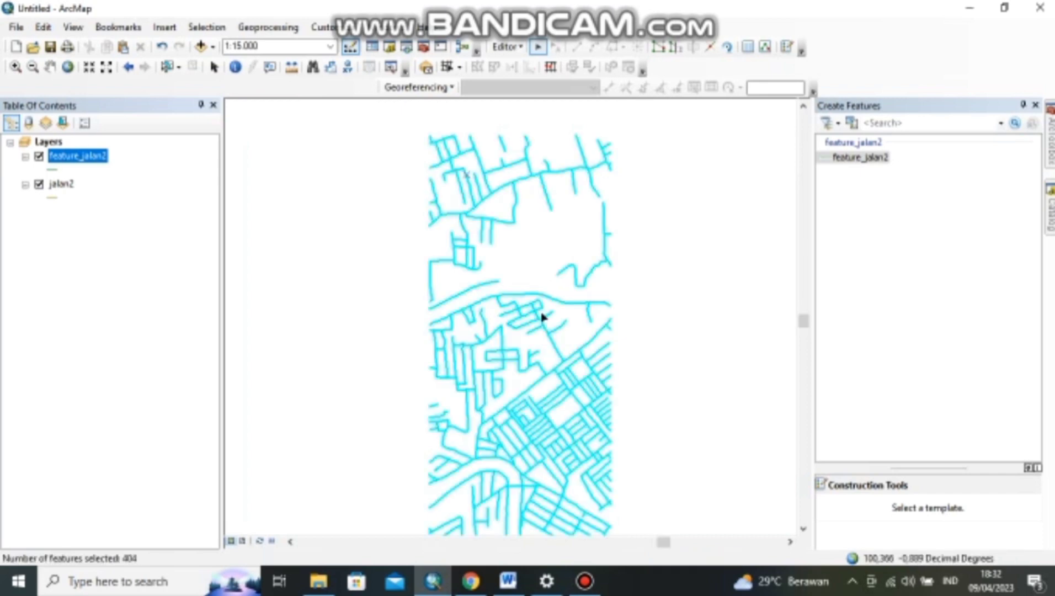
scroll(587, 286, "up", 3)
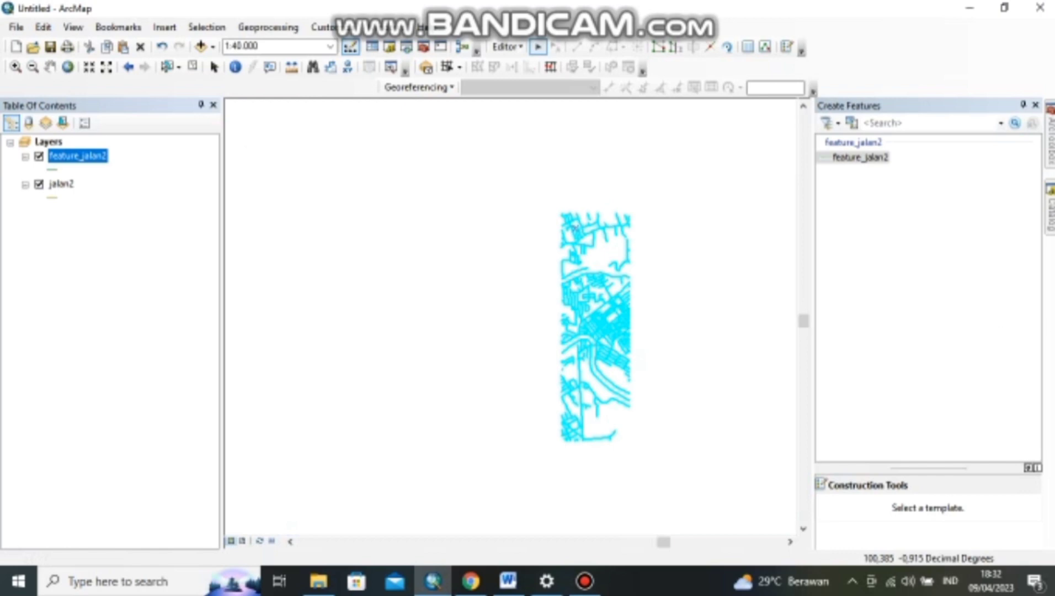
Try to create a new topology in the dataset_jalan2 feature dataset of New Personal Geodatabase (2).mdb.
left_click(1049, 223)
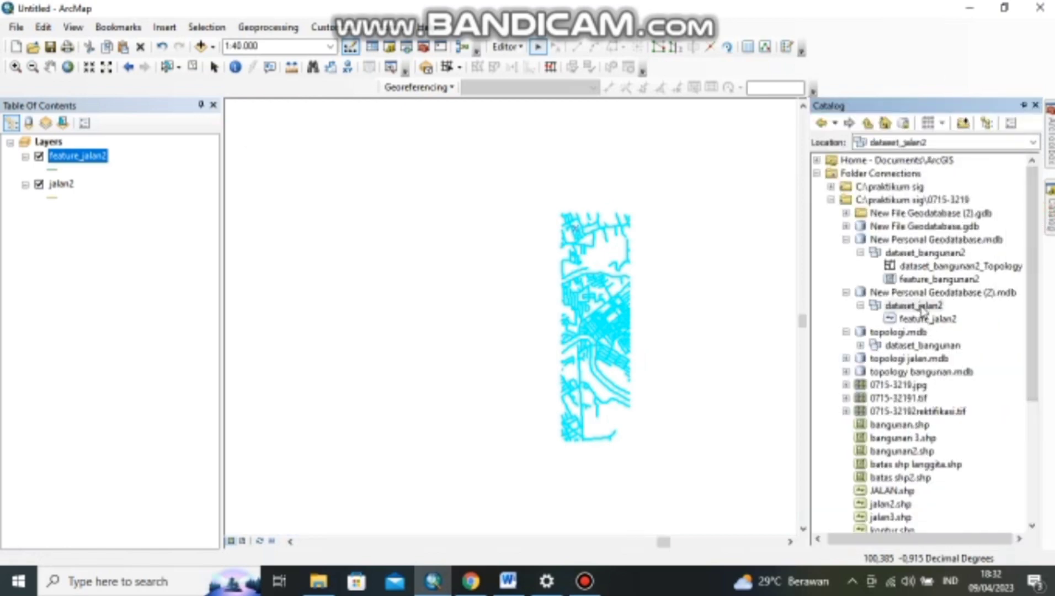
right_click(920, 306)
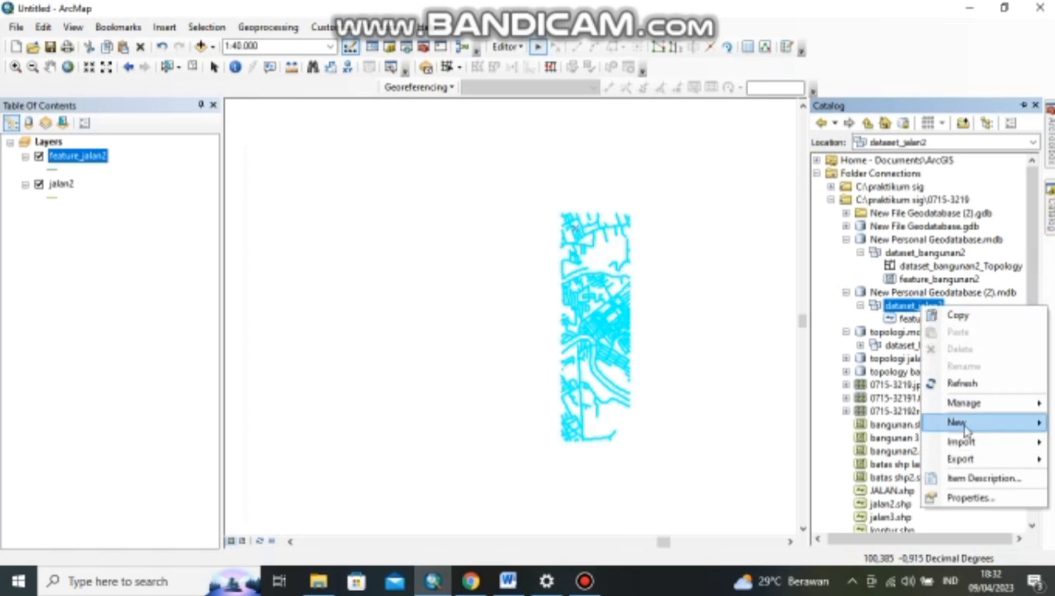
mouse_move(961, 422)
left_click(828, 495)
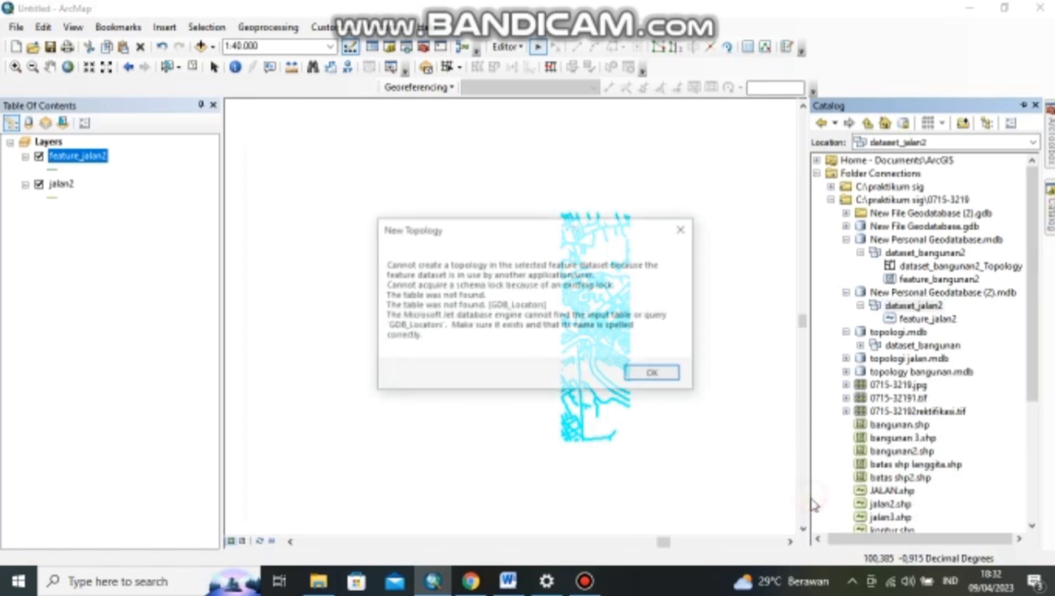
left_click(654, 373)
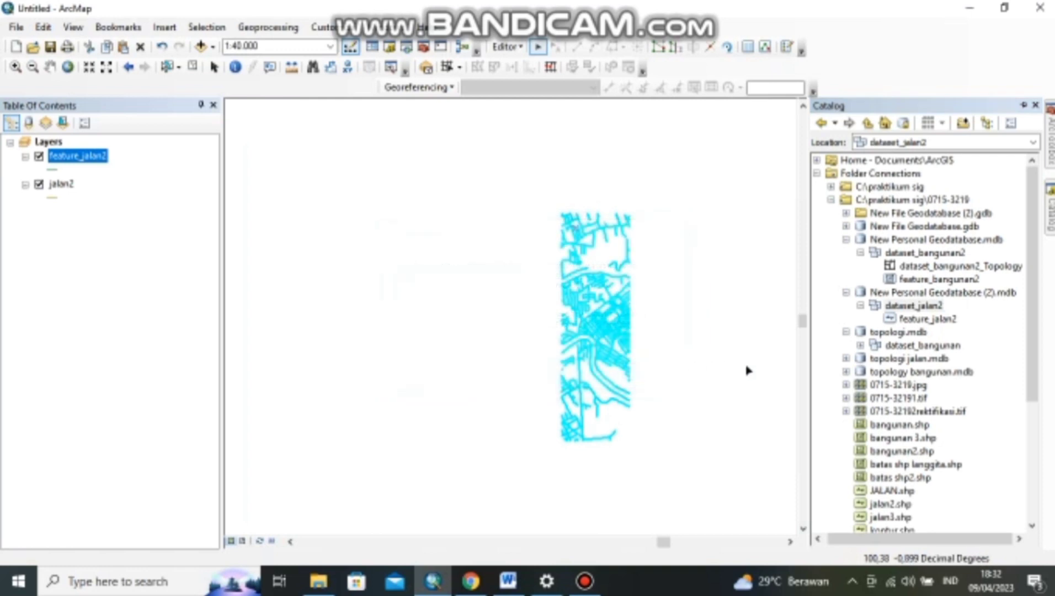
Check the options for feature_jalan2 and try again to create a topology in dataset_jalan2.
left_click(938, 320)
right_click(938, 320)
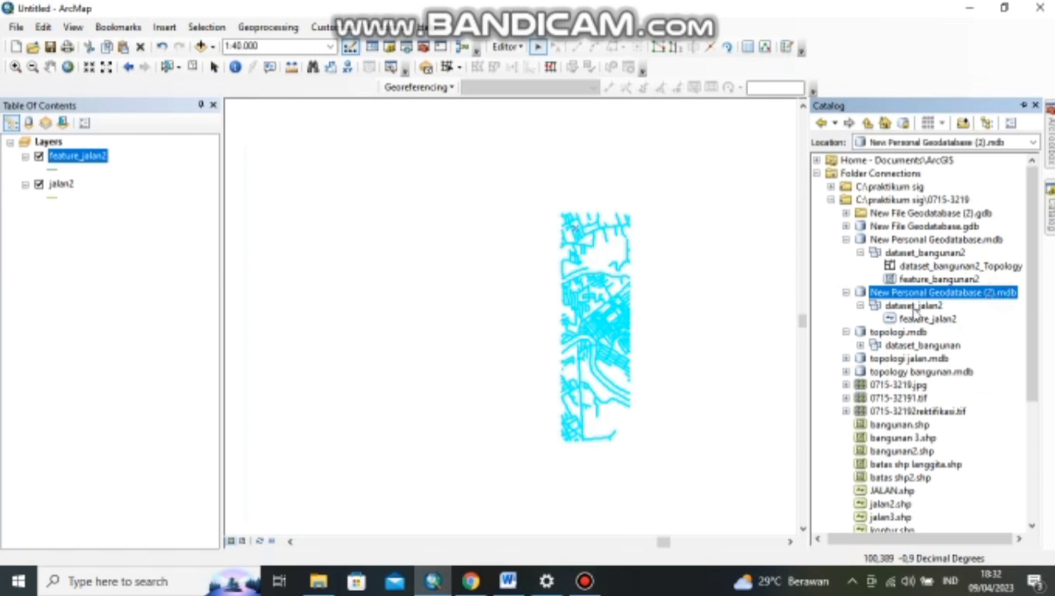
right_click(928, 323)
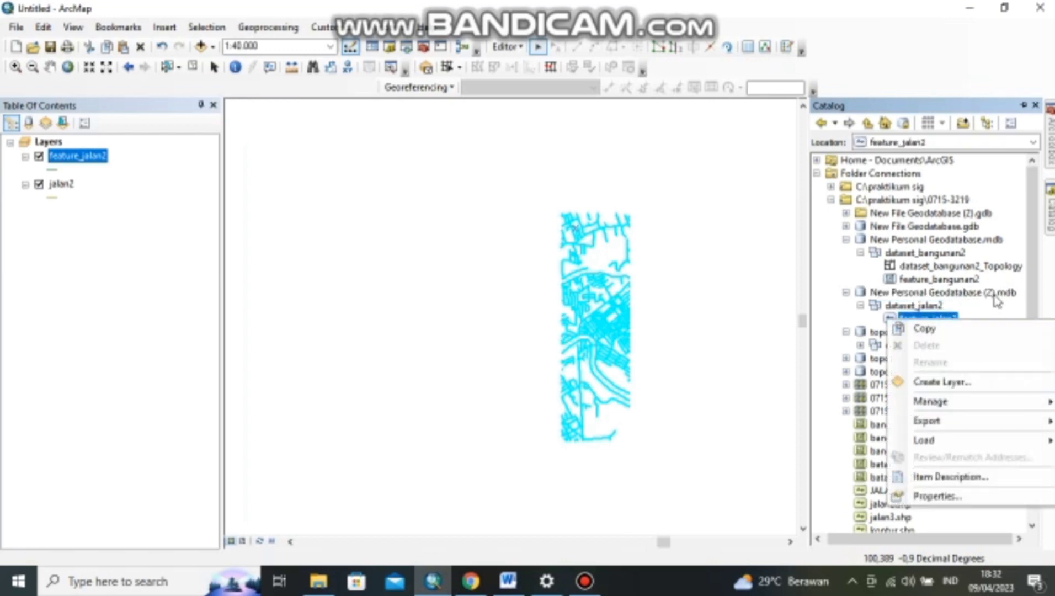
left_click(949, 299)
left_click(929, 306)
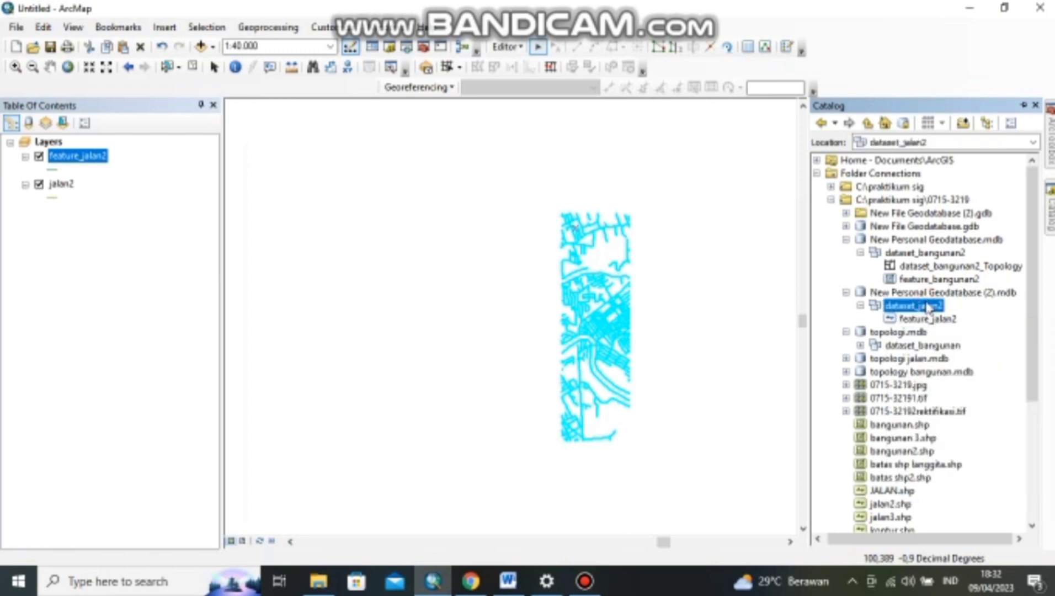
right_click(928, 307)
mouse_move(963, 420)
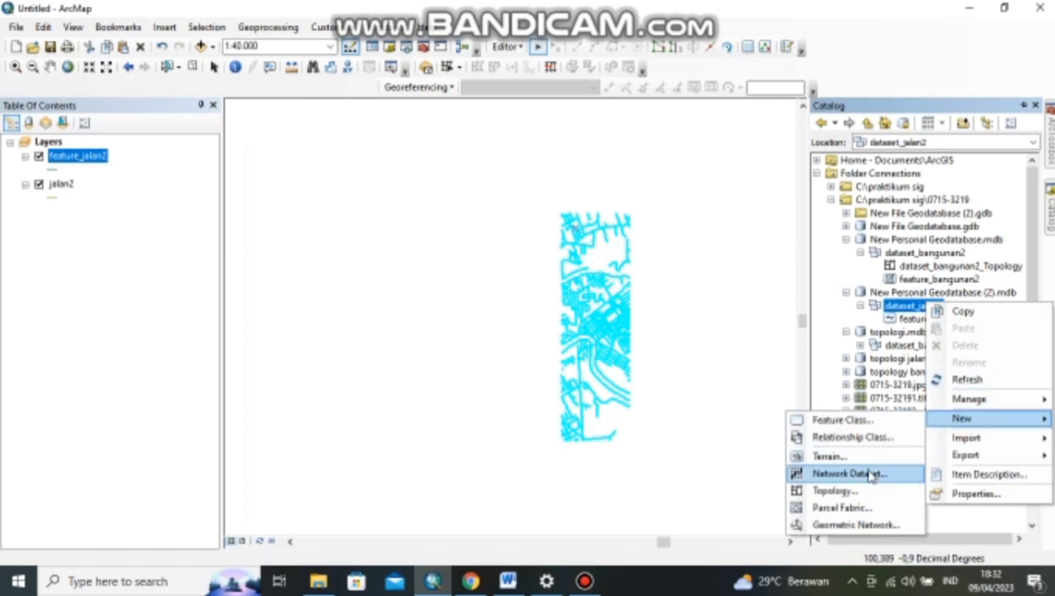
left_click(850, 490)
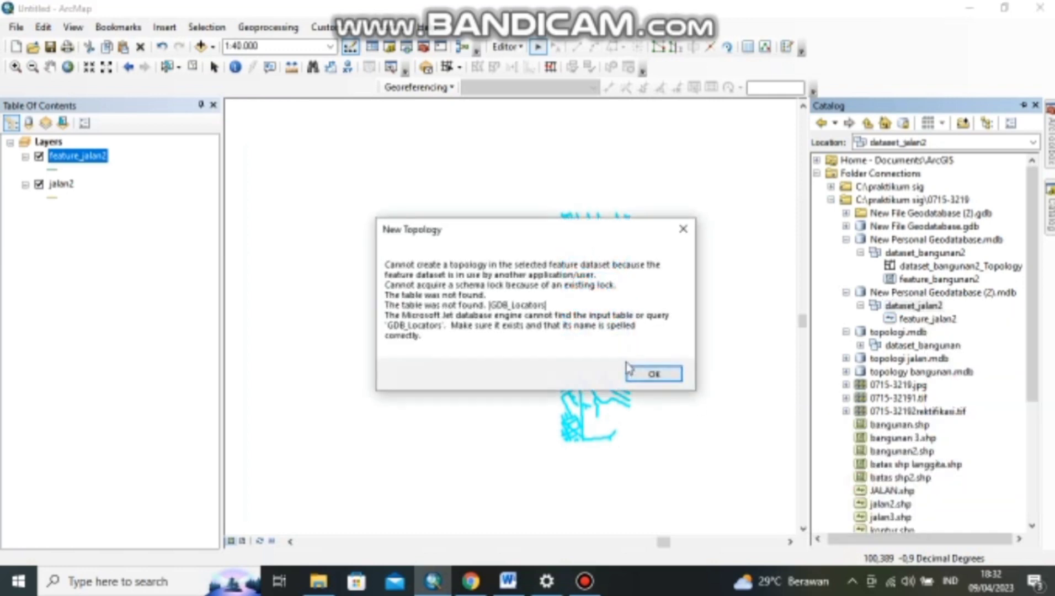
left_click(655, 374)
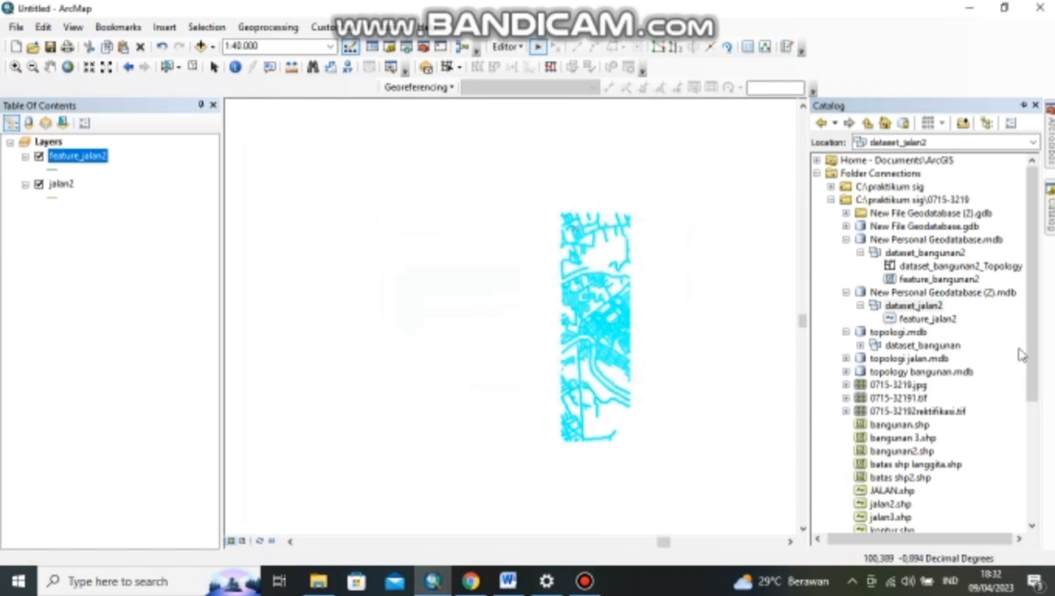
Try to create a topology in the dataset_jalan feature dataset of New File Geodatabase.gdb.
scroll(1021, 355, "down", 1)
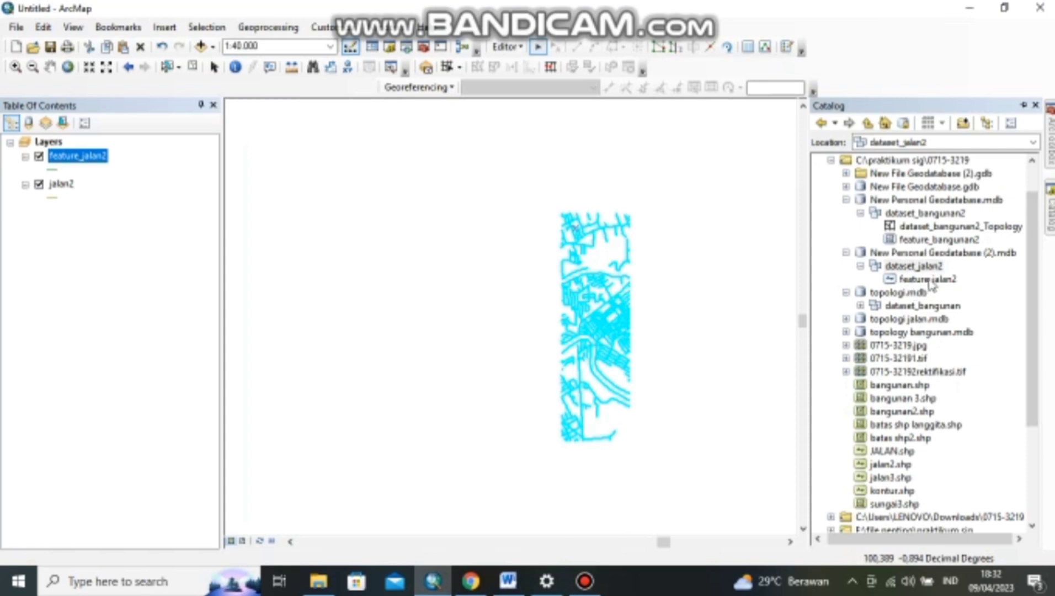
left_click(847, 187)
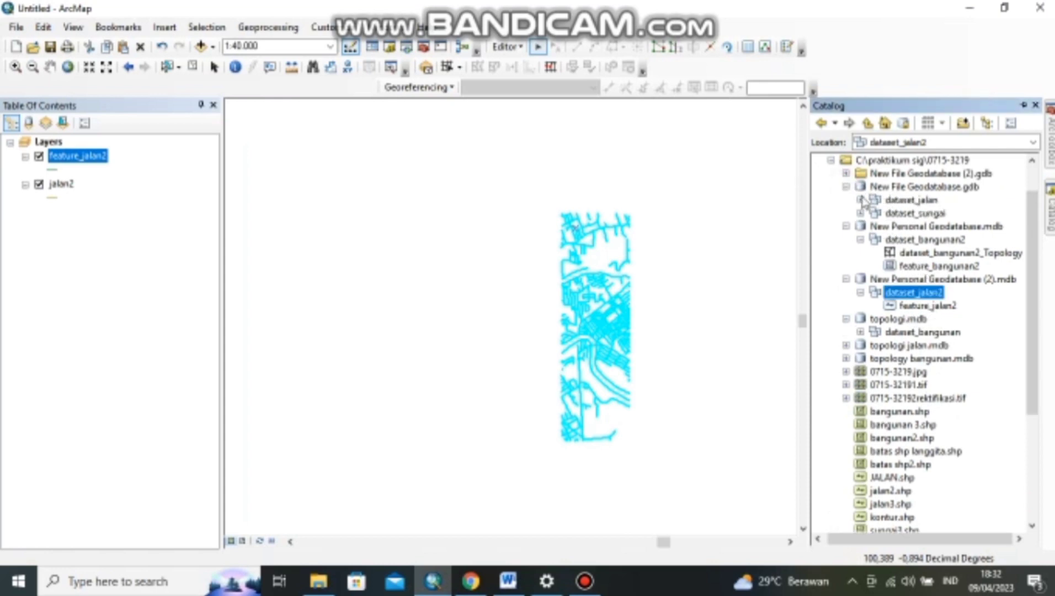
left_click(903, 202)
right_click(902, 202)
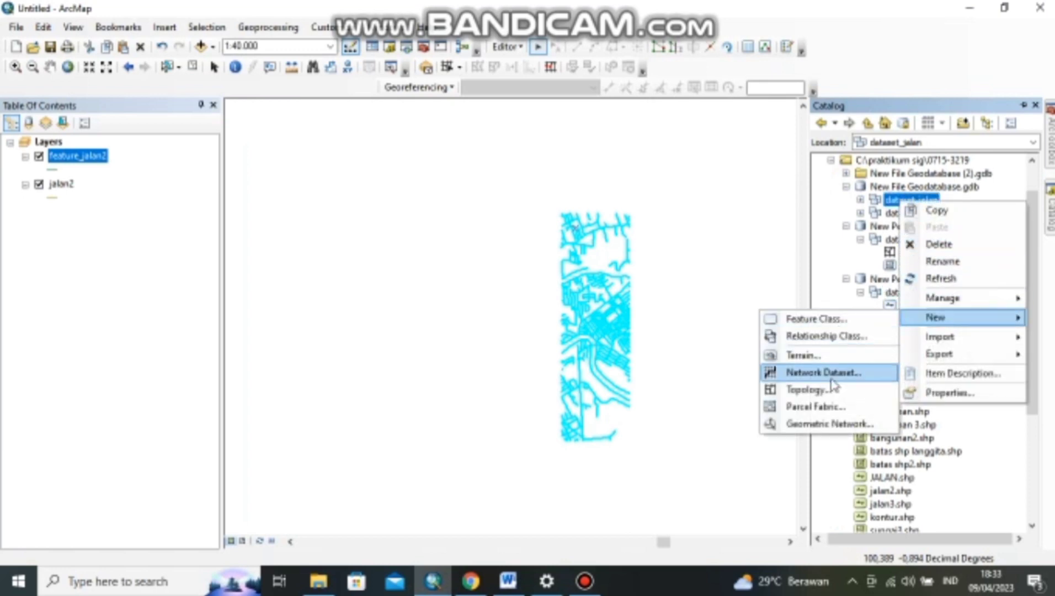
left_click(821, 390)
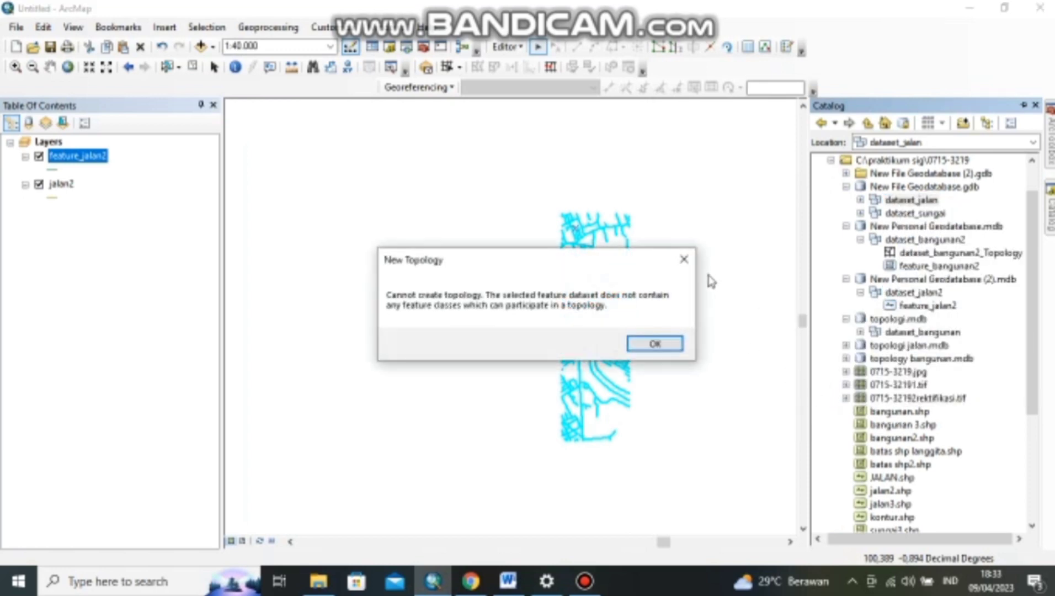
left_click(683, 261)
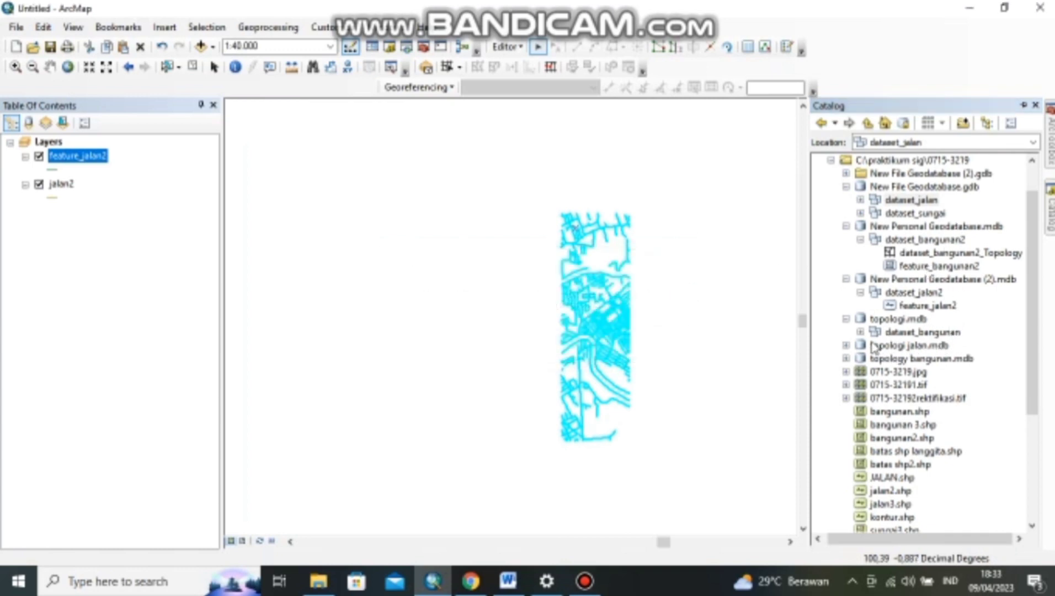
Add data_set_jalan from topologi jalan.mdb to the map and remove its feature_jalan layer.
left_click(846, 345)
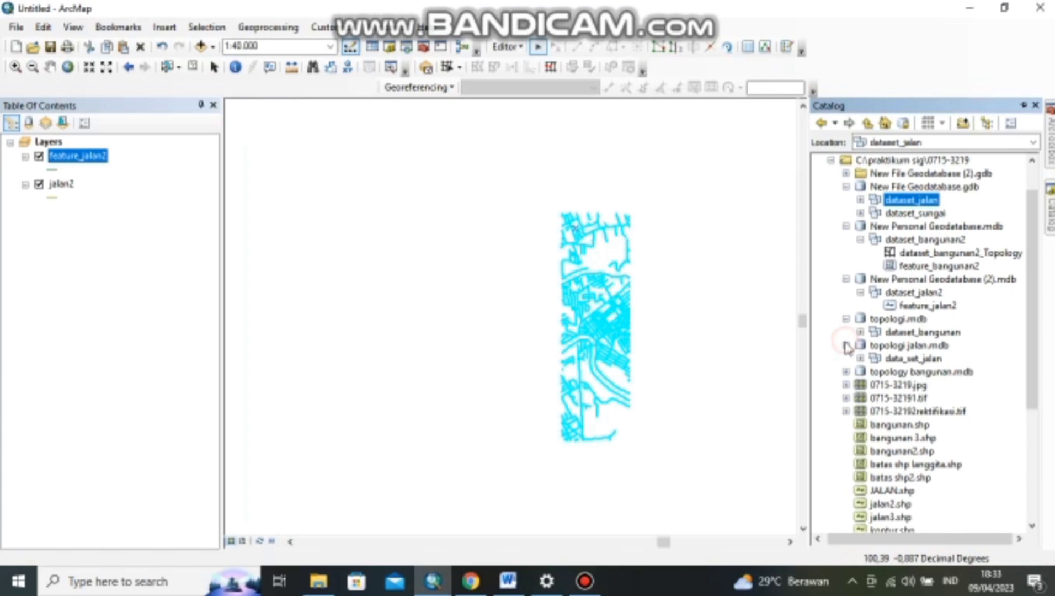
left_click(913, 360)
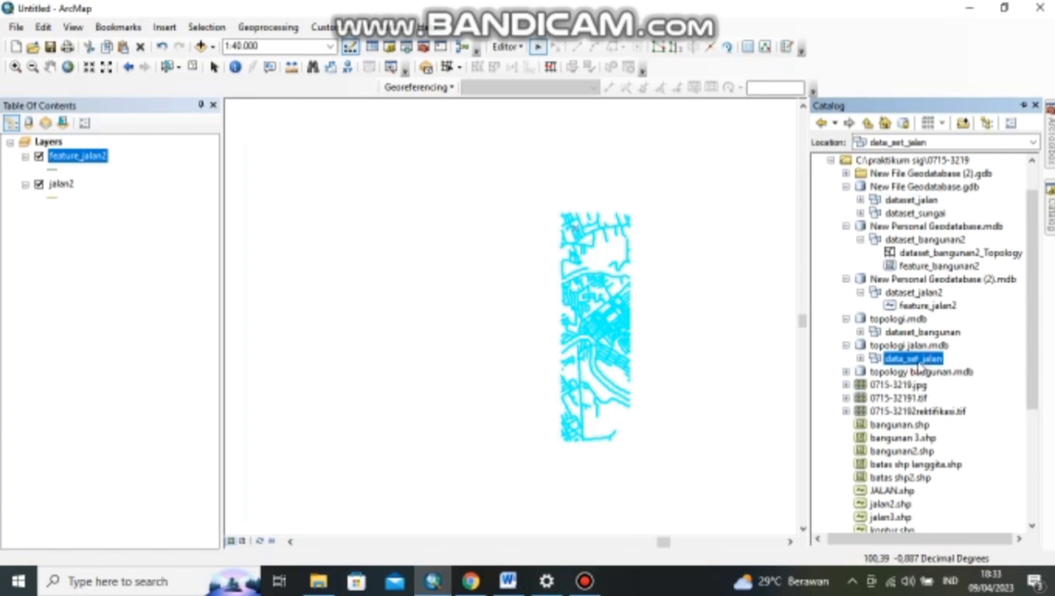
left_click(911, 359)
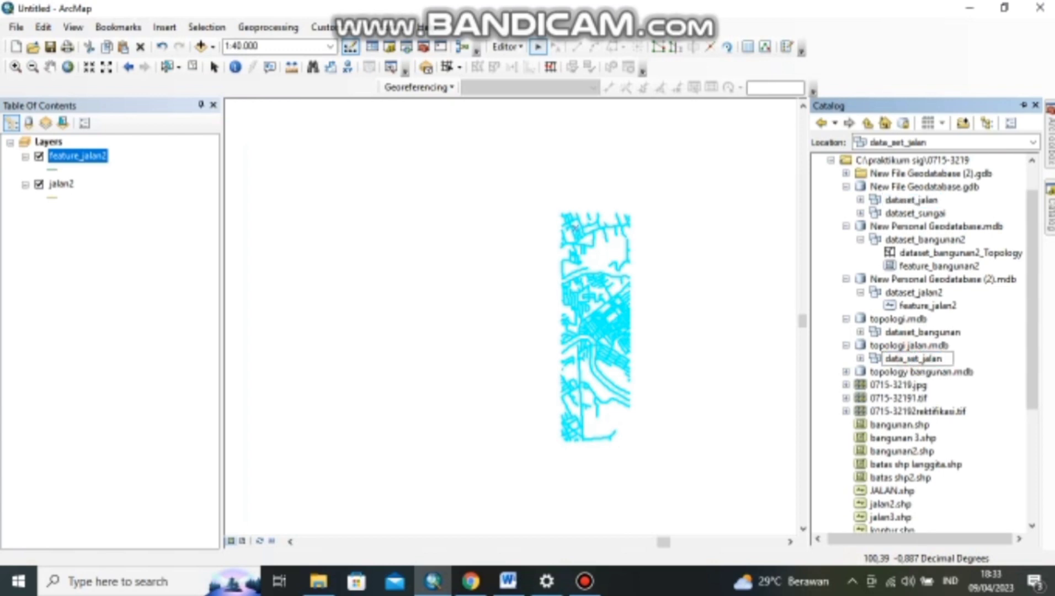
left_click_drag(938, 359, 119, 220)
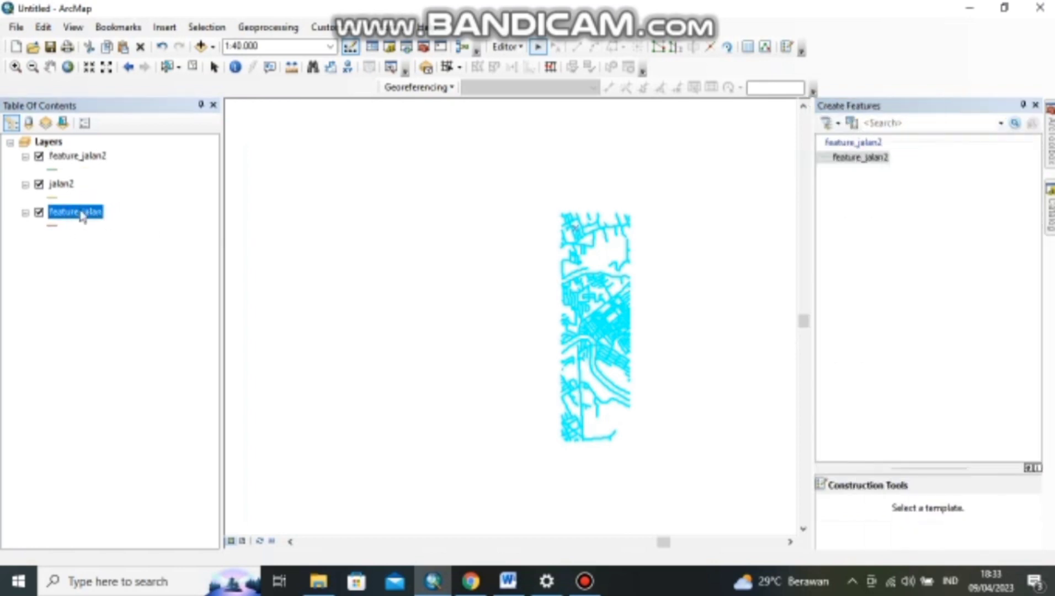
right_click(83, 216)
left_click(117, 234)
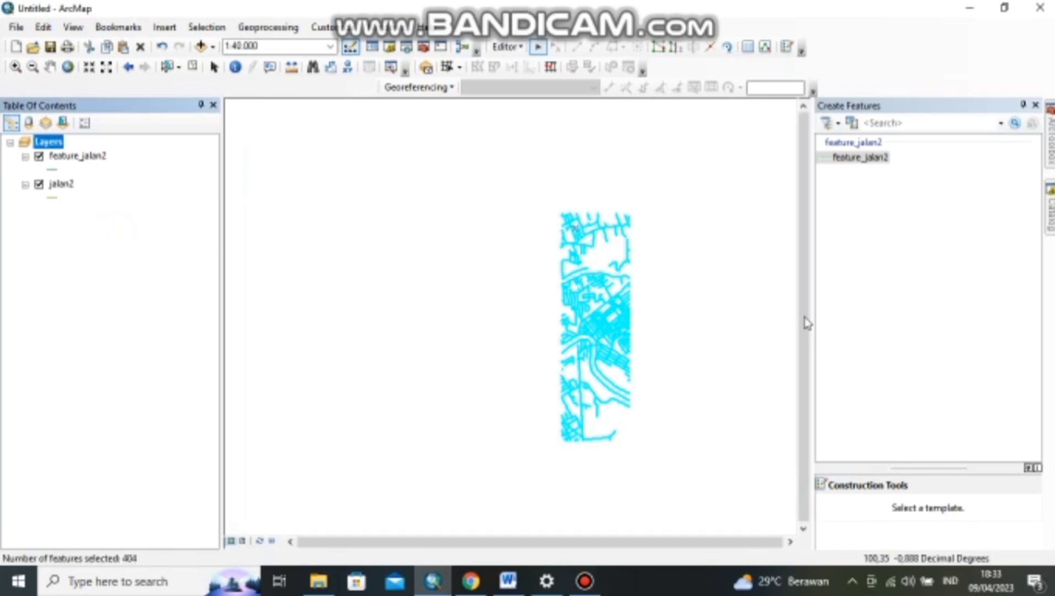
Add the data_set_jalan dataset to the map once more and remove the feature_jalan layer again.
mouse_move(1050, 207)
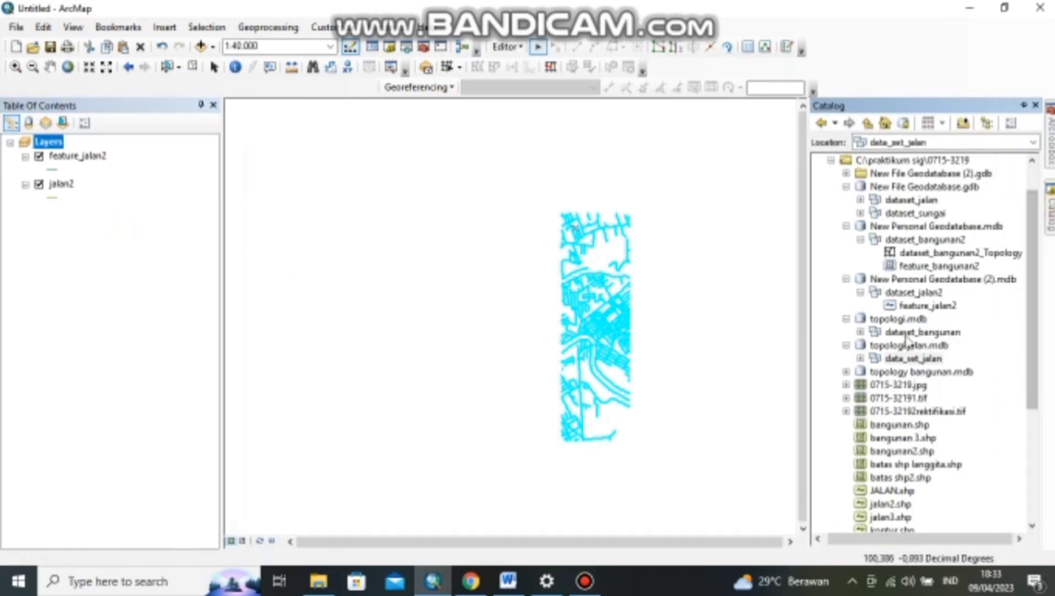
left_click(910, 359)
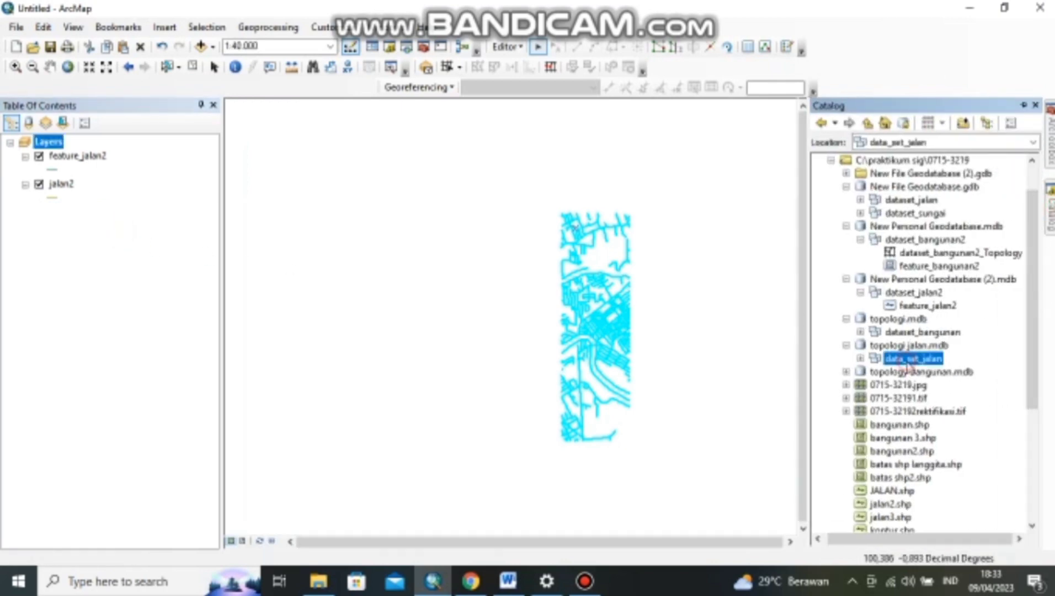
left_click_drag(908, 360, 120, 263)
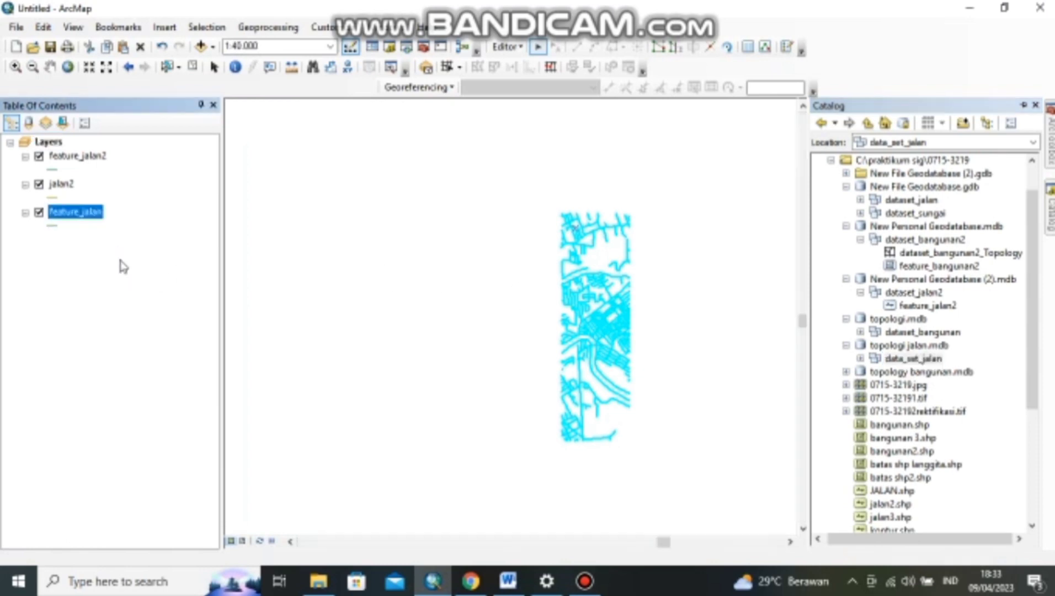
right_click(96, 219)
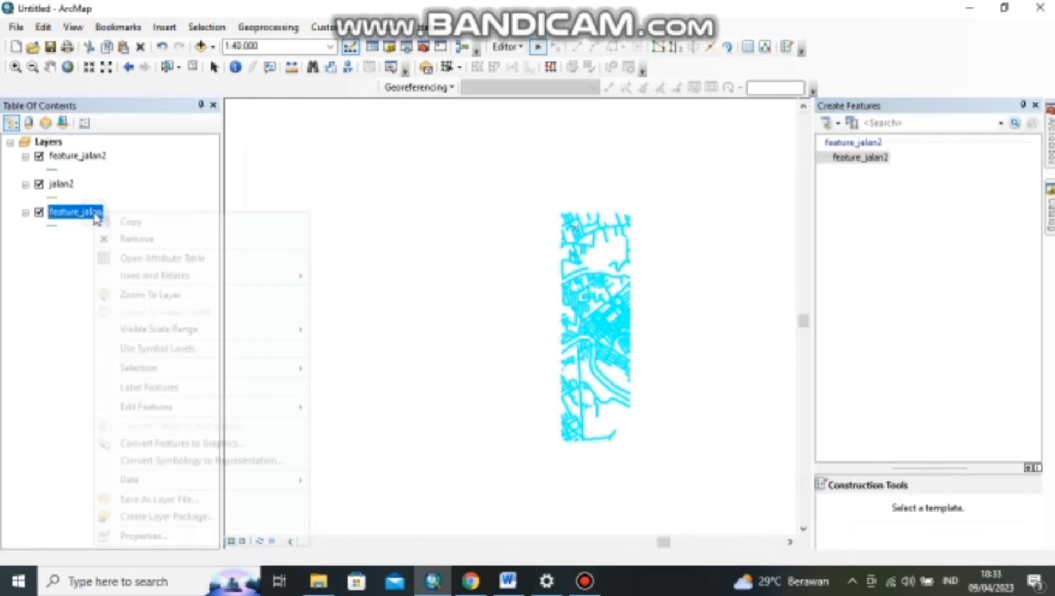
left_click(143, 241)
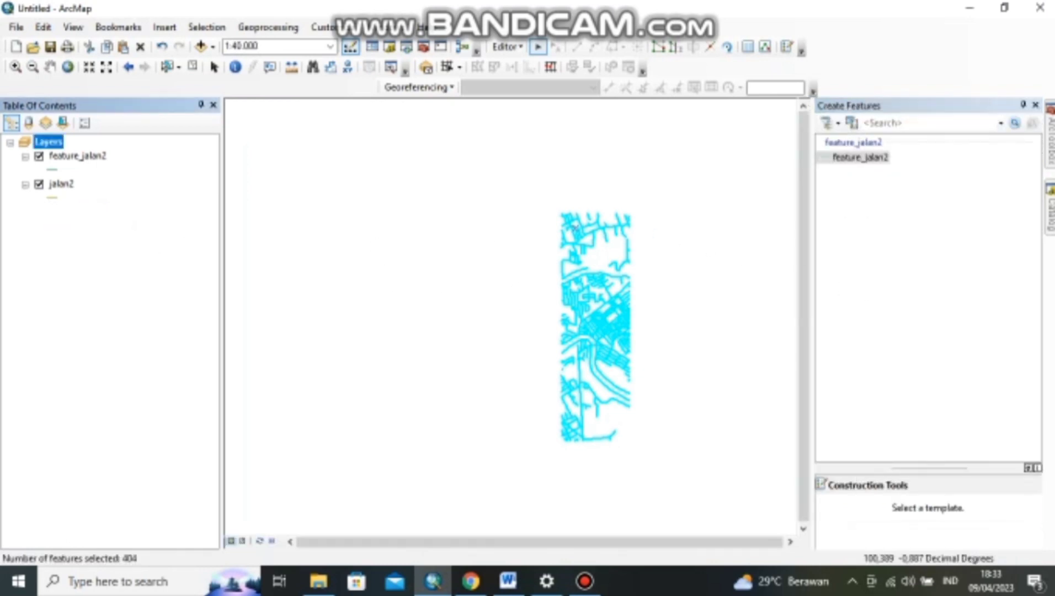
Retry creating a new topology in dataset_jalan2 of New Personal Geodatabase (2).mdb.
left_click(1047, 231)
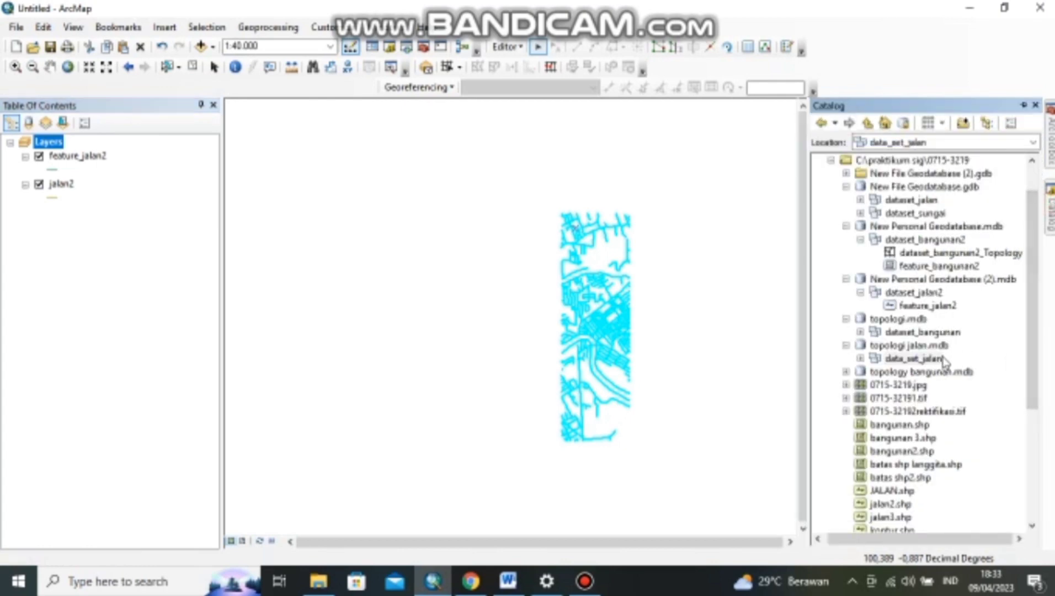
right_click(913, 345)
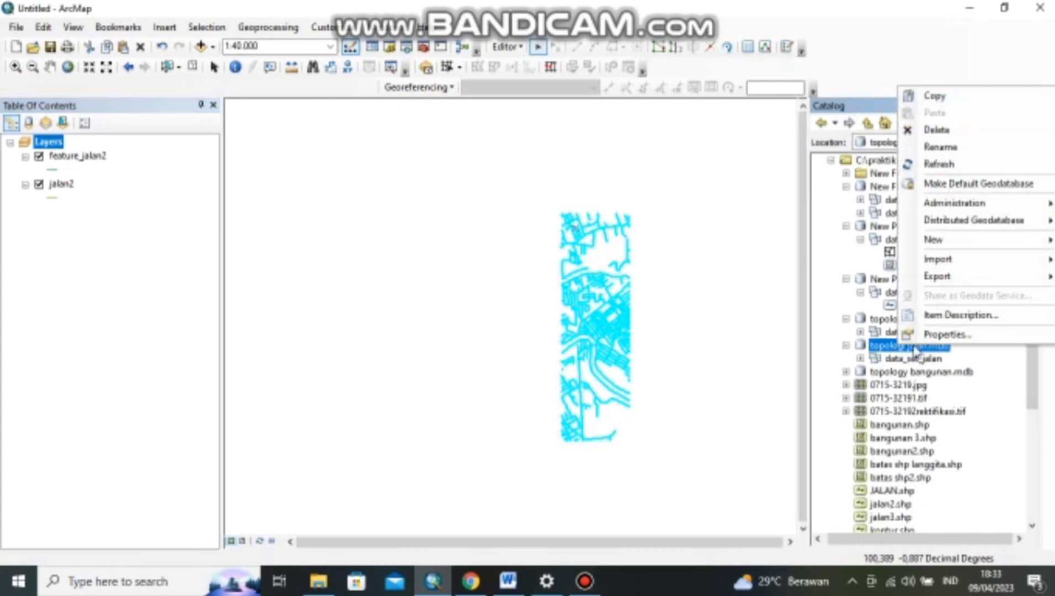
left_click(992, 365)
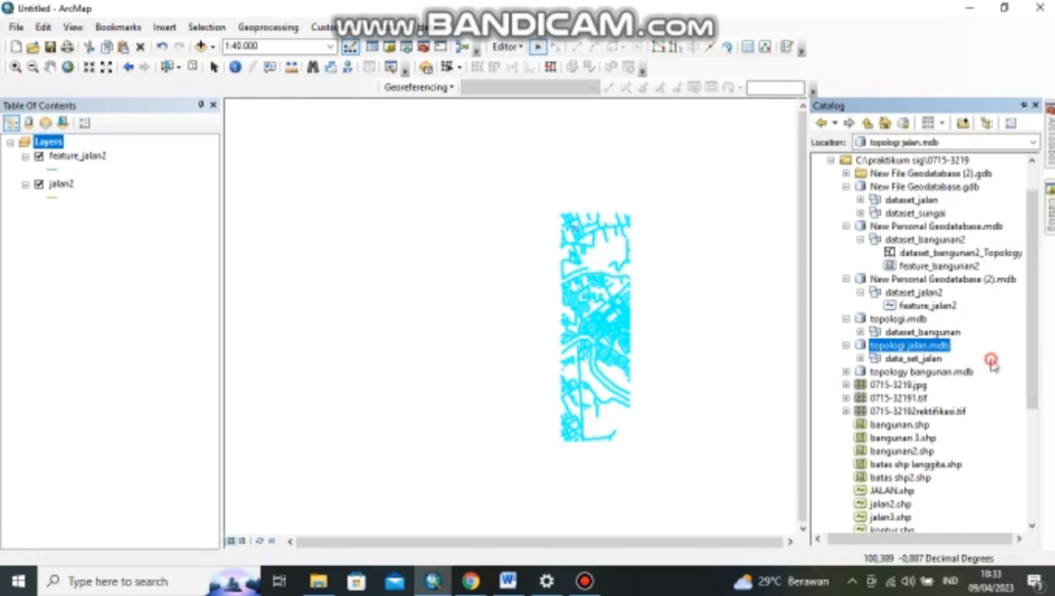
left_click(931, 293)
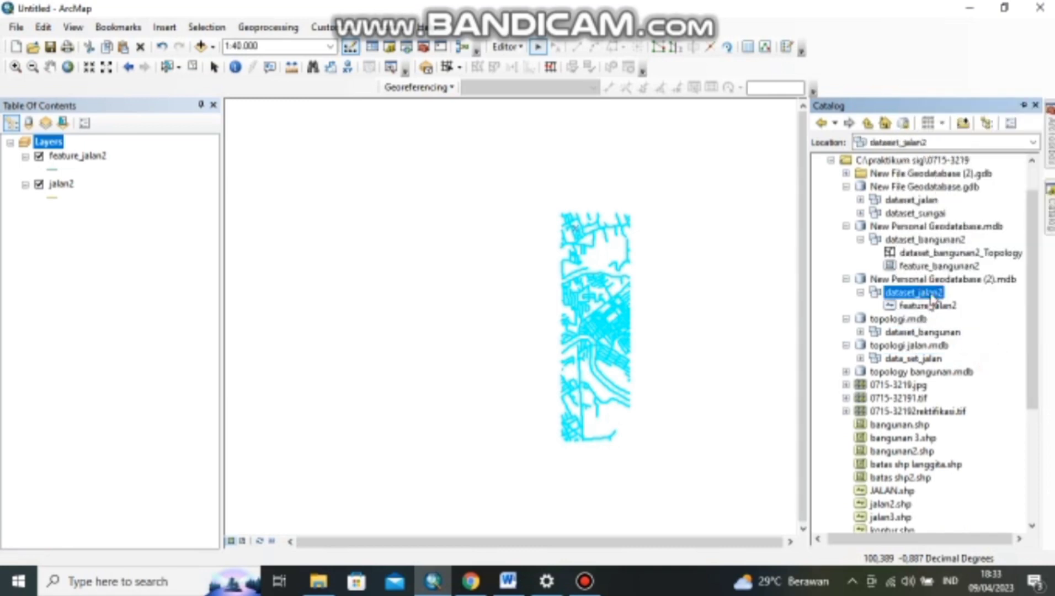
right_click(931, 298)
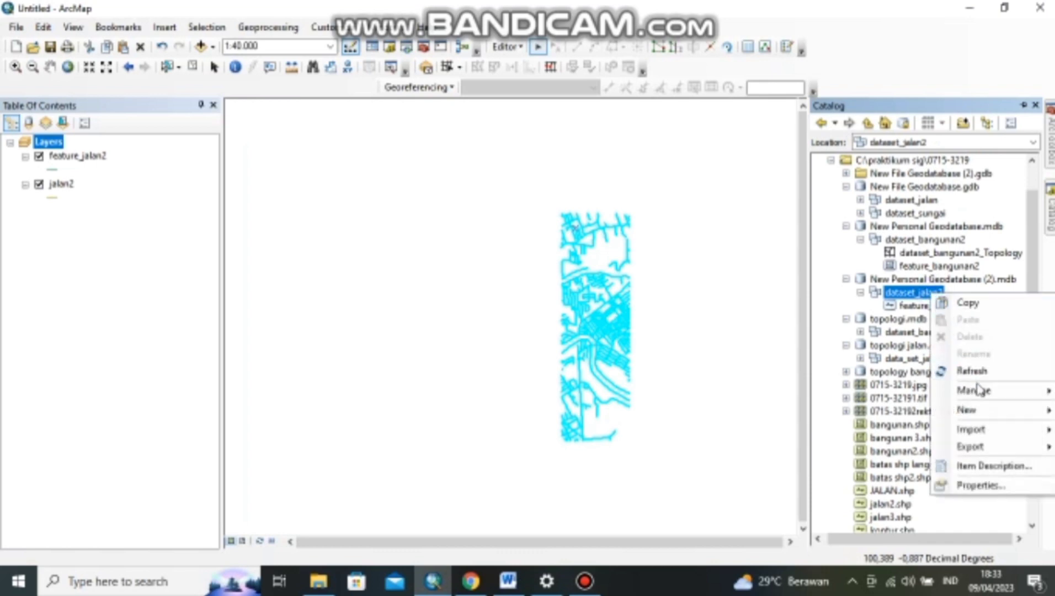
mouse_move(976, 407)
left_click(836, 482)
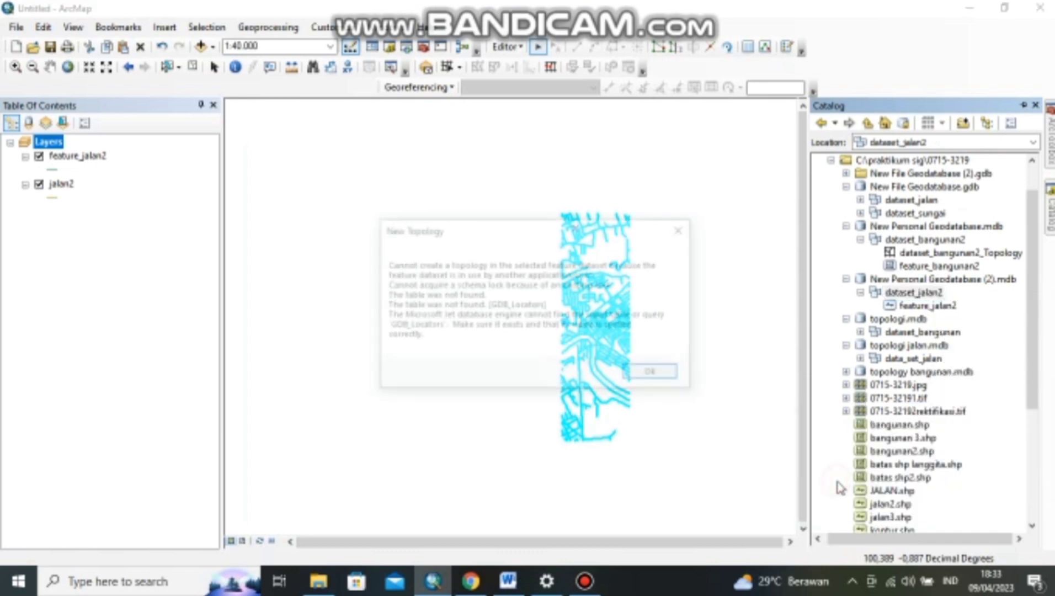
left_click(677, 374)
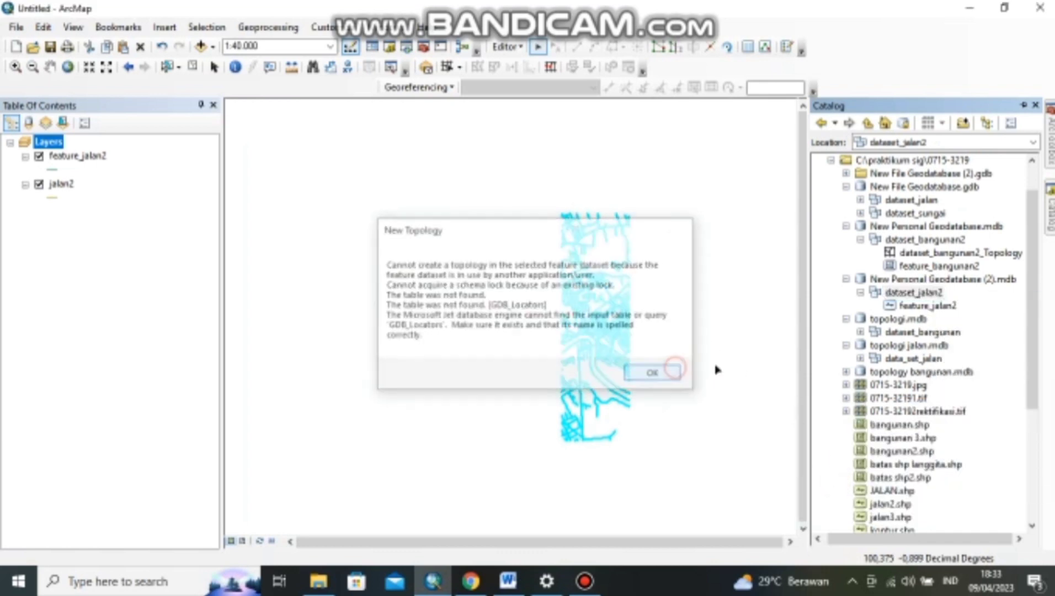
right_click(985, 279)
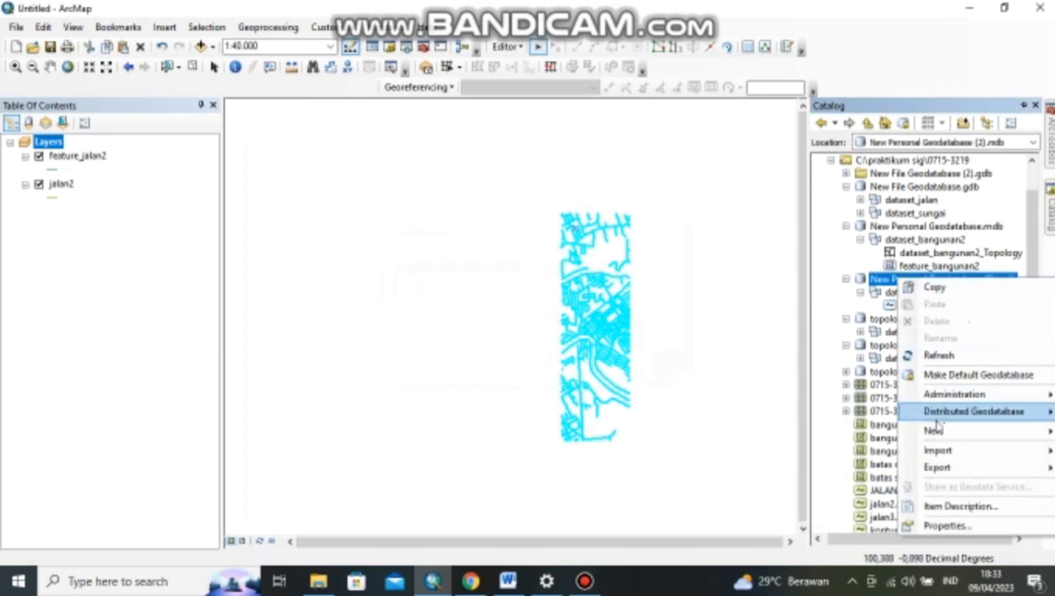
mouse_move(936, 433)
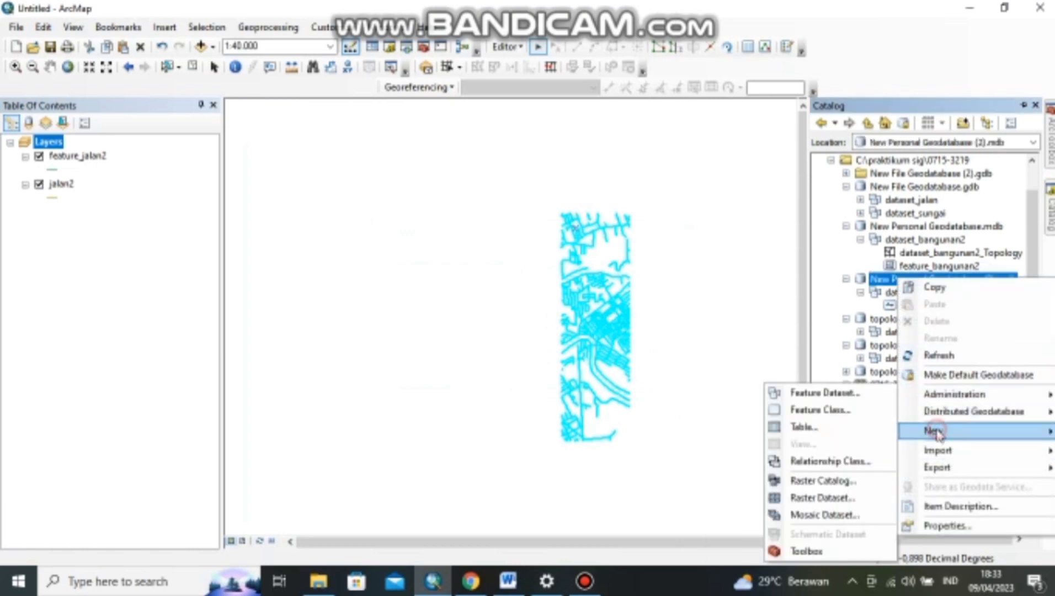
left_click(820, 330)
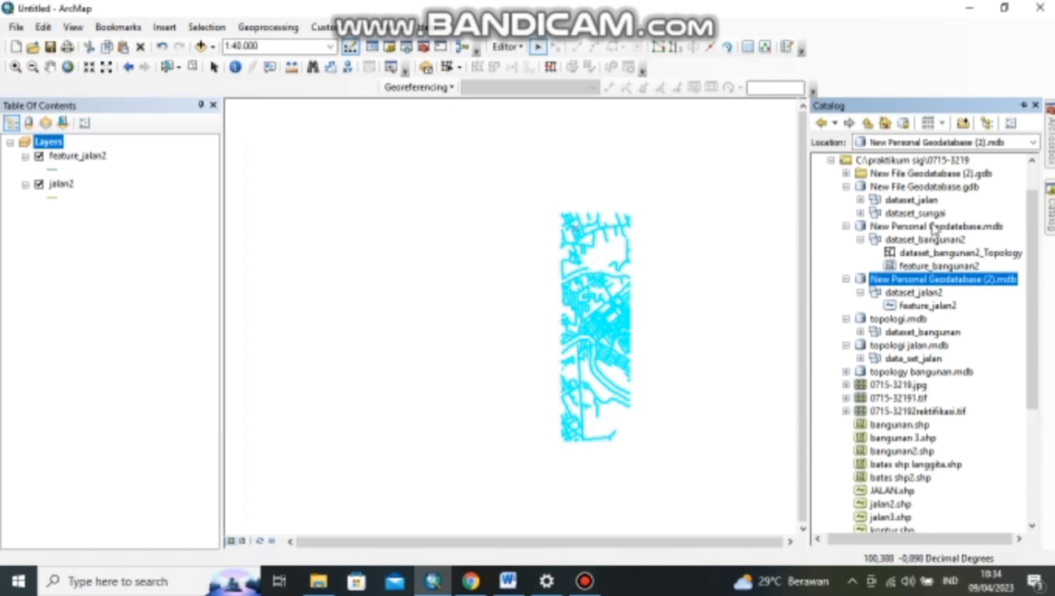
Try again to create a new topology in the dataset_jalan feature dataset of New File Geodatabase.gdb.
right_click(931, 203)
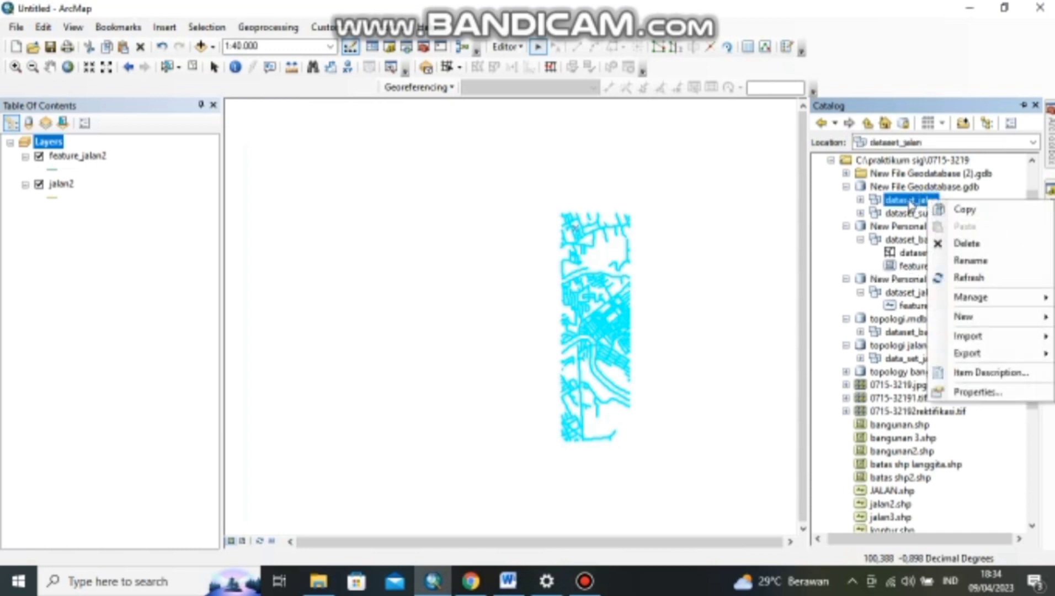
mouse_move(965, 323)
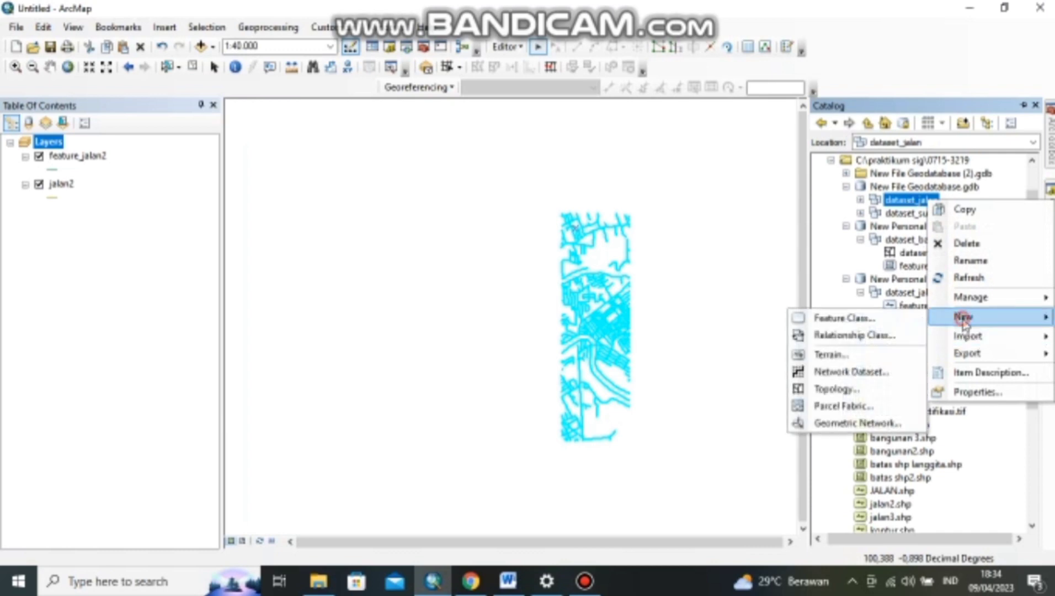
left_click(836, 389)
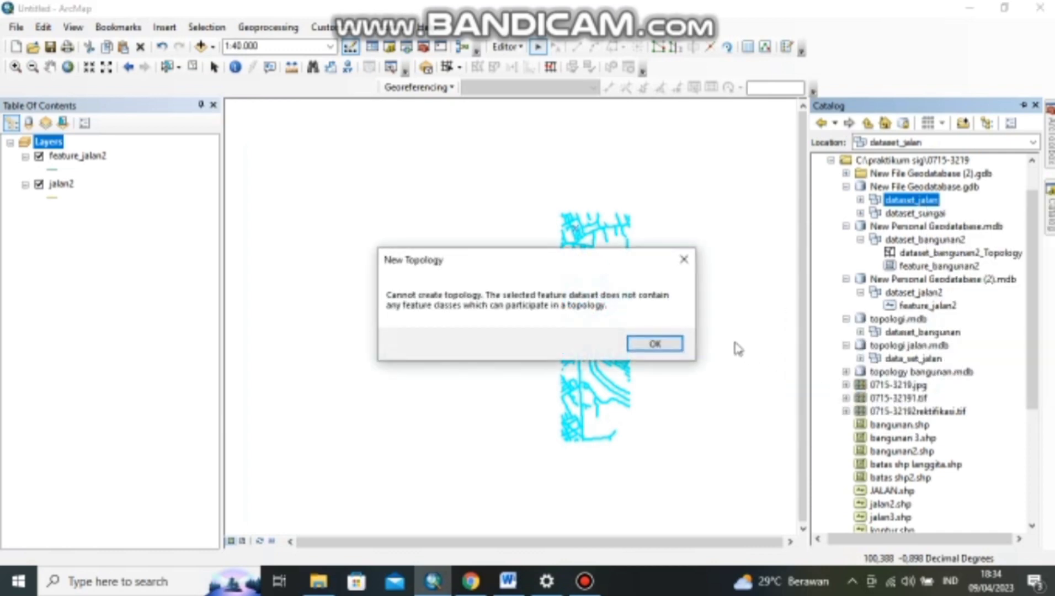
left_click(678, 344)
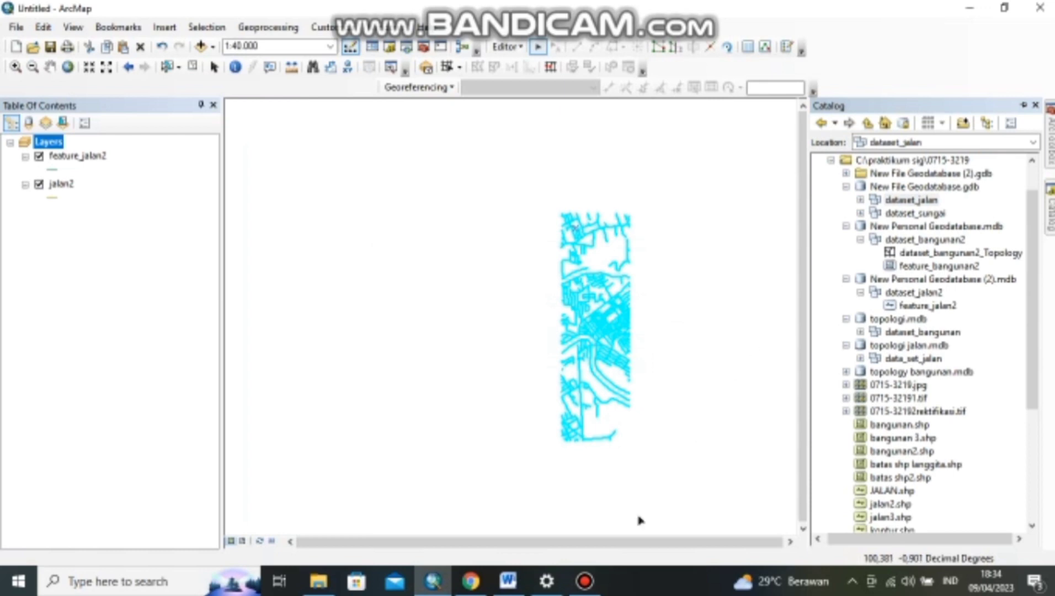
left_click(585, 581)
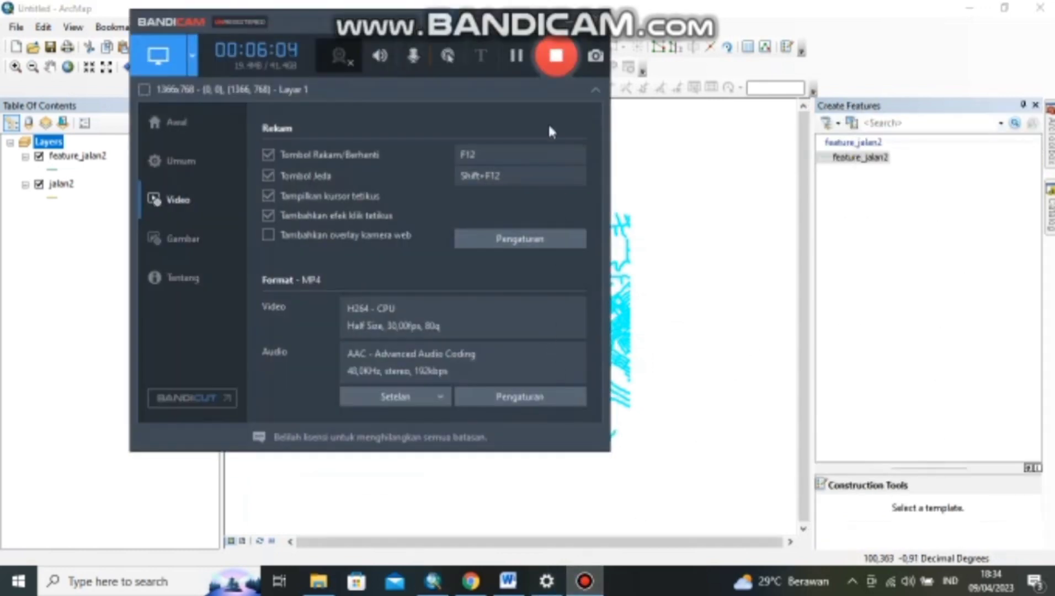
left_click(748, 204)
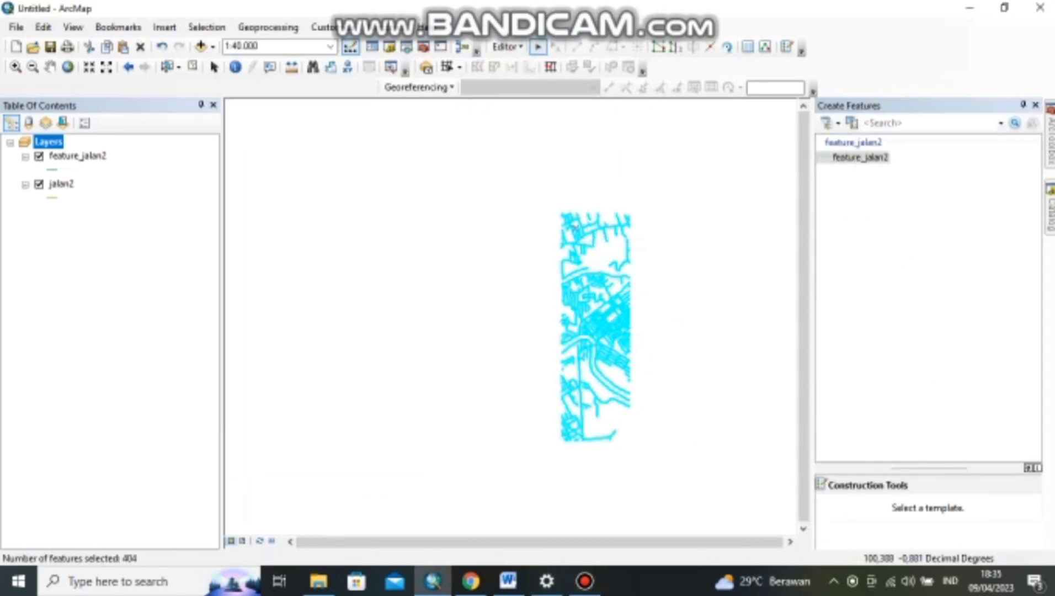
Add dataset_jalan from New File Geodatabase.gdb to the map and stop the current edit session without saving the edits.
mouse_move(1050, 209)
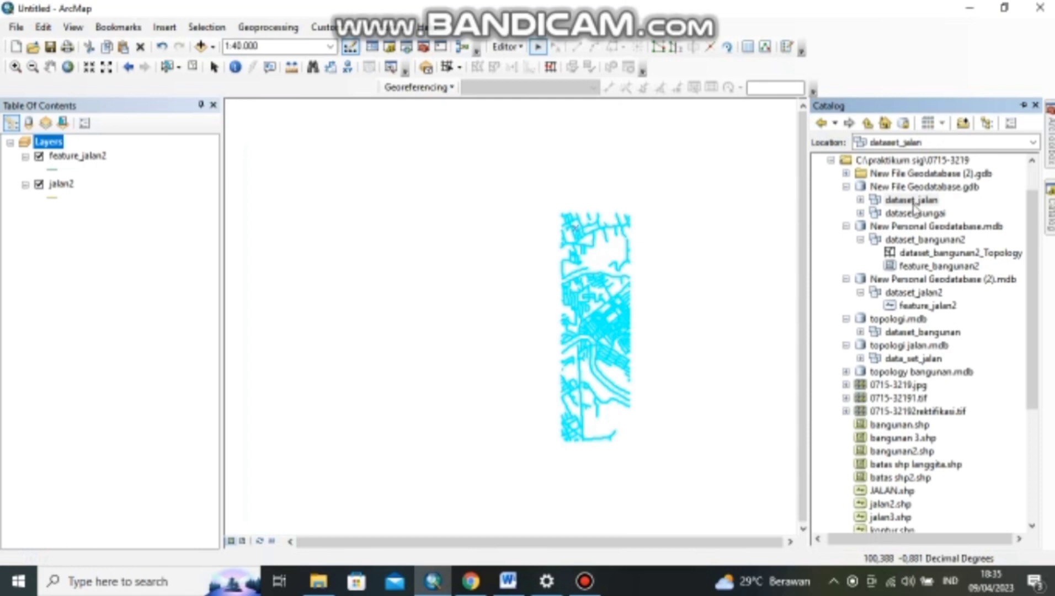
left_click_drag(922, 200, 188, 238)
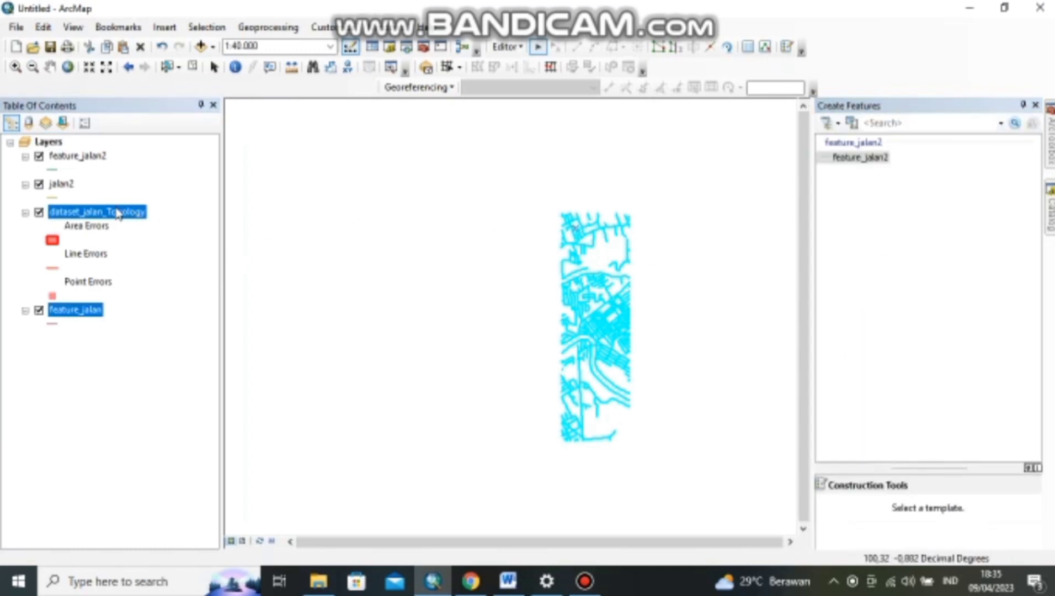
left_click(507, 46)
left_click(529, 78)
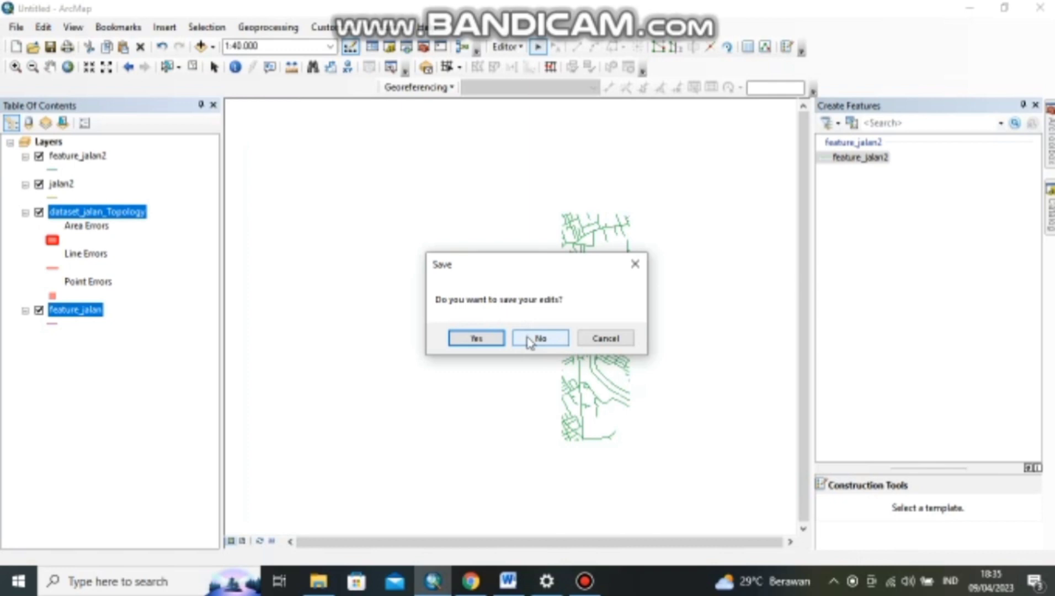
left_click(538, 338)
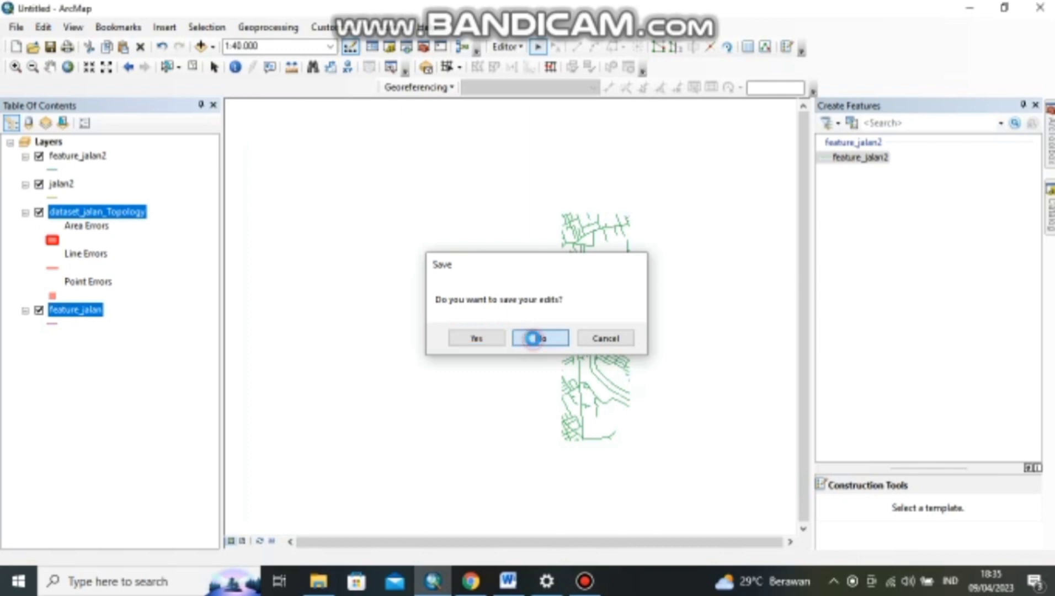
Remove the feature_jalan2 layer from the map.
left_click(82, 156)
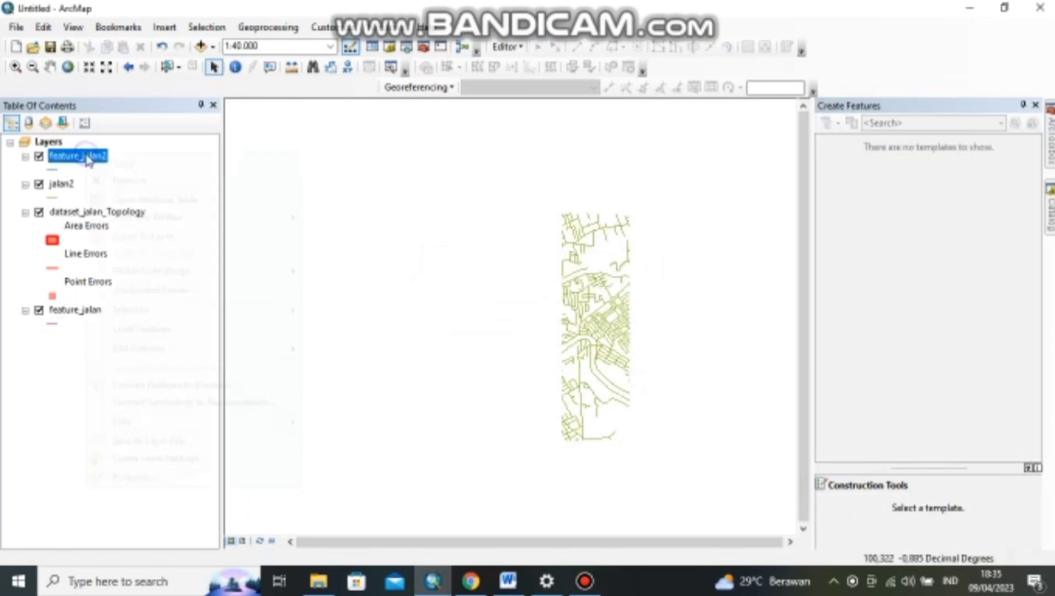
right_click(82, 156)
left_click(137, 182)
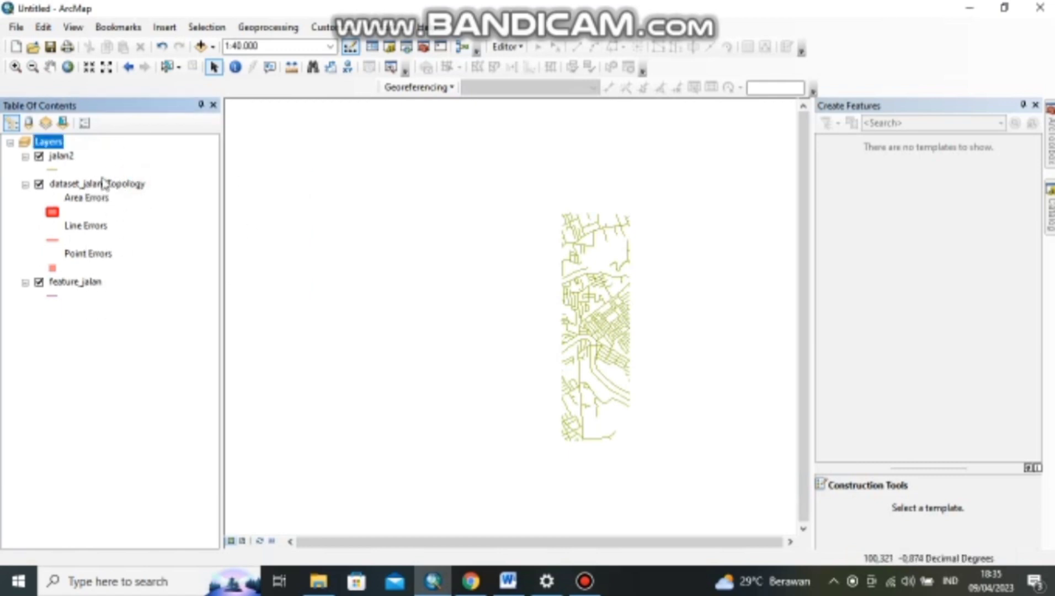
Select the dataset_jalan_Topology layer and start an edit session on feature_jalan.
left_click(107, 183)
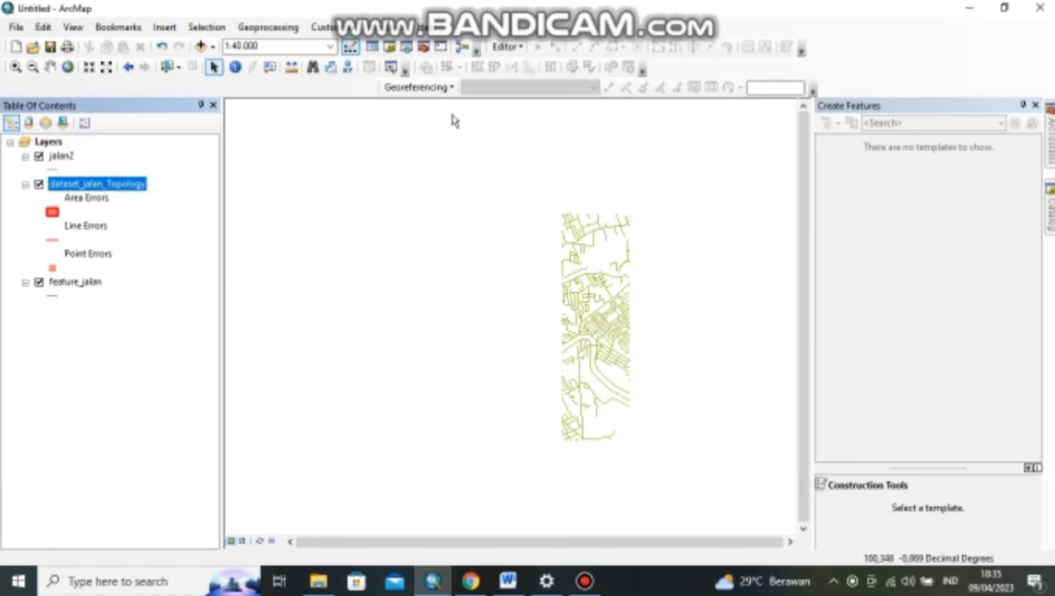
left_click(516, 48)
left_click(554, 66)
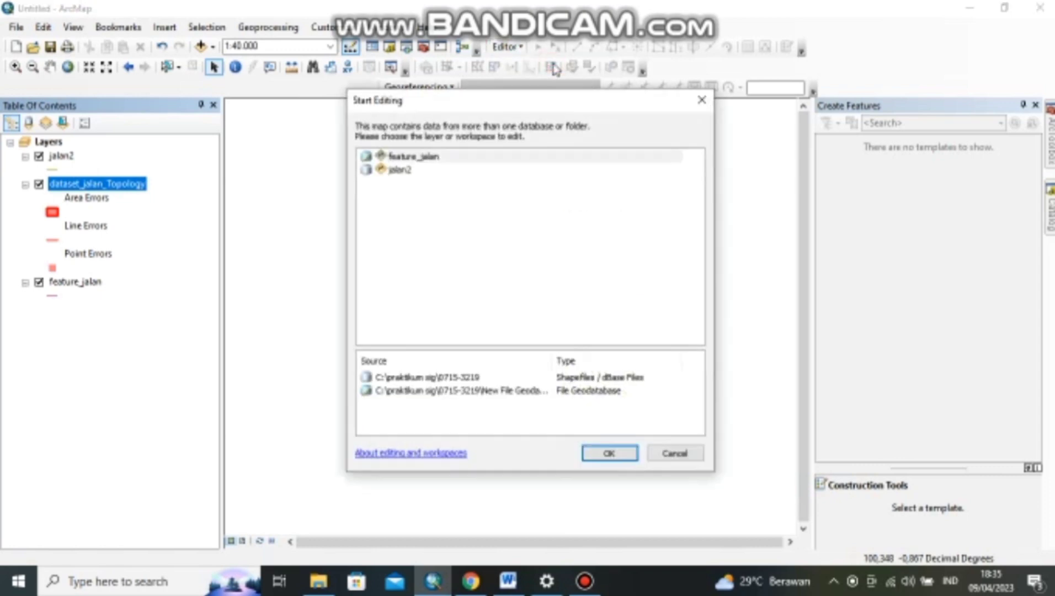
left_click(427, 158)
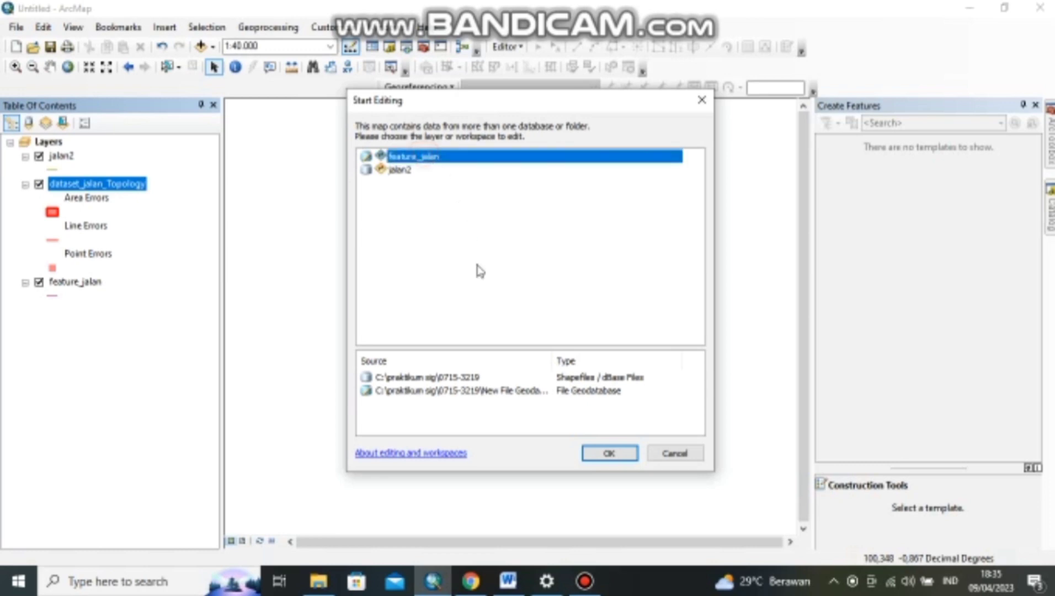
left_click(607, 454)
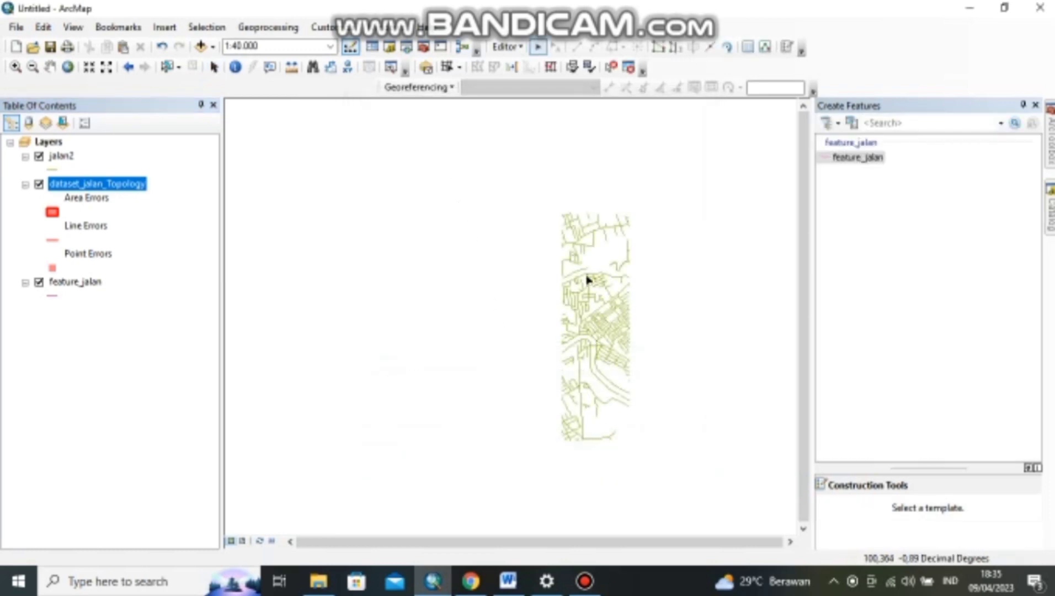
Open the Error Inspector and search for errors of the Must Be Larger Than Cluster Tolerance rule.
left_click(628, 69)
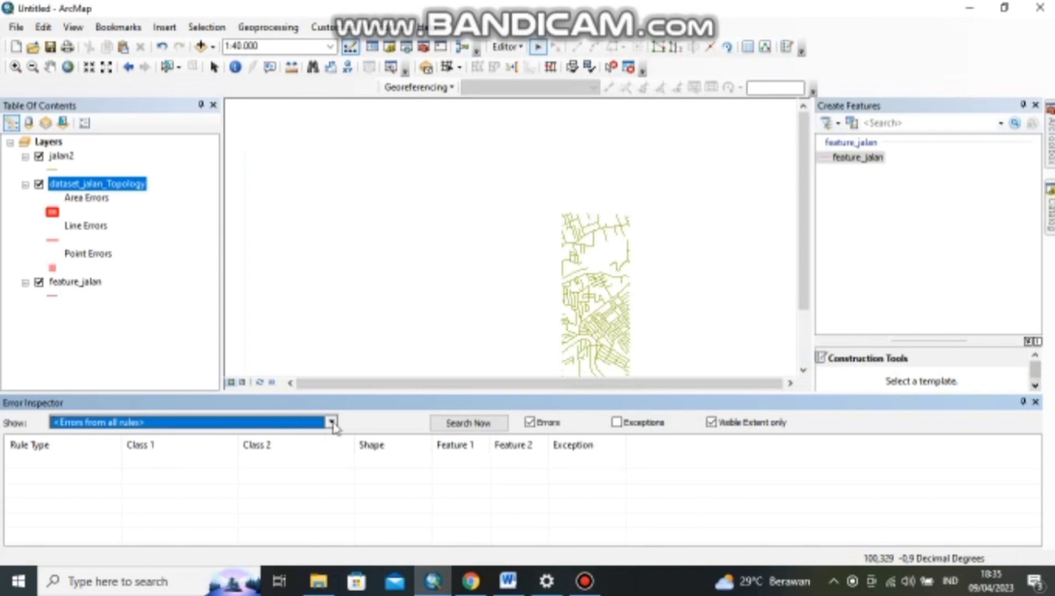
left_click(332, 423)
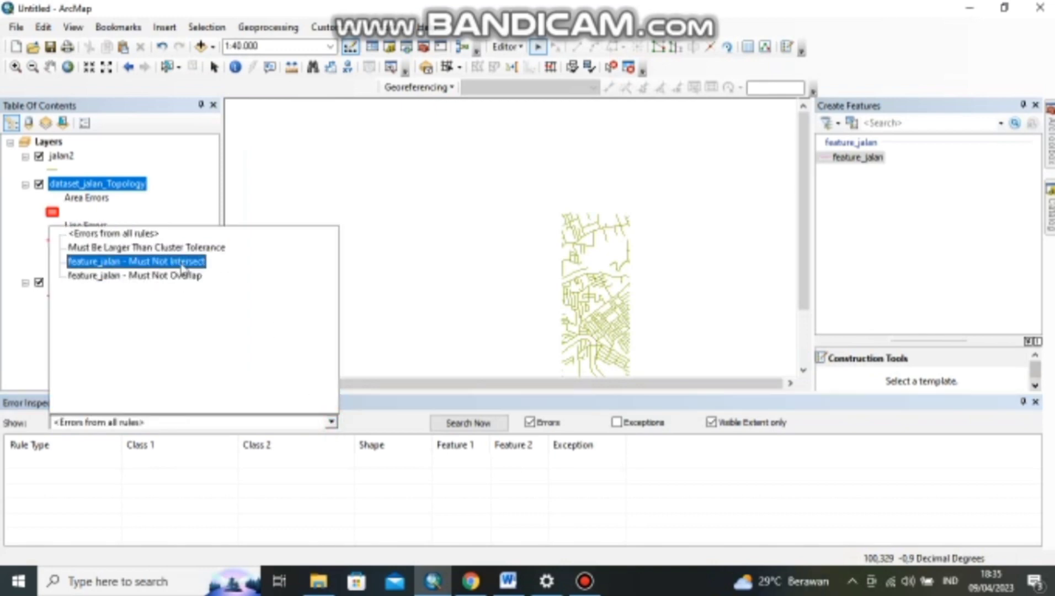
left_click(176, 247)
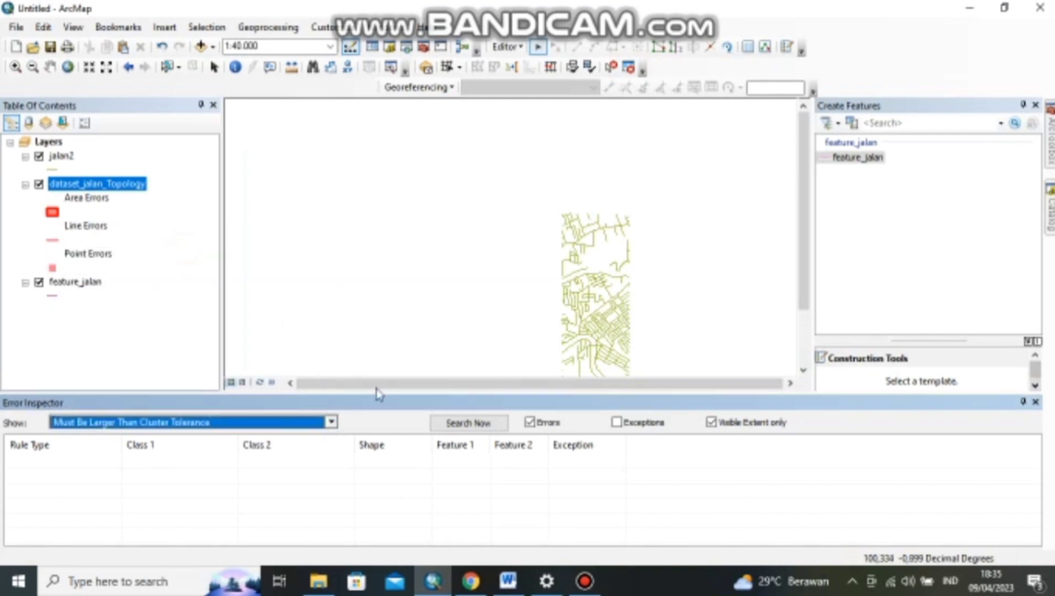
left_click(458, 425)
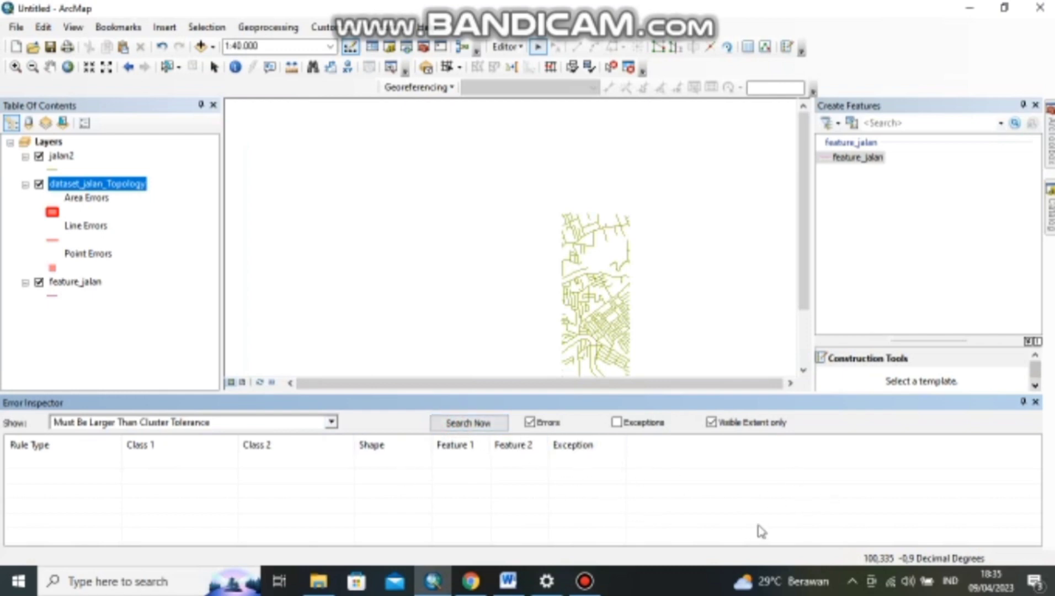
Search for feature_jalan errors under the Must Not Intersect and Must Not Overlap rules, and close the Error Inspector.
left_click(330, 423)
left_click(195, 258)
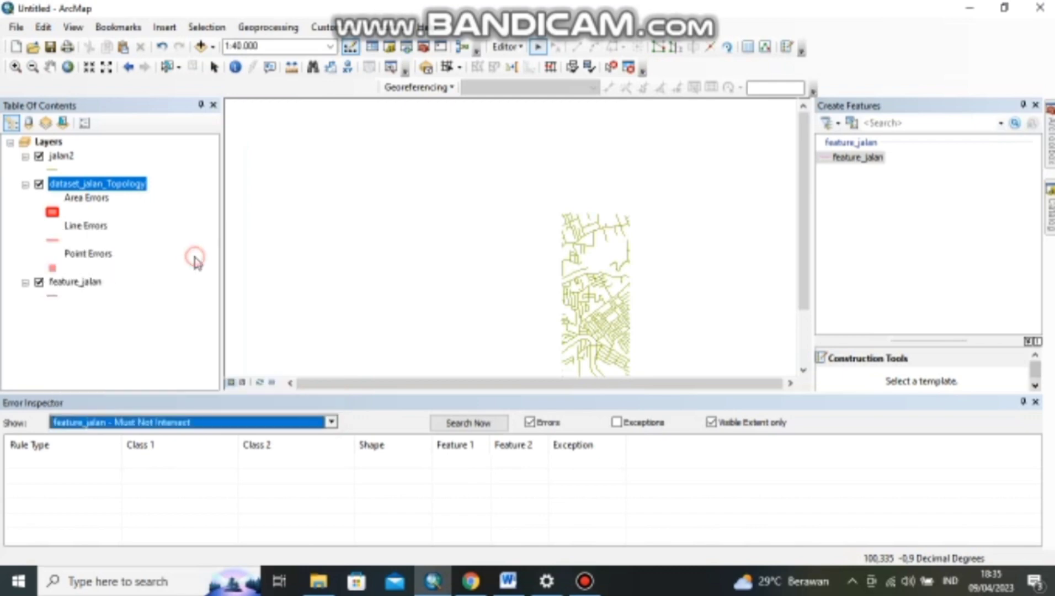
left_click(469, 424)
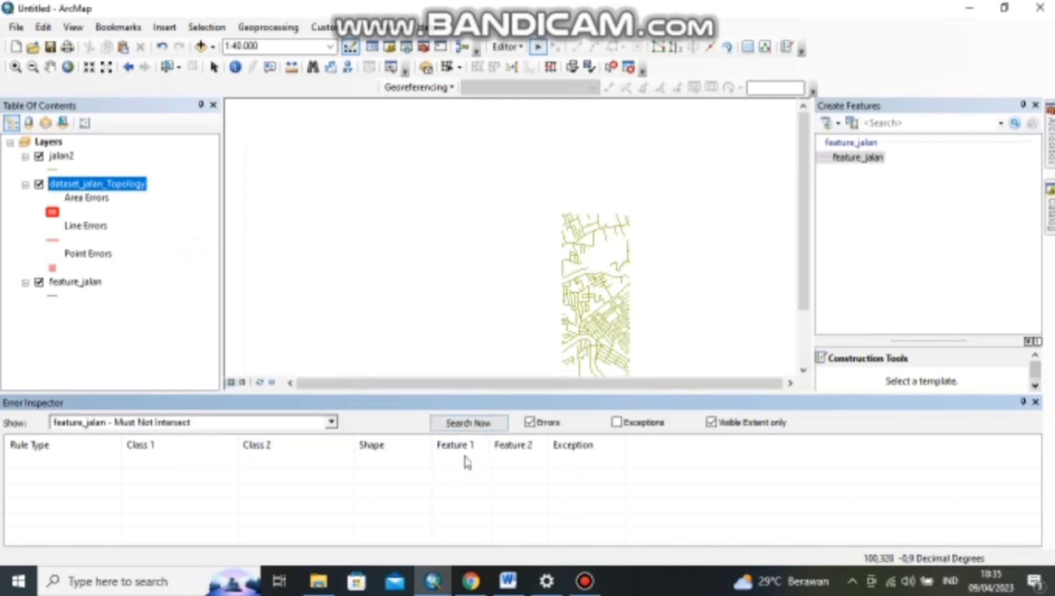
left_click(331, 423)
left_click(182, 276)
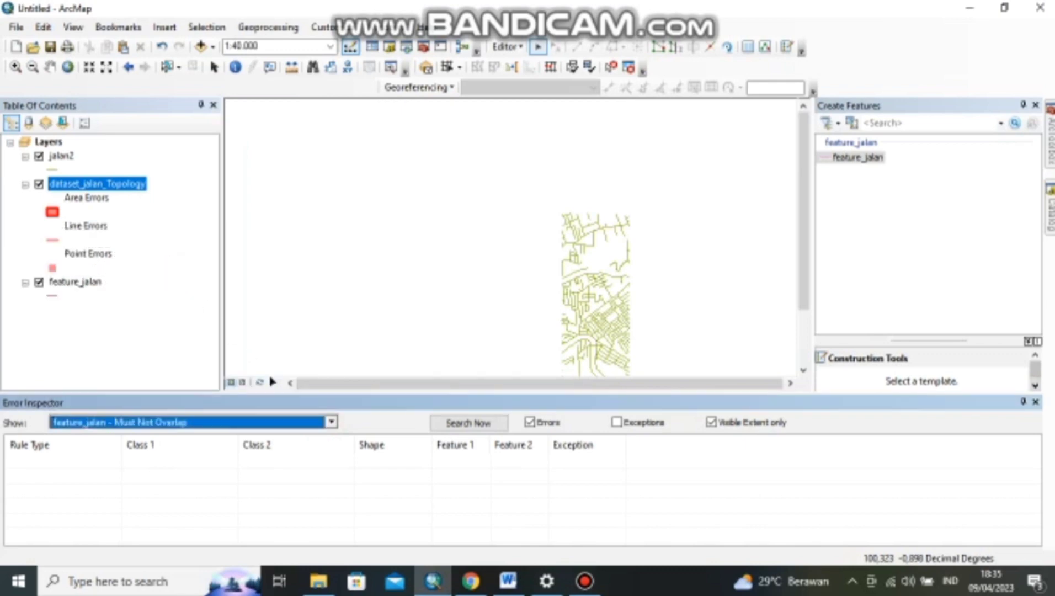
left_click(471, 422)
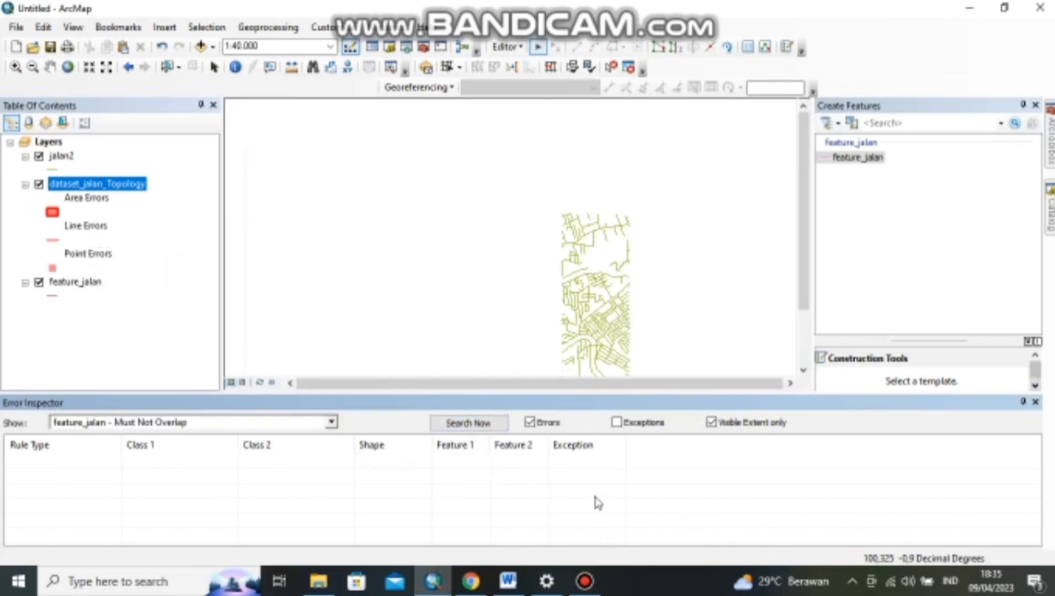
left_click(1035, 402)
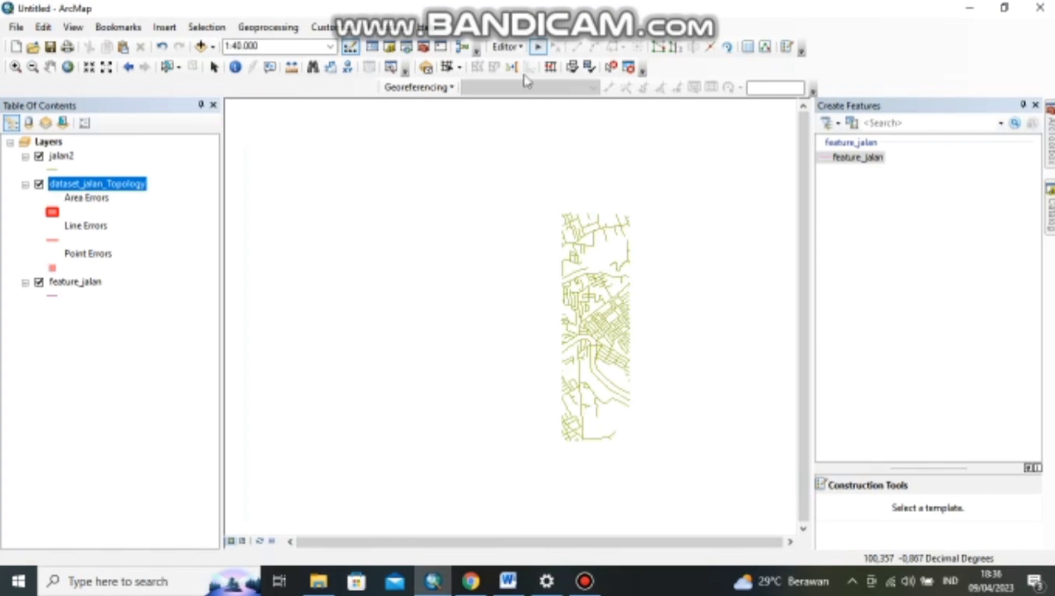
Stop the edit session on feature_jalan.
left_click(506, 47)
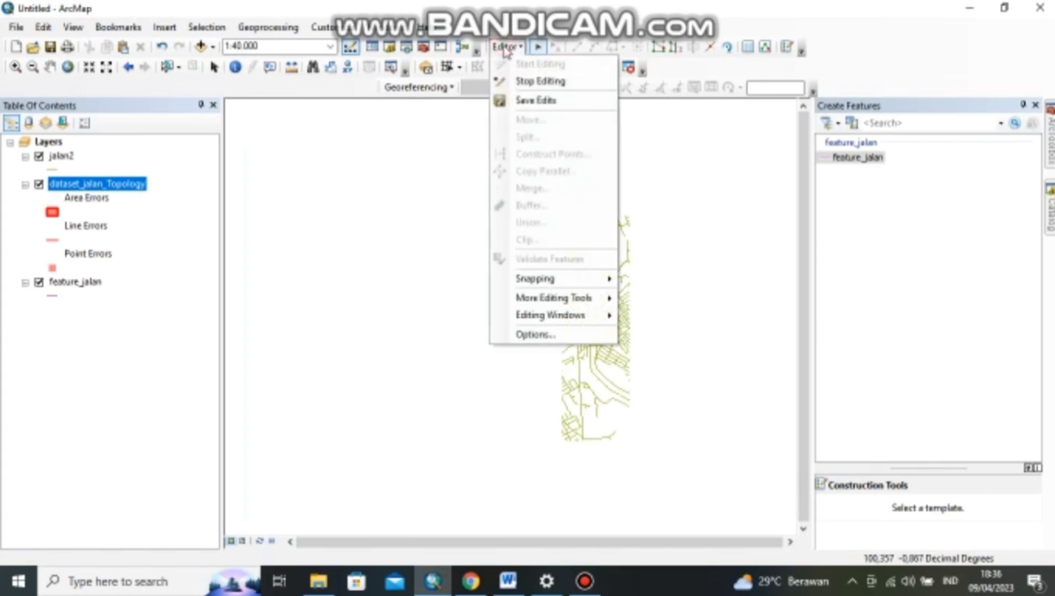
left_click(532, 82)
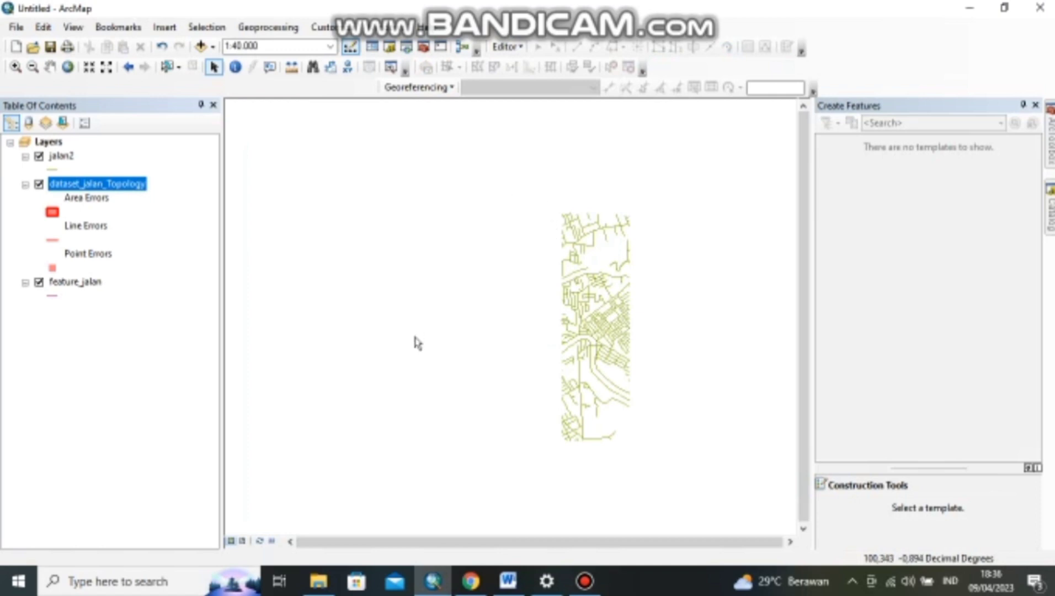
mouse_move(589, 593)
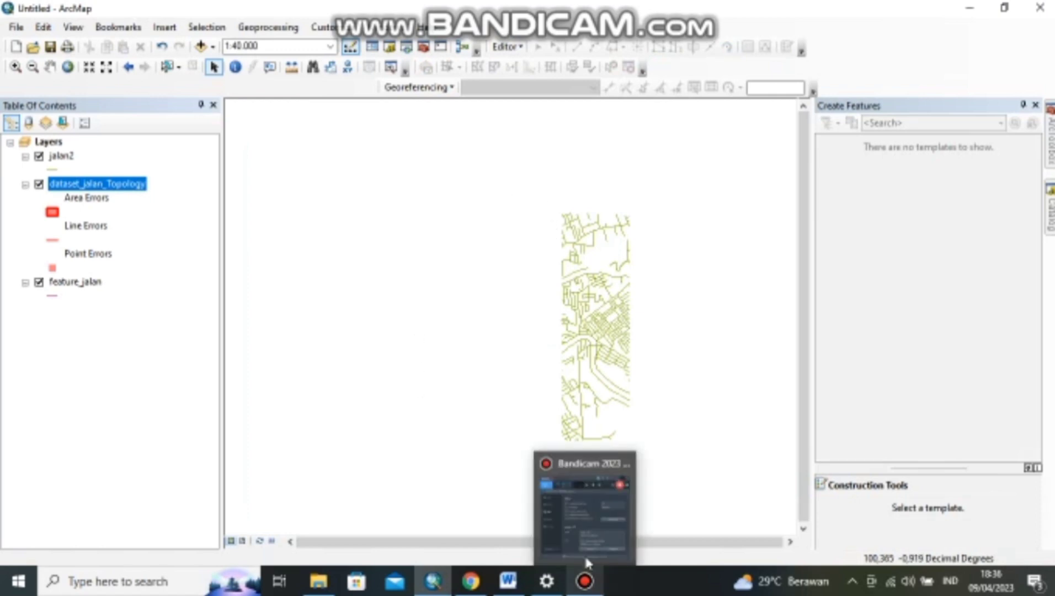